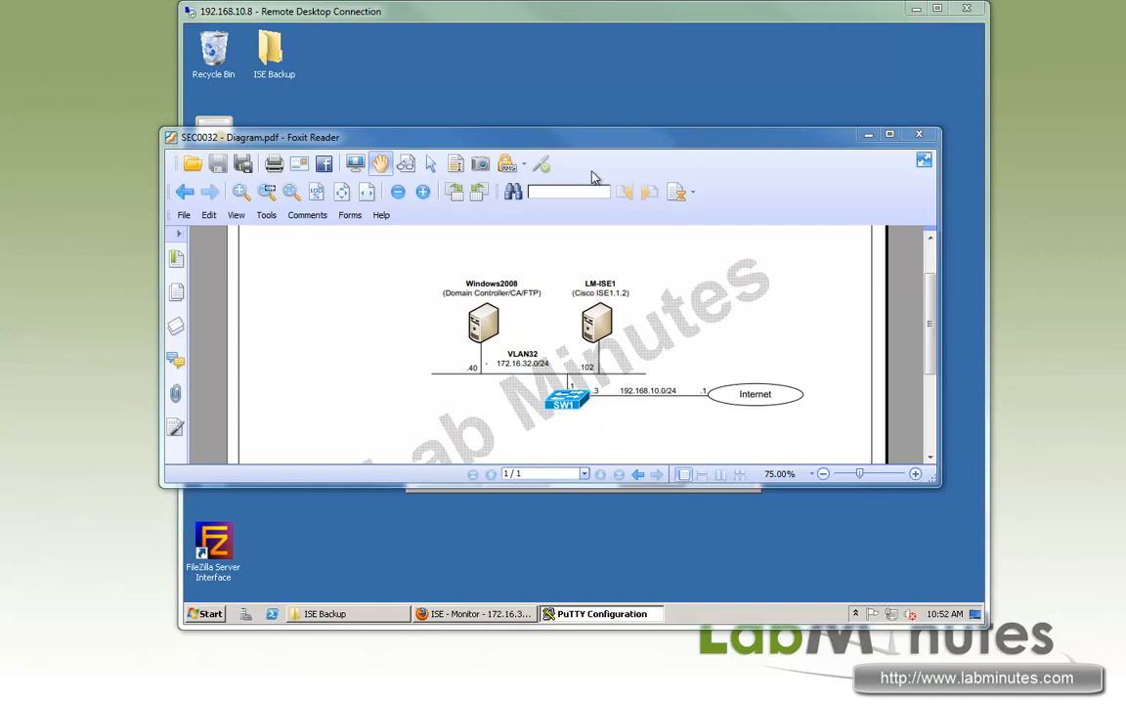
Move the network diagram aside and open a PuTTY SSH session to 172.16.32.102 on port 22.
drag(625, 137, 509, 180)
drag(494, 304, 369, 414)
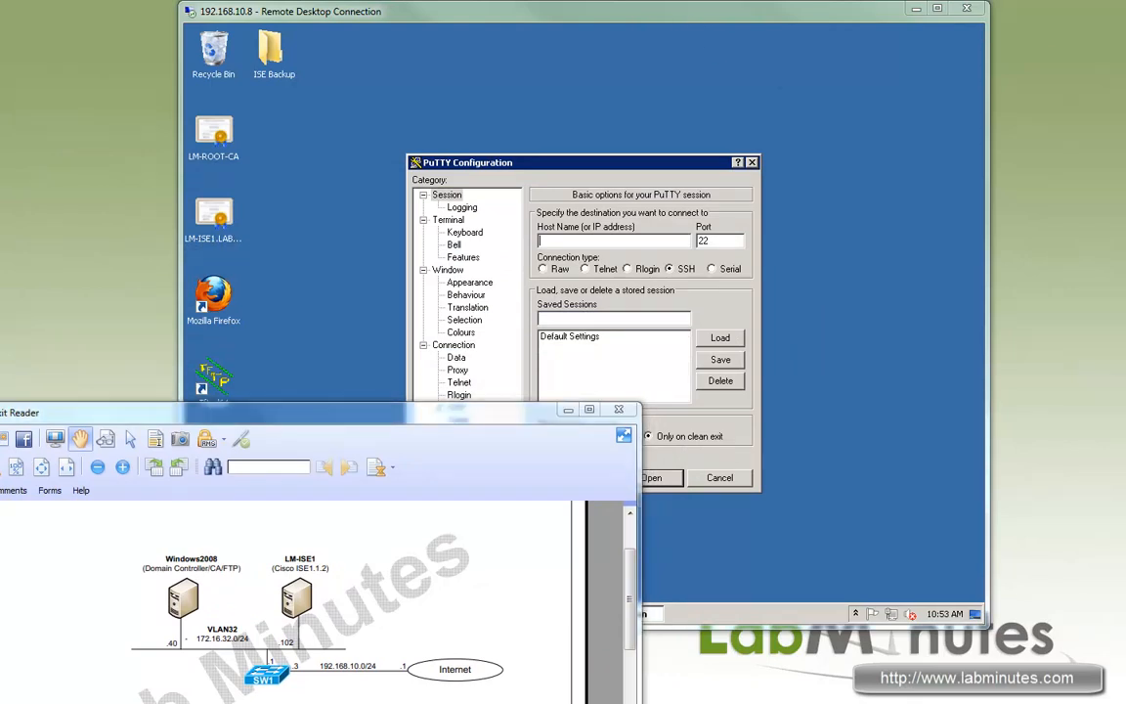
click(568, 240)
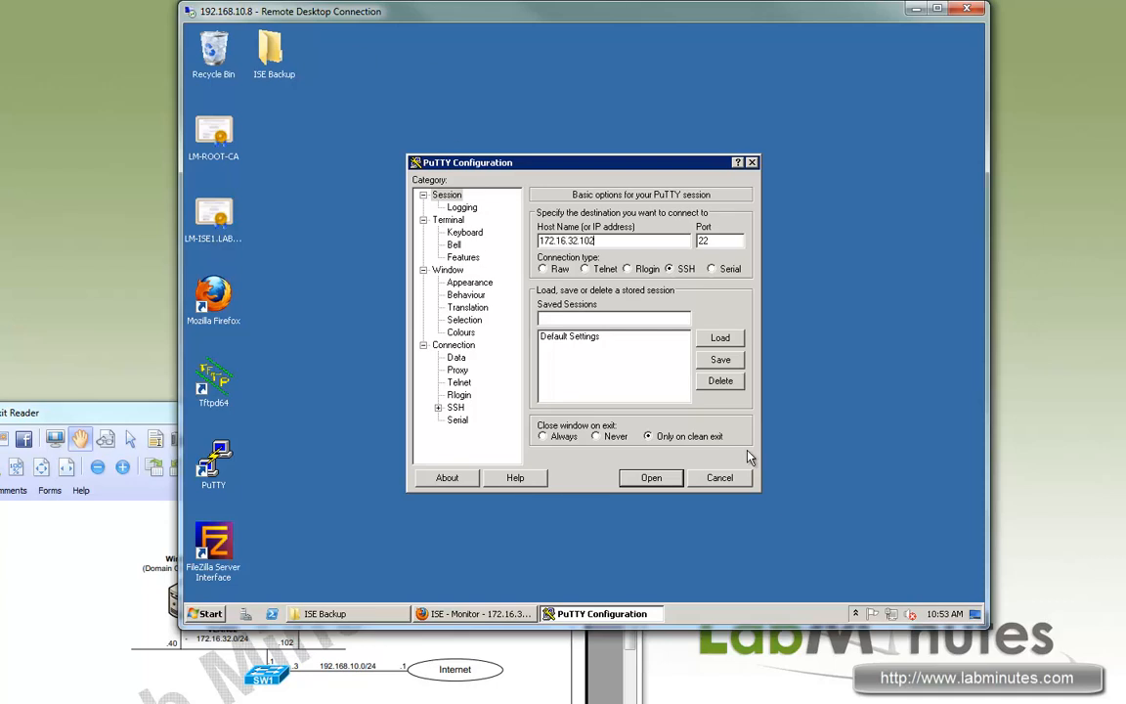
click(649, 477)
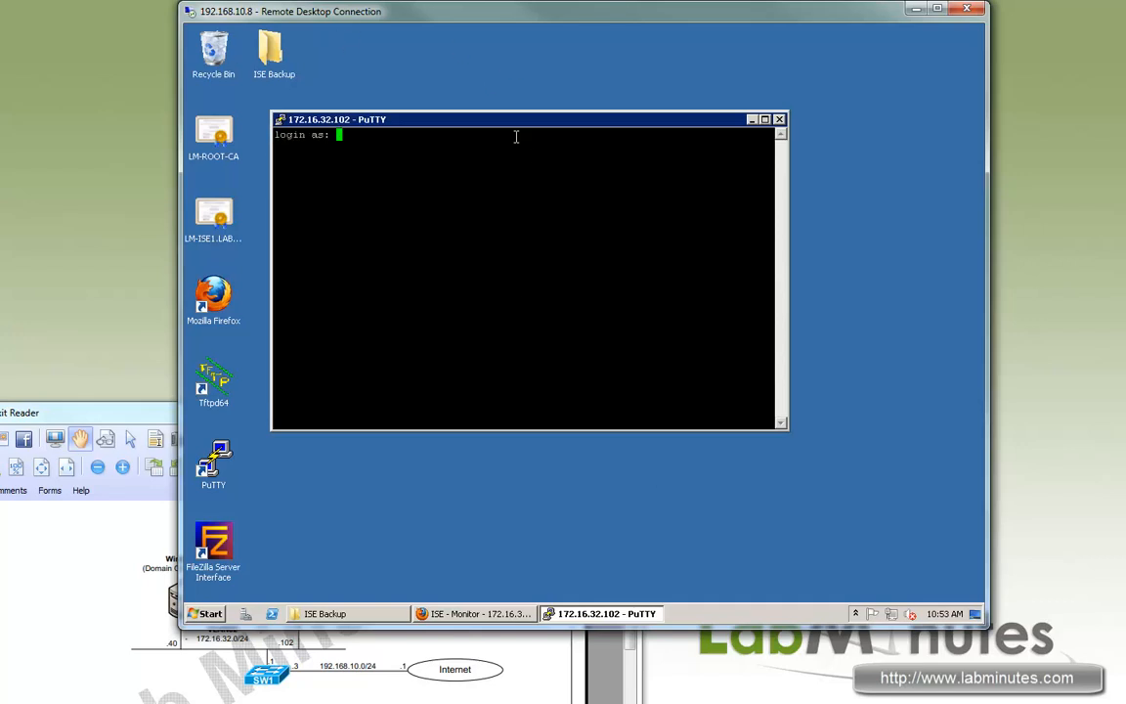
Log in to the LM-ISE1 CLI as the admin user with the account password.
drag(503, 119, 565, 130)
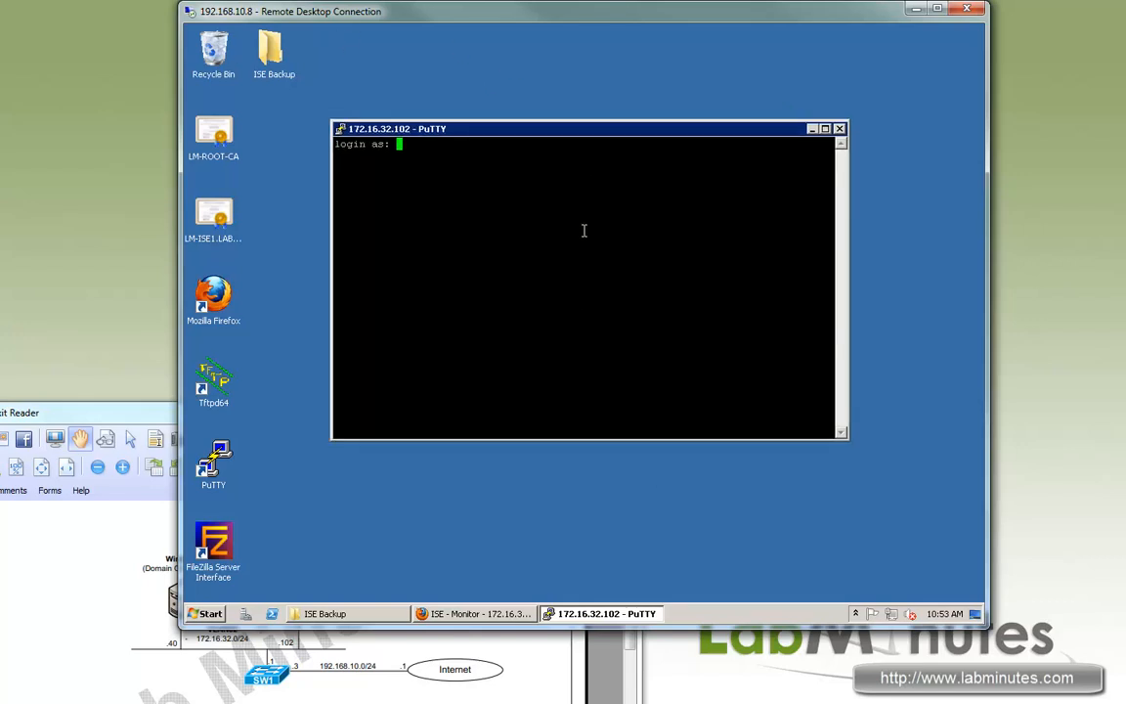
text(admin)
key(Return)
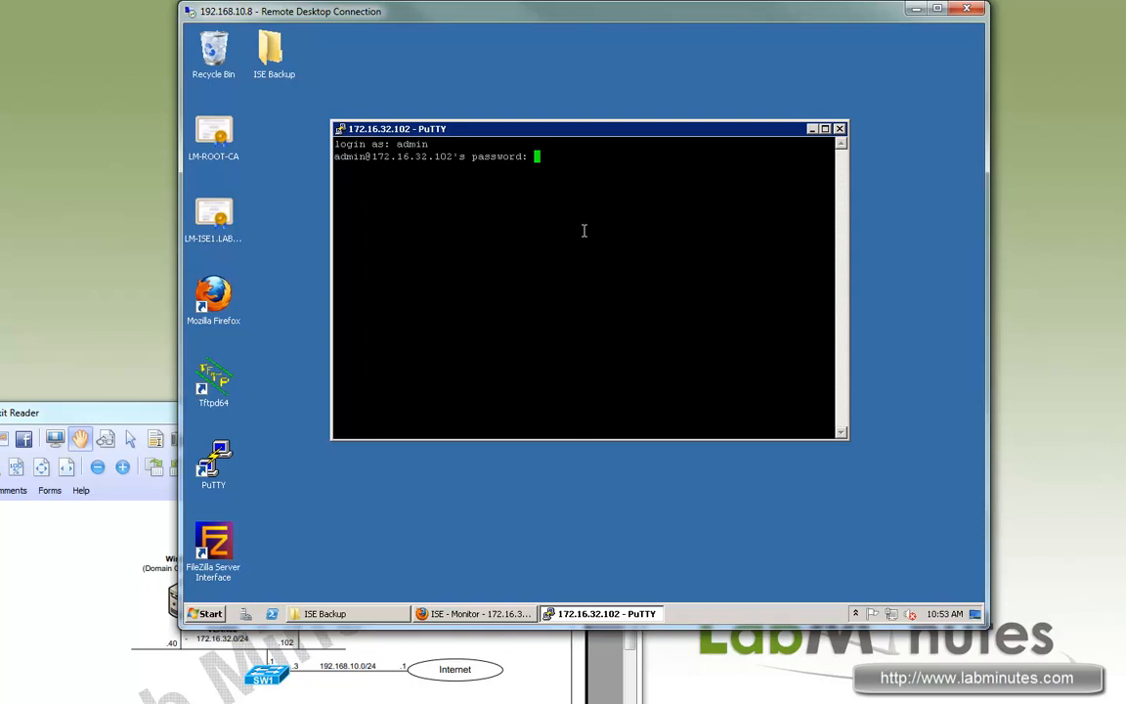
key(Return)
key(Return)
key(Return)
key(Return)
key(Return)
key(Return)
key(Return)
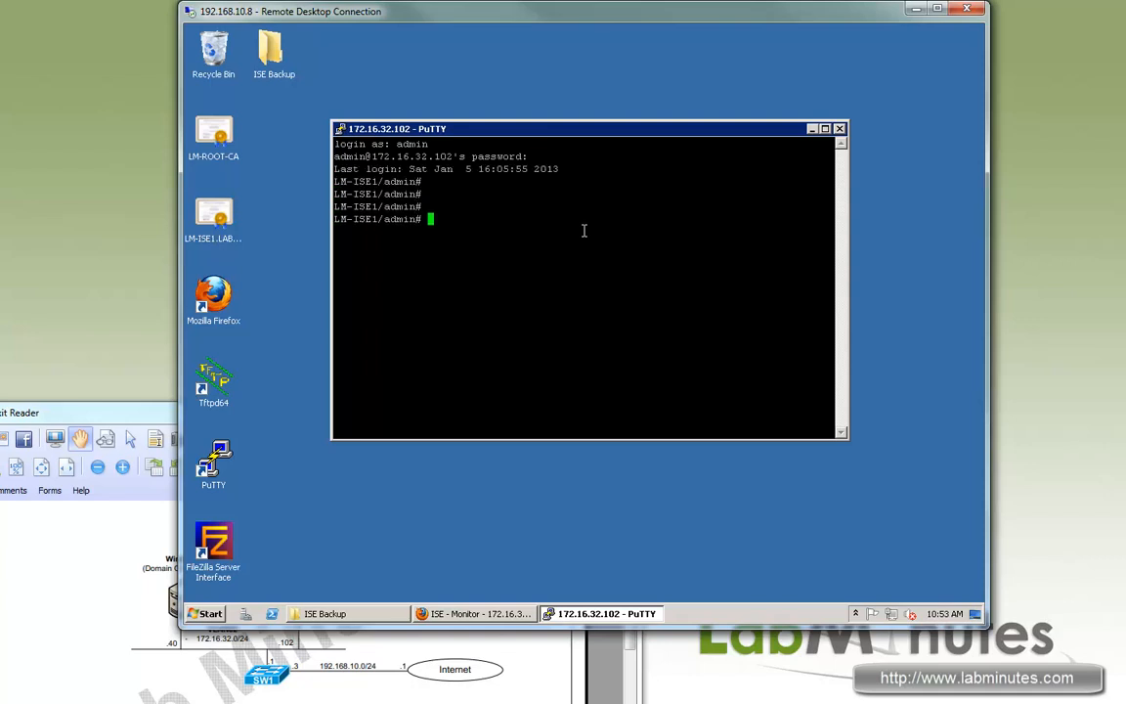
Run 'sh run' and page through the running configuration.
text(sh run)
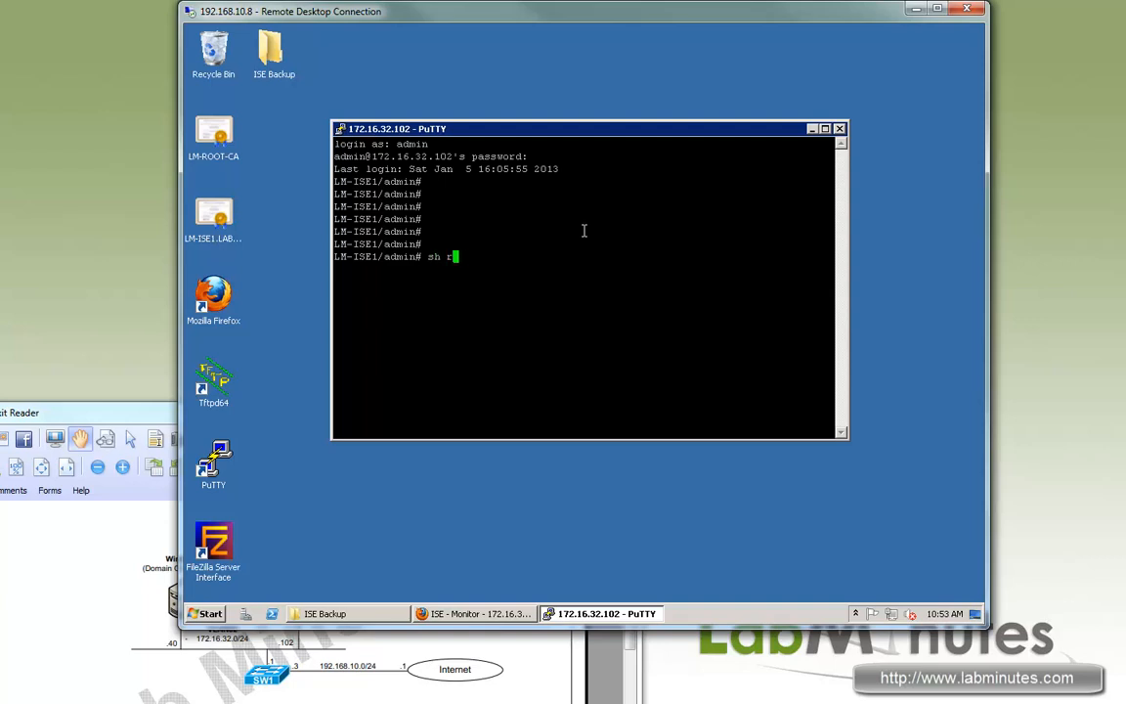
key(Return)
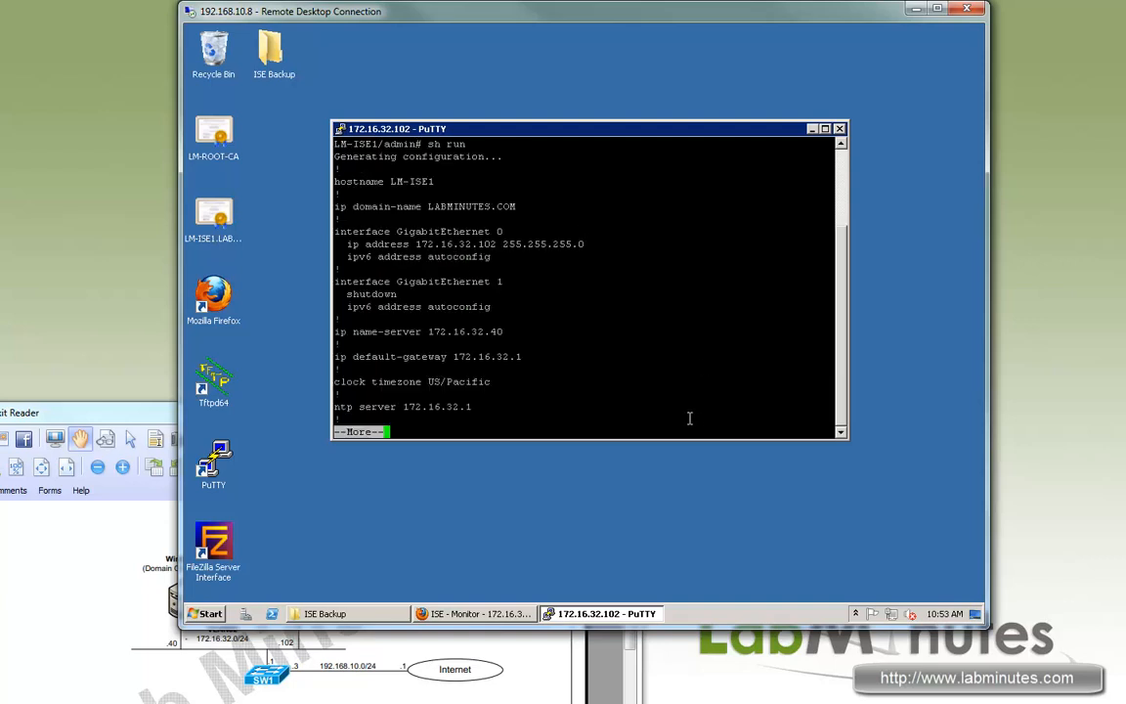
key(space)
scroll(671, 369, up, 15)
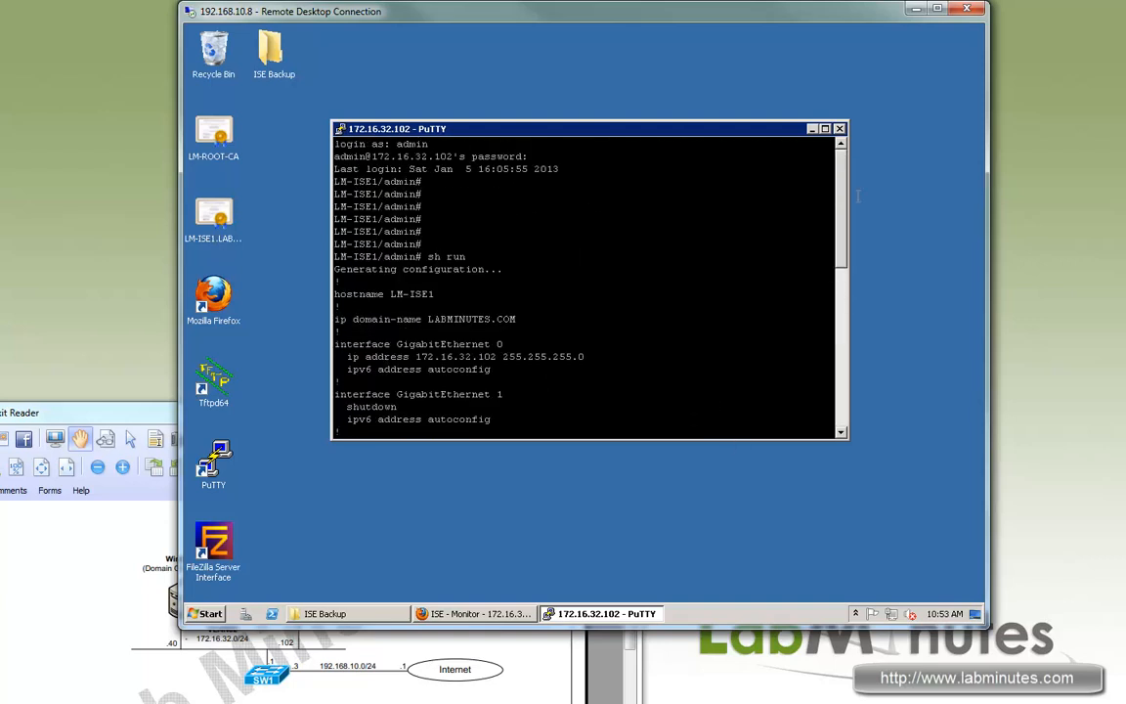
scroll(458, 259, down, 2)
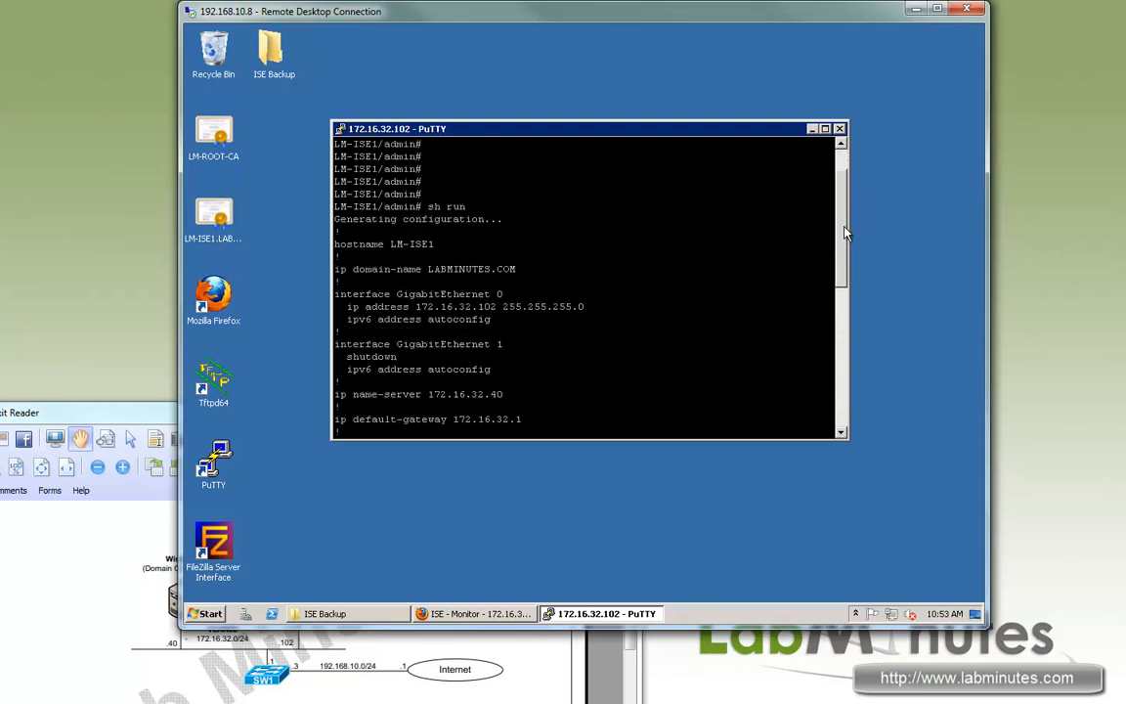
scroll(846, 232, down, 1)
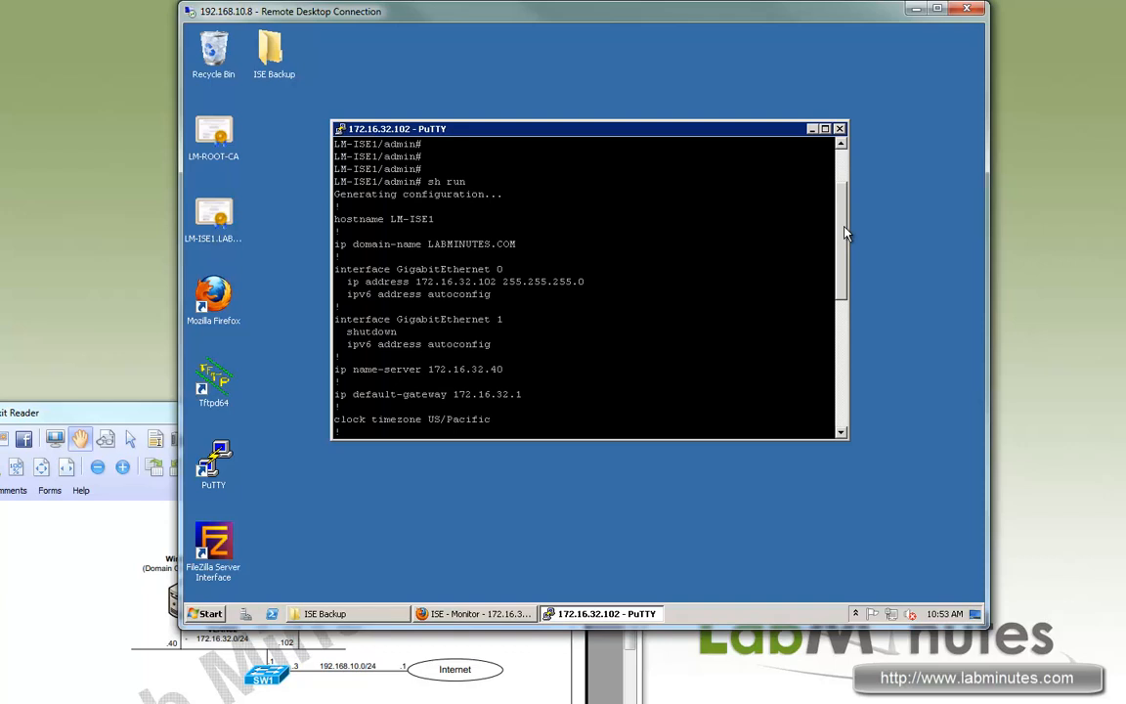
scroll(847, 233, down, 1)
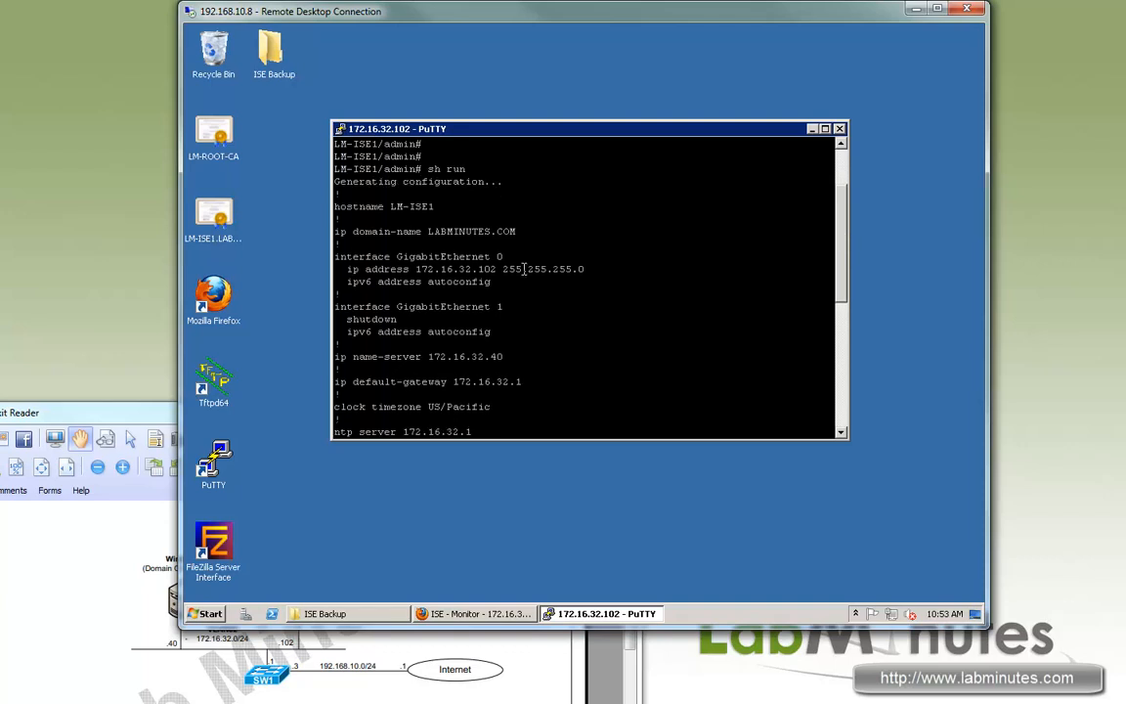
Highlight the LABMINUTES.COM domain name and the GigabitEthernet 0 and 1 interface blocks.
drag(341, 232, 426, 228)
drag(513, 232, 347, 231)
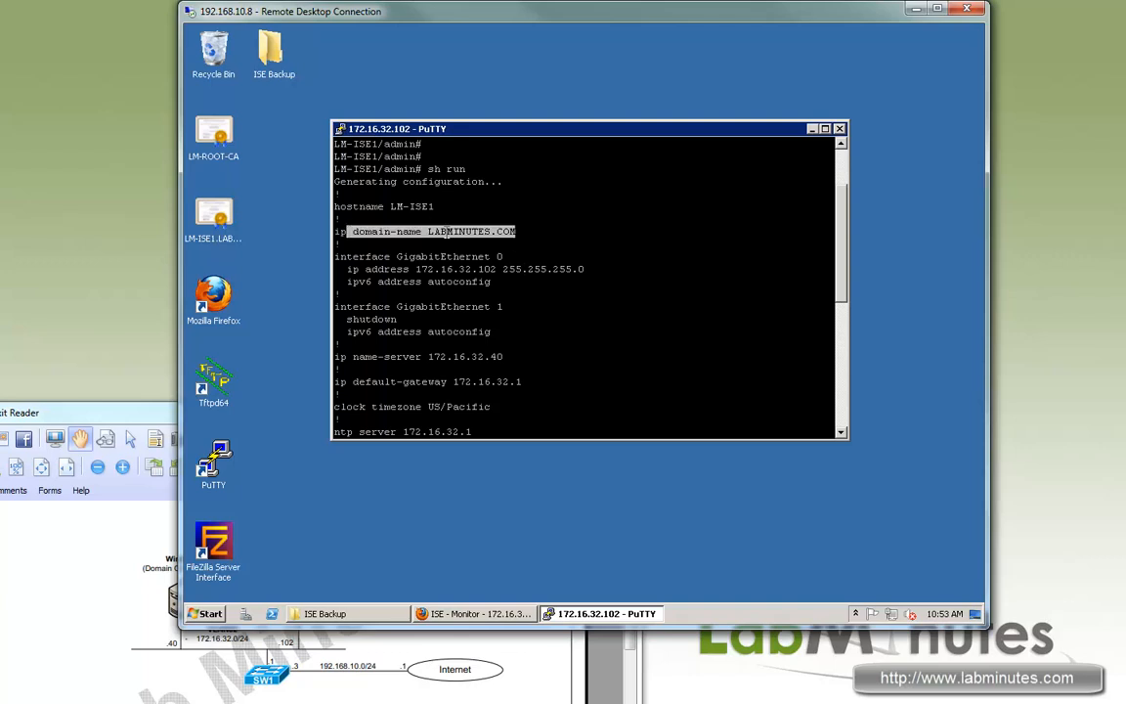
drag(685, 232, 424, 232)
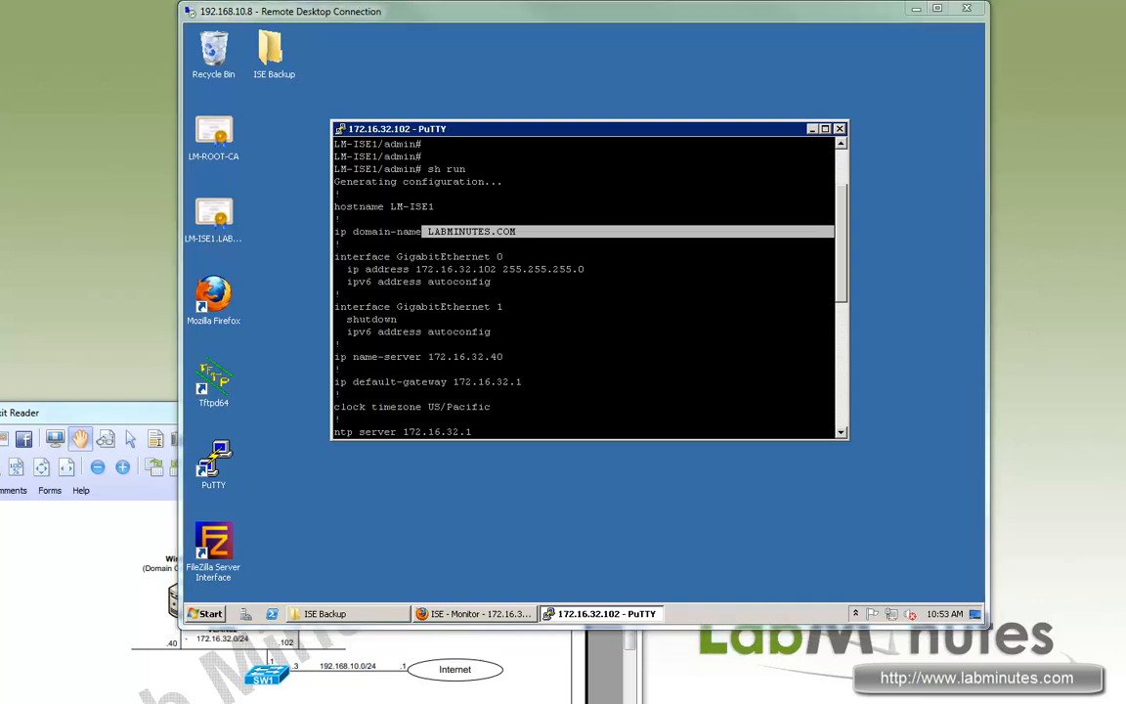
drag(353, 306, 536, 344)
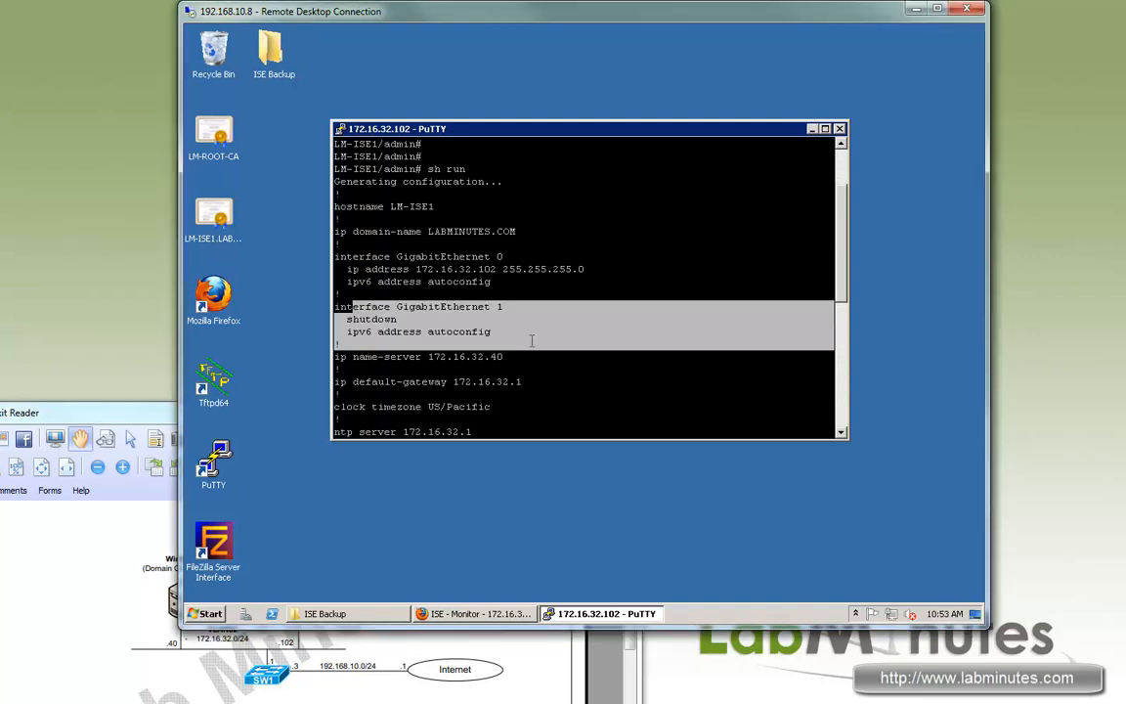
drag(366, 257, 536, 286)
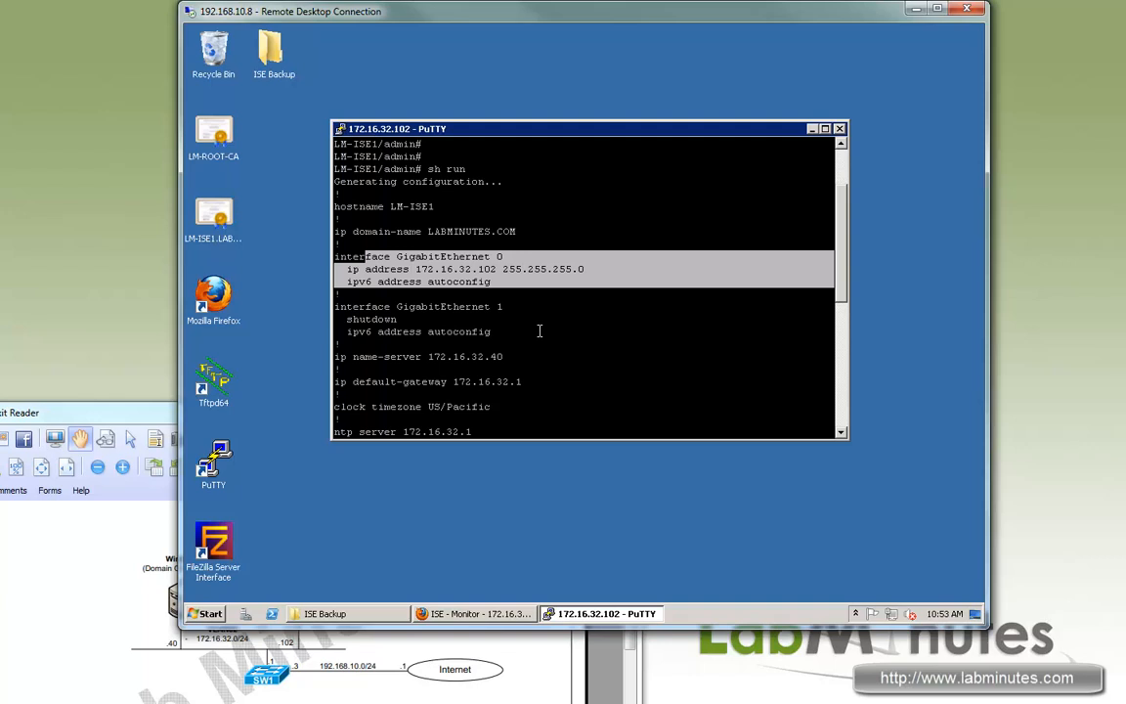
scroll(539, 332, down, 8)
scroll(538, 326, up, 4)
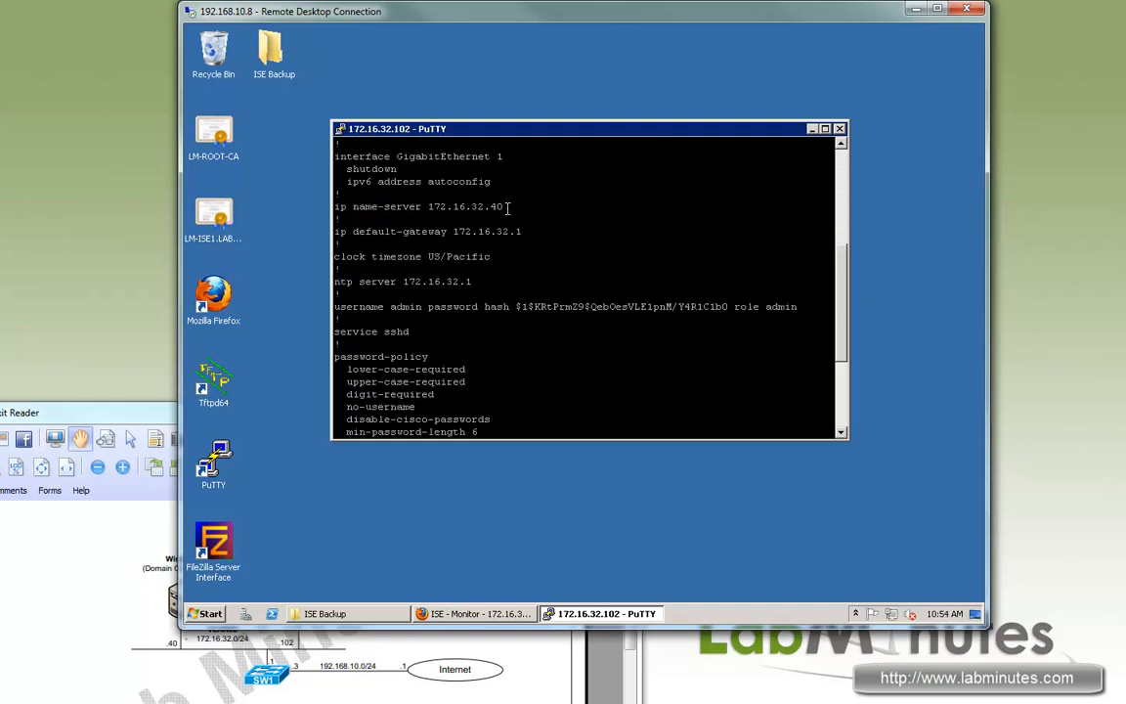
Highlight the name-server, default gateway, clock timezone and NTP server lines.
drag(509, 208, 344, 208)
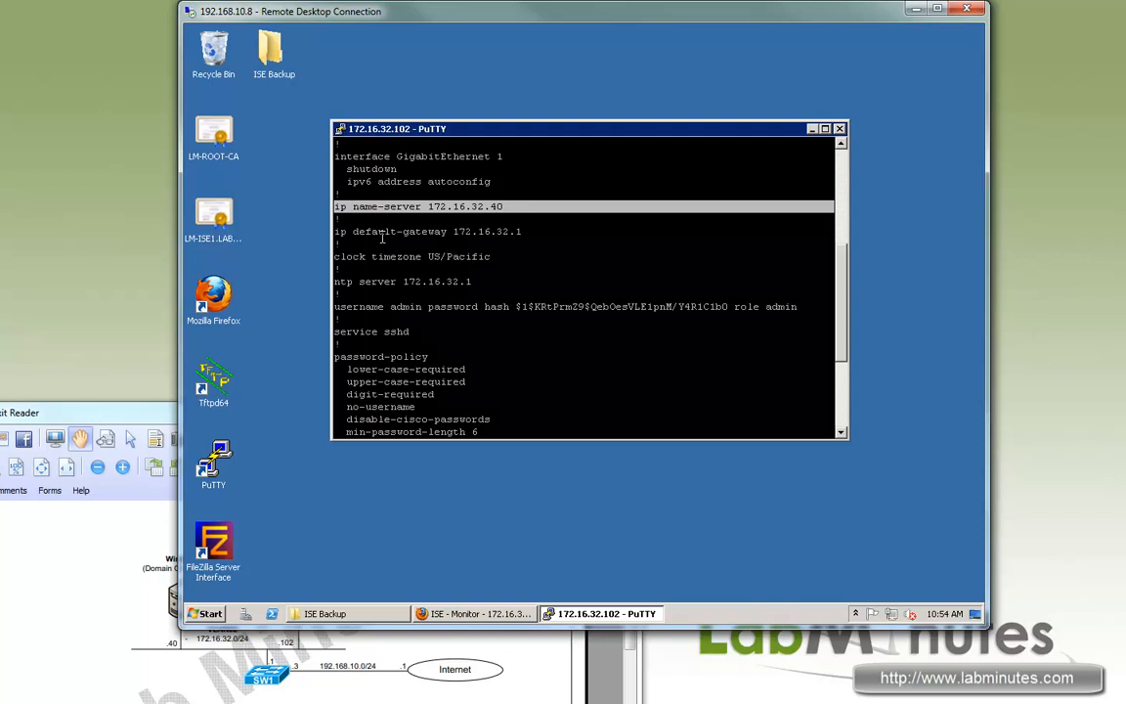
drag(534, 233, 353, 231)
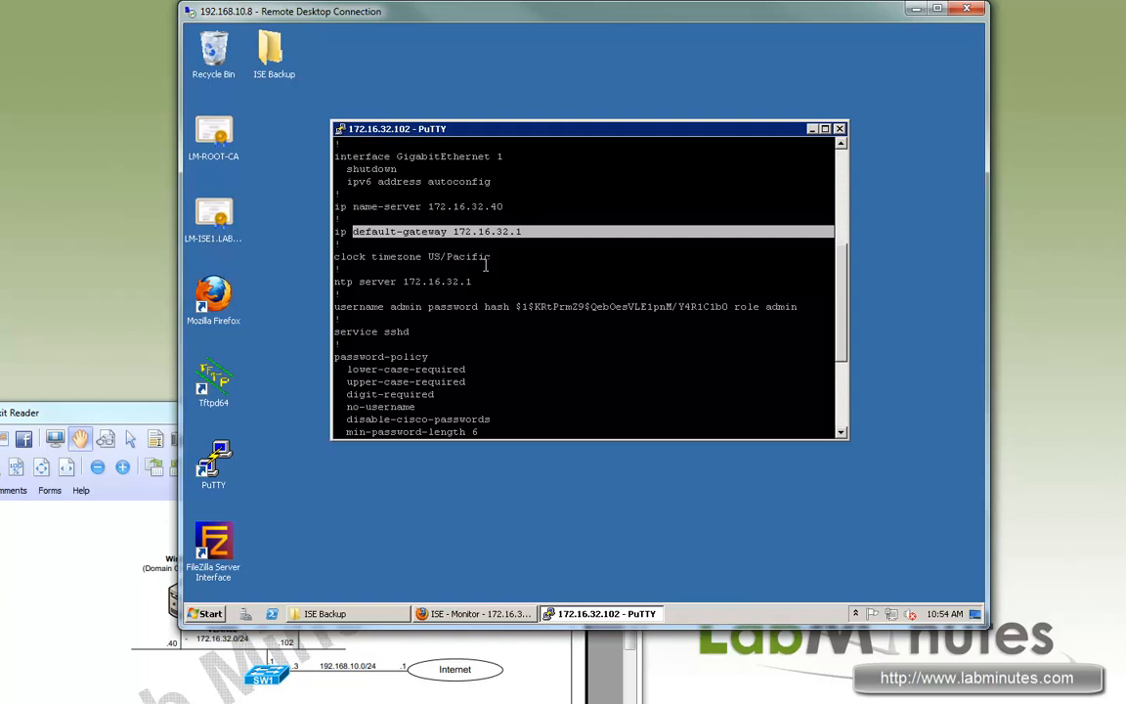
triple_click(373, 257)
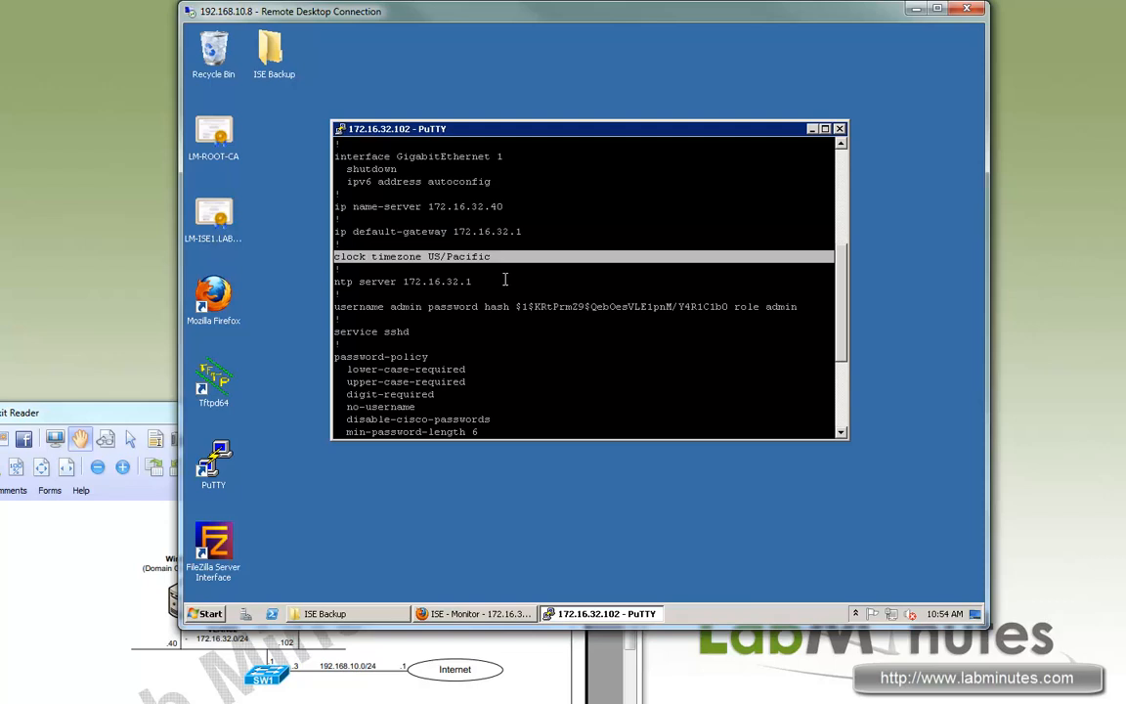
triple_click(449, 281)
click(489, 280)
triple_click(336, 282)
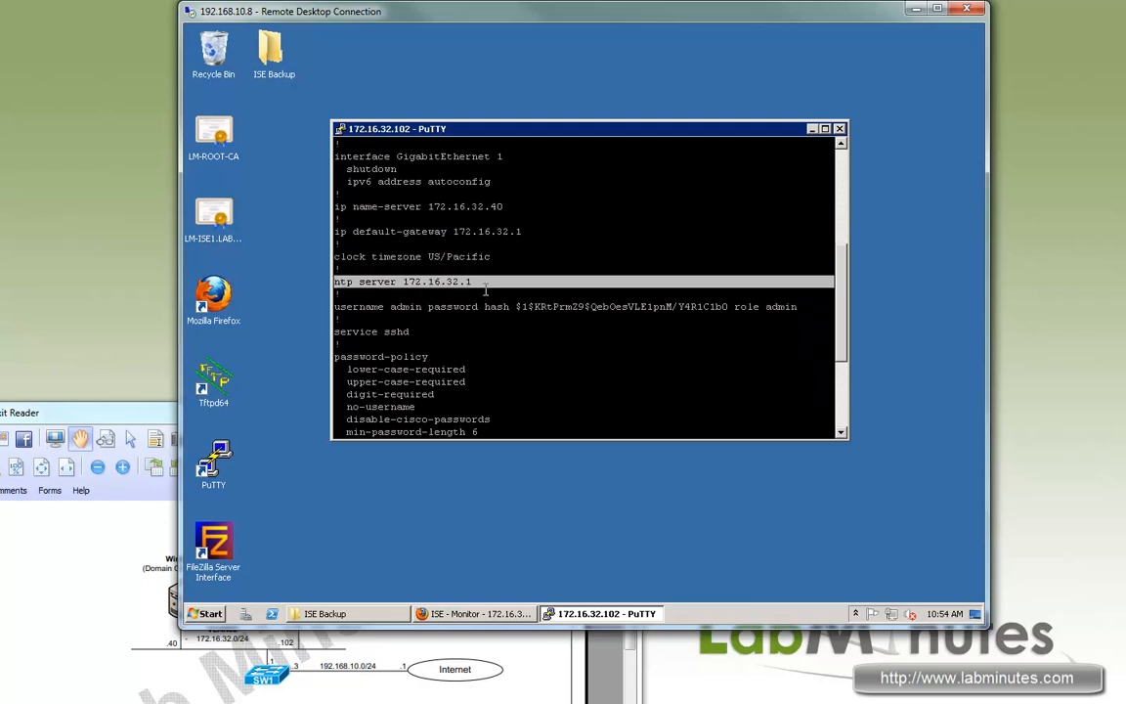
triple_click(347, 282)
Highlight the password-policy through CDP settings, then switch to the ISE web console.
scroll(515, 350, down, 4)
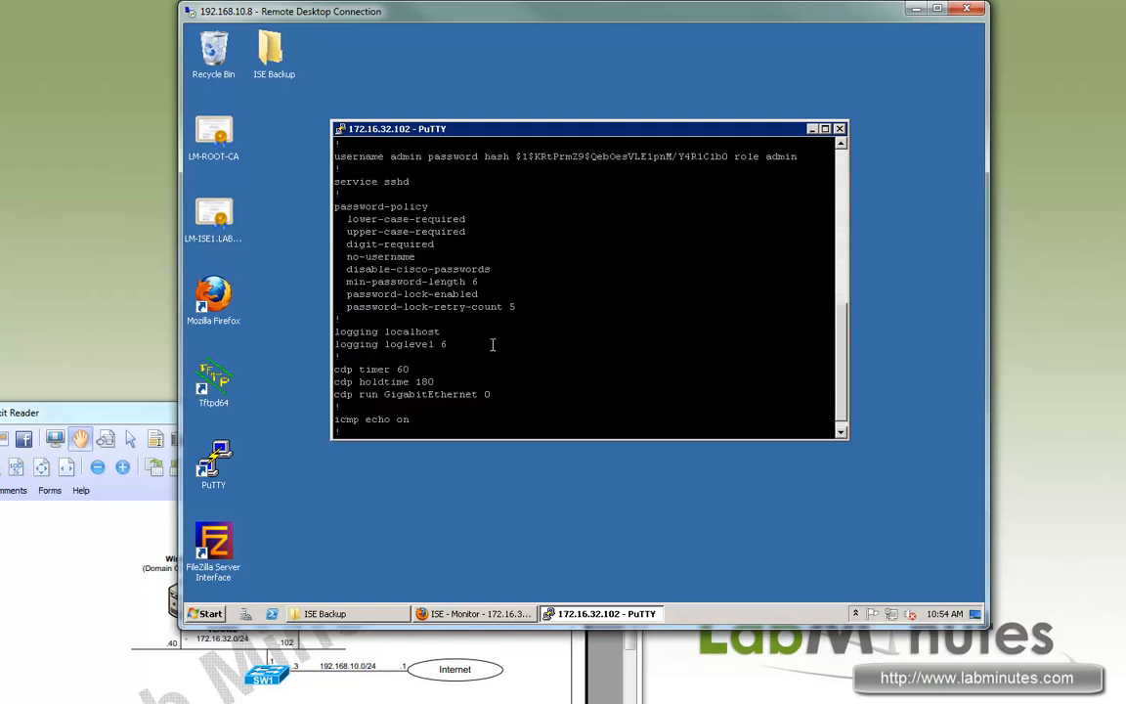
scroll(549, 344, up, 4)
drag(379, 308, 489, 347)
scroll(555, 377, down, 5)
drag(397, 400, 334, 194)
scroll(572, 360, up, 8)
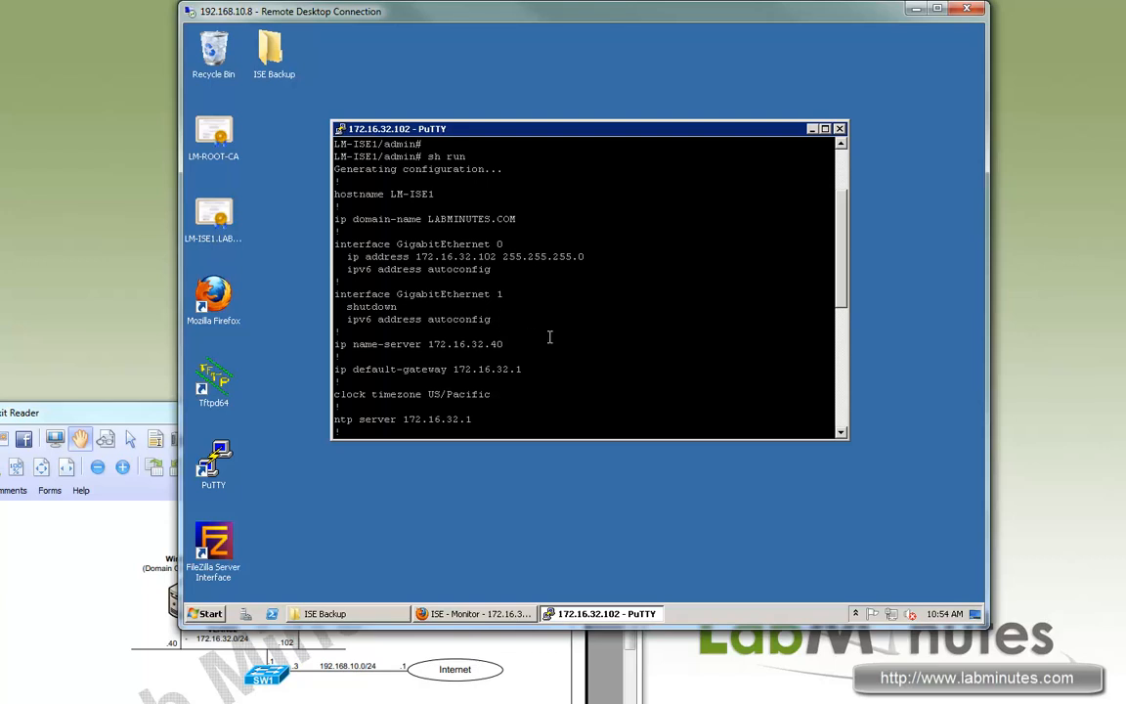
scroll(553, 347, down, 8)
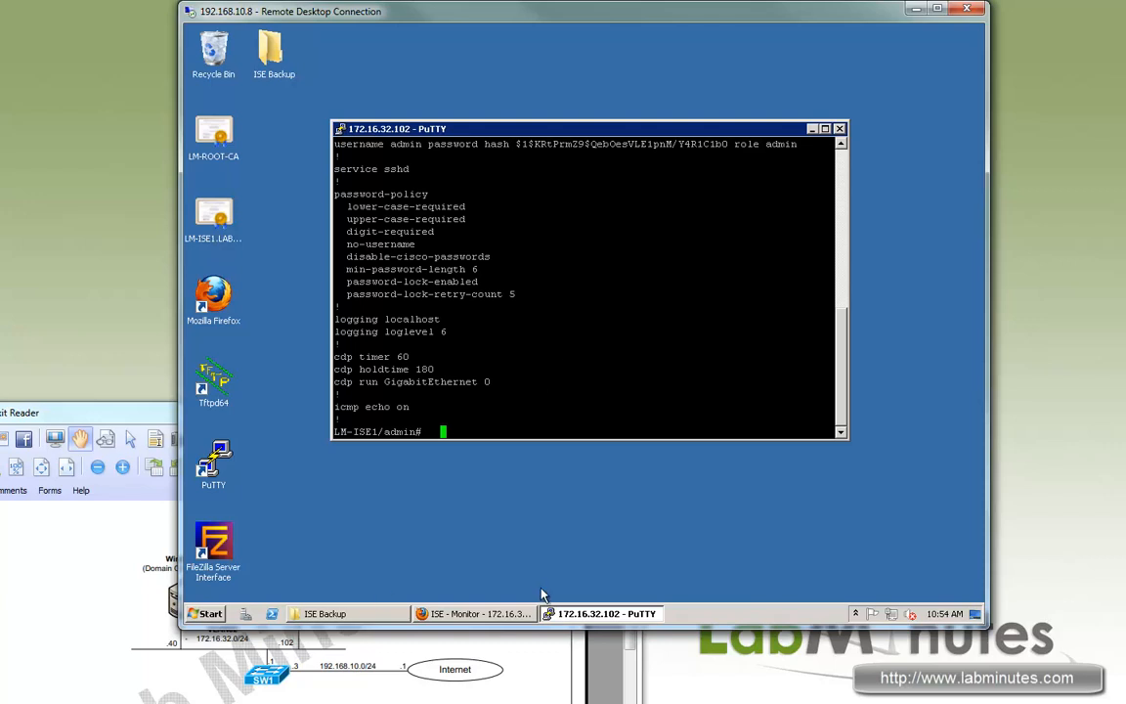
click(479, 615)
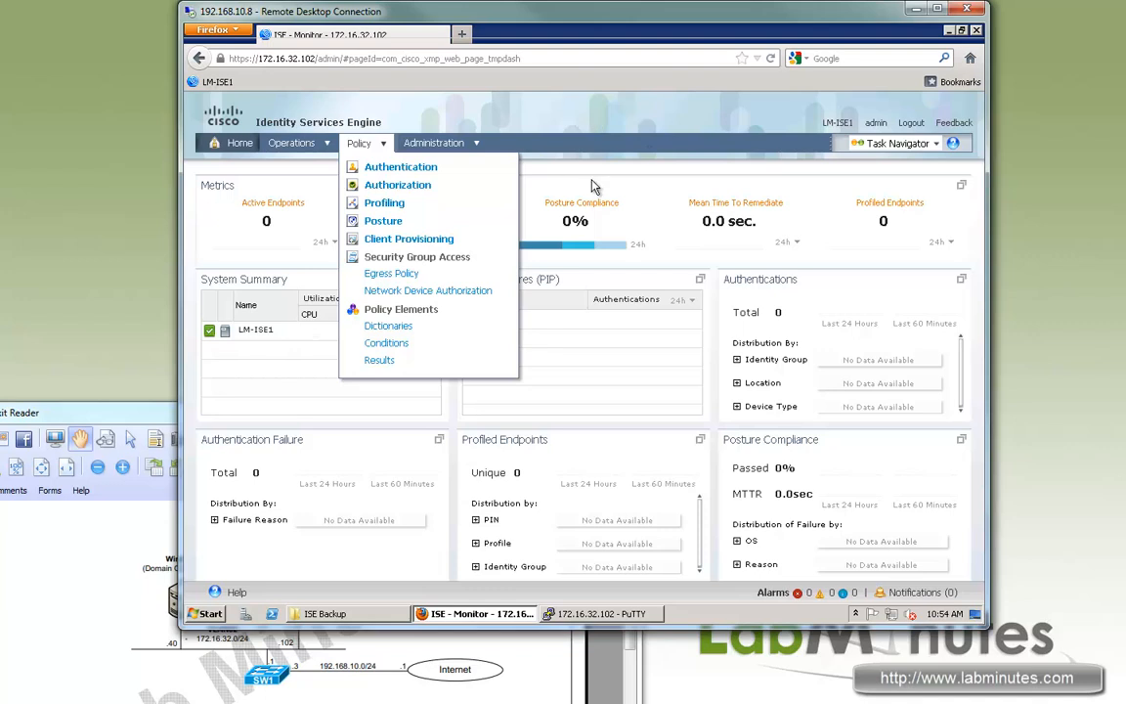
Dismiss the Policy menu and open the Operations dropdown from the Home dashboard.
click(641, 183)
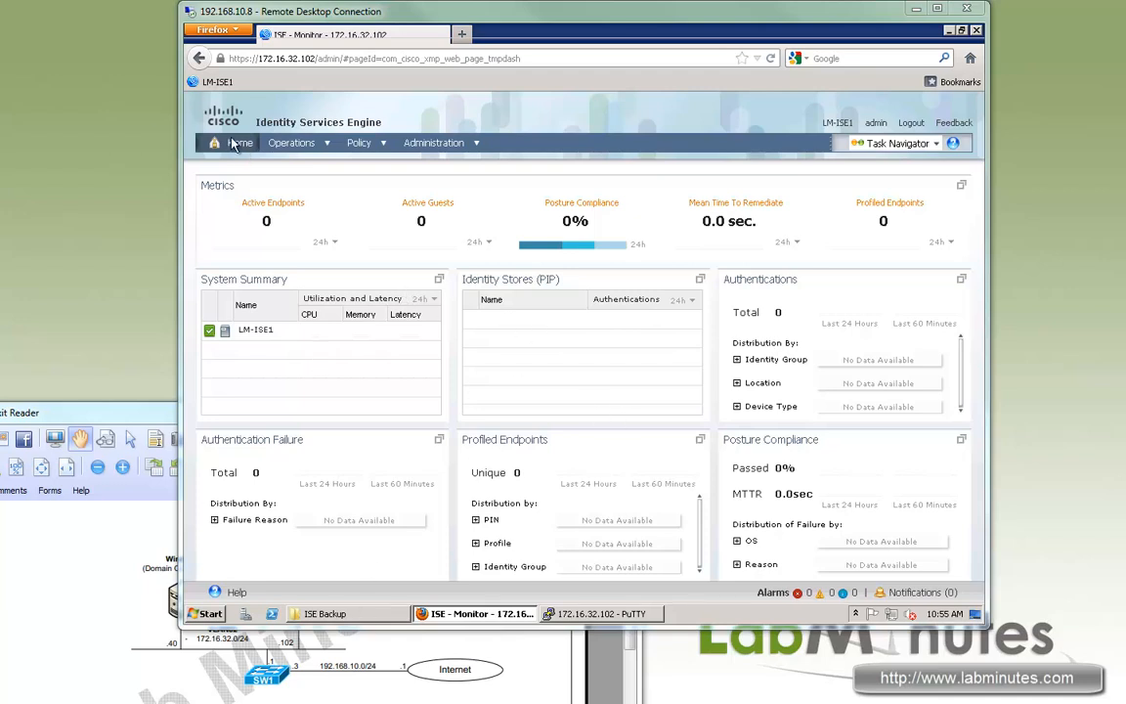
click(316, 148)
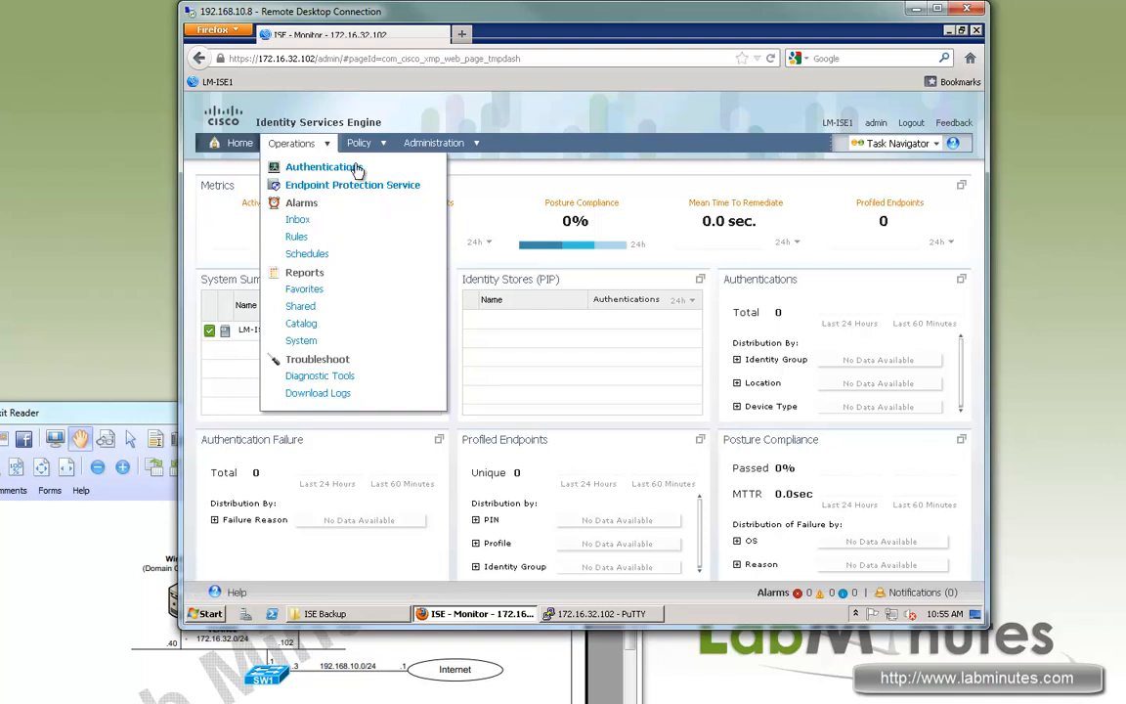
View Operations > Authentications, then open Operations > Reports > Favorites.
click(321, 172)
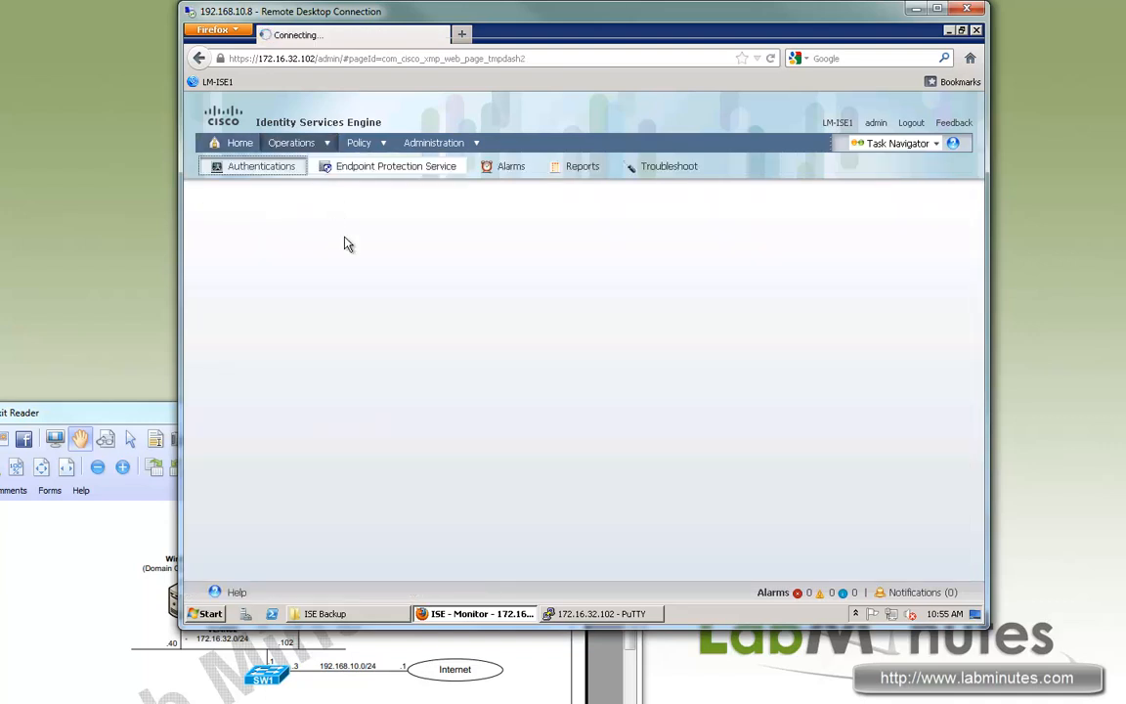
click(327, 147)
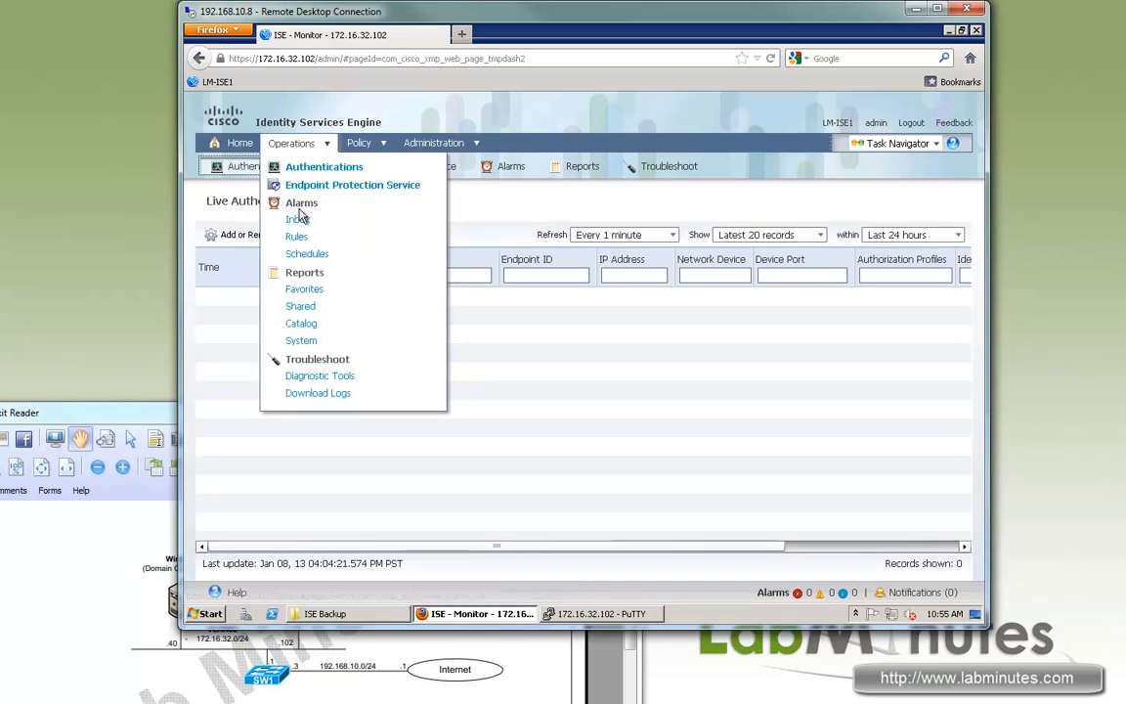
click(304, 290)
mouse_move(293, 142)
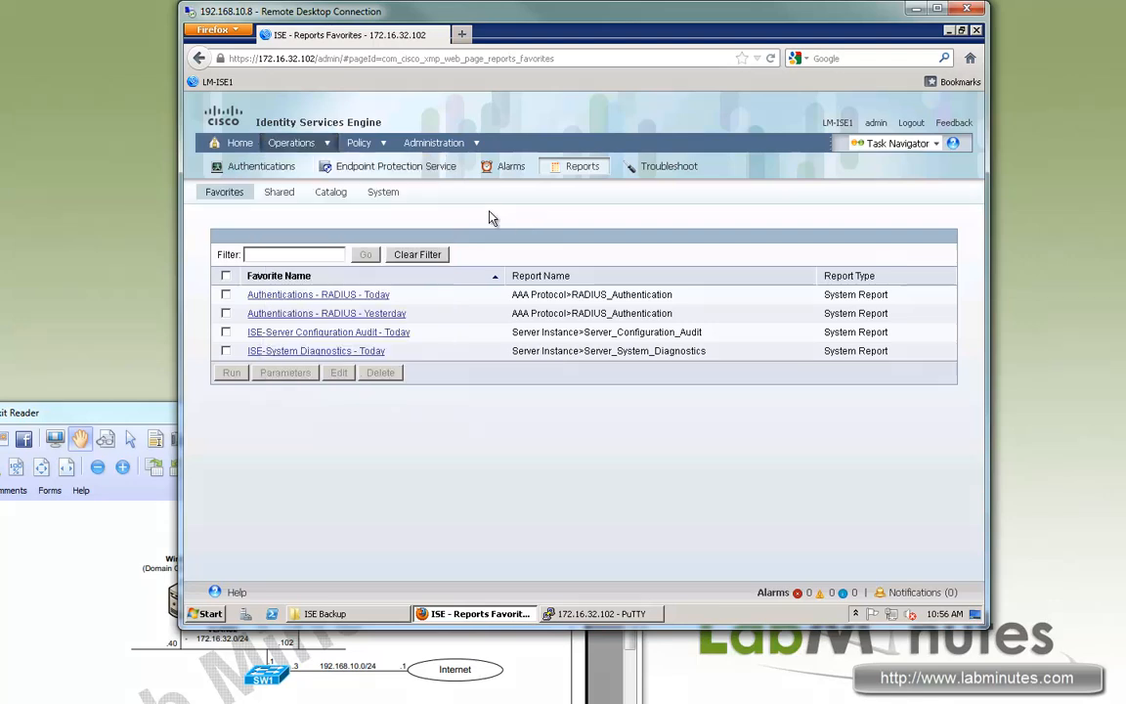
Open Policy > Authentication to show the MAB, Dot1X and Default rules.
mouse_move(362, 144)
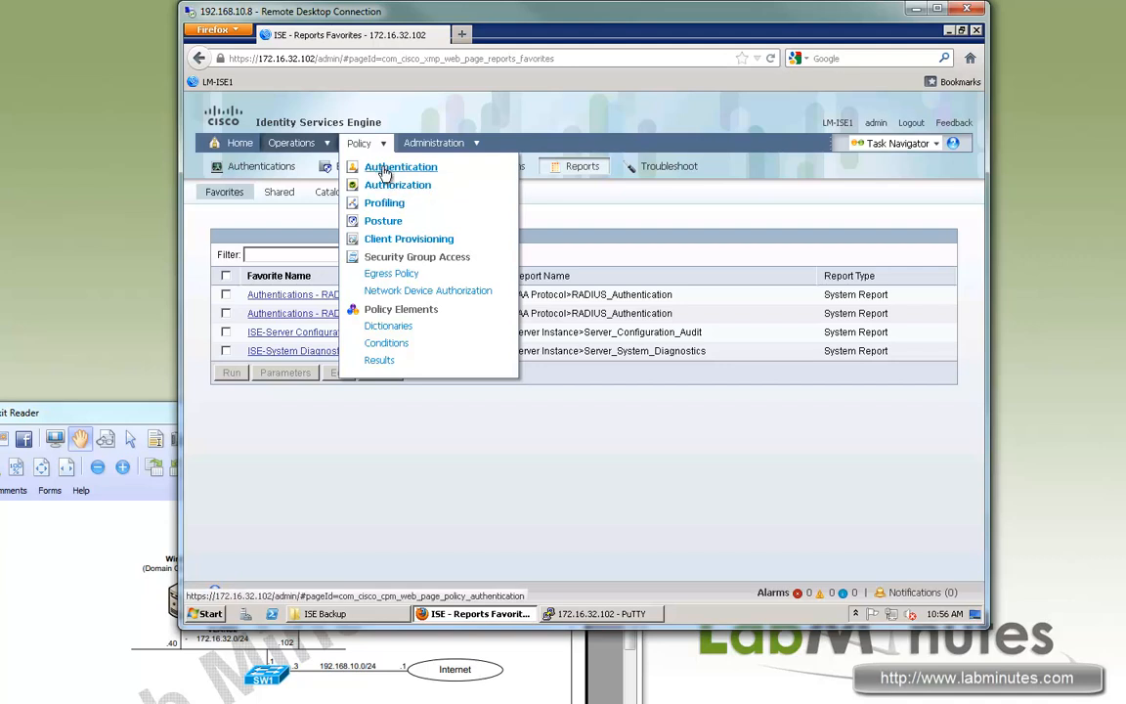
click(430, 172)
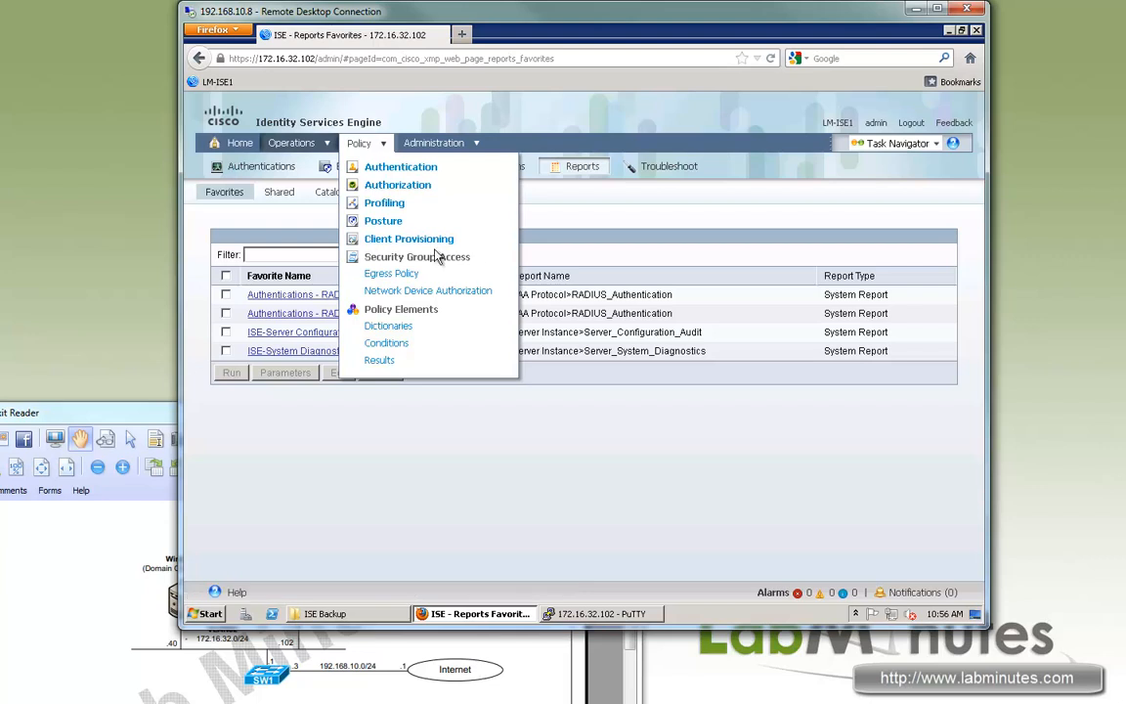
click(394, 168)
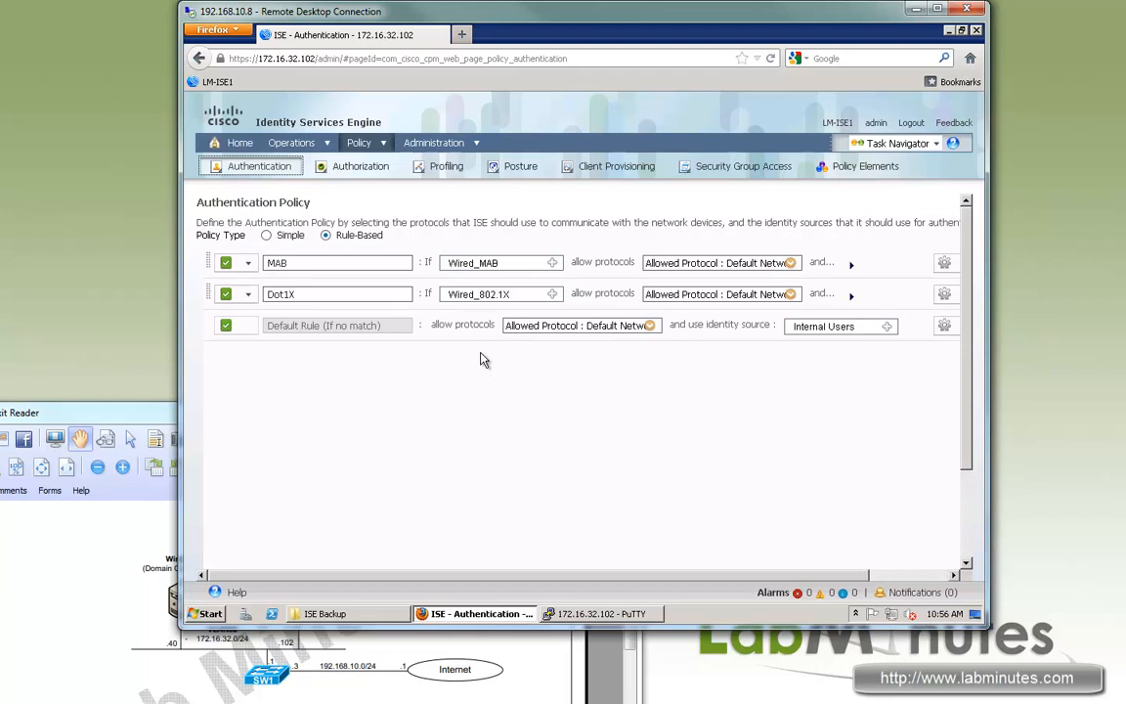
Show the Policy sections, then bring up the Administration menu with System, Identity Management and Network Resources.
click(383, 144)
mouse_move(382, 143)
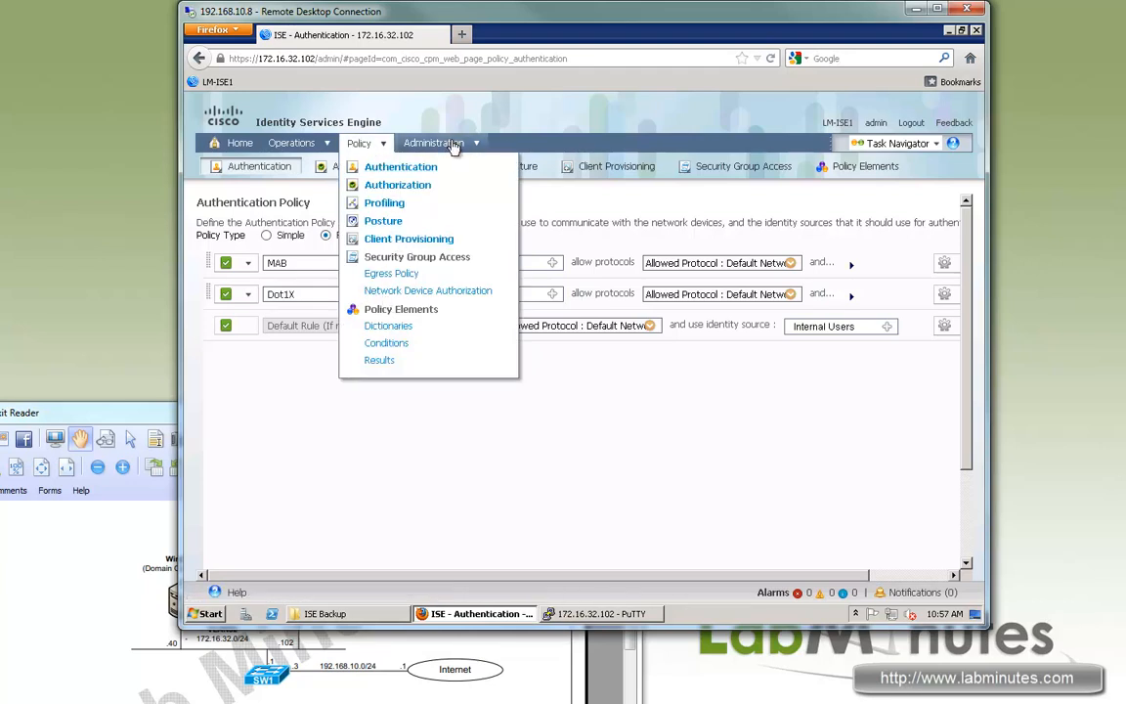
mouse_move(453, 145)
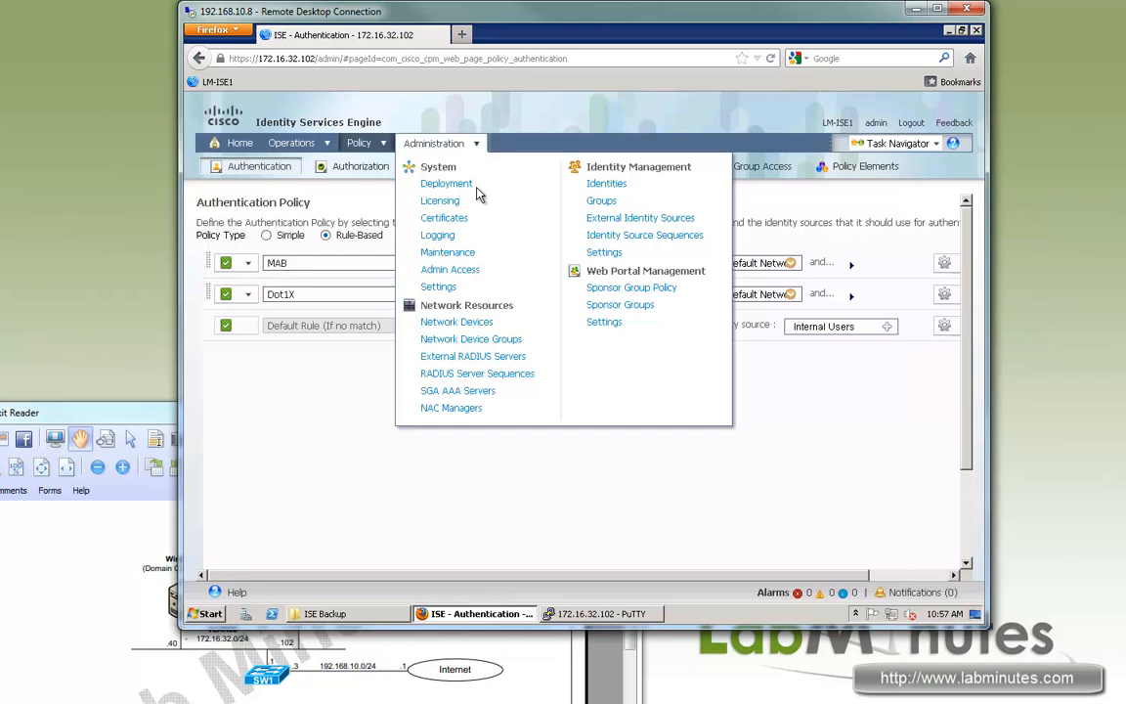
Open Administration > System > Deployment, dismiss the standalone-mode notice, and expand the Deployment tree.
click(460, 182)
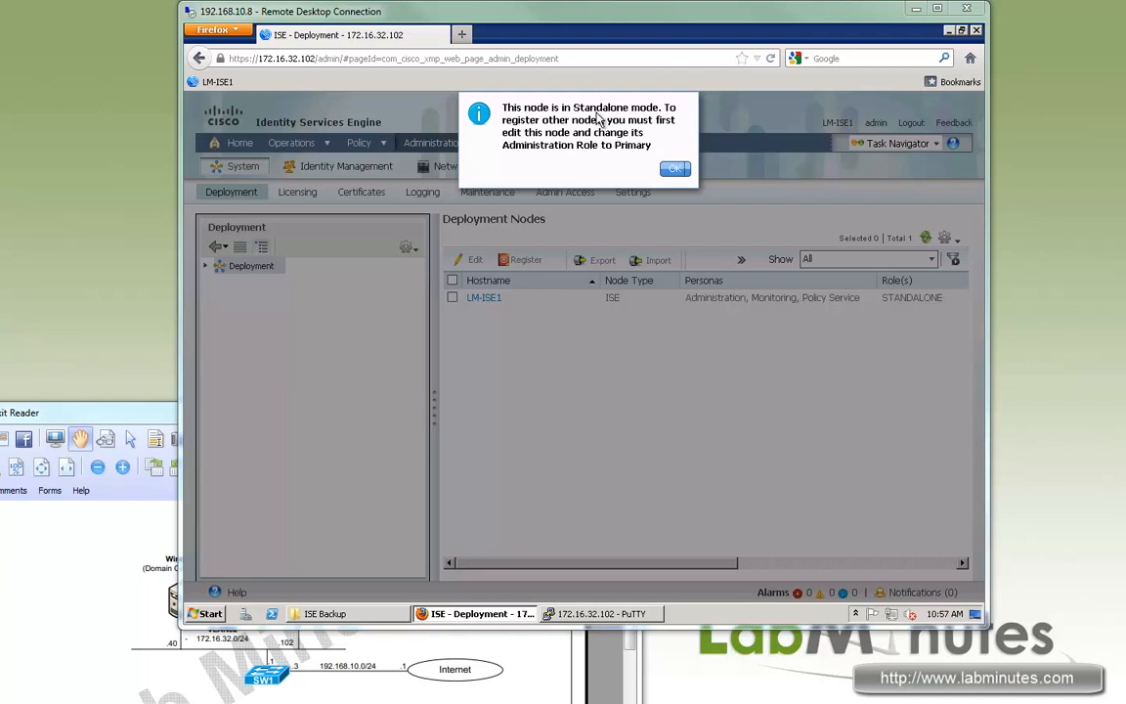
drag(648, 107, 613, 135)
mouse_move(526, 145)
mouse_down()
mouse_move(546, 145)
mouse_move(529, 145)
mouse_up()
drag(643, 145, 529, 144)
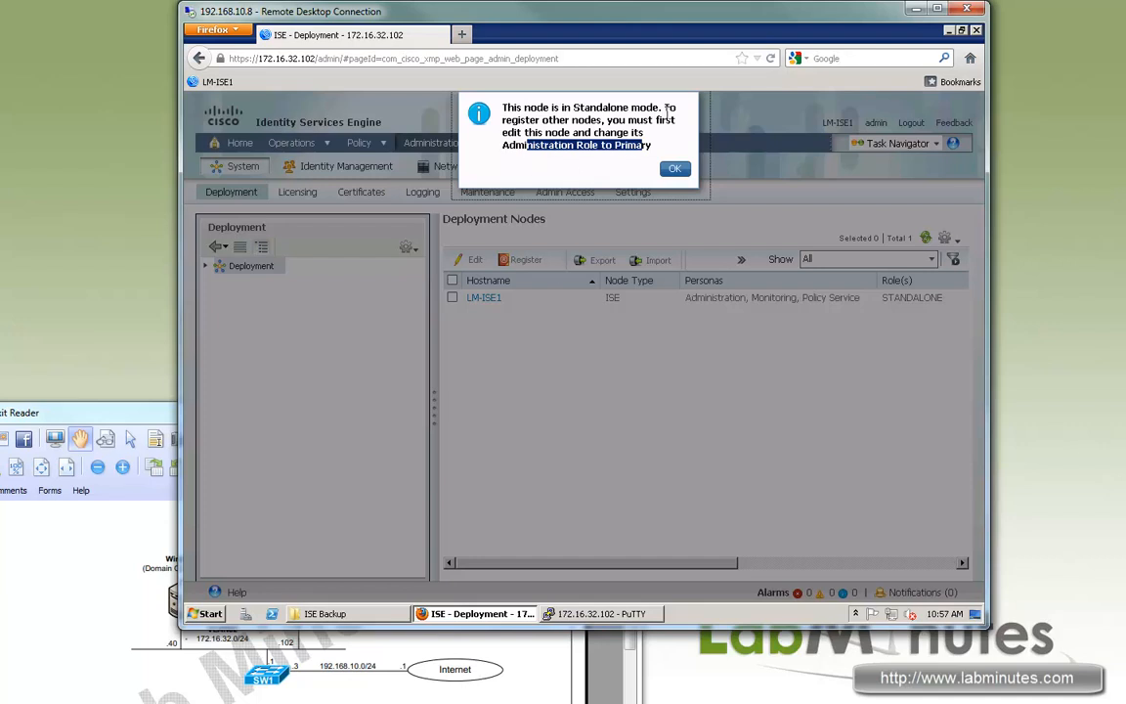
drag(678, 119, 664, 107)
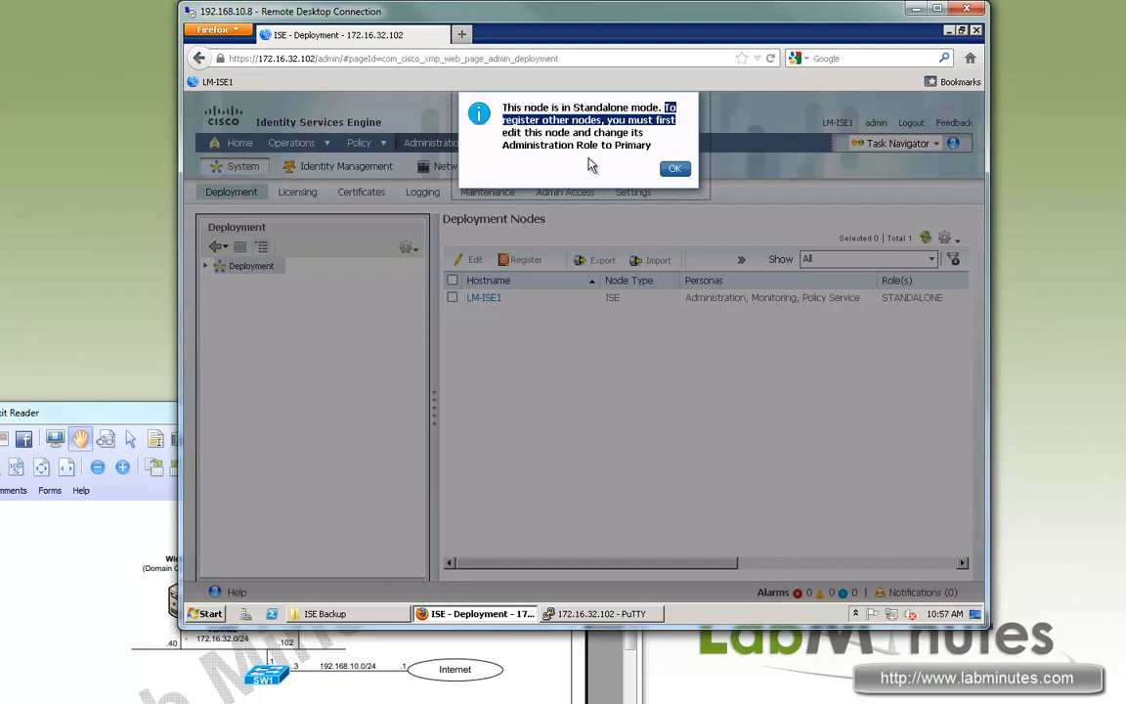
key(Return)
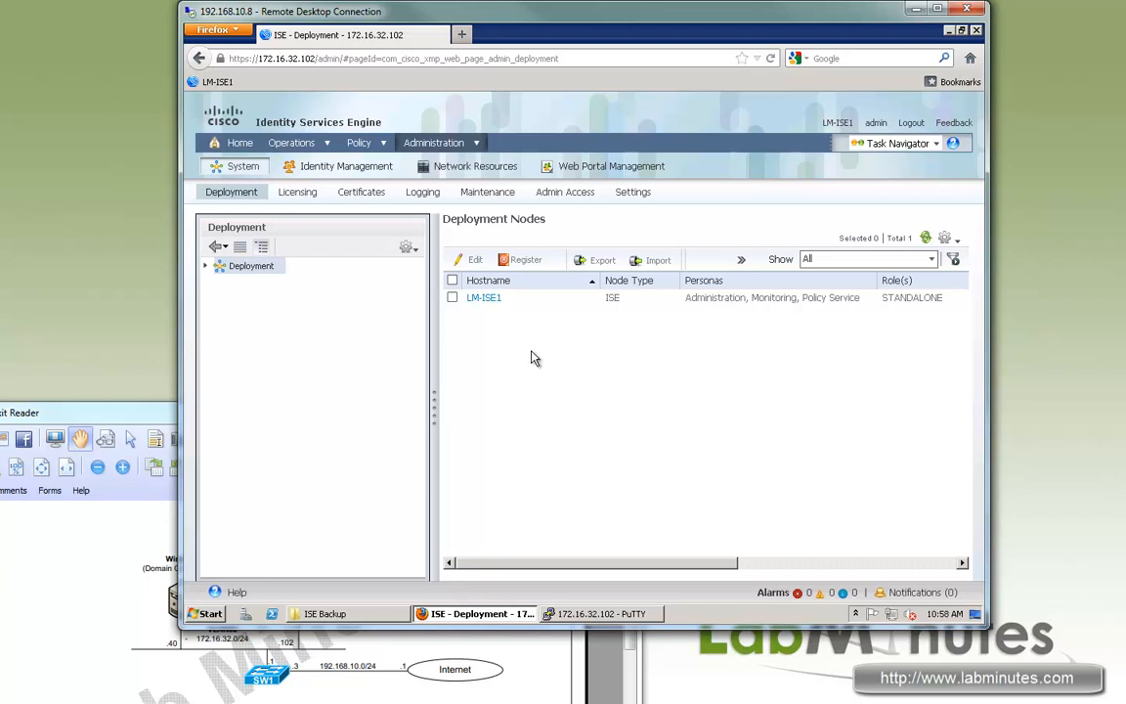
click(208, 266)
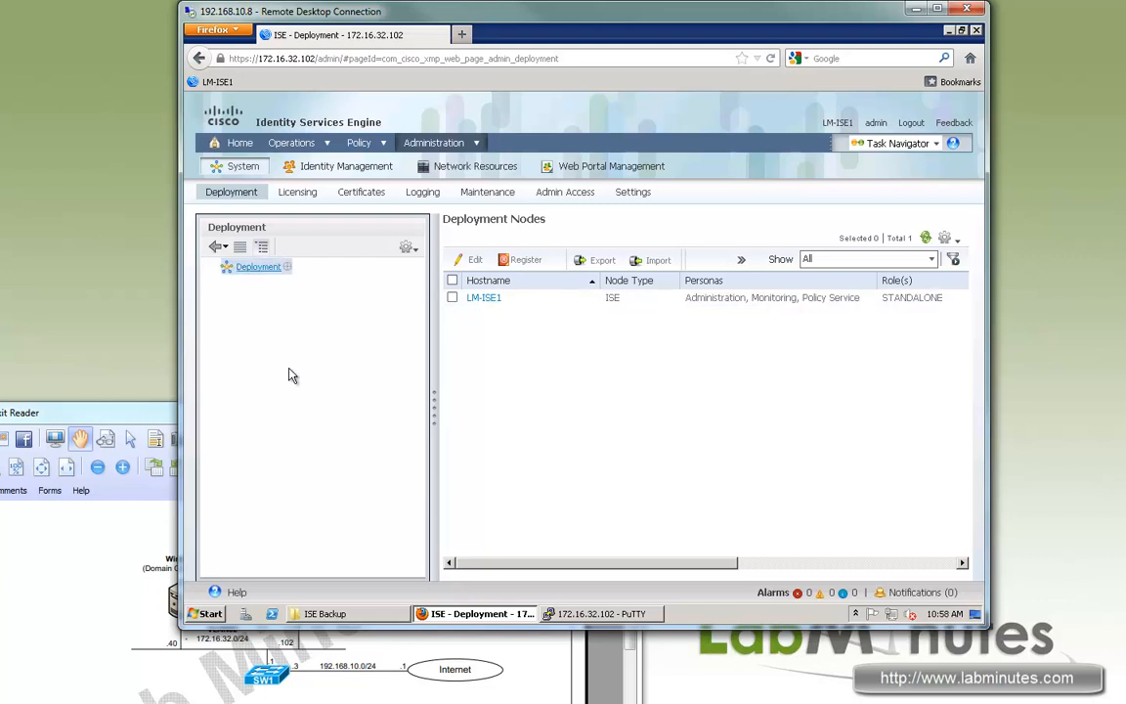
Open LM-ISE1's Edit Node page and review FQDN LM-ISE1.LABMINUTES.COM, IP 172.16.32.102 and STANDALONE role.
click(484, 298)
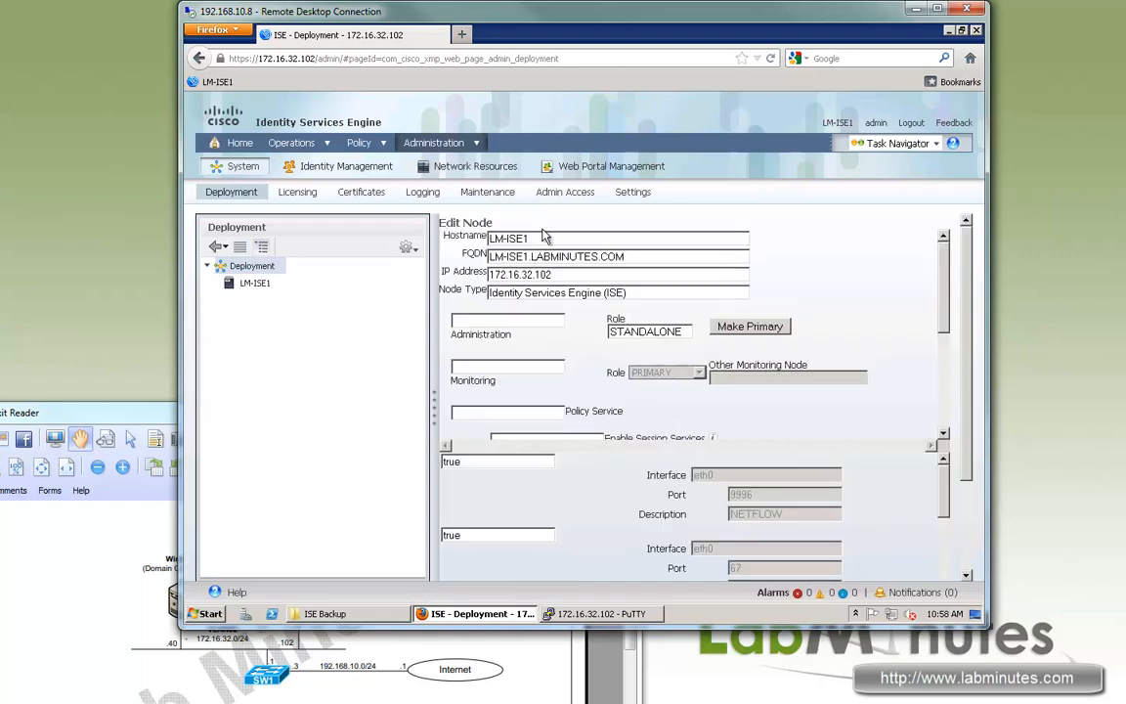
drag(571, 297, 690, 320)
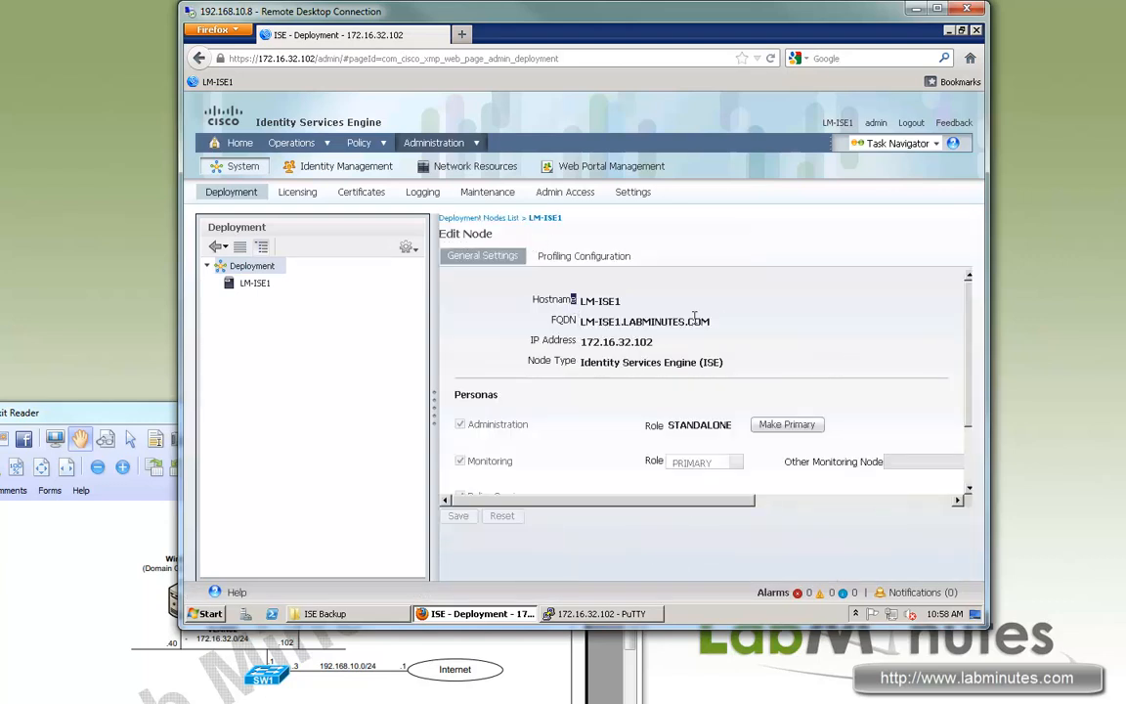
drag(599, 322, 655, 333)
drag(584, 343, 657, 344)
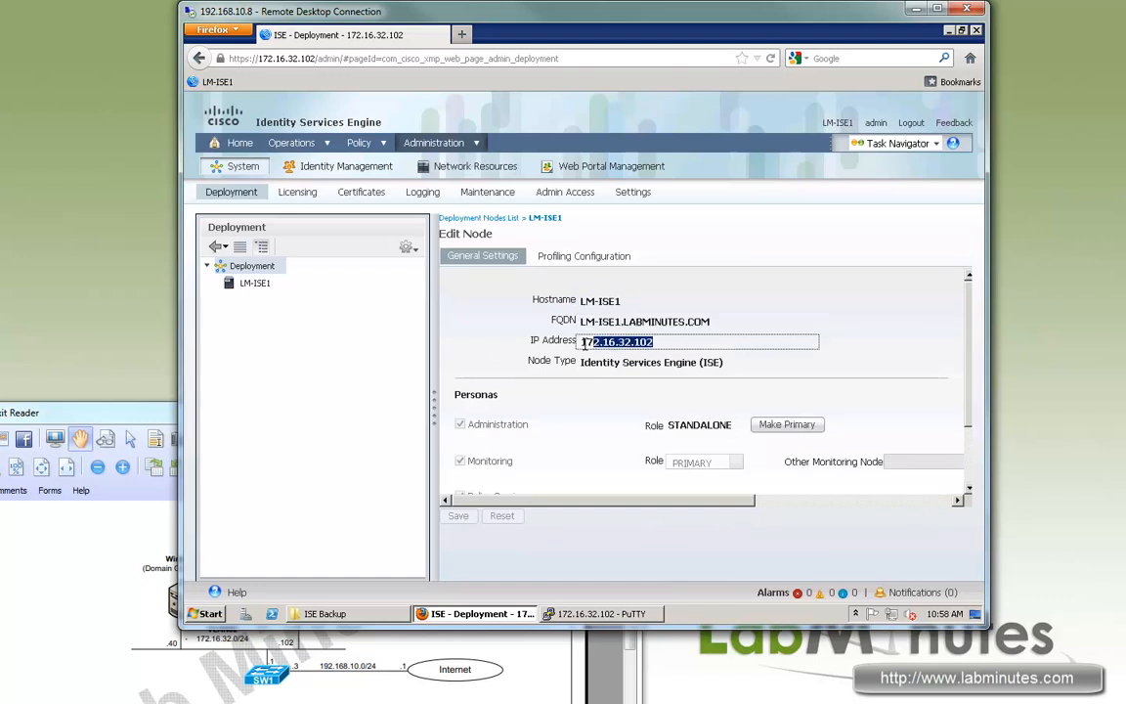
drag(735, 425, 658, 430)
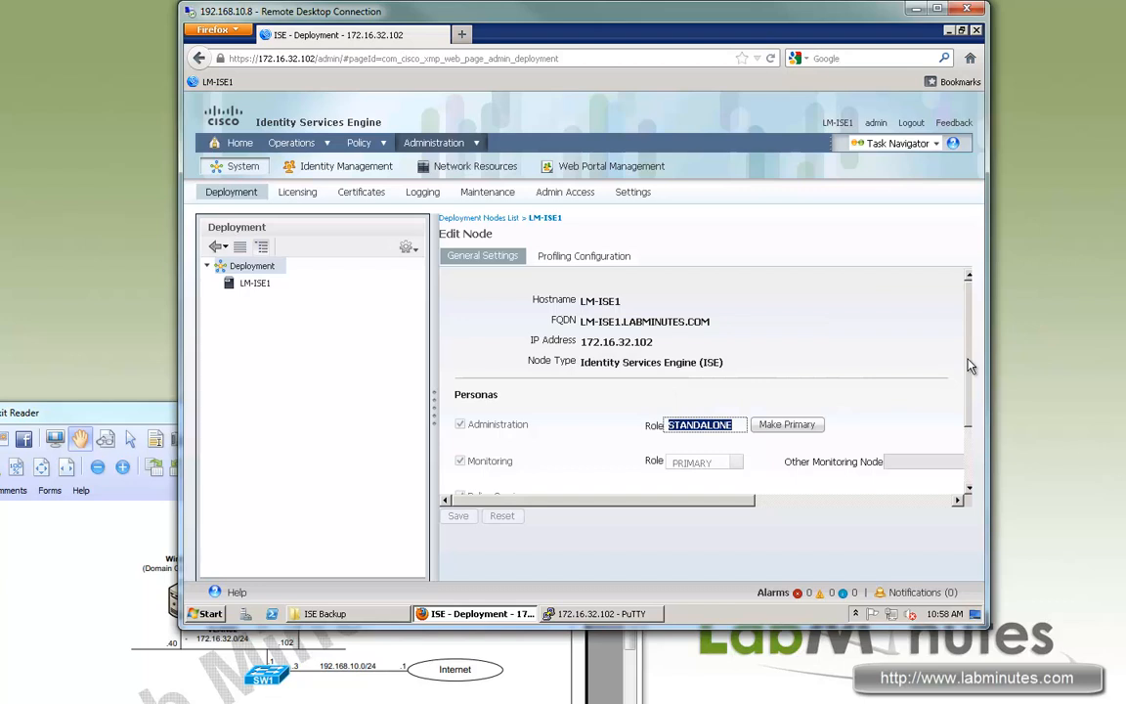
scroll(871, 353, down, 1)
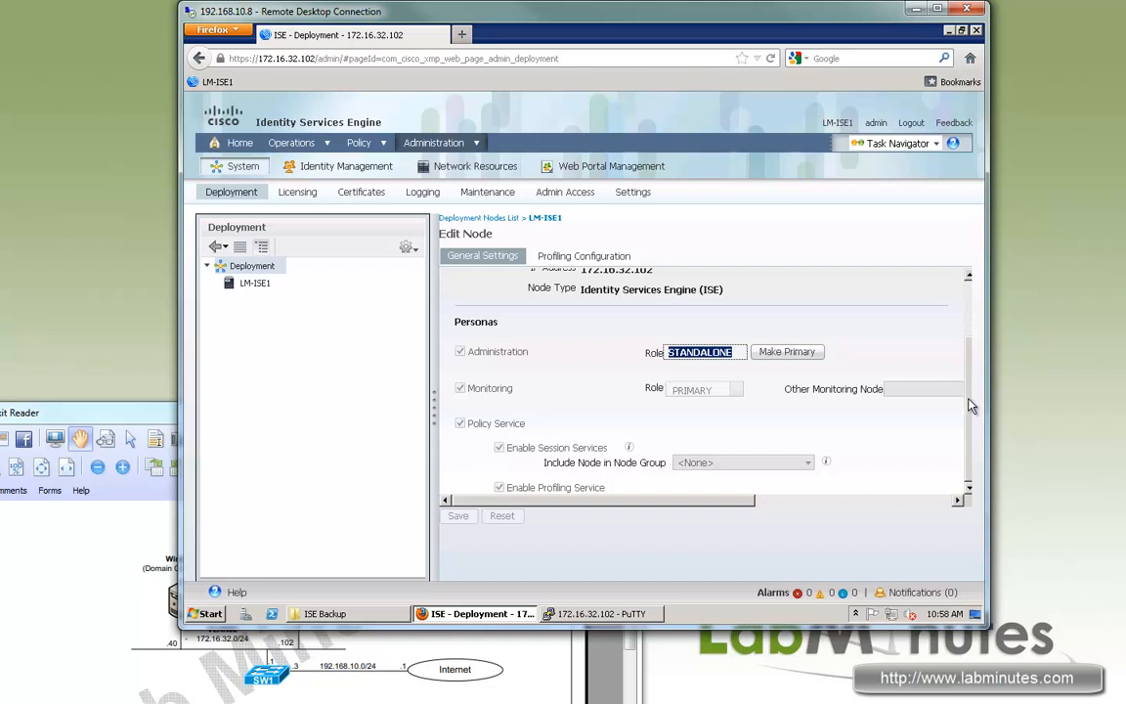
scroll(963, 377, up, 2)
scroll(962, 398, down, 2)
scroll(596, 349, up, 2)
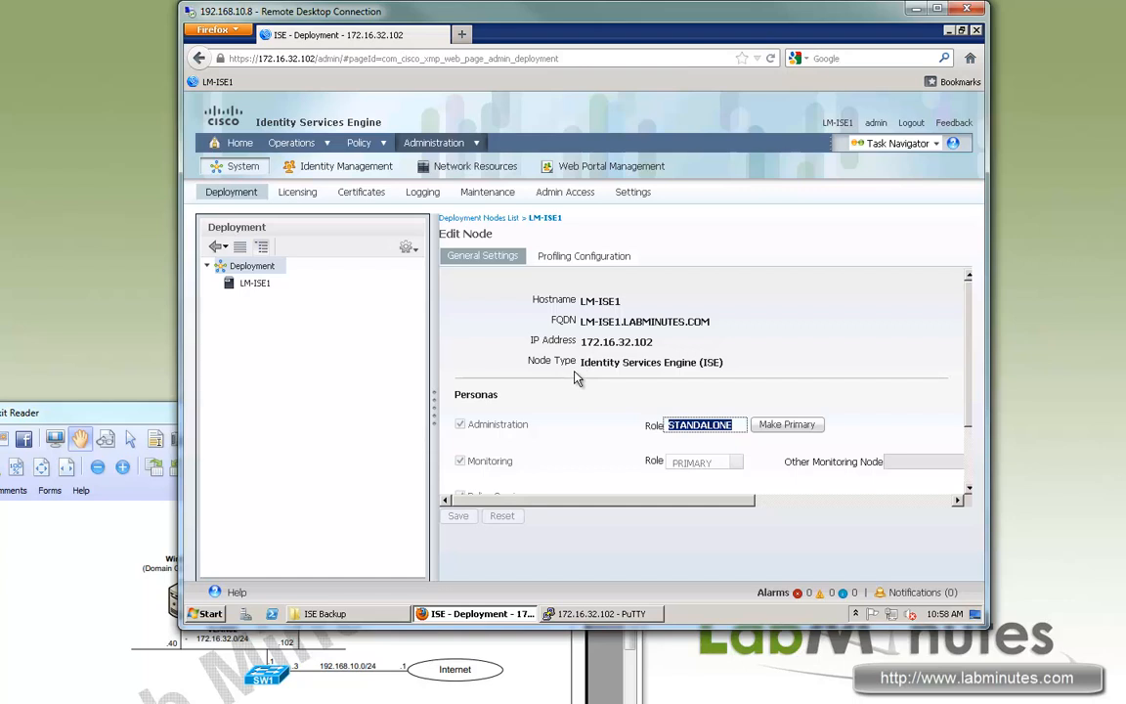
scroll(577, 380, down, 1)
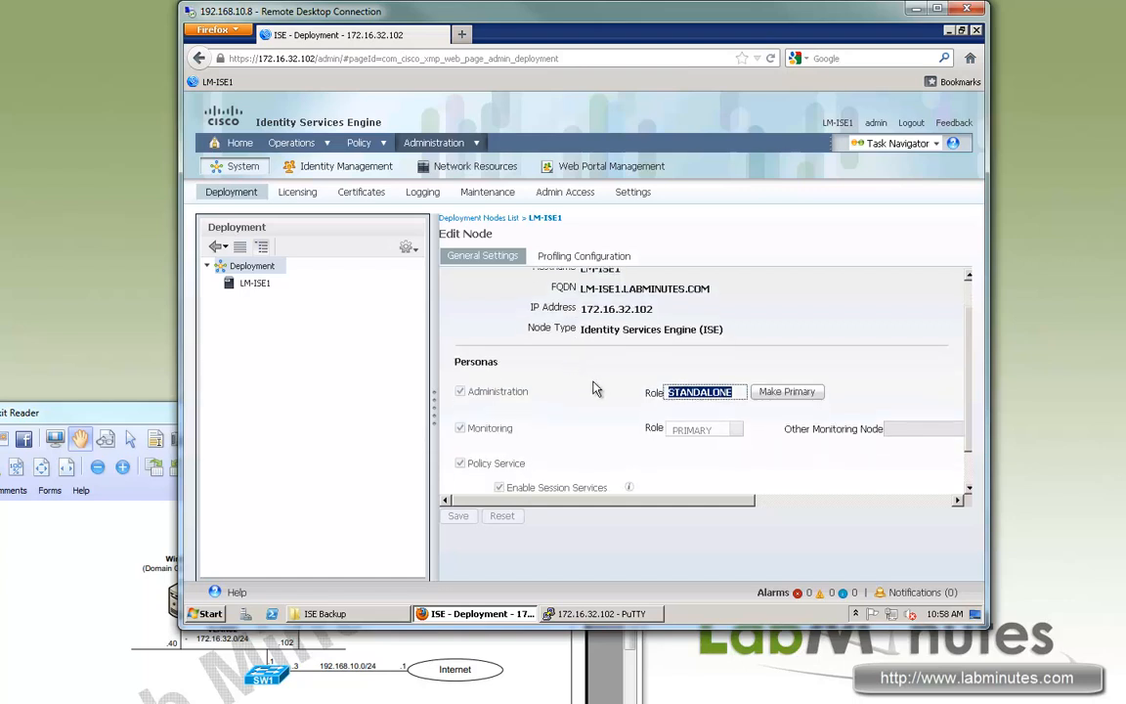
On the node's Profiling Configuration settings, enable the NETFLOW probe.
click(583, 259)
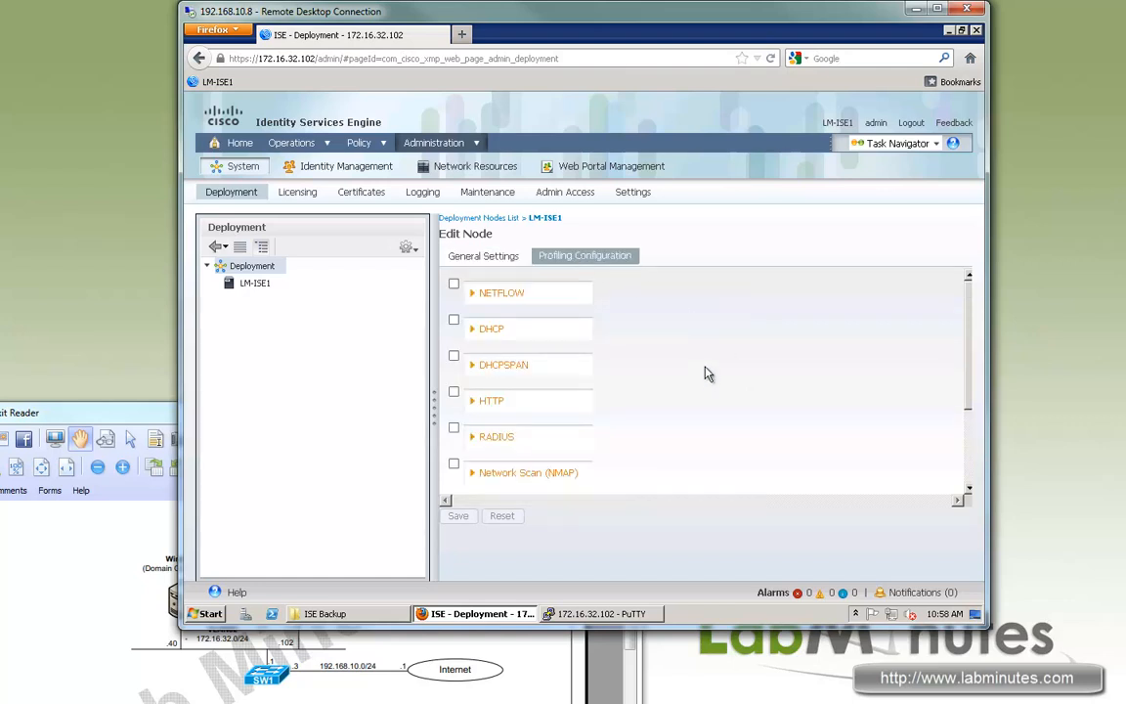
scroll(708, 375, down, 1)
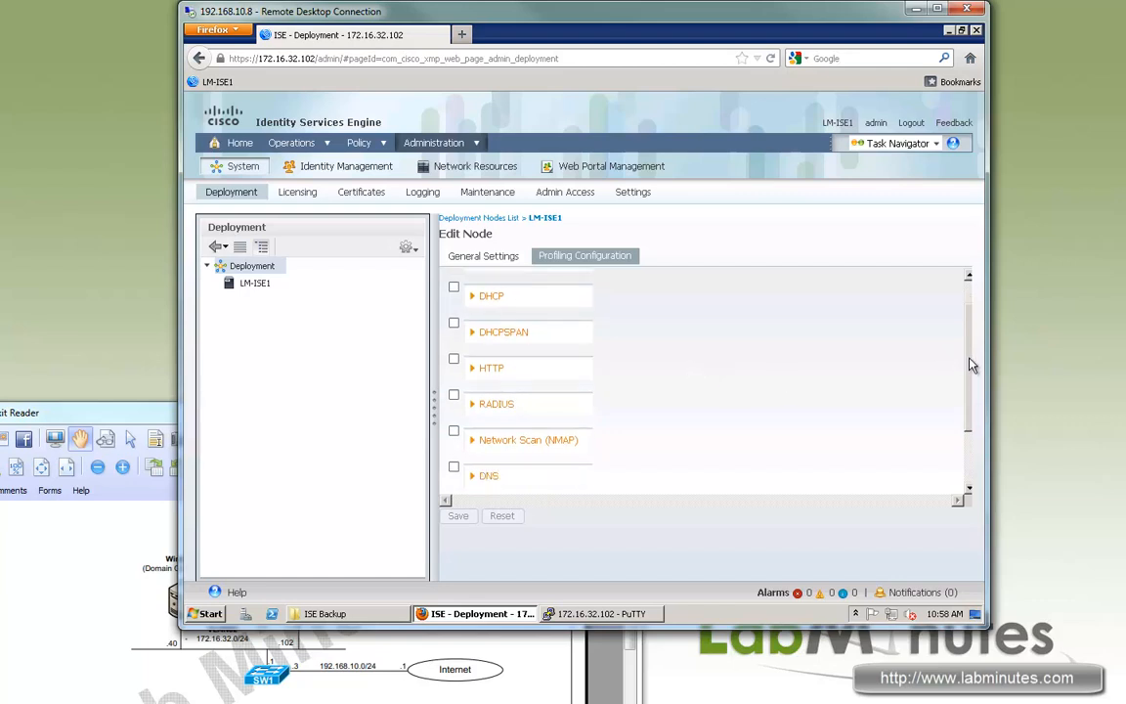
scroll(869, 276, up, 1)
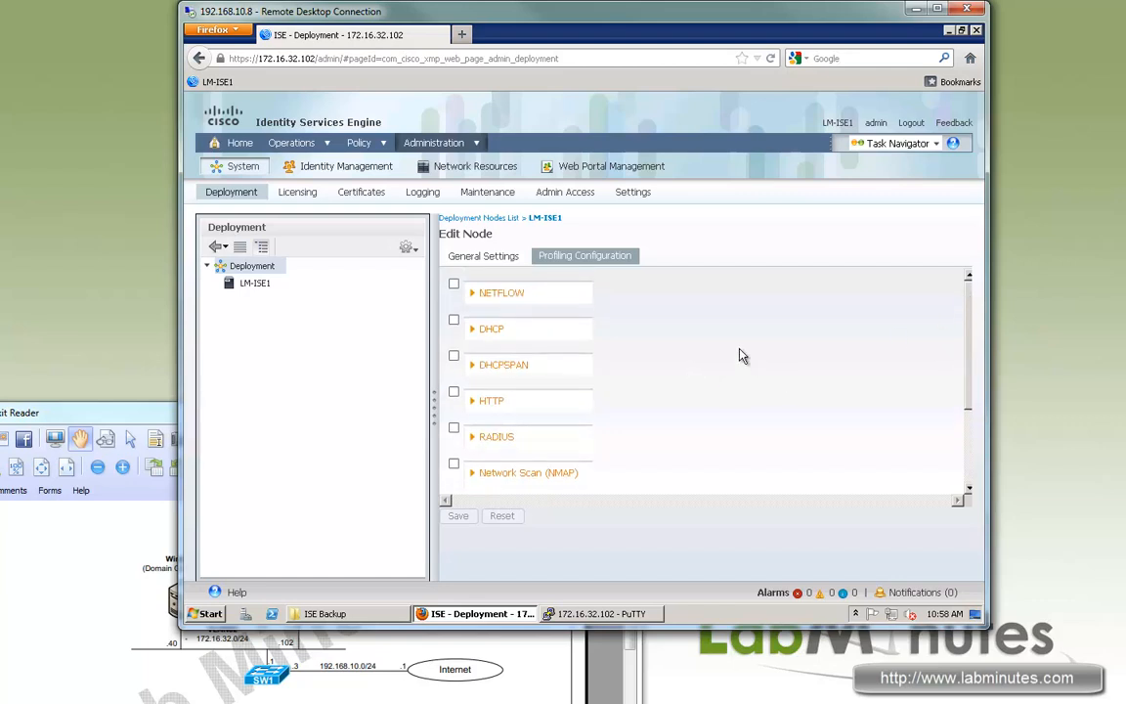
click(455, 286)
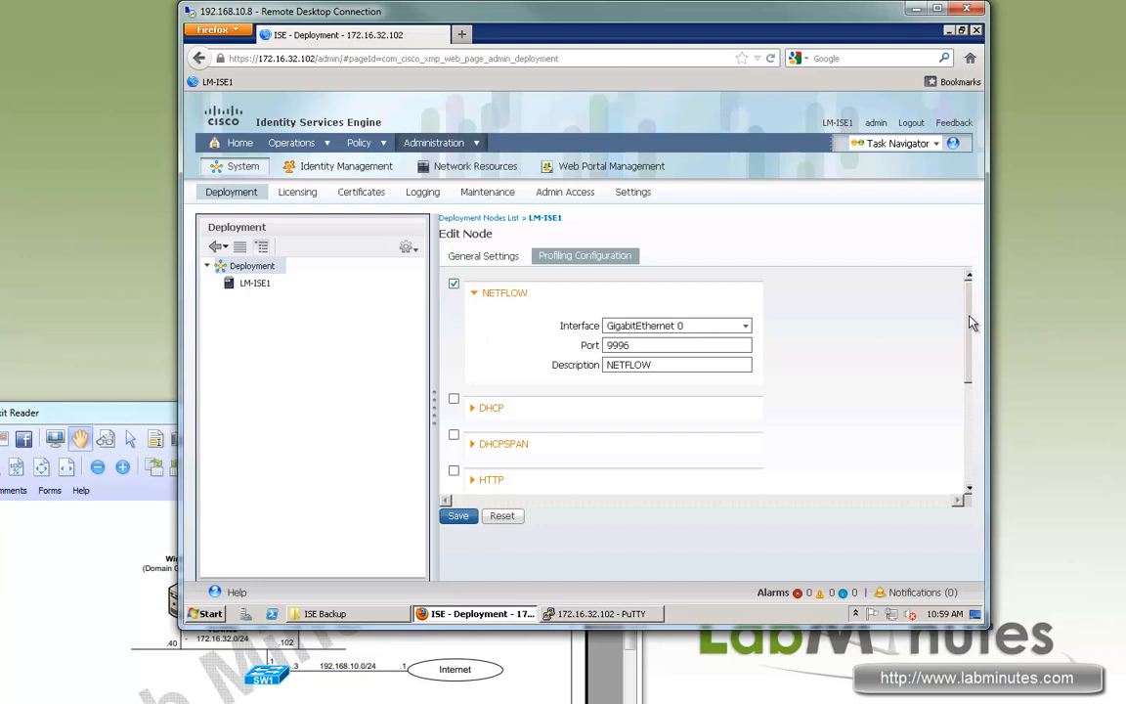
scroll(968, 314, down, 1)
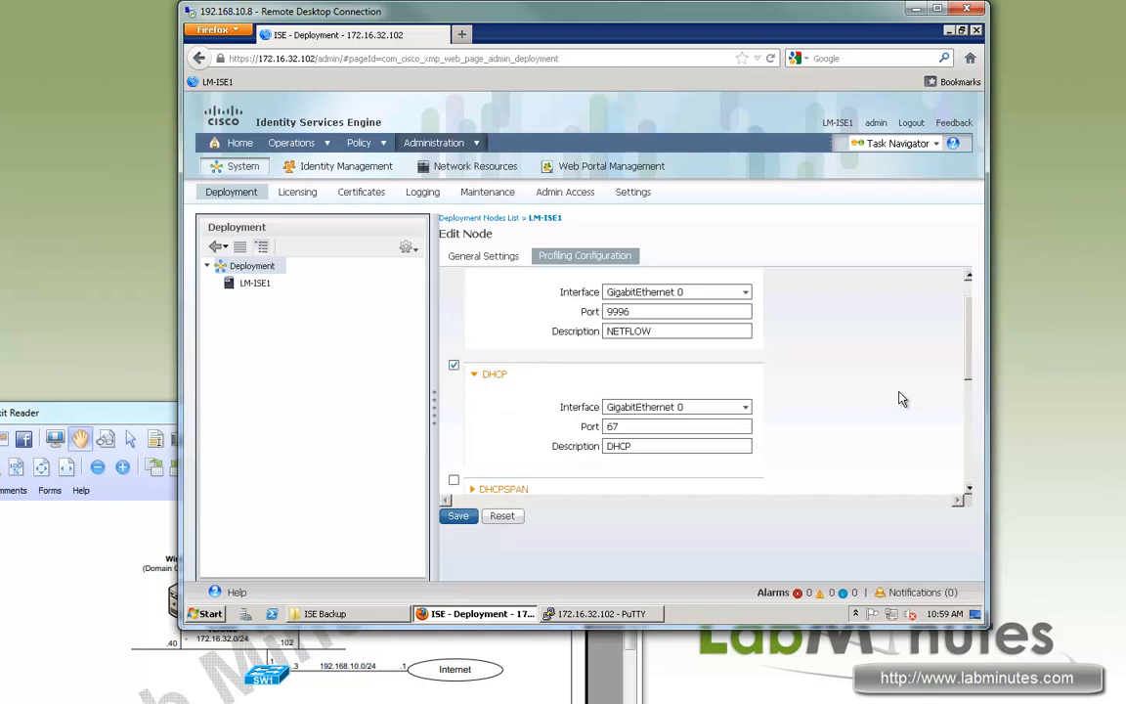
scroll(685, 410, down, 1)
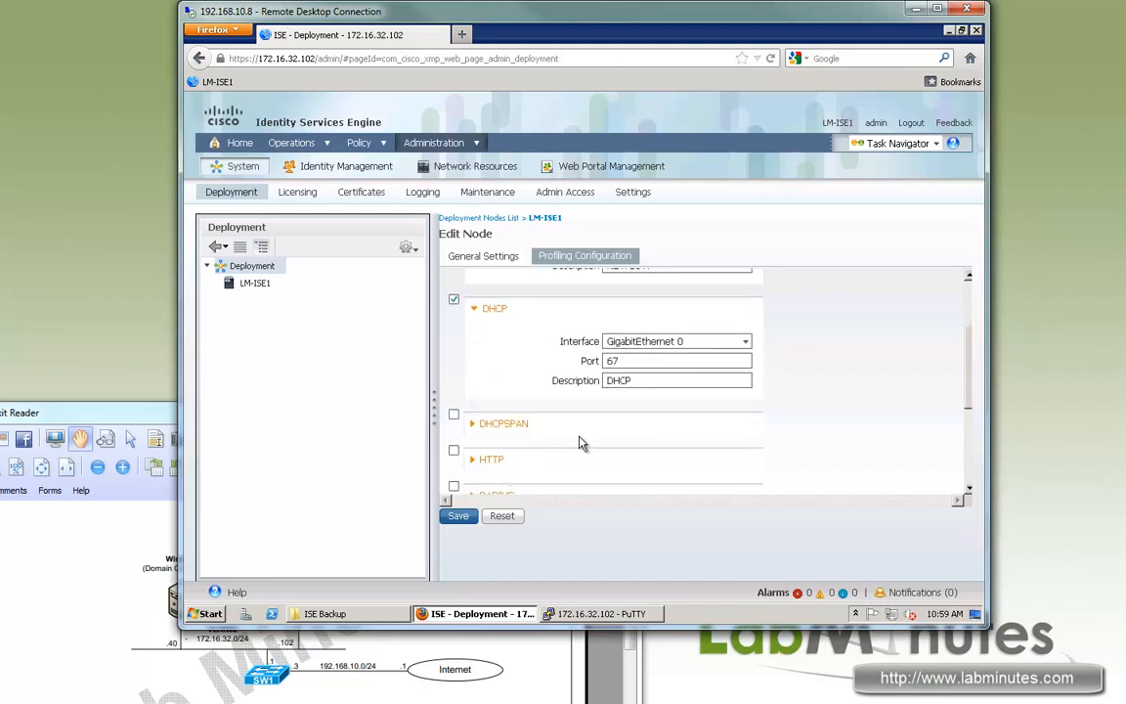
scroll(525, 427, down, 1)
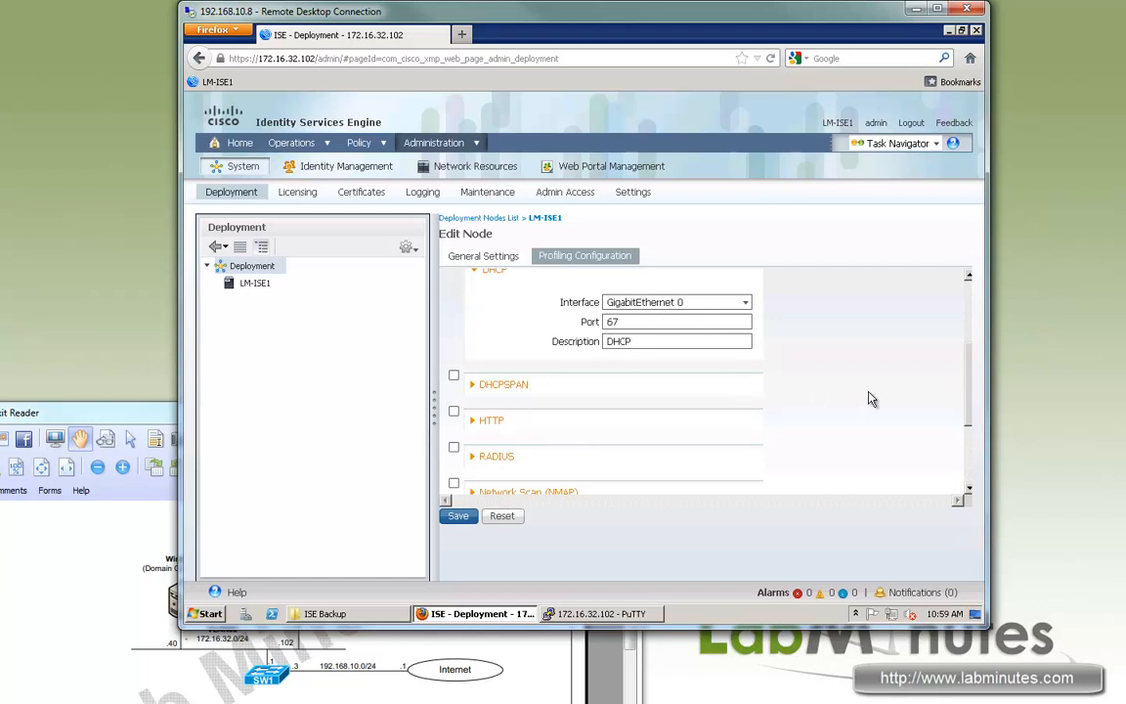
scroll(970, 386, down, 1)
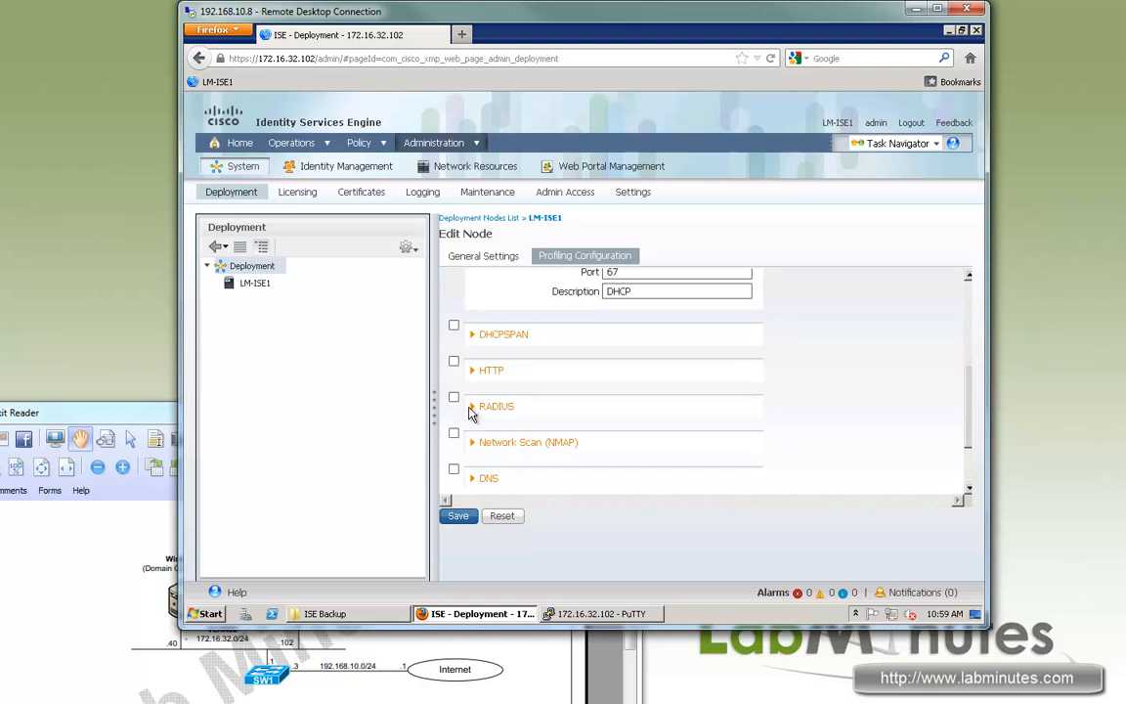
Enable the HTTP, RADIUS, DNS and SNMPQUERY probes, save, and view Licensing's Current Licenses.
click(454, 362)
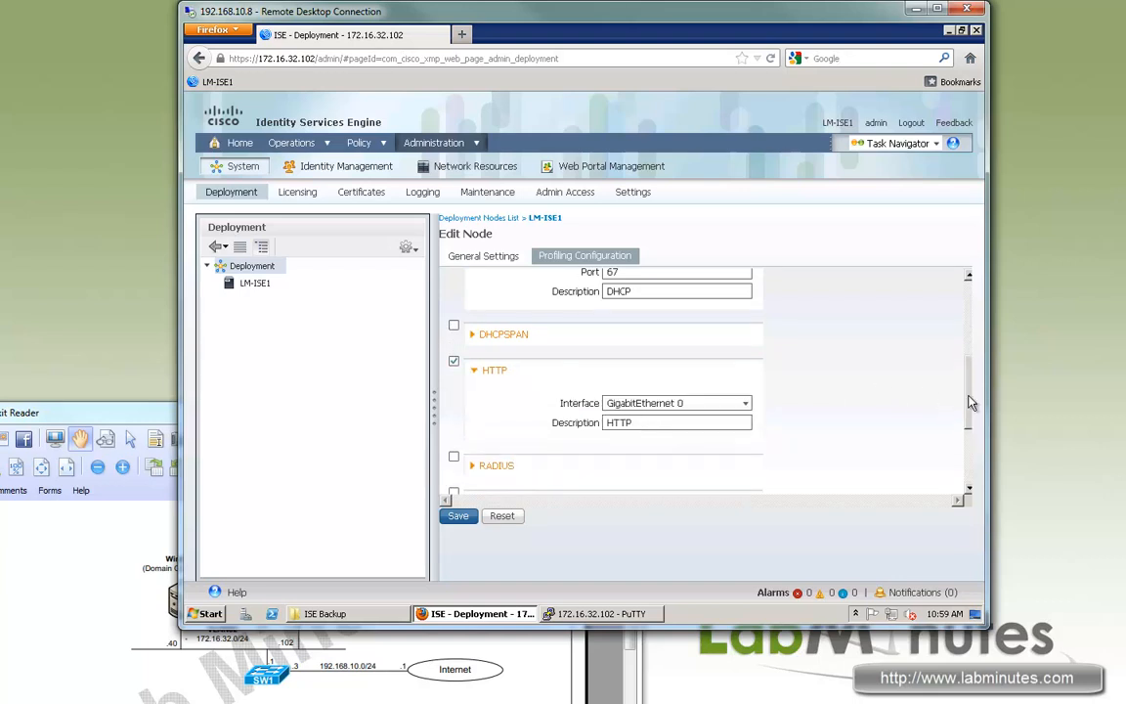
scroll(970, 433, down, 2)
click(454, 377)
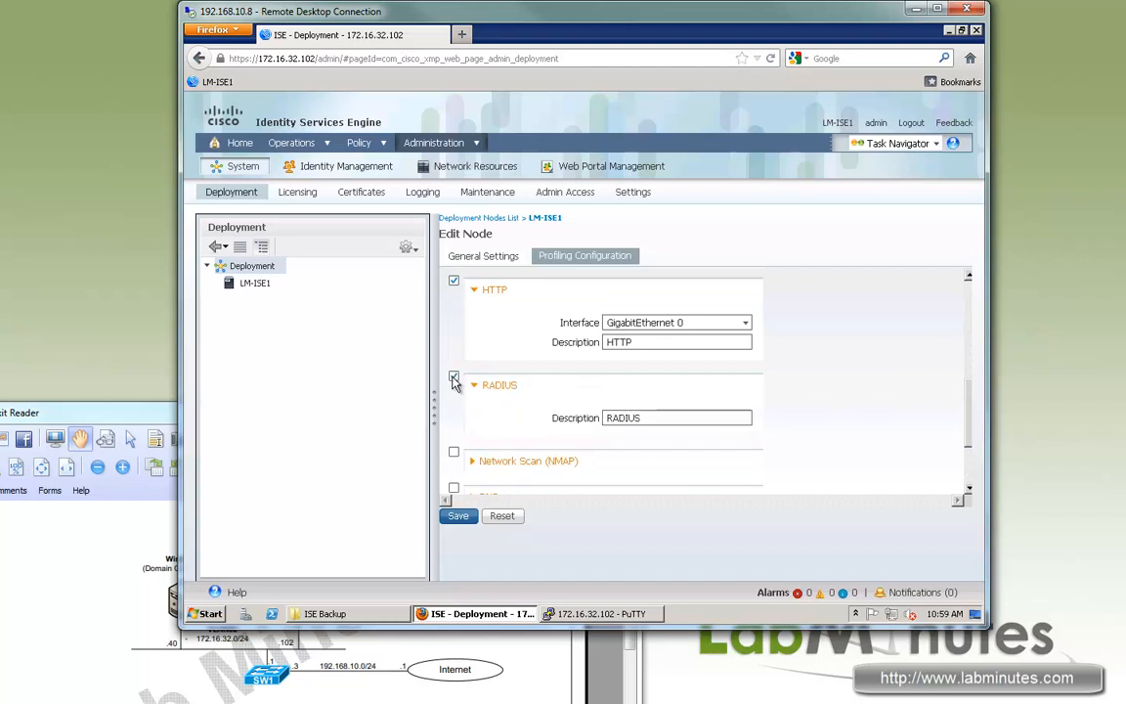
scroll(953, 465, down, 2)
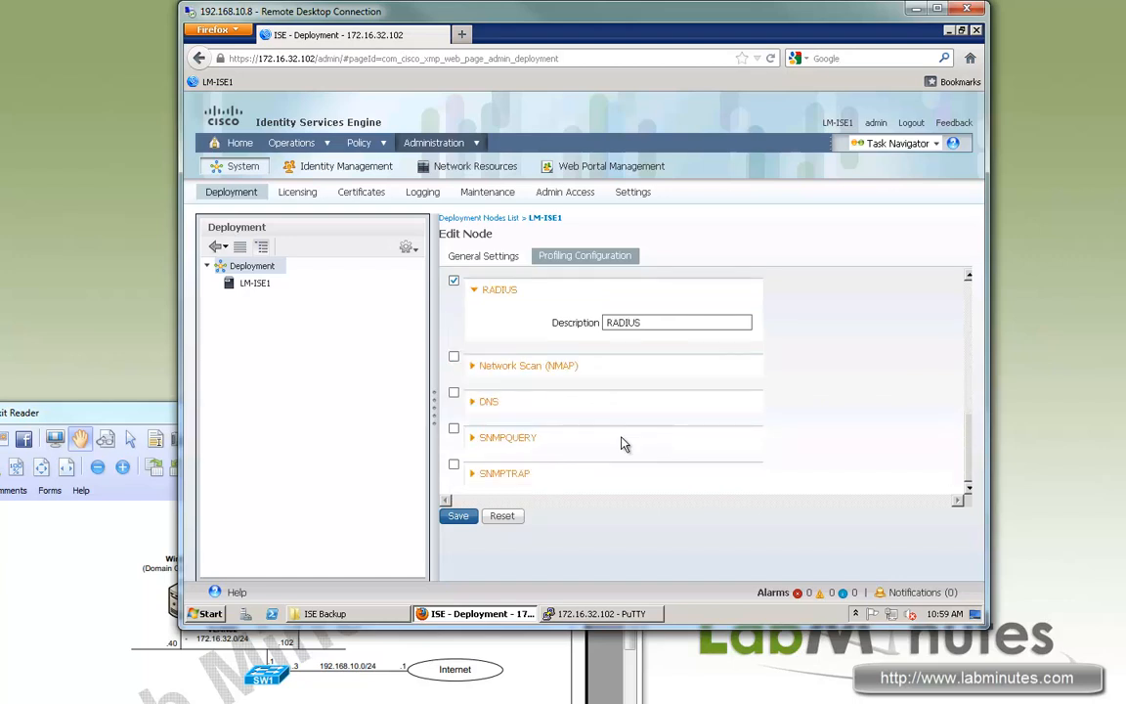
click(454, 392)
scroll(865, 441, down, 2)
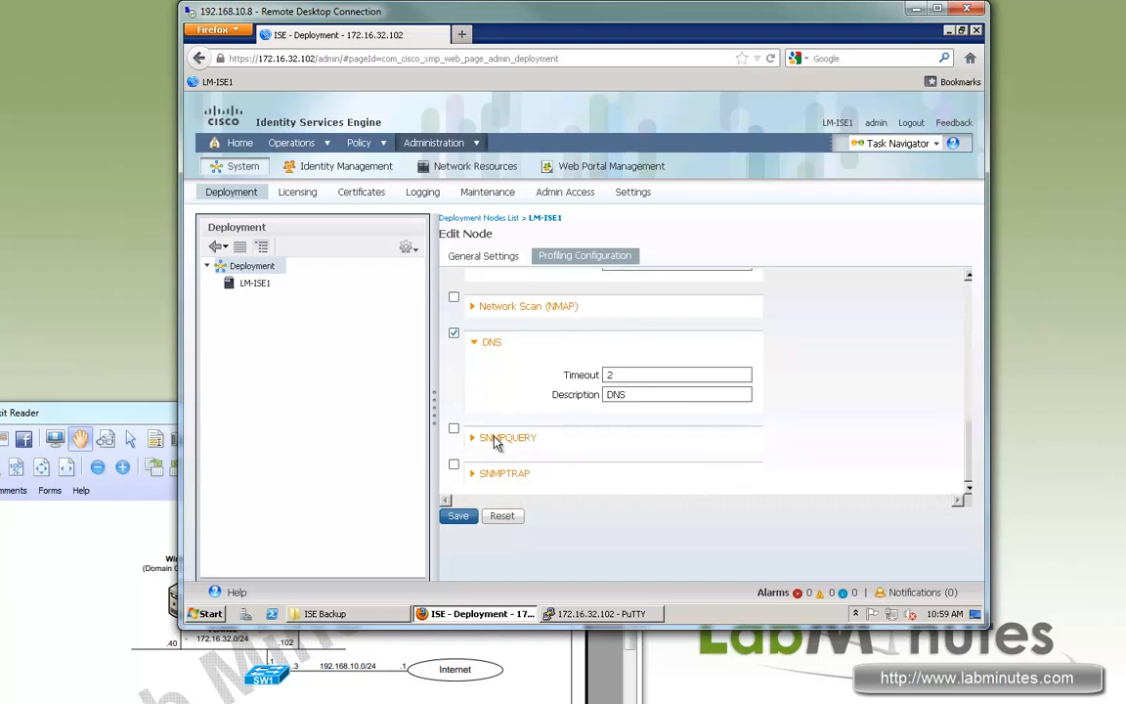
click(454, 429)
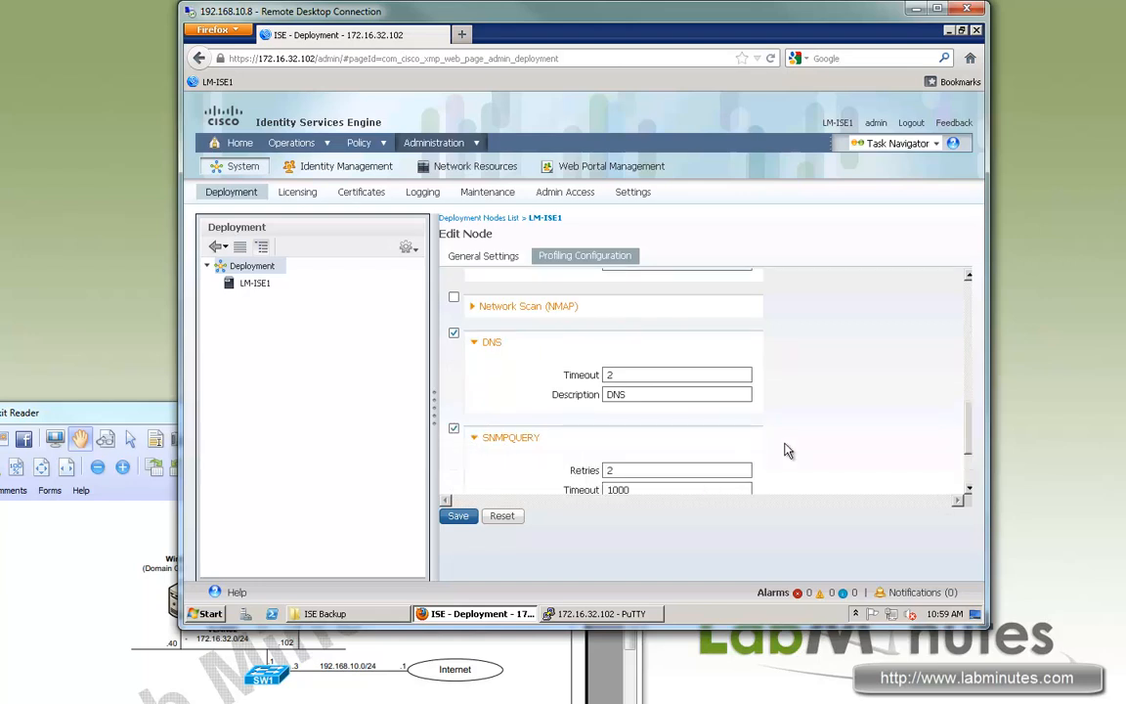
scroll(968, 481, down, 3)
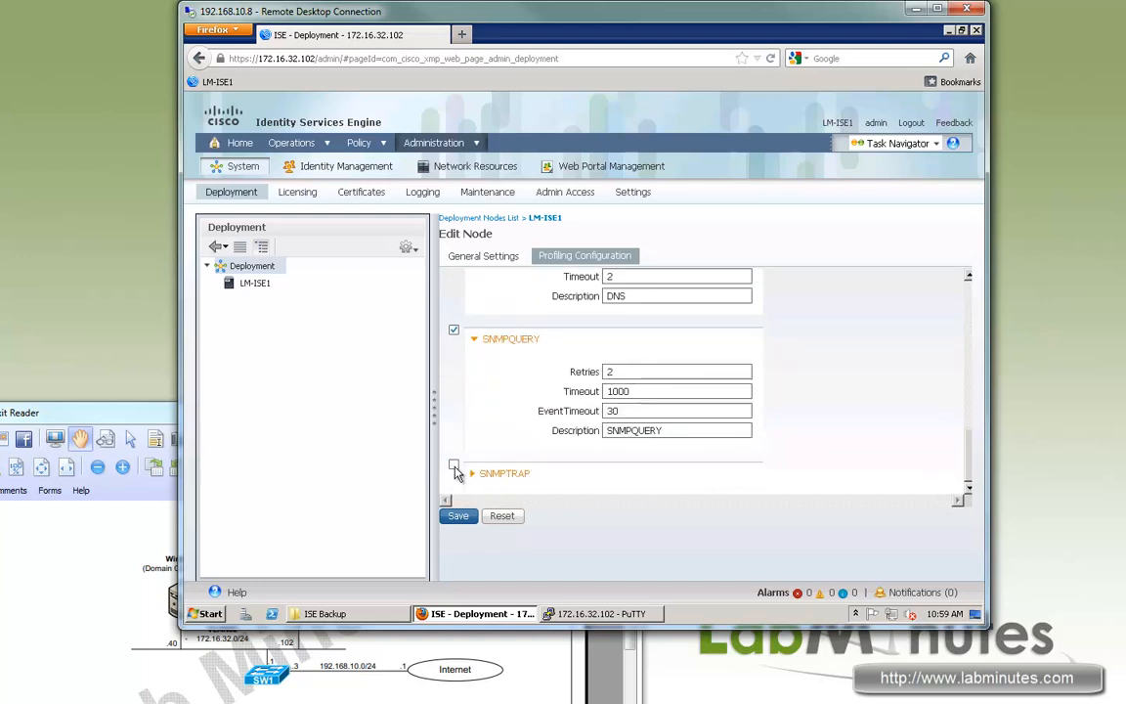
scroll(873, 432, down, 3)
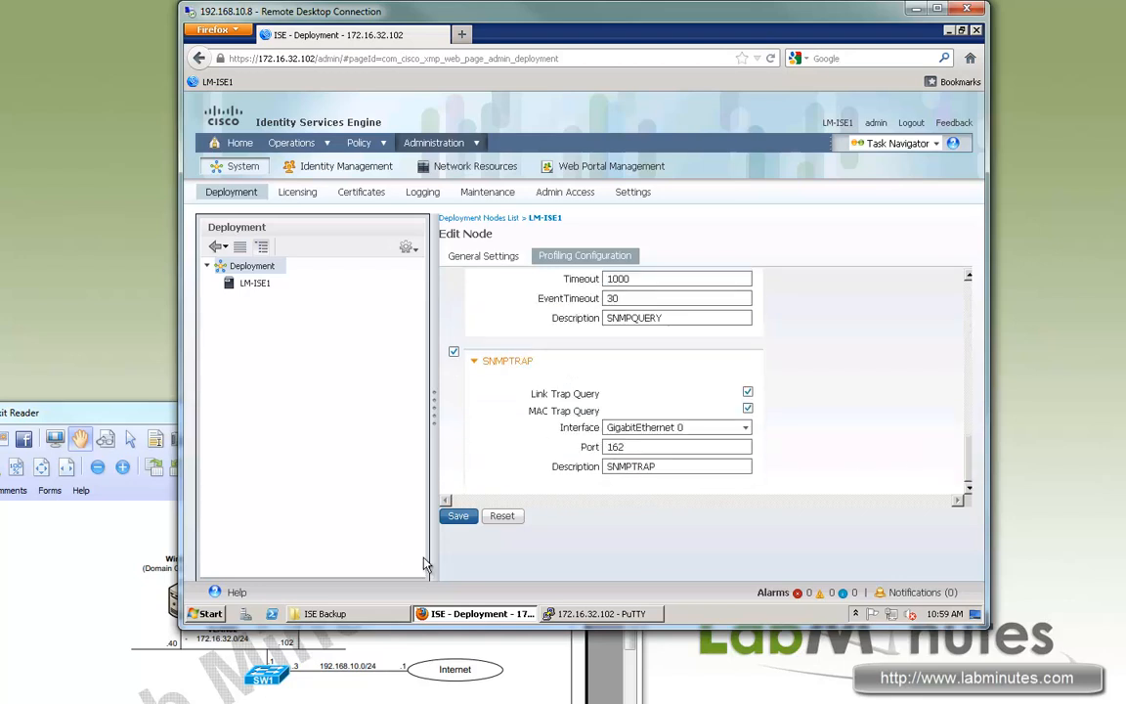
click(462, 516)
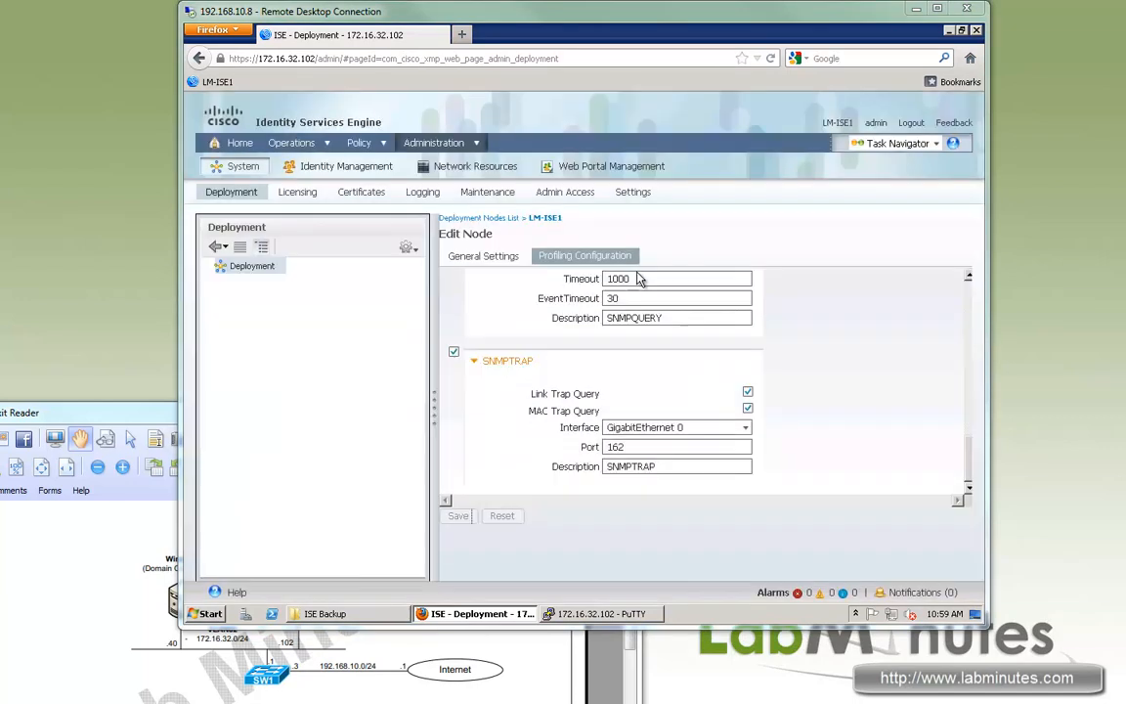
click(309, 196)
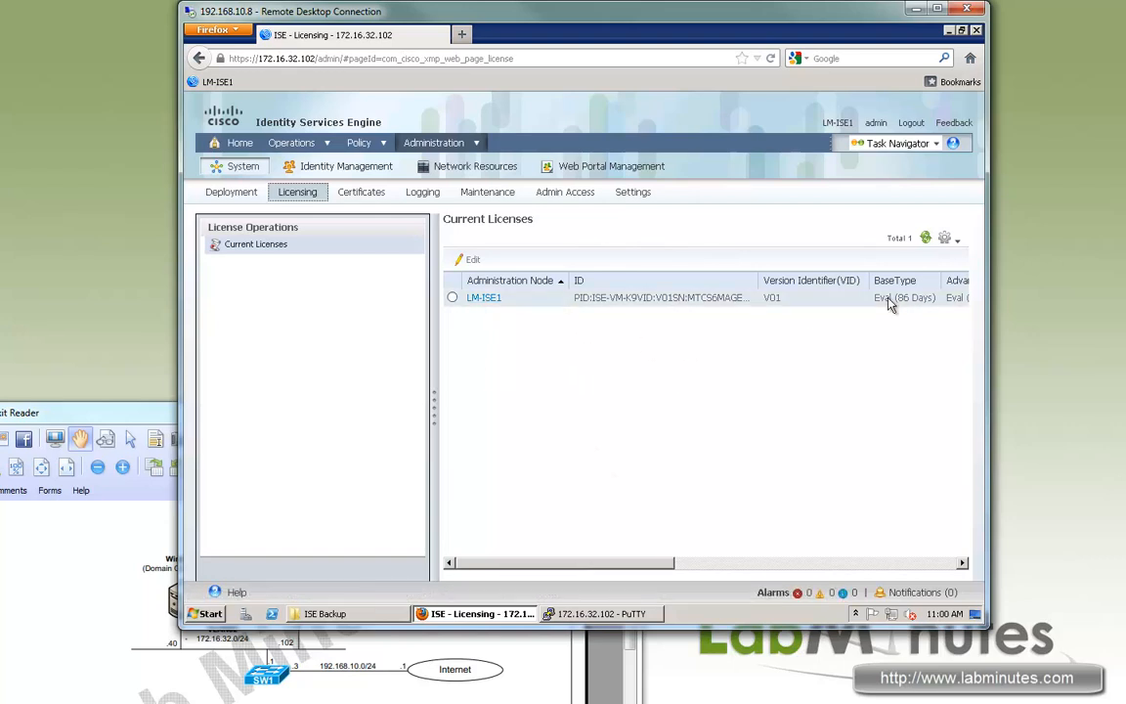
Open LM-ISE1's license details, then cancel adding a new licensed service.
click(484, 298)
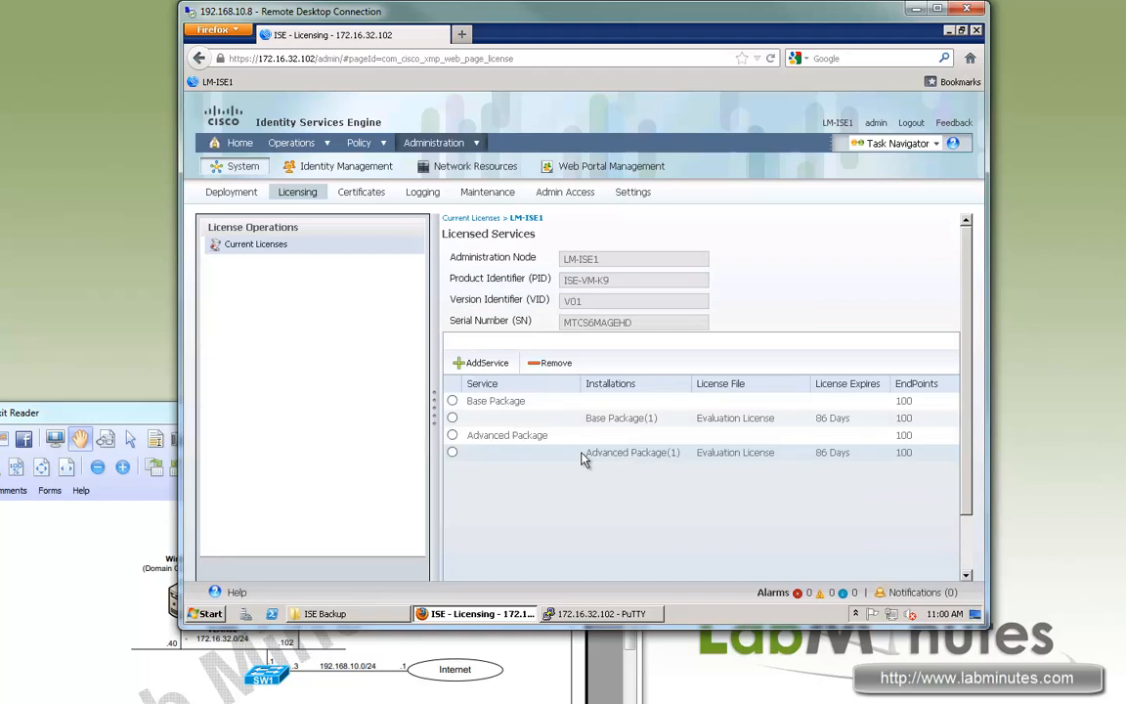
click(487, 365)
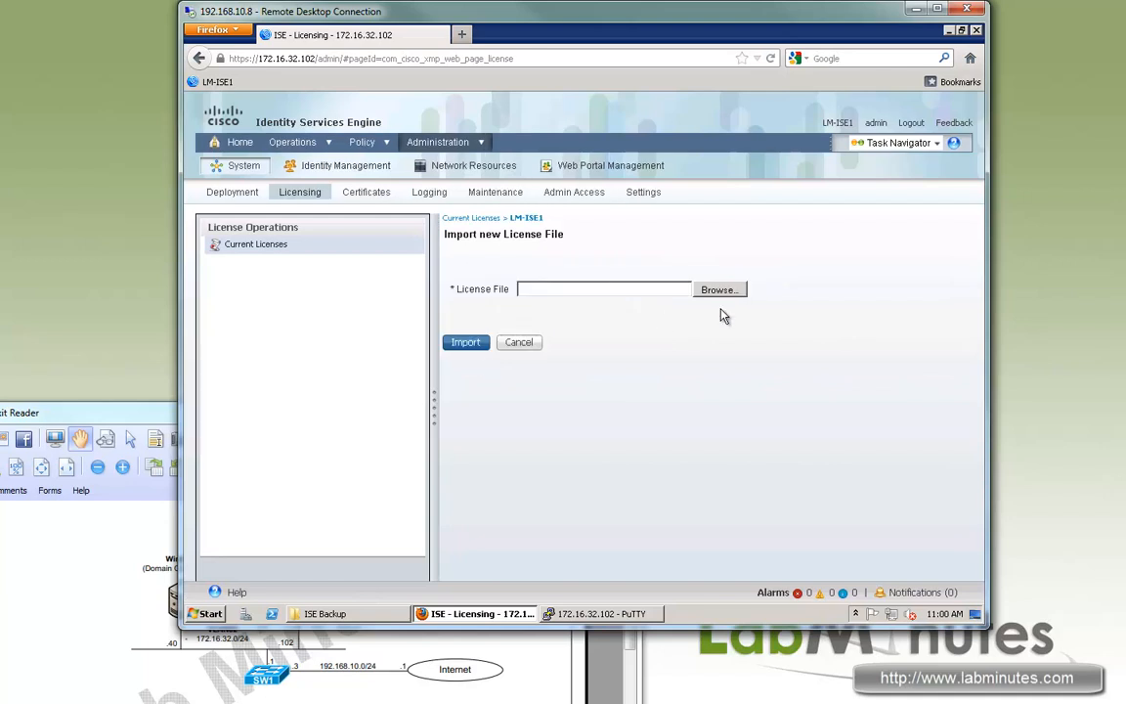
click(518, 343)
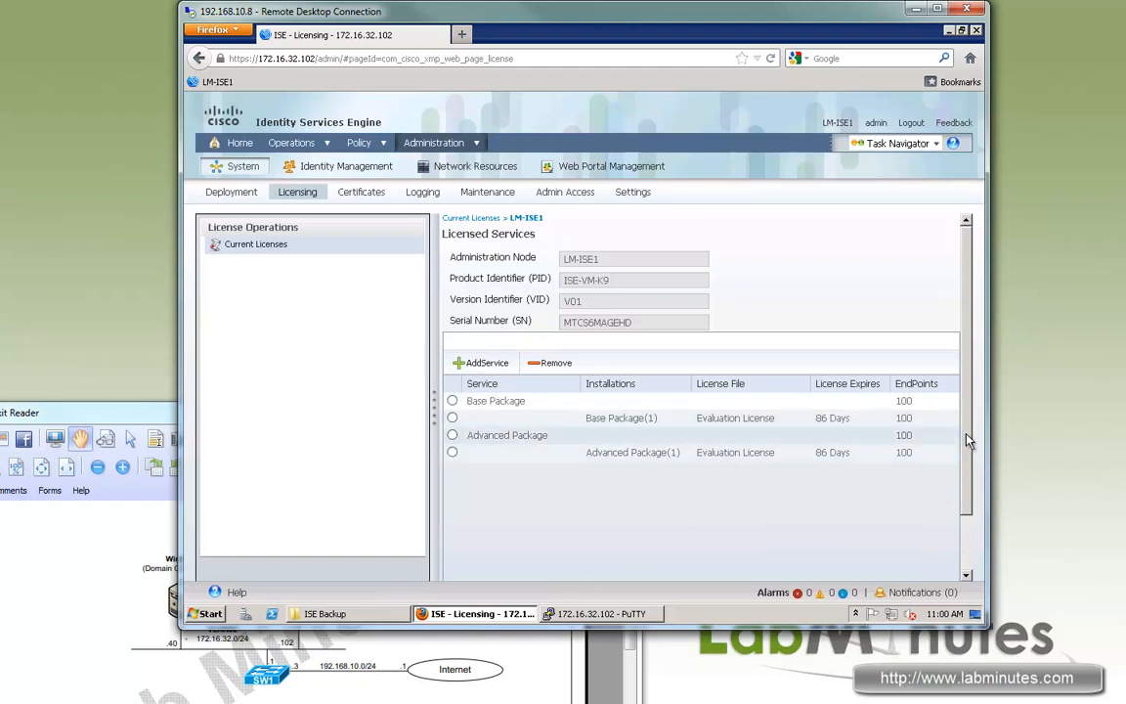
Review the Base Package licenses' 100-endpoint limit and 0/100 usage, then go to Certificates.
mouse_move(886, 402)
mouse_down()
mouse_move(972, 397)
mouse_move(888, 399)
mouse_up()
click(675, 408)
drag(723, 399, 748, 403)
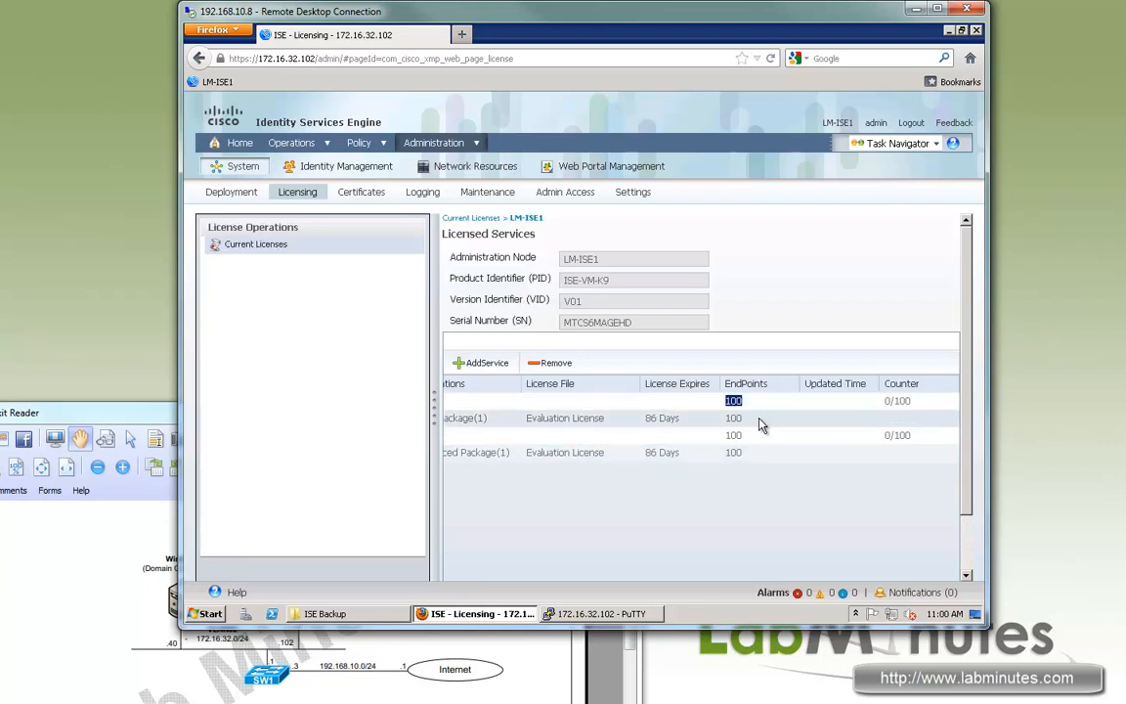
drag(916, 399, 886, 397)
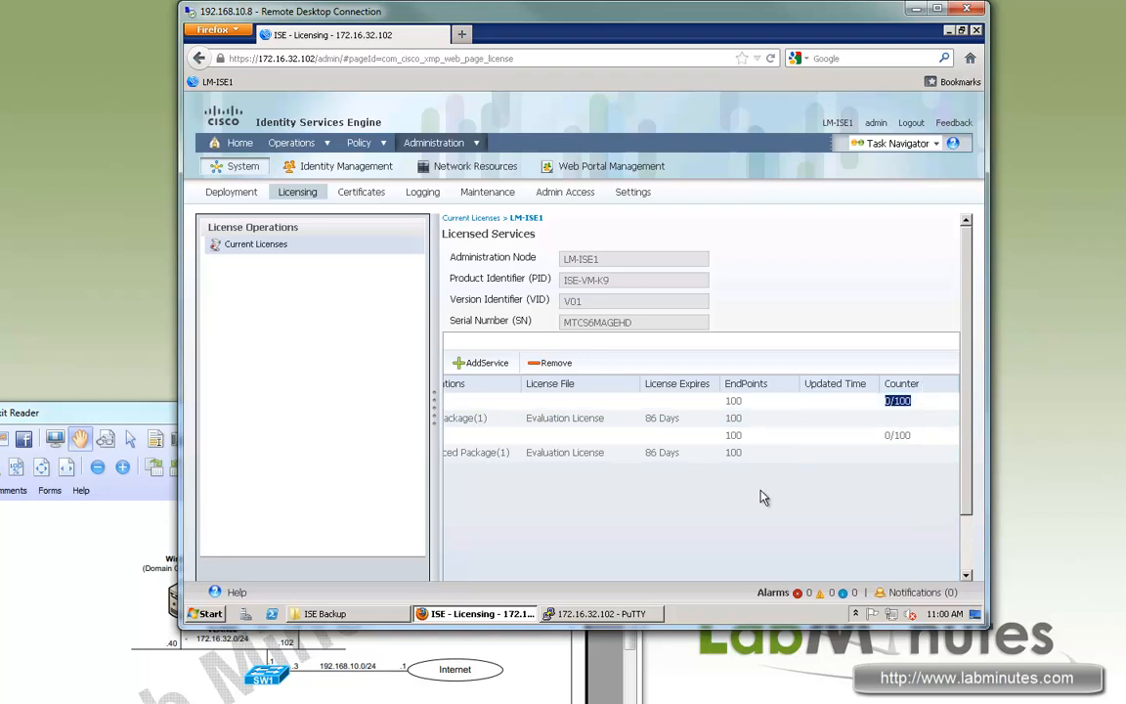
drag(581, 422, 762, 432)
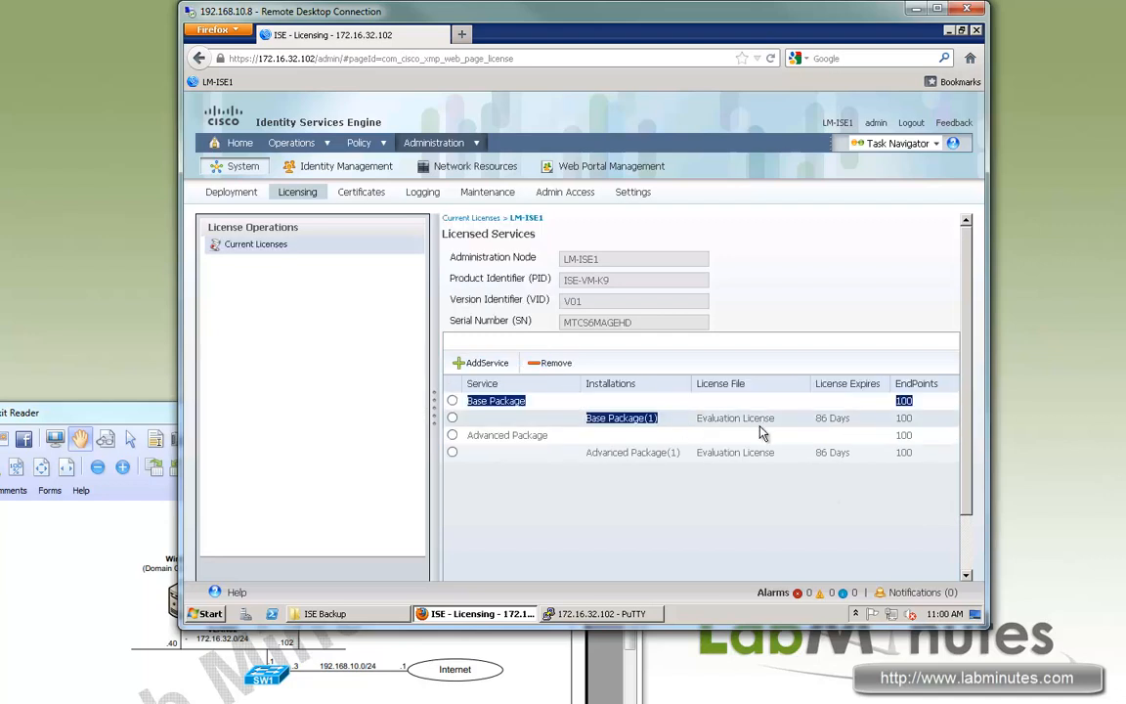
click(859, 430)
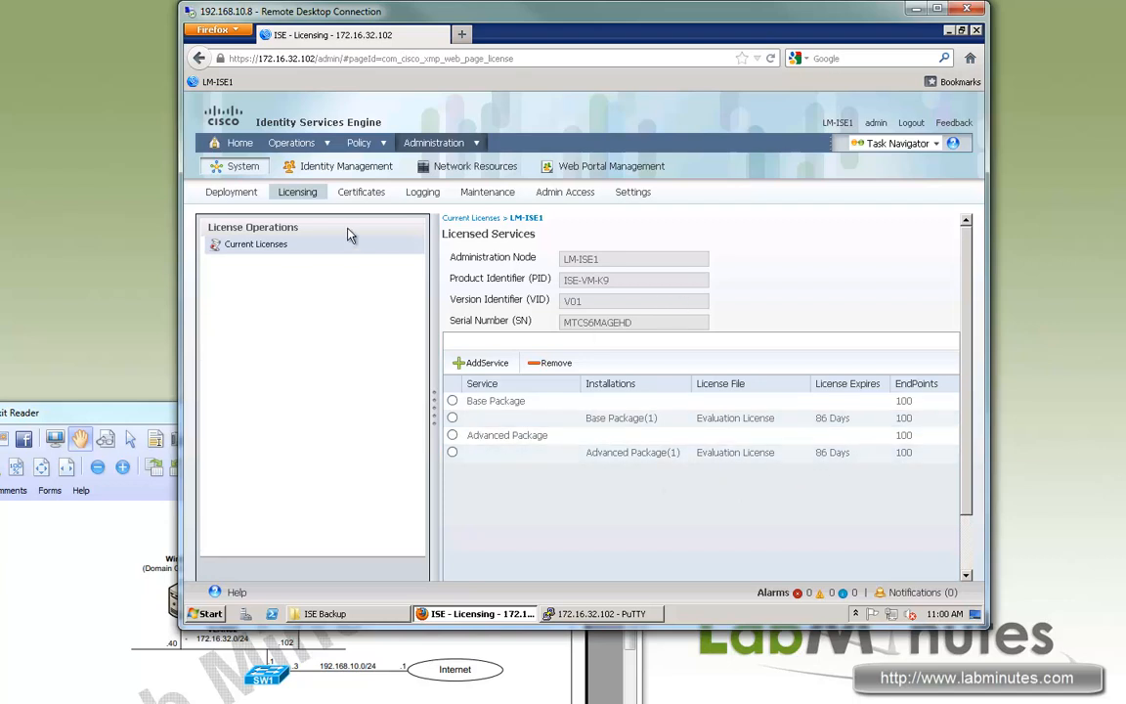
click(362, 193)
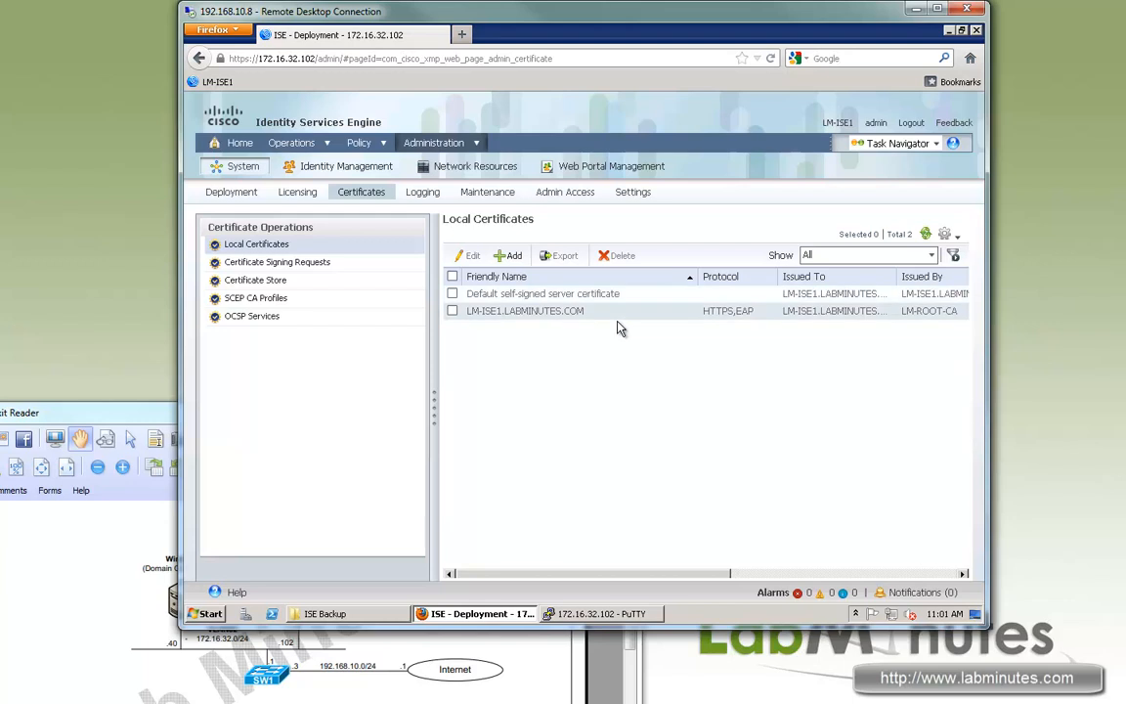
Review the default self-signed and LM-ISE1.LABMINUTES.COM certificates, including issuer and HTTPS,EAP protocols.
drag(599, 294, 487, 293)
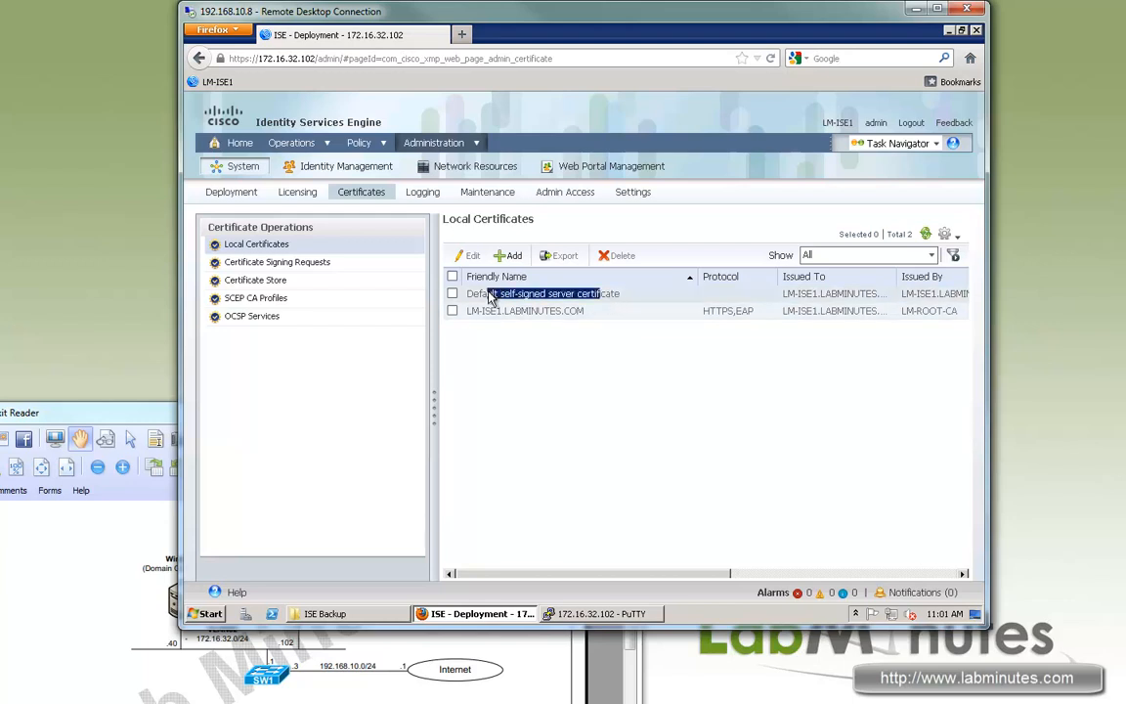
click(569, 366)
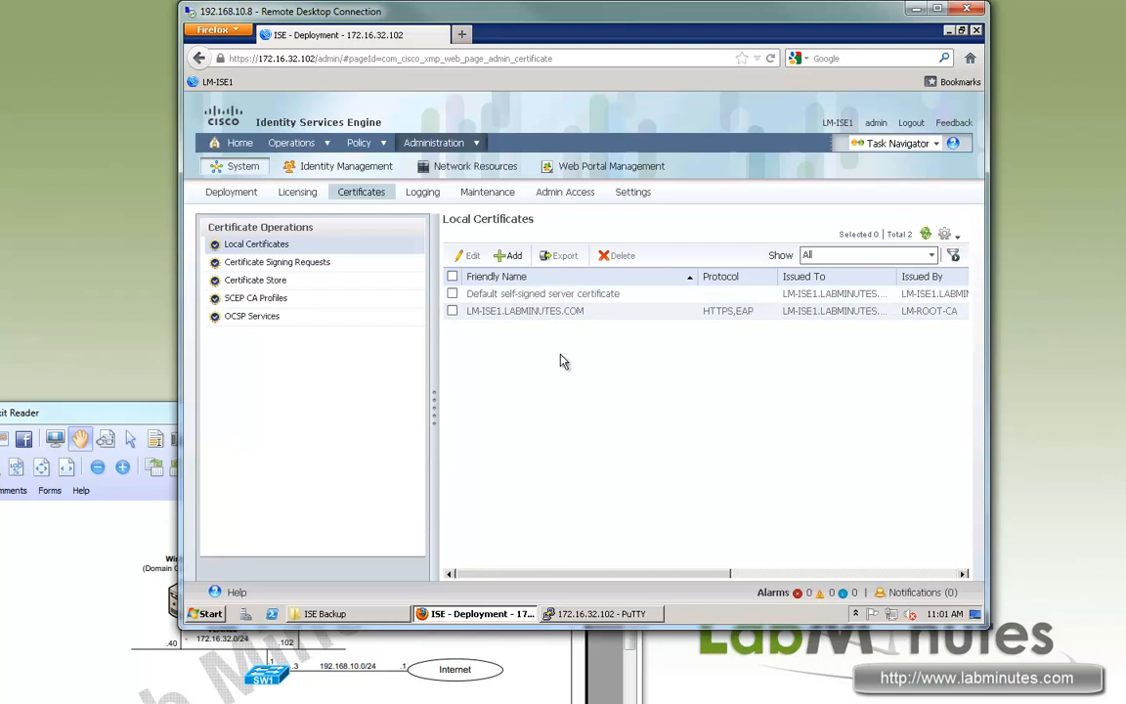
drag(584, 311, 494, 313)
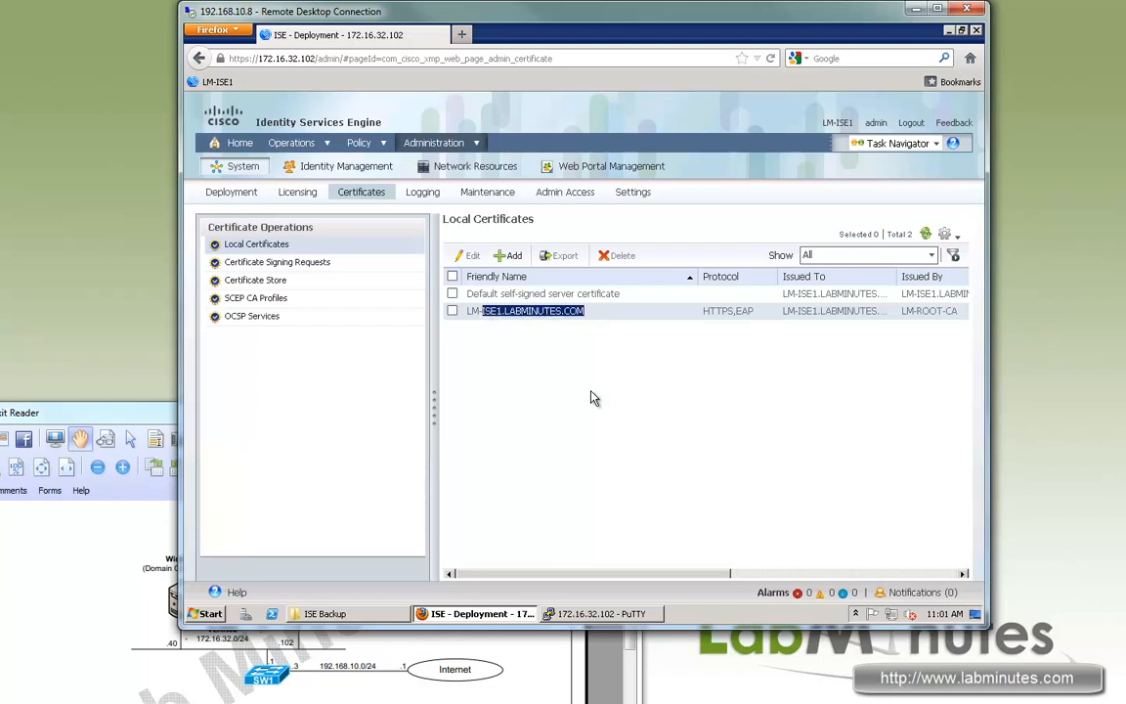
click(570, 315)
drag(470, 315, 523, 317)
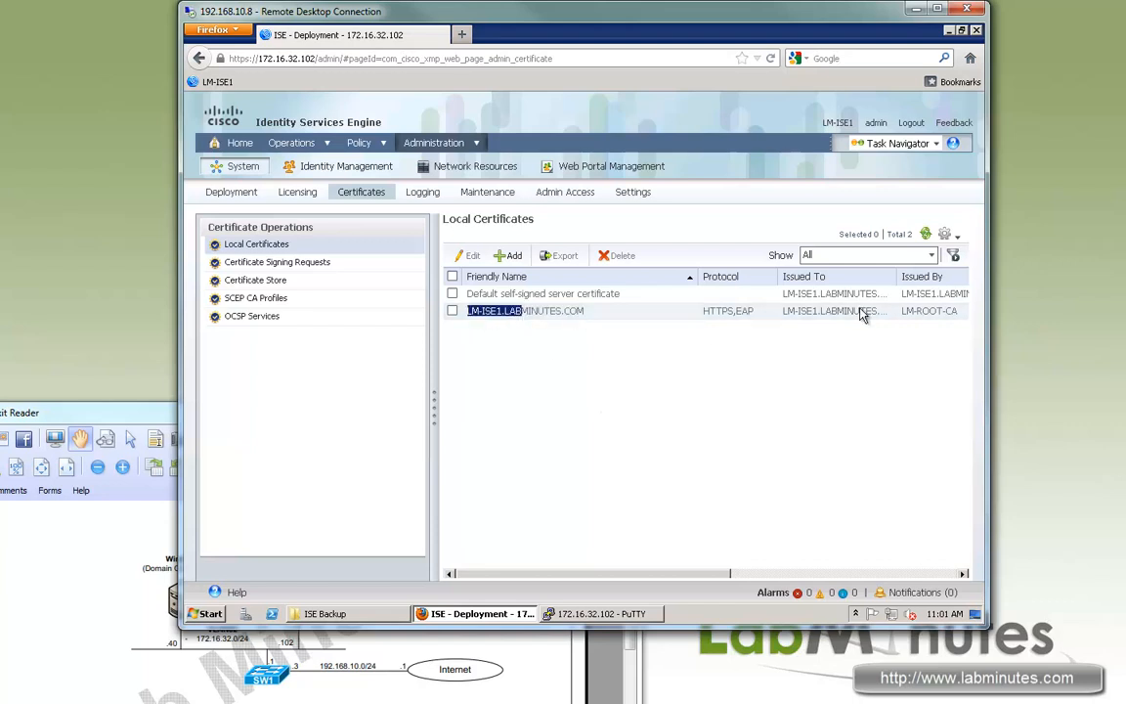
drag(849, 311, 882, 320)
drag(726, 574, 817, 576)
drag(826, 311, 770, 313)
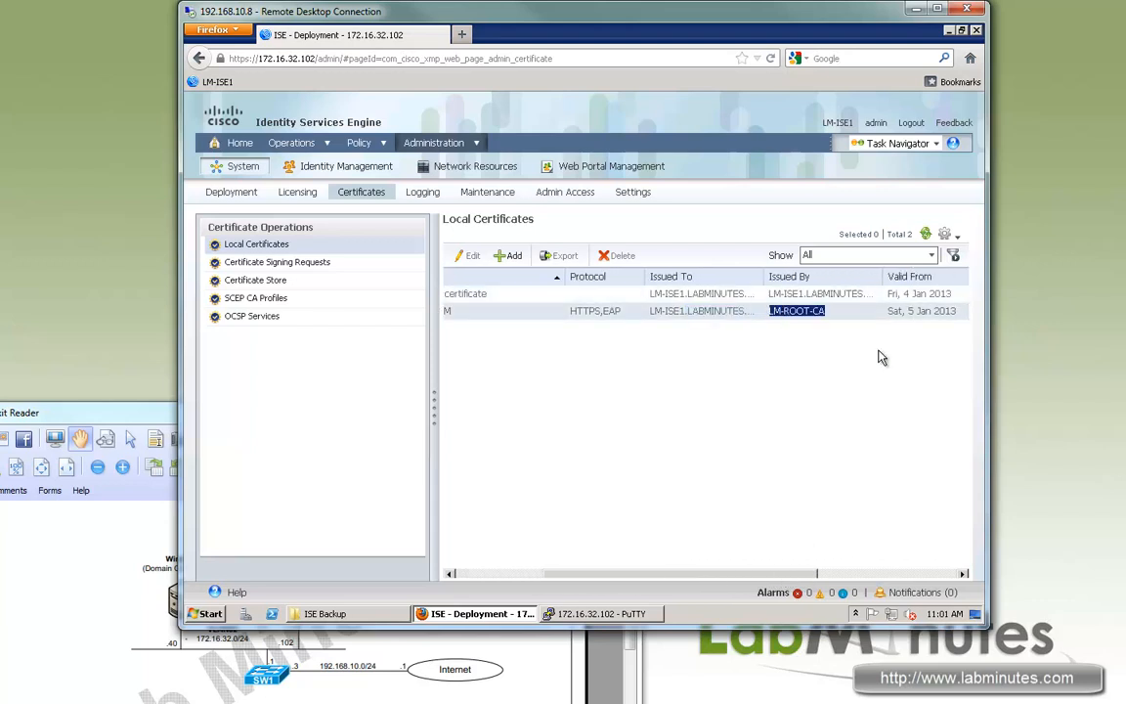
drag(810, 575, 590, 577)
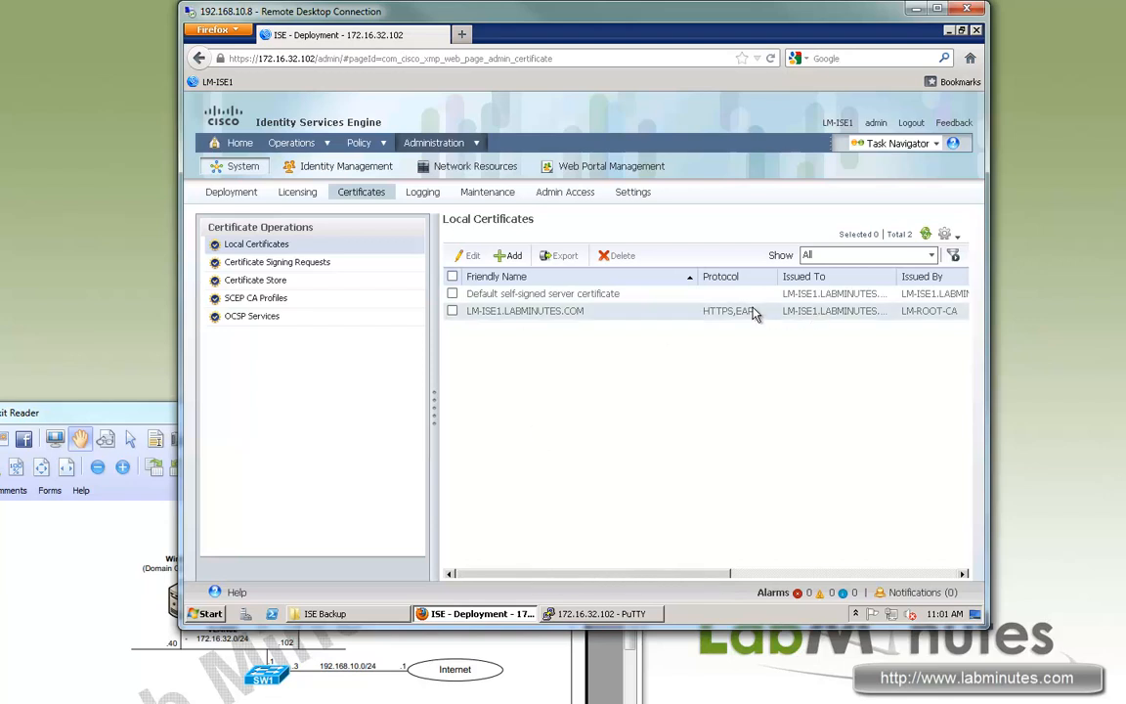
mouse_move(754, 311)
mouse_down()
mouse_move(706, 316)
mouse_move(740, 311)
mouse_up()
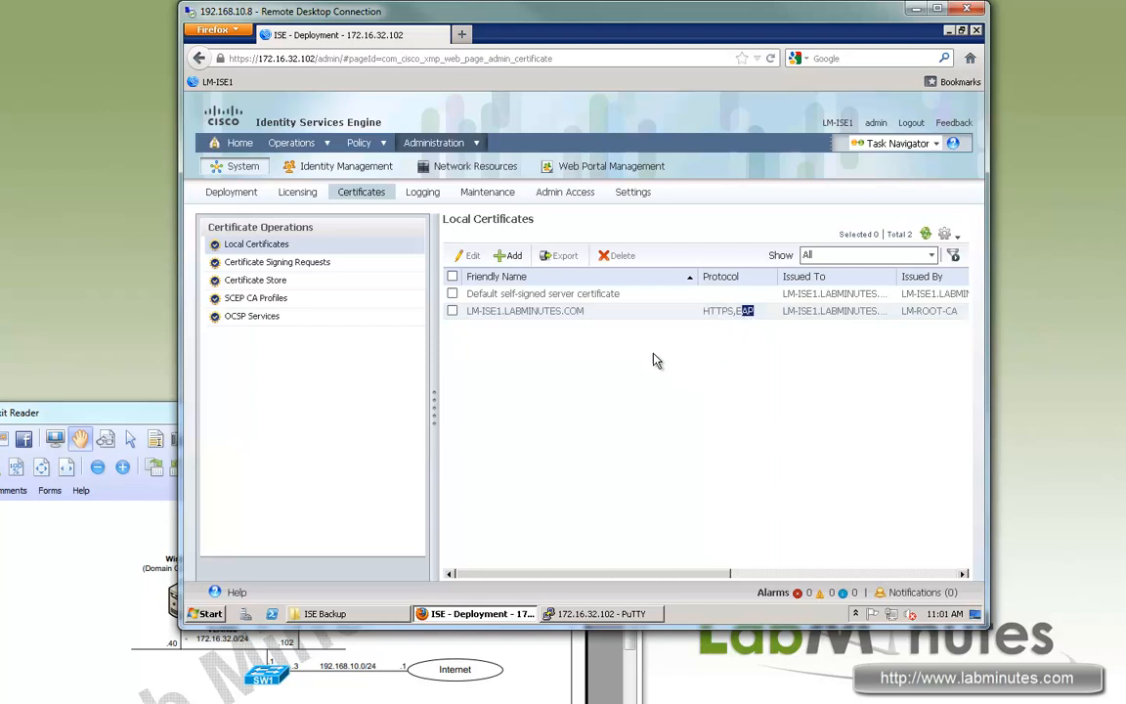
Check the Certificate Signing Requests and the Add options, then move to the Certificate Store.
click(304, 269)
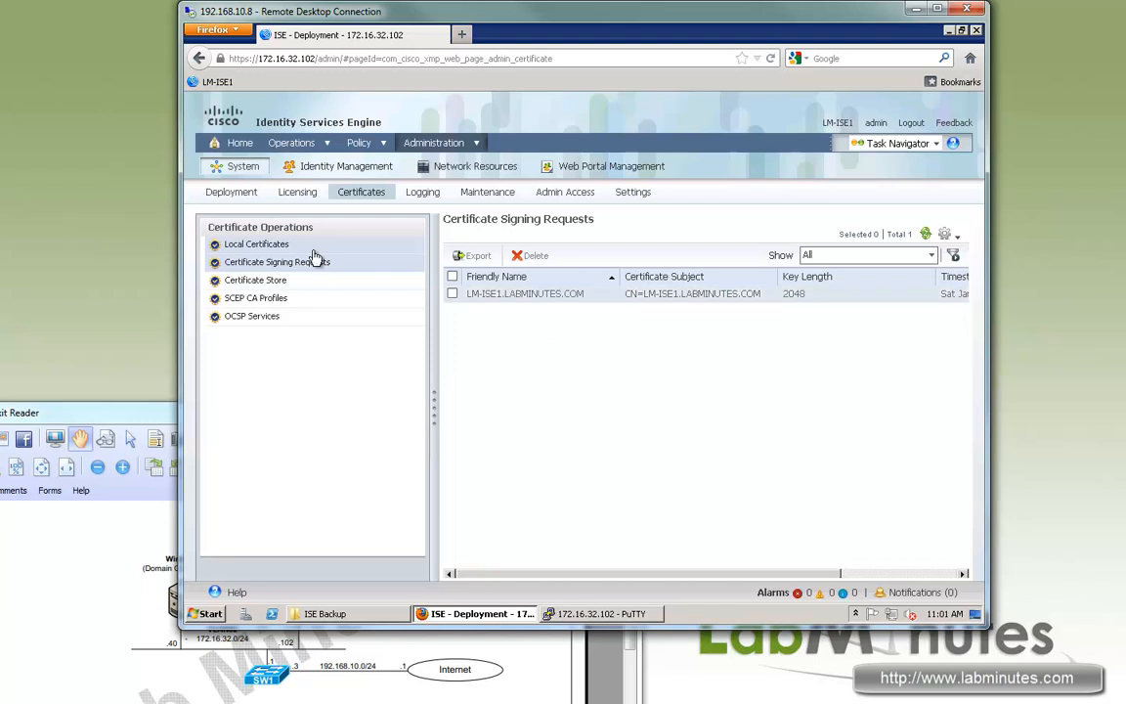
click(259, 245)
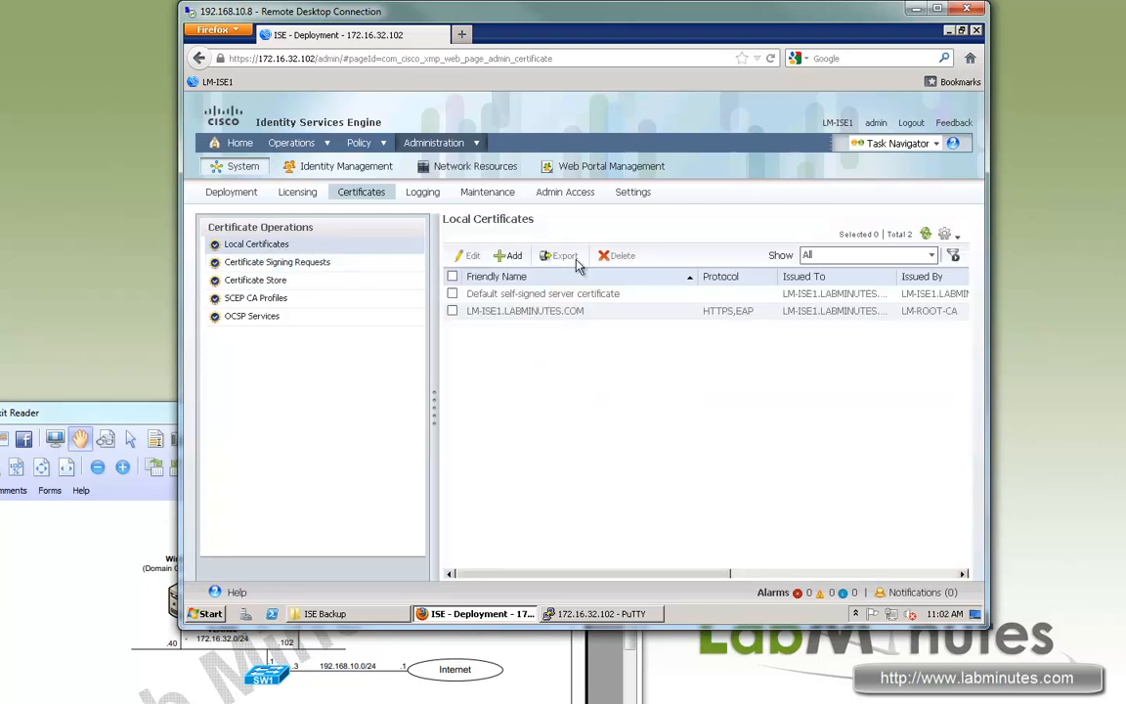
click(515, 259)
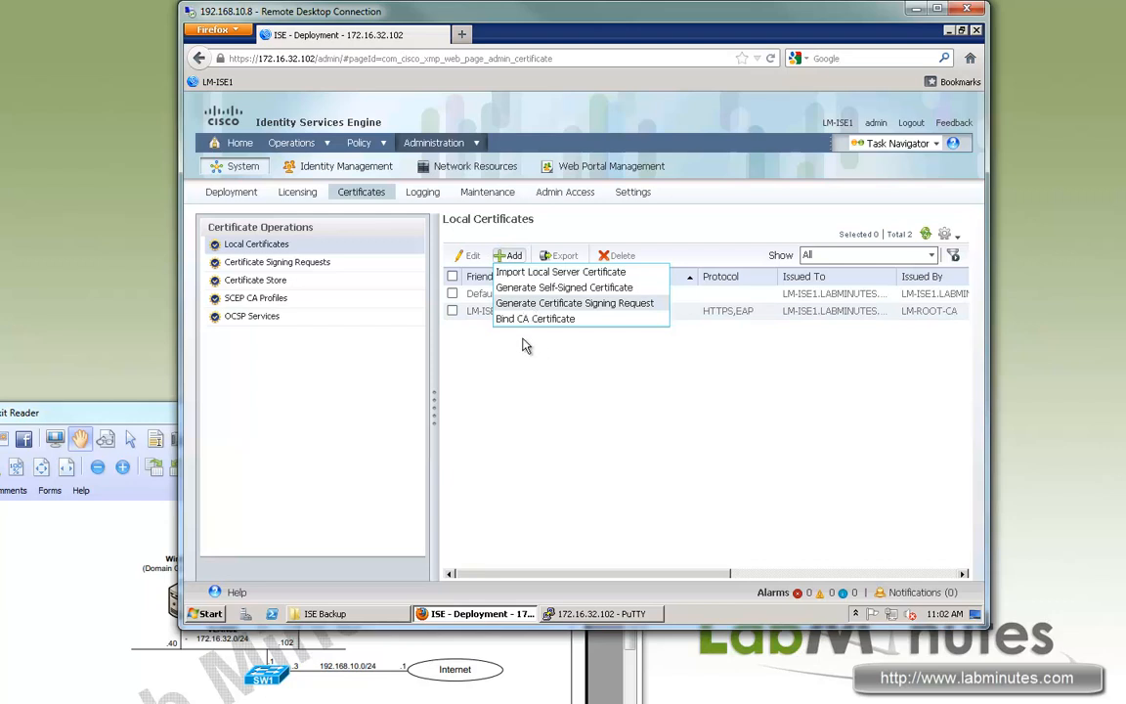
click(300, 264)
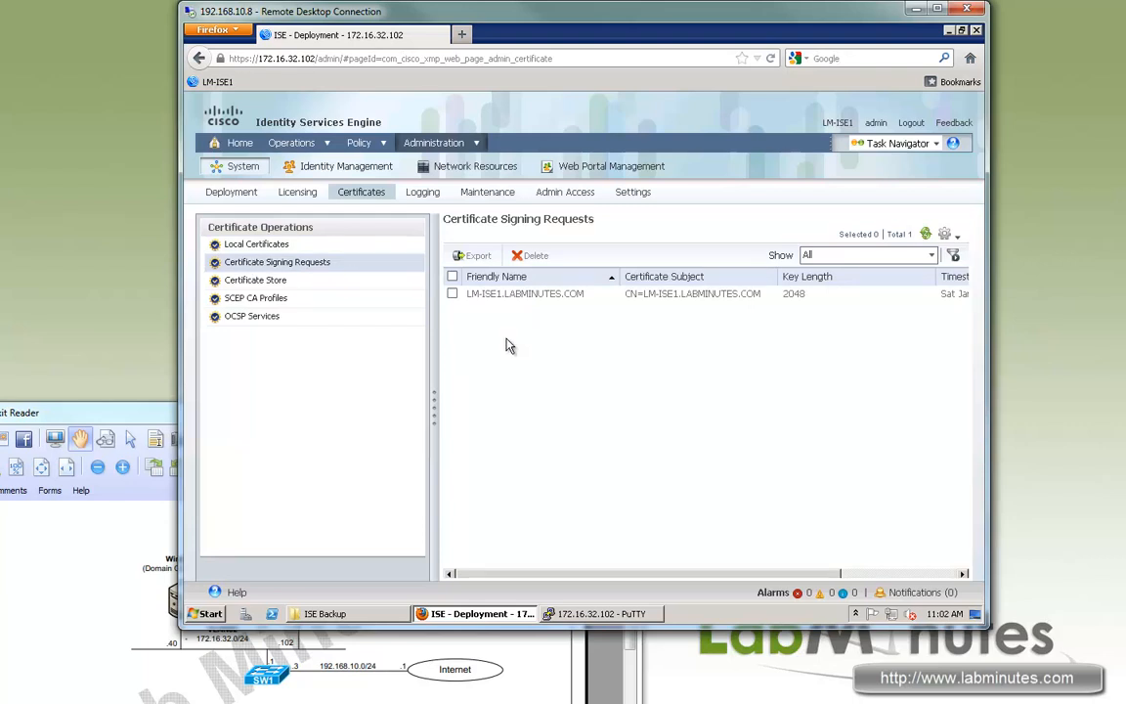
click(288, 282)
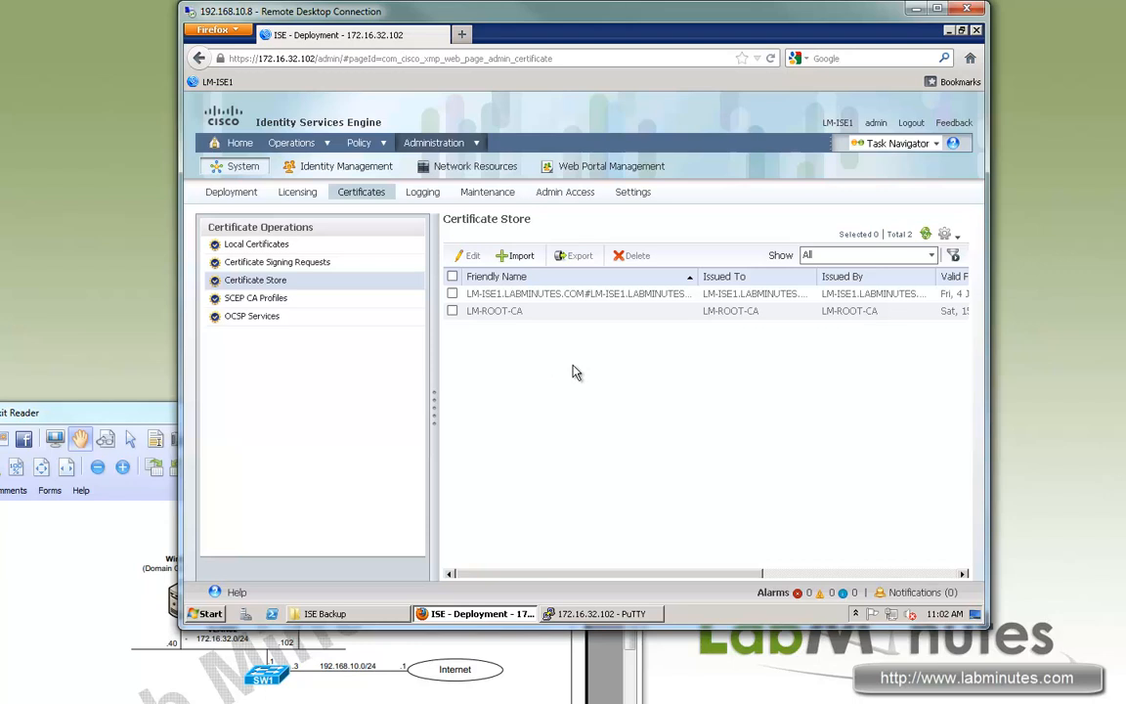
Inspect the LM-ROOT-CA certificate's name, issuer and Issued To values in the store.
drag(524, 311, 455, 312)
drag(822, 311, 880, 312)
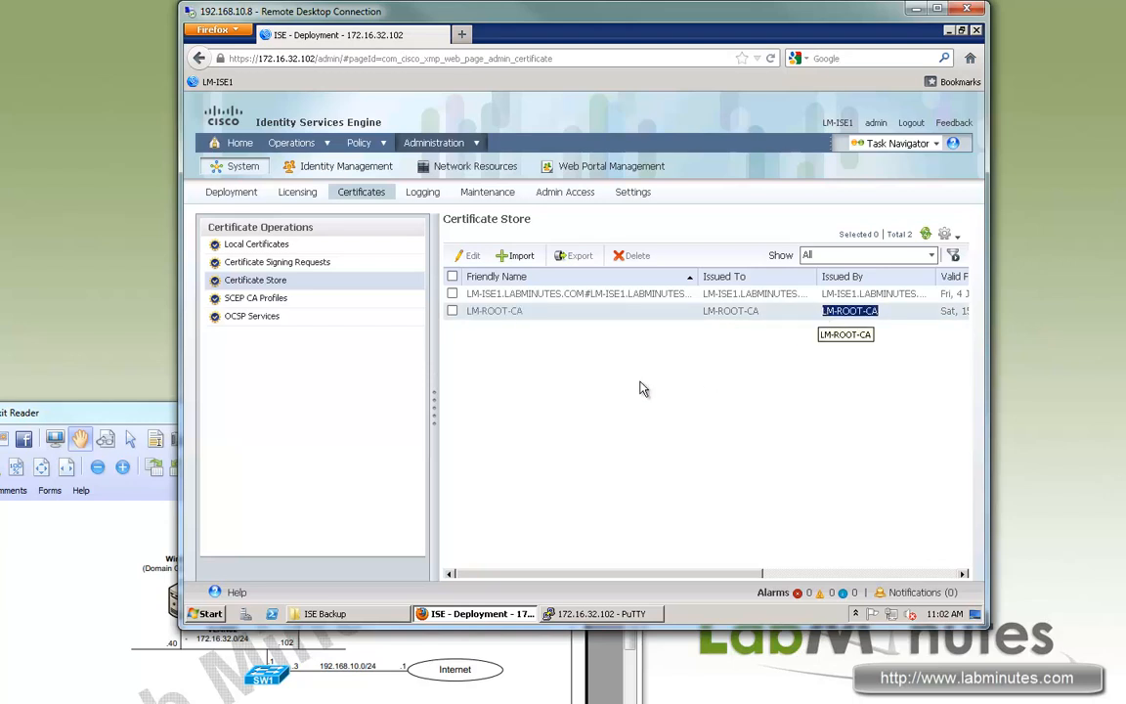
drag(525, 312, 467, 311)
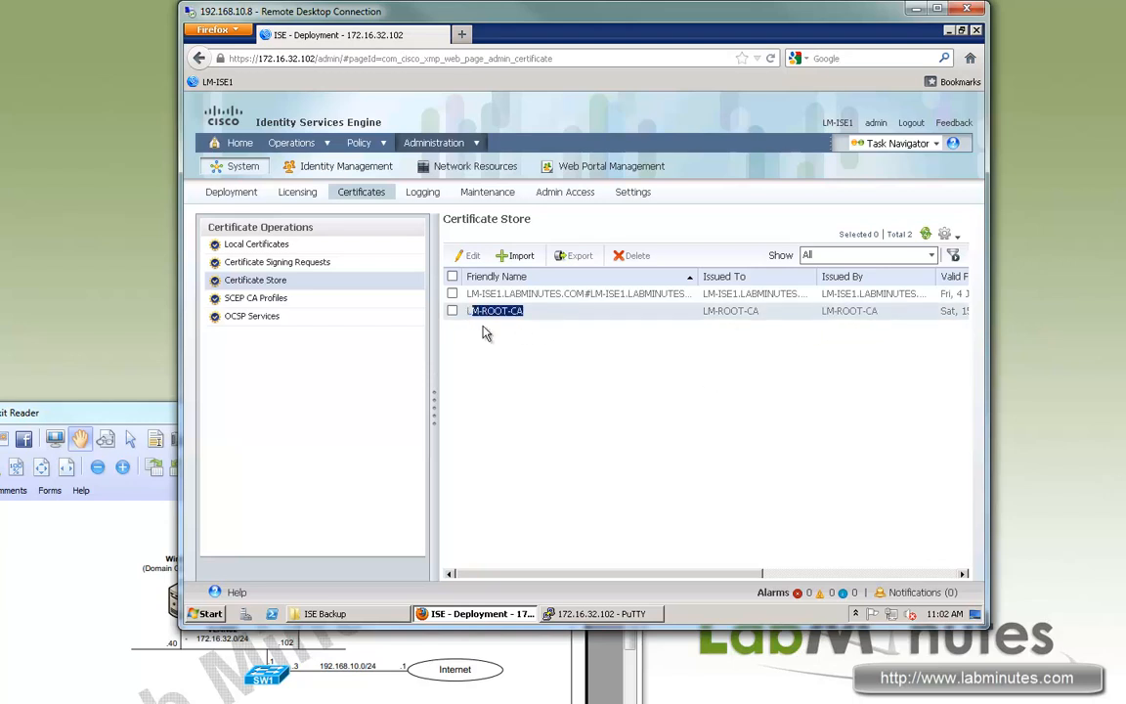
drag(704, 312, 761, 312)
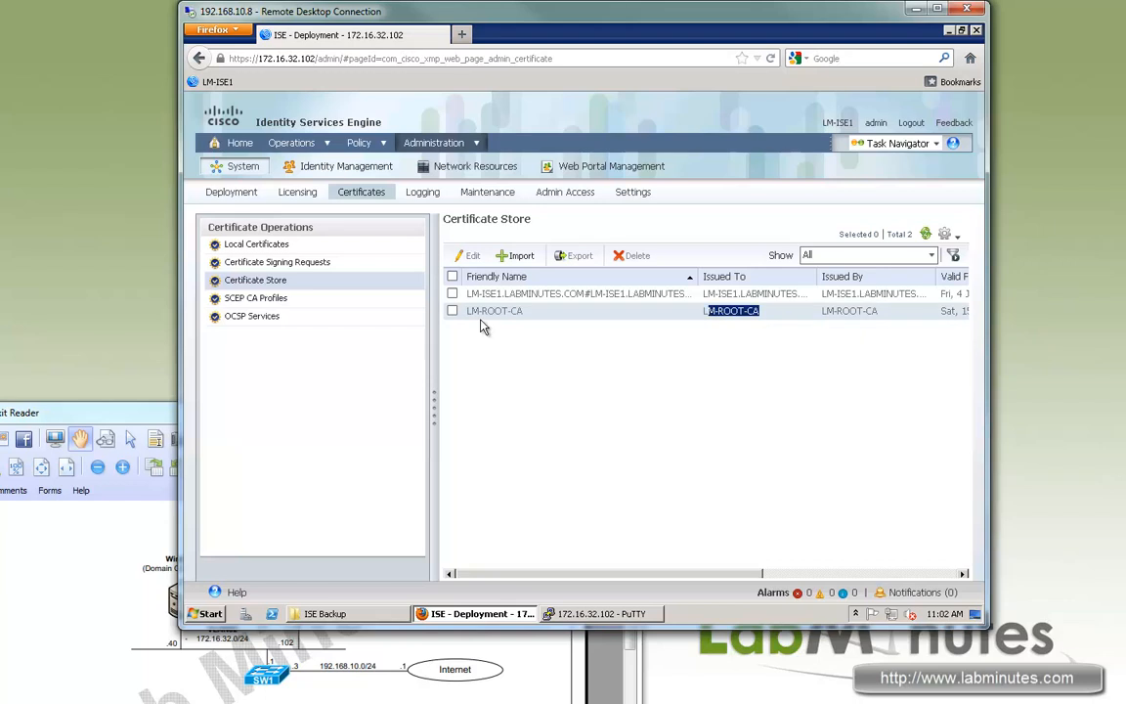
drag(525, 310, 472, 310)
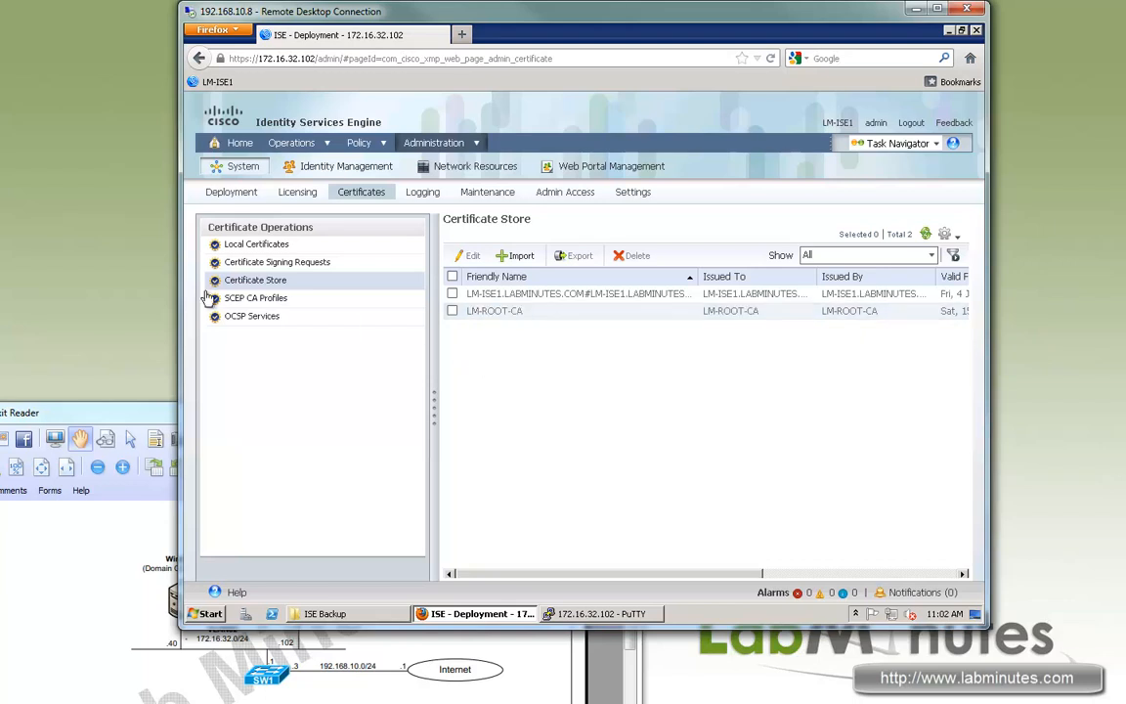
Check the empty SCEP CA Profiles and OCSP Services lists, then go to Logging.
click(256, 298)
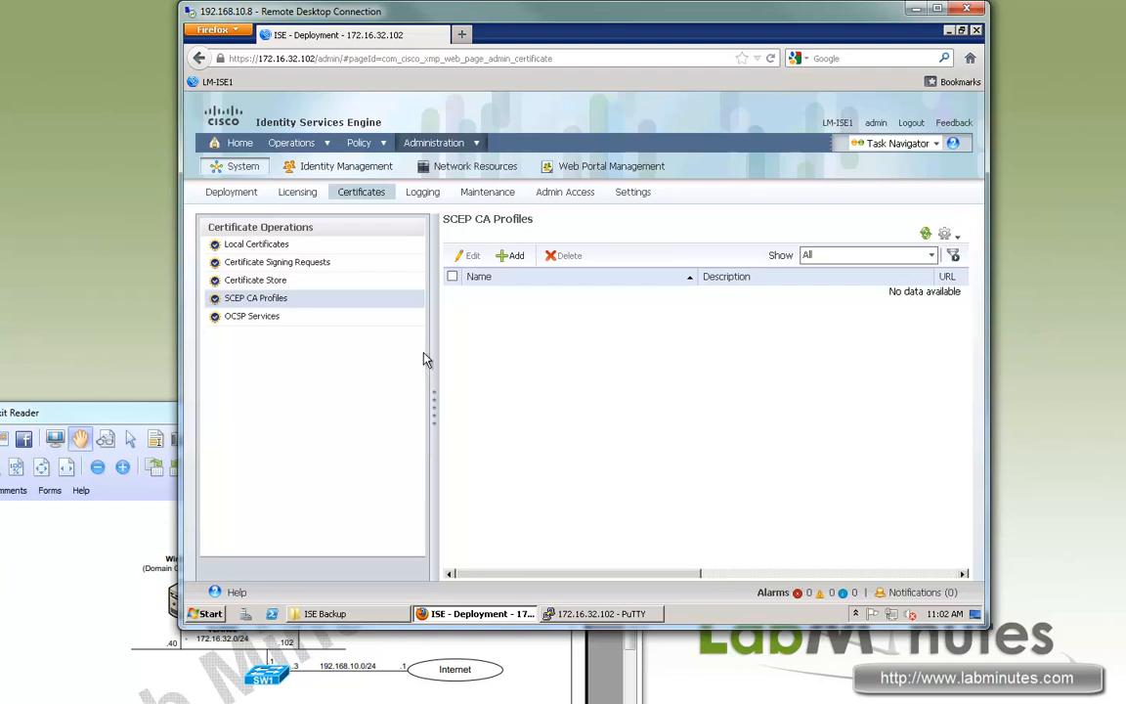
click(278, 315)
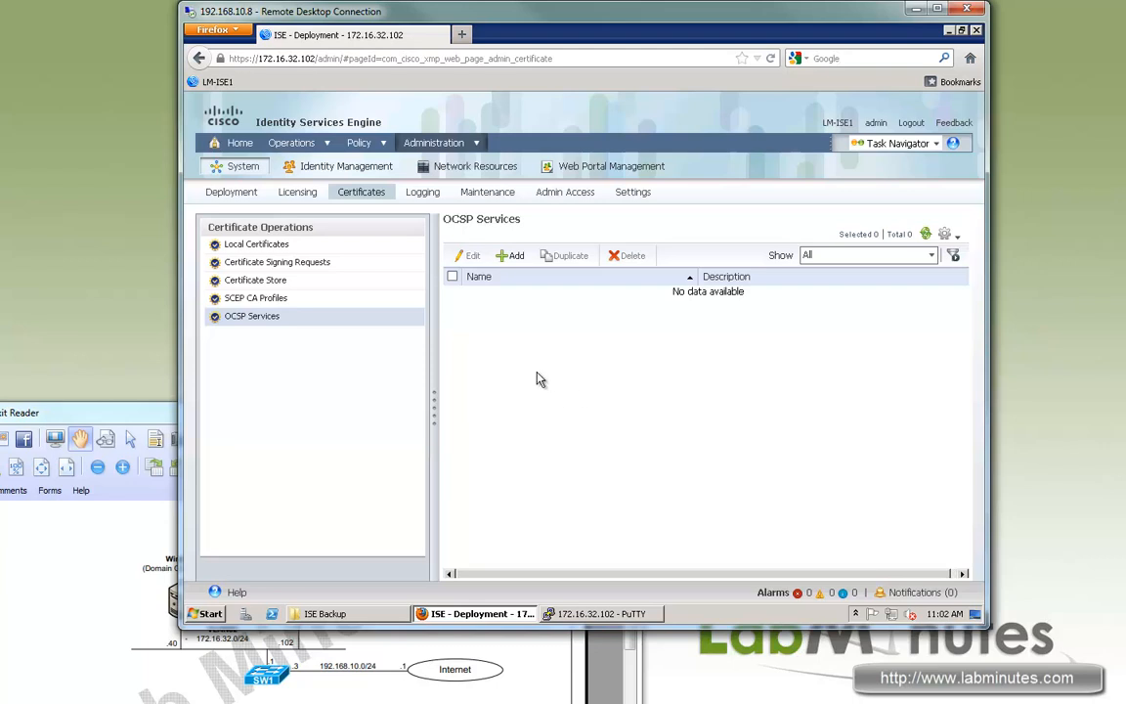
click(423, 193)
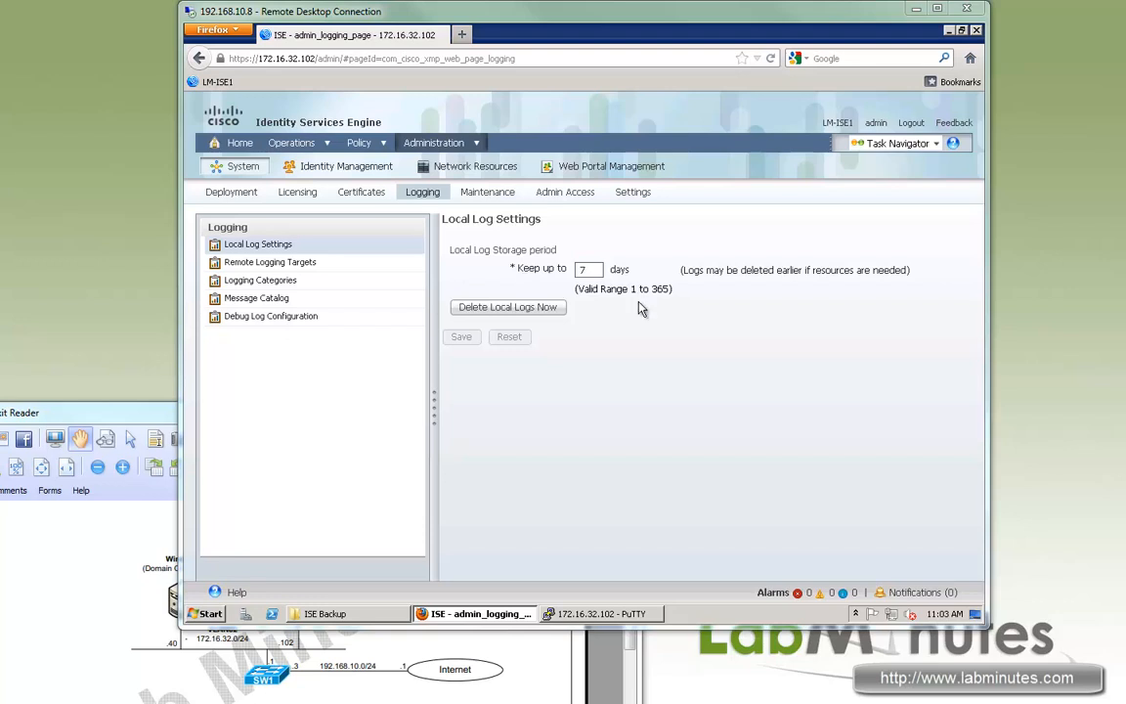
Note the 7-day local log retention and go to Remote Logging Targets.
drag(475, 251, 552, 270)
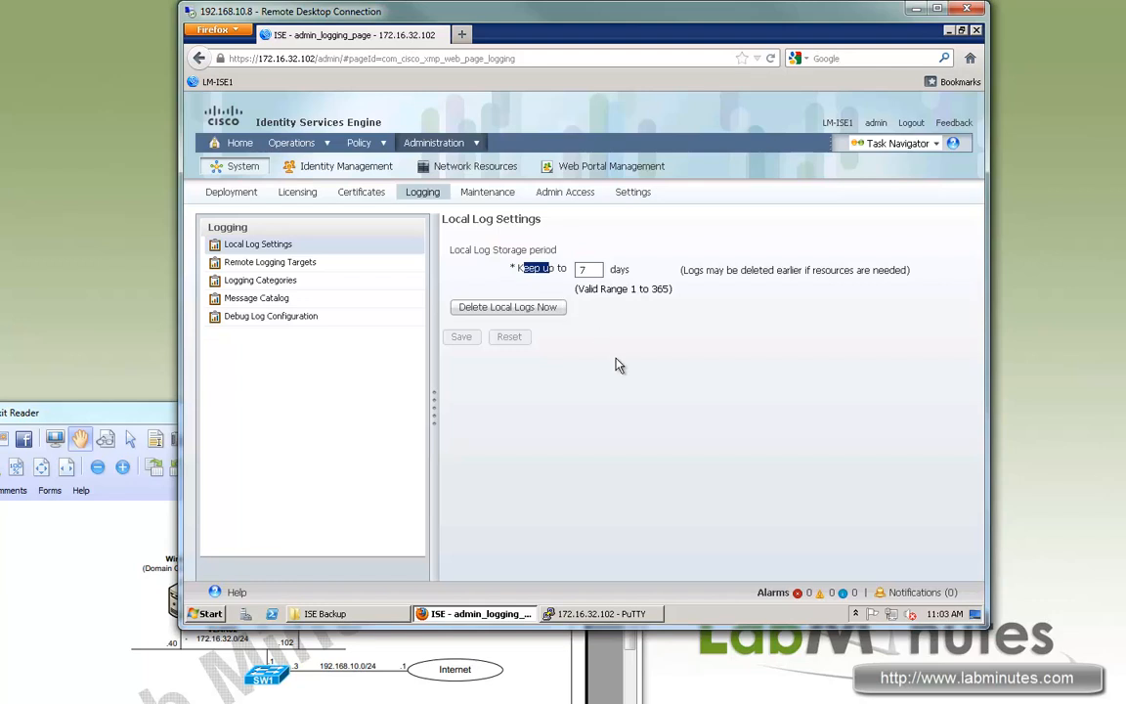
double_click(583, 270)
click(293, 262)
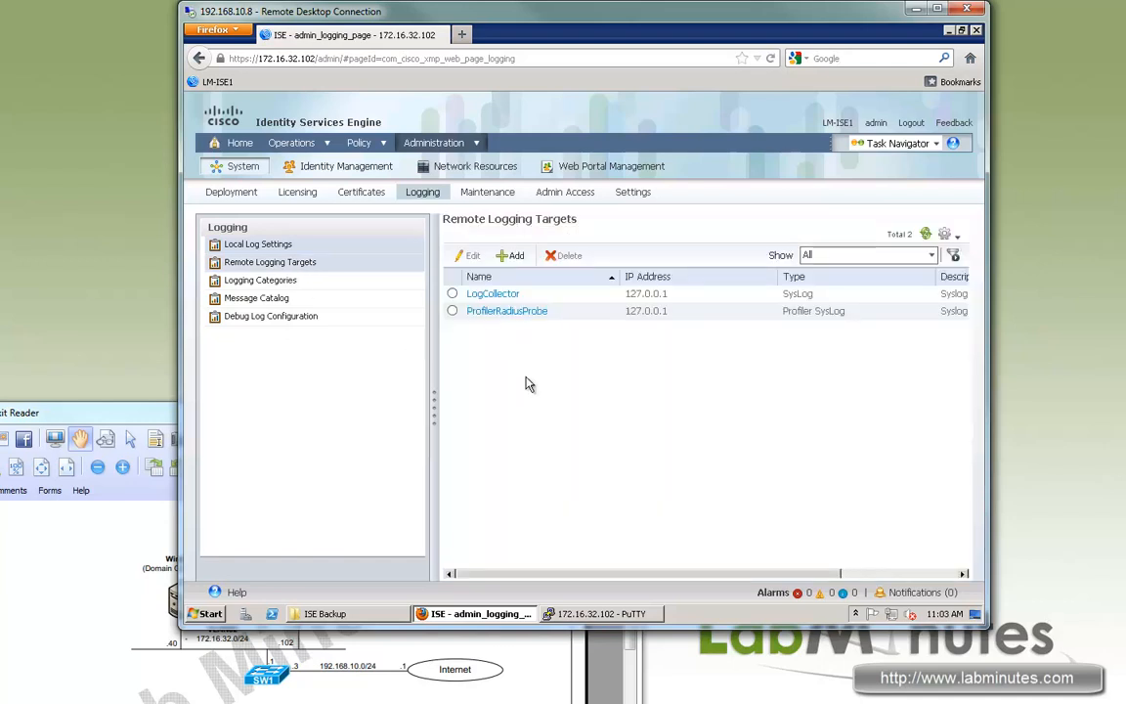
Fill in a new logging target named LM_SYSLOG with IP address 172.16.32.40.
click(512, 255)
click(591, 260)
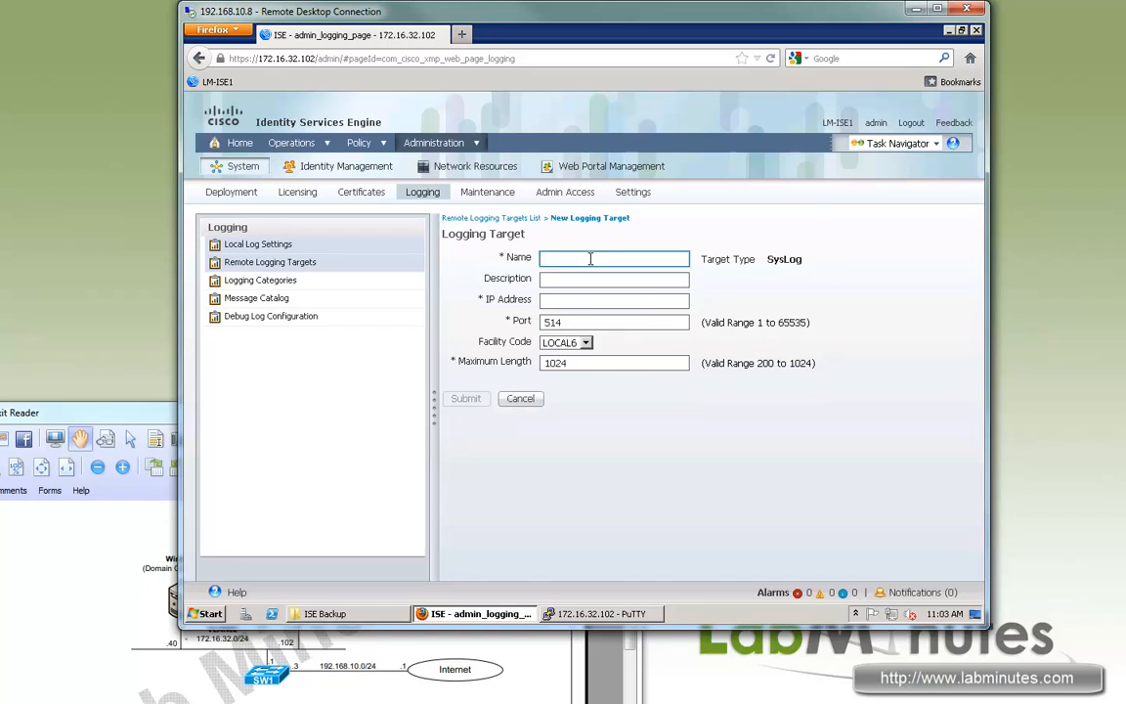
text(LM)
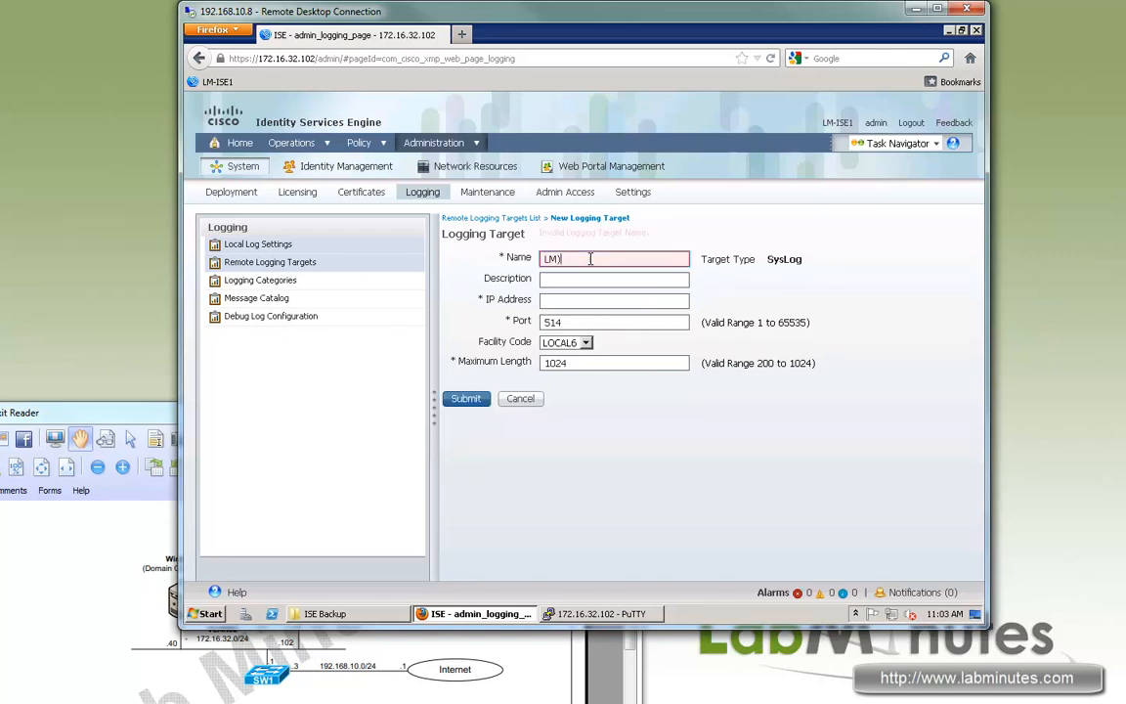
text()S)
key(BackSpace)
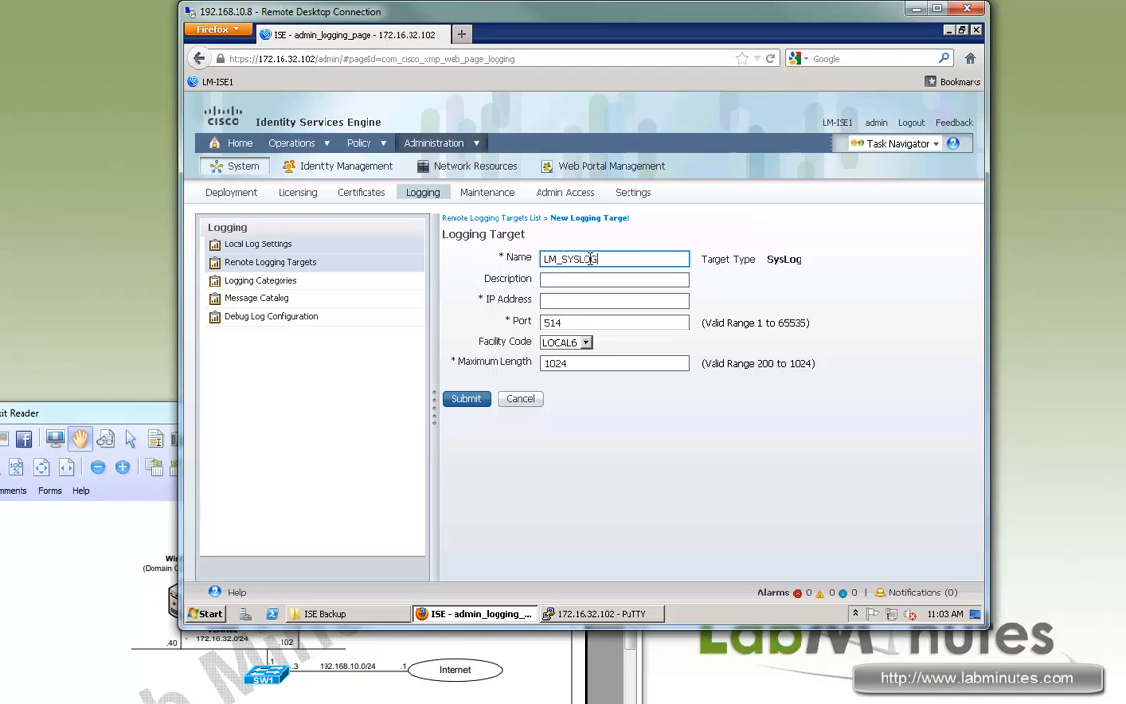
click(580, 300)
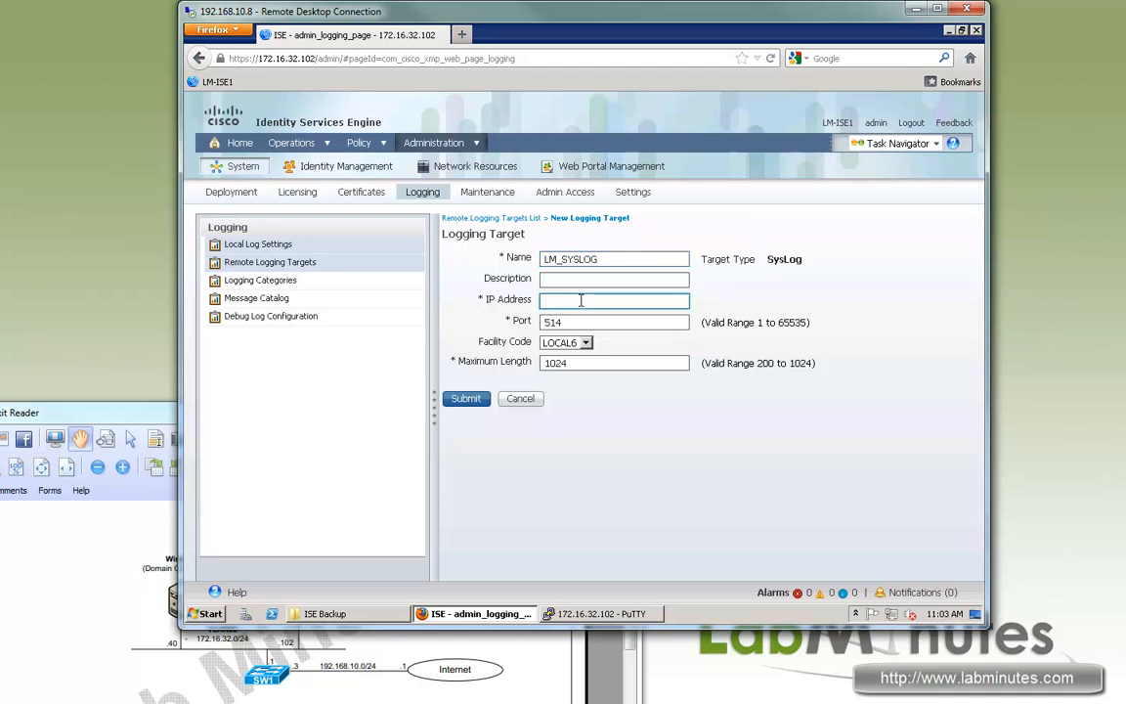
text(172.16.32)
click(472, 613)
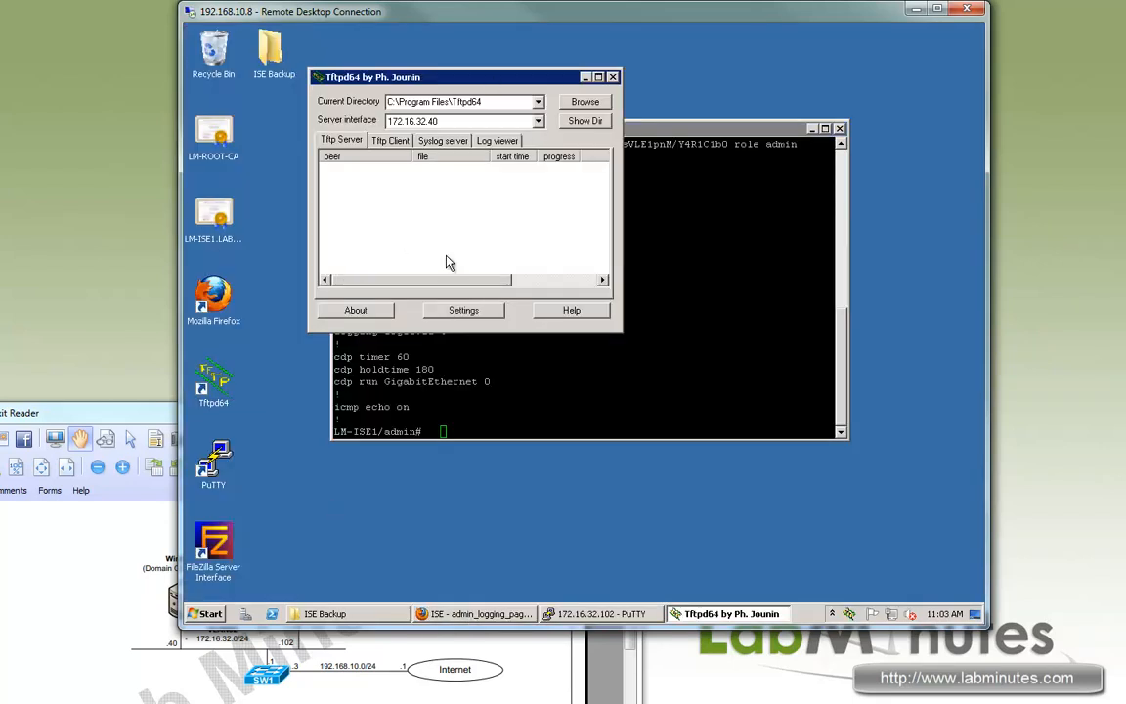
Move Tftpd64 over the terminal, show its Syslog server log, and return to the ISE form.
drag(421, 77, 373, 262)
click(396, 324)
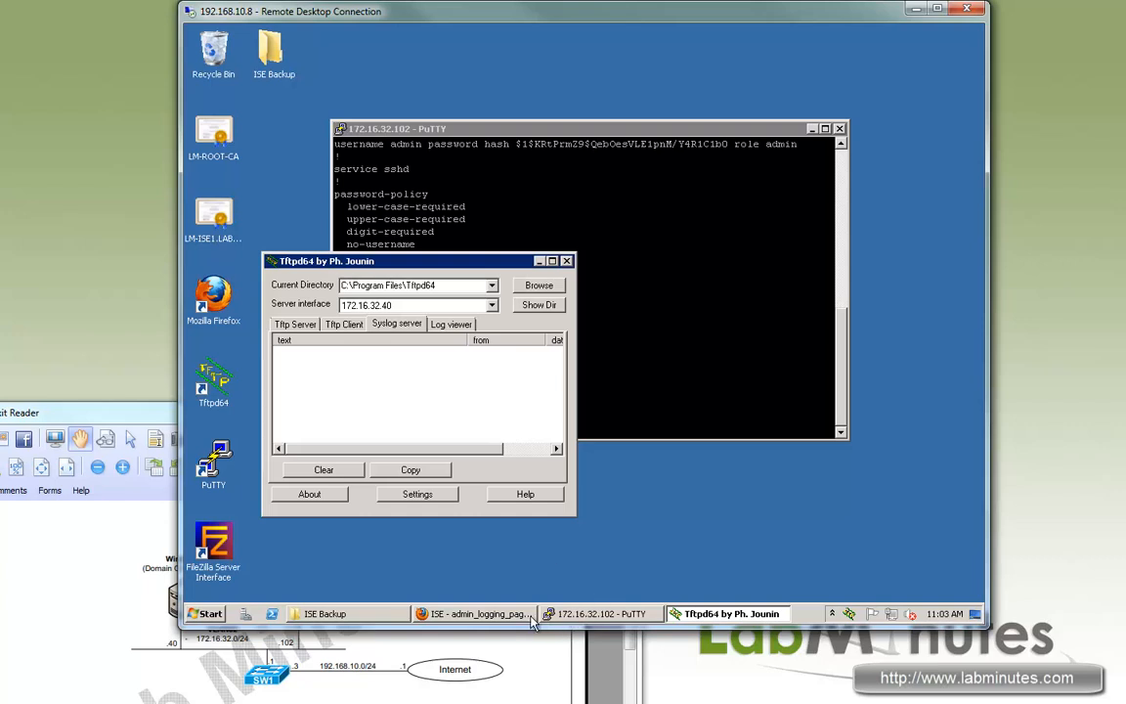
click(499, 614)
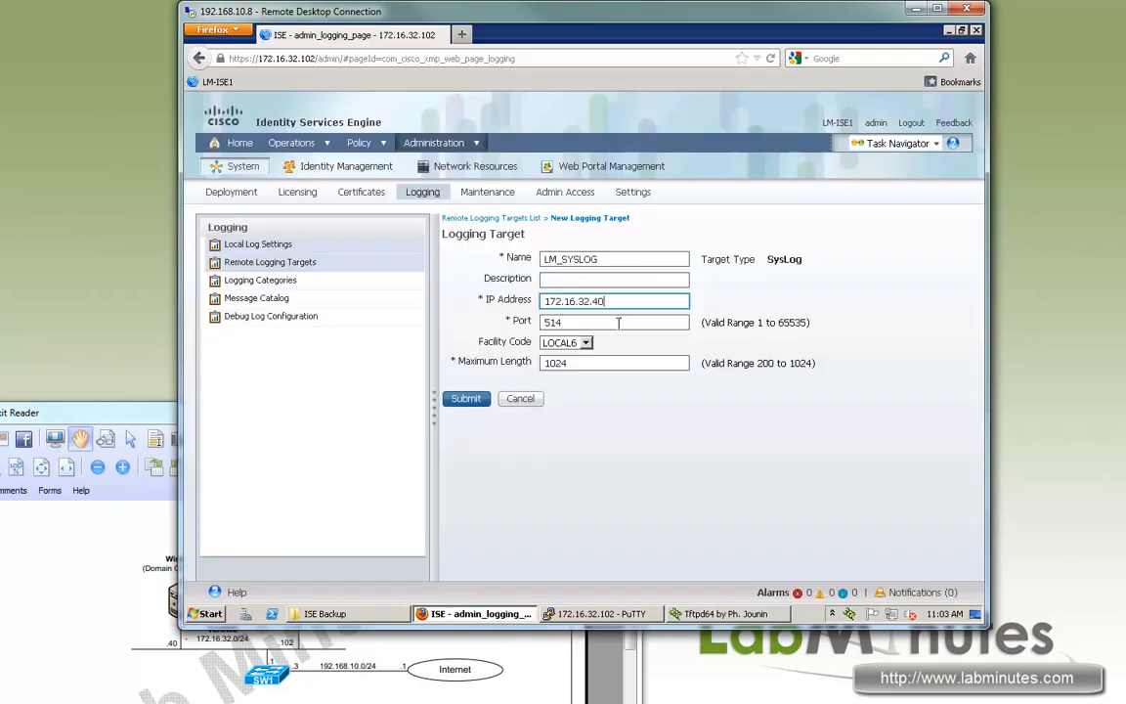
Submit LM_SYSLOG, then browse Logging Categories, AAA Audit, Message Catalog and Debug Log Configuration.
click(466, 400)
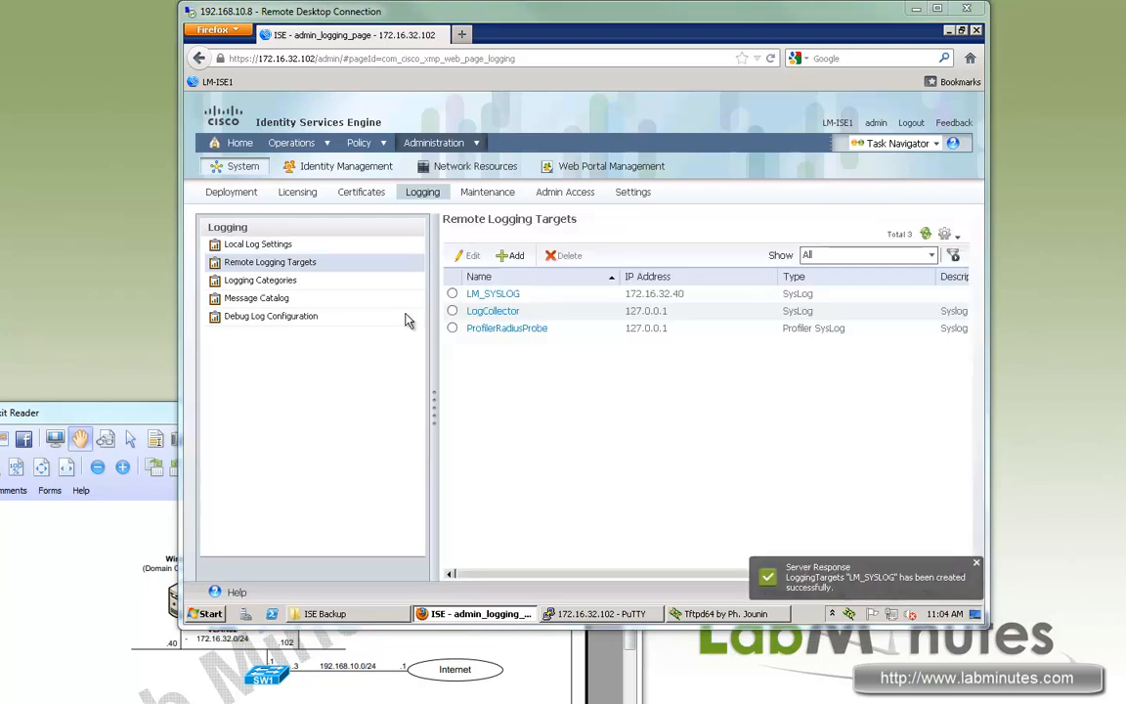
click(273, 281)
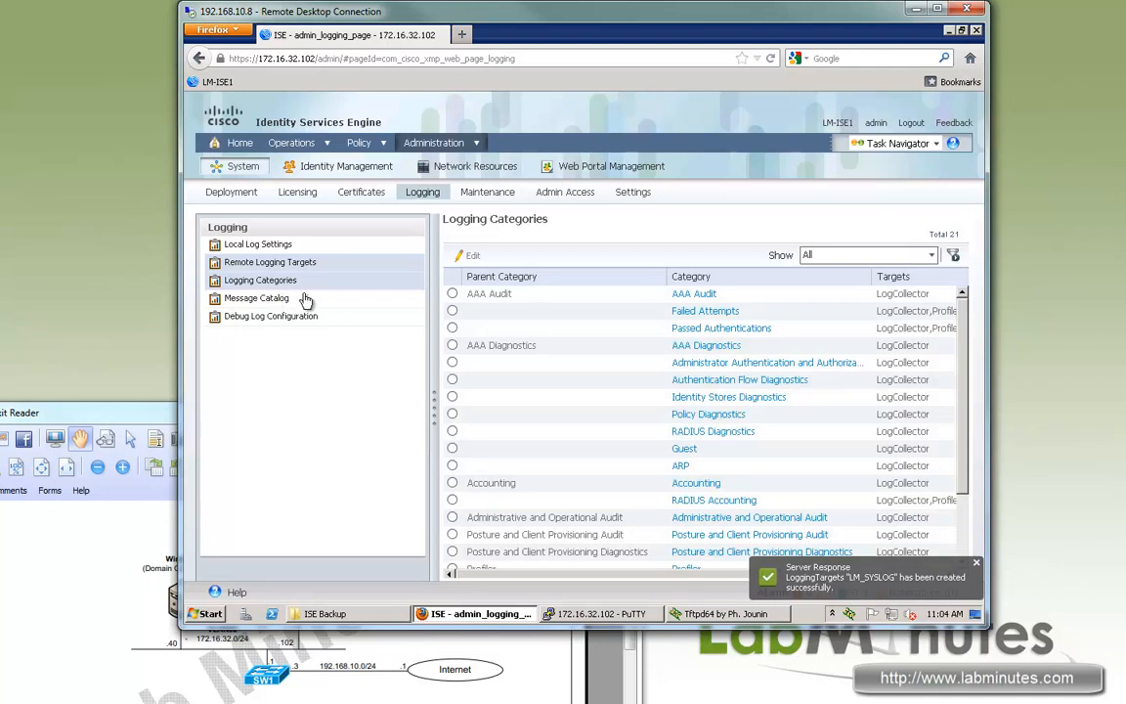
click(695, 294)
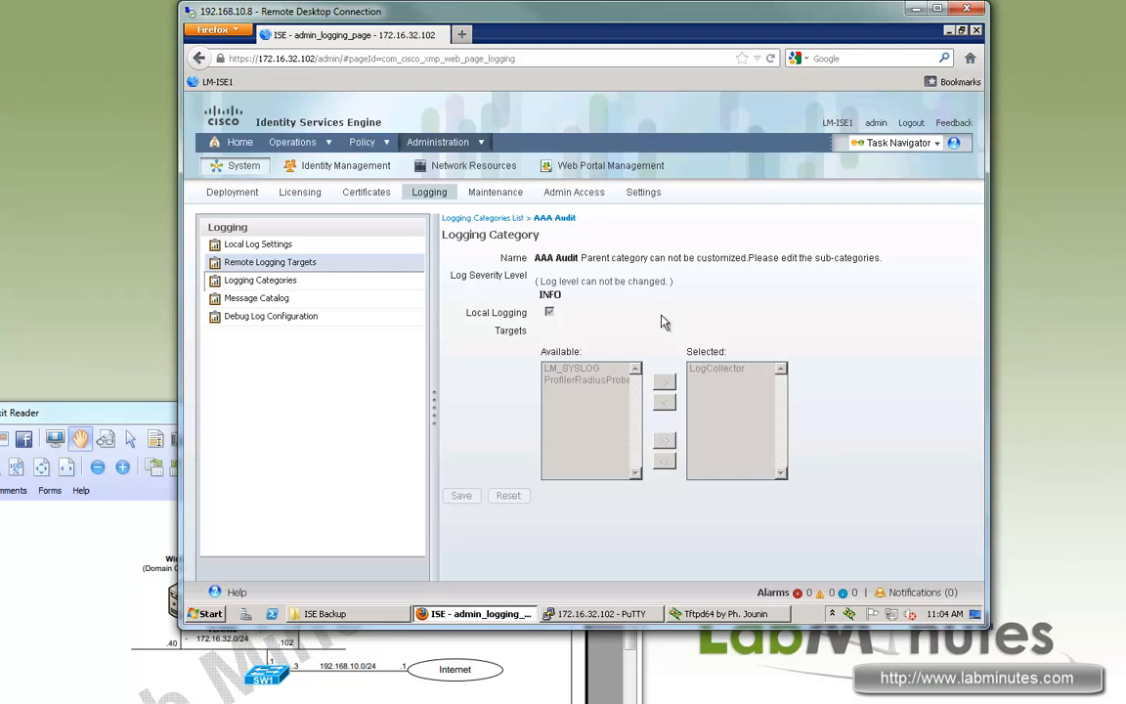
click(277, 282)
click(283, 300)
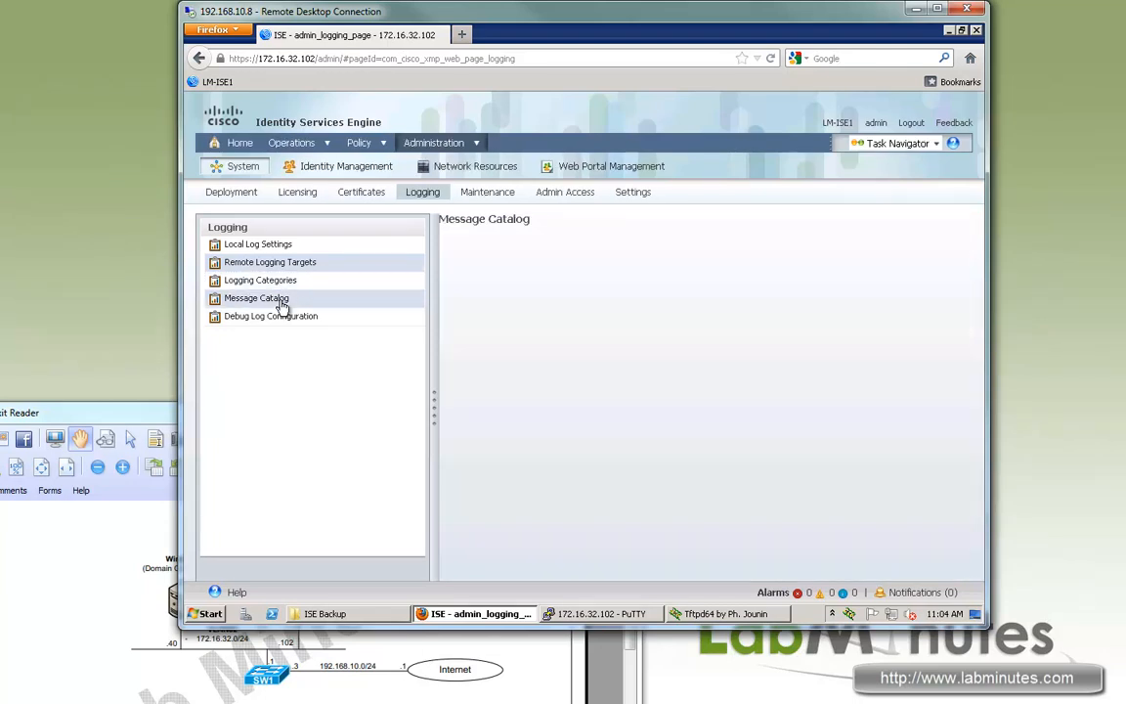
click(283, 318)
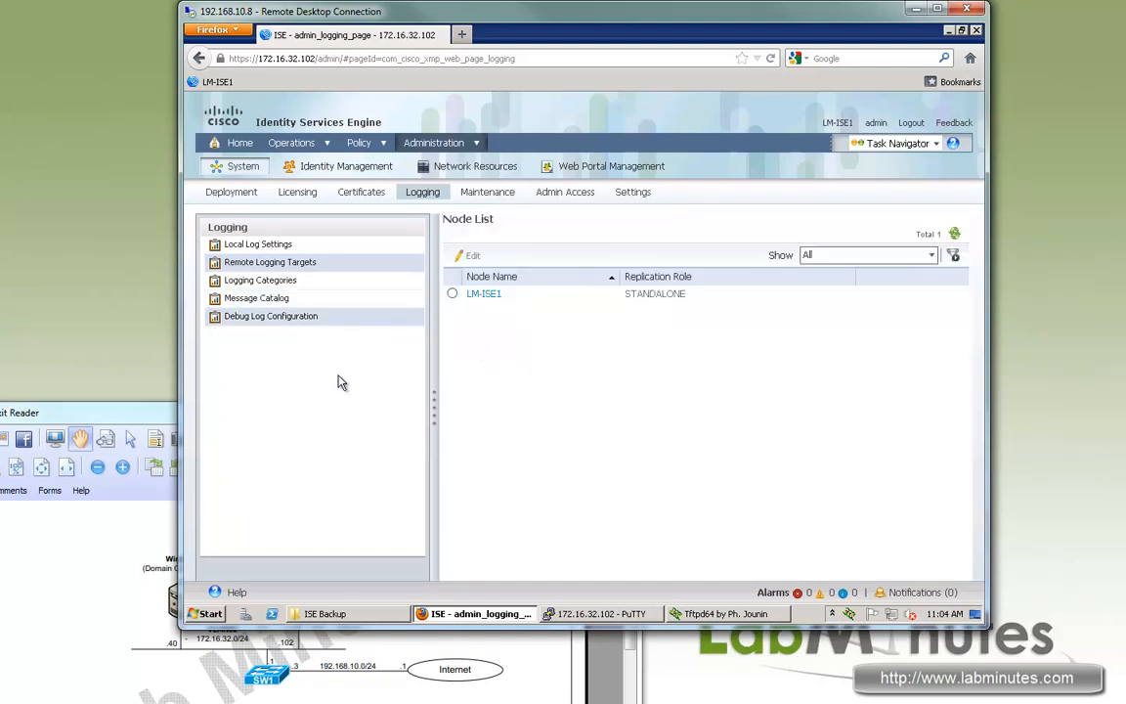
click(479, 199)
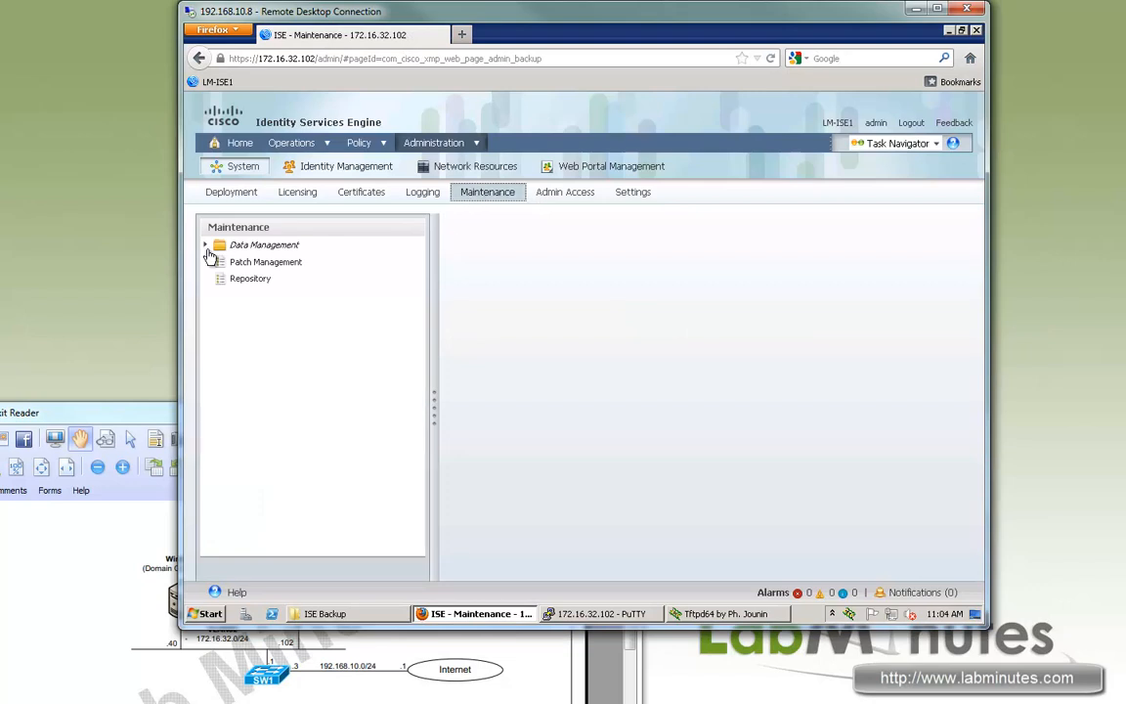
Expand the Data Management administration and monitoring backup nodes, then view Patch Management.
click(208, 246)
click(217, 263)
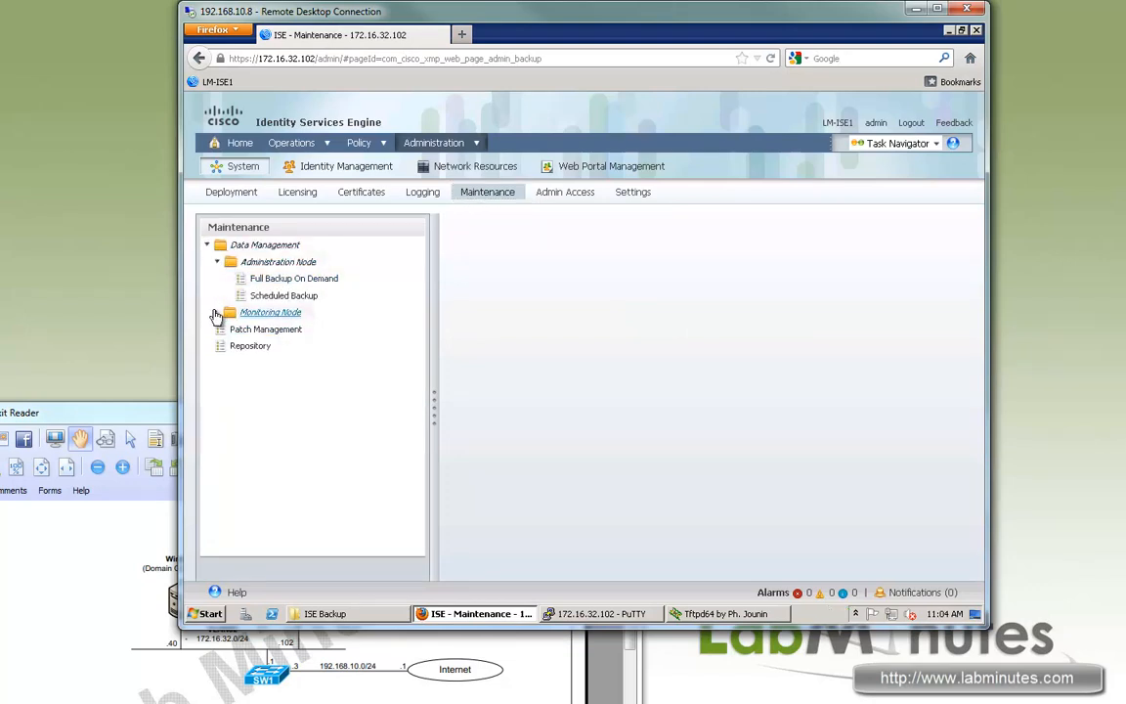
click(216, 311)
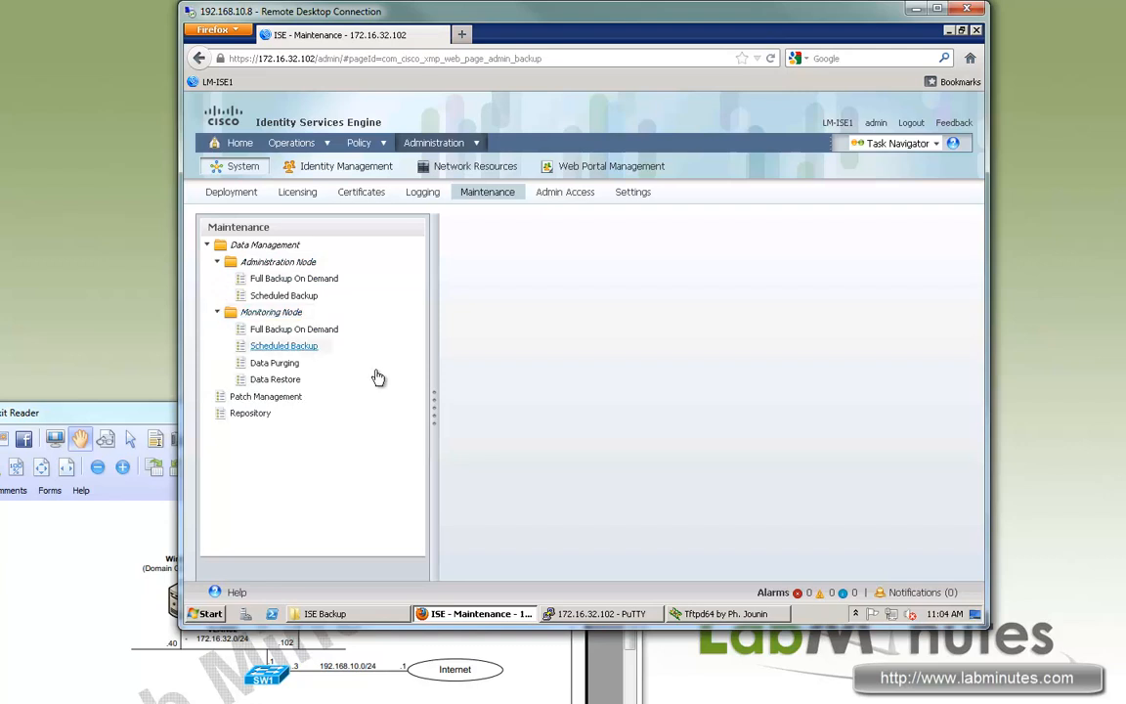
click(268, 398)
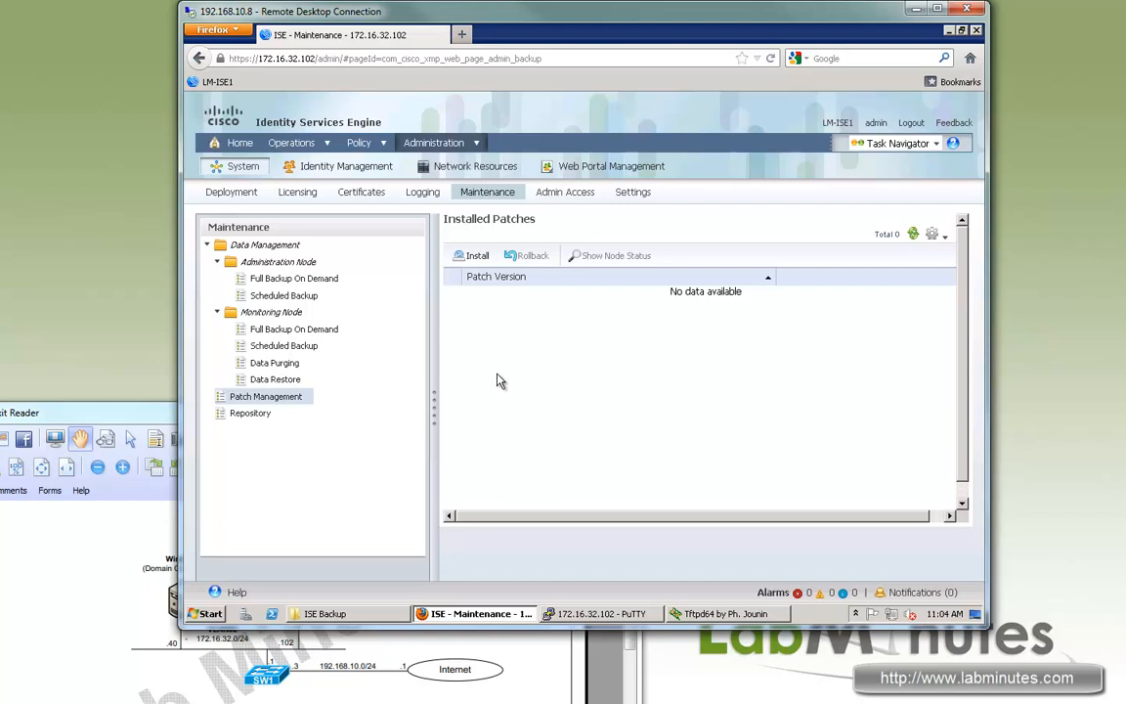
Start a patch install, cancel and discard it, then go to Admin Access.
click(473, 257)
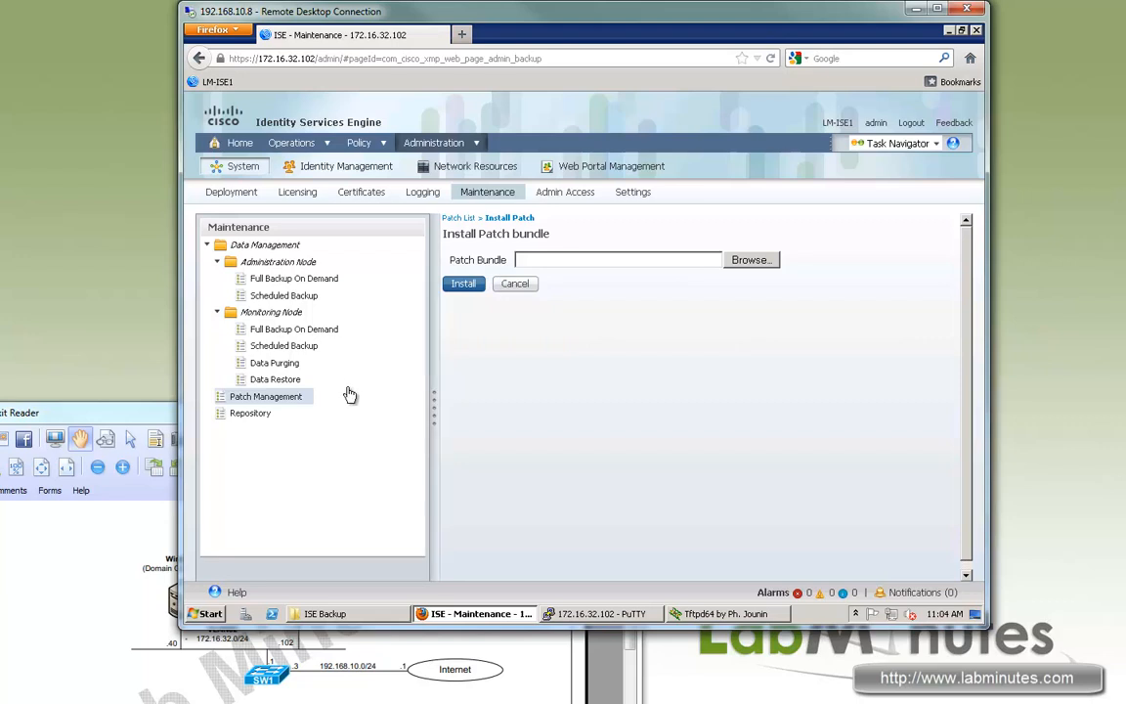
click(515, 283)
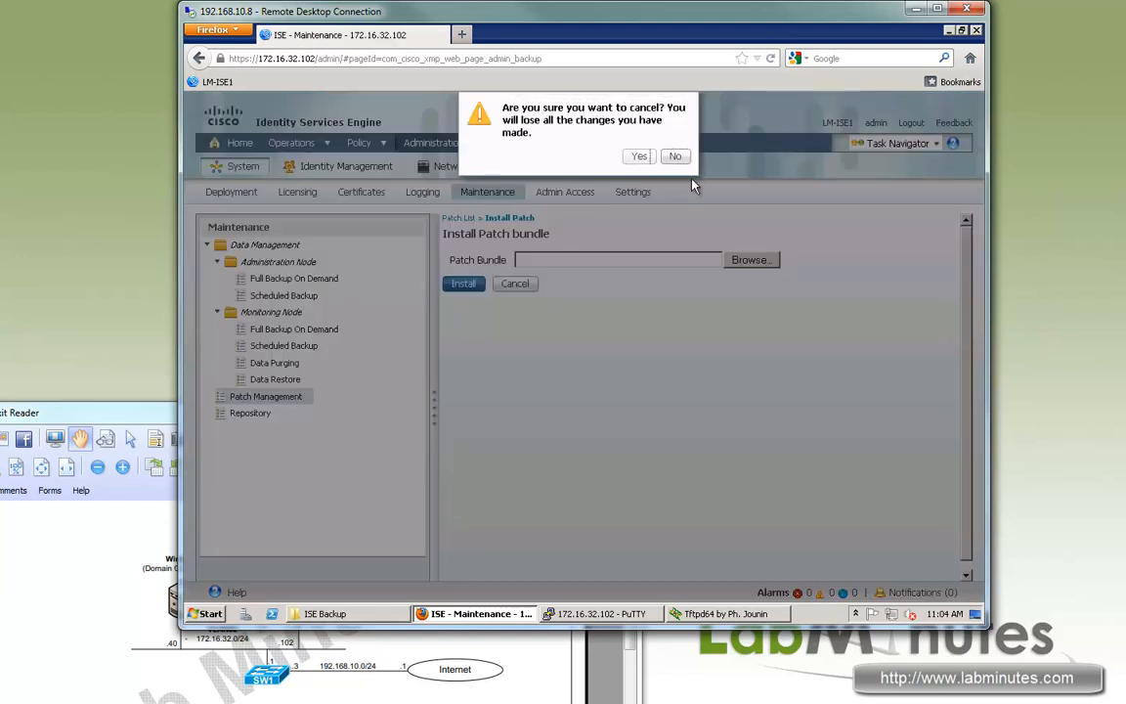
click(642, 156)
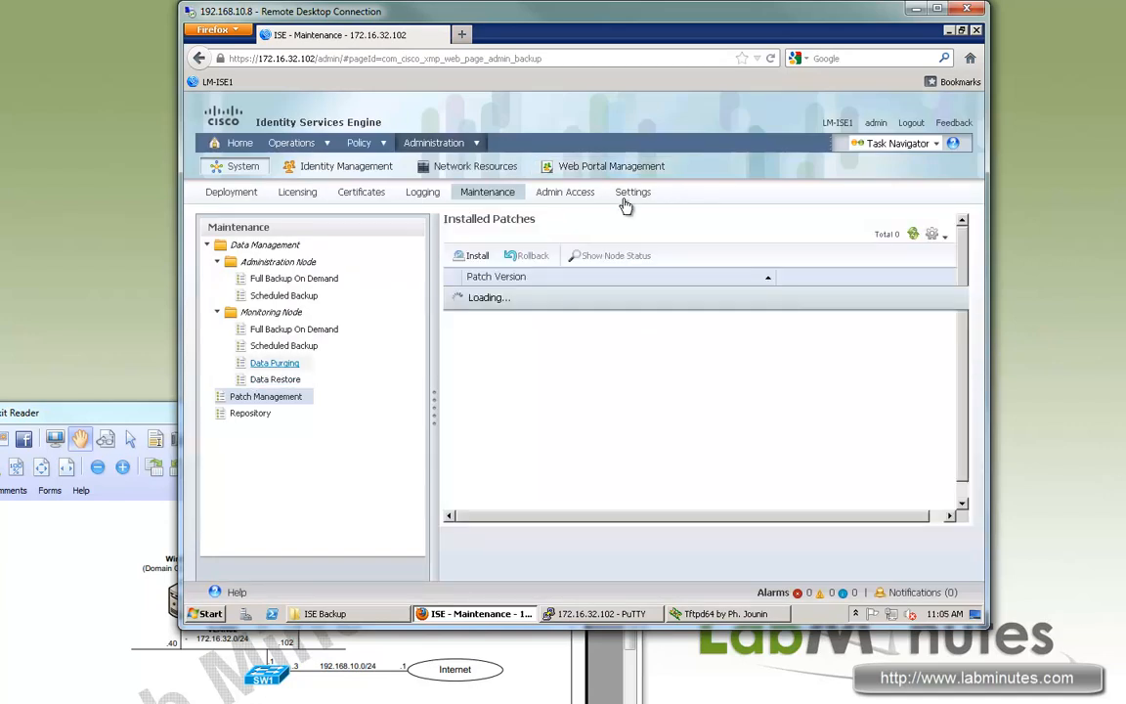
click(554, 194)
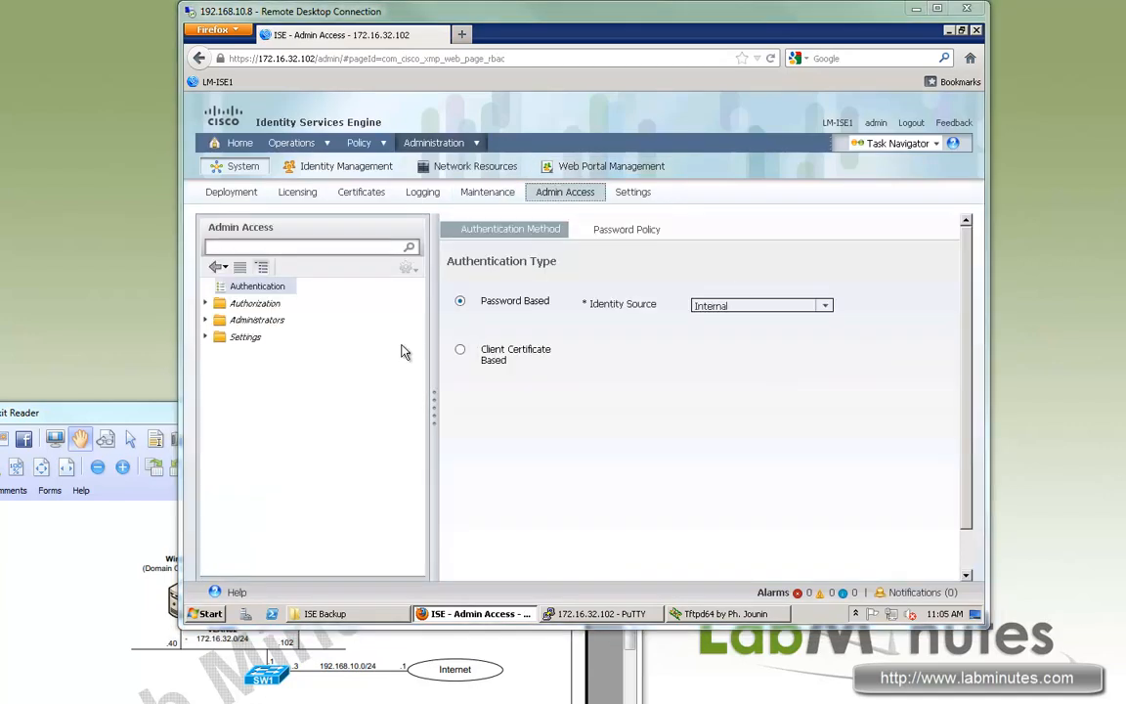
Check the Password Based authentication and the Internal identity source choices.
drag(499, 301, 626, 313)
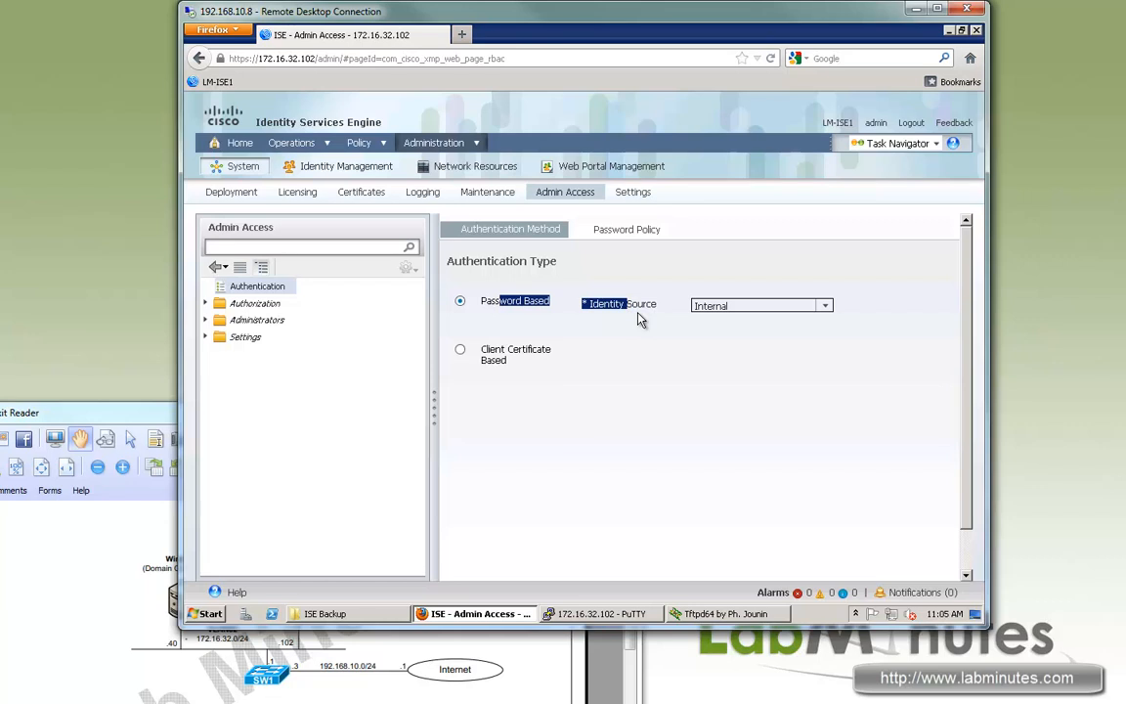
click(827, 306)
drag(644, 305, 599, 305)
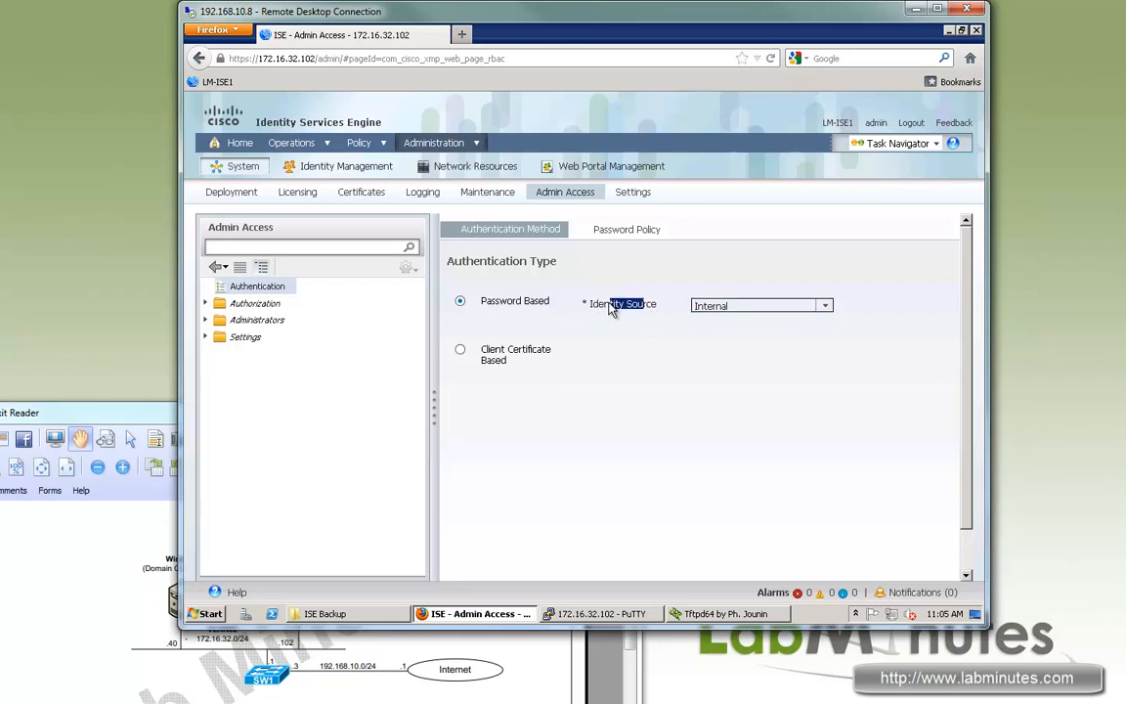
click(606, 309)
Open the Authorization RBAC Policies, scroll through the rules and reload the page.
click(207, 304)
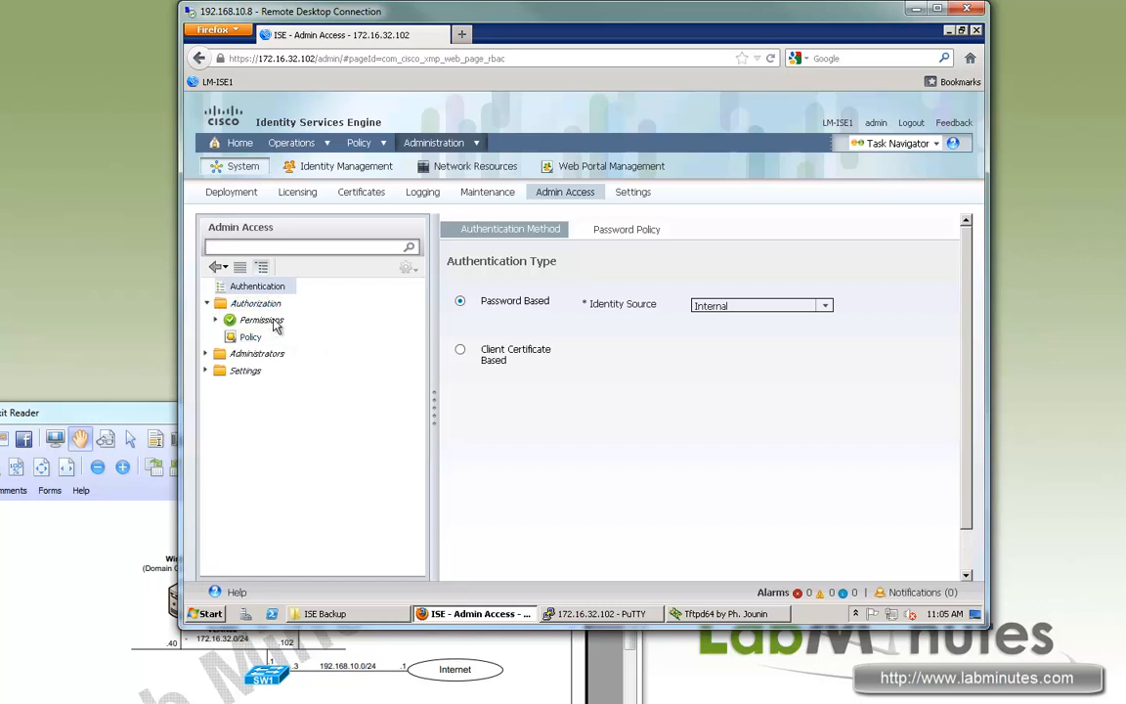
click(262, 337)
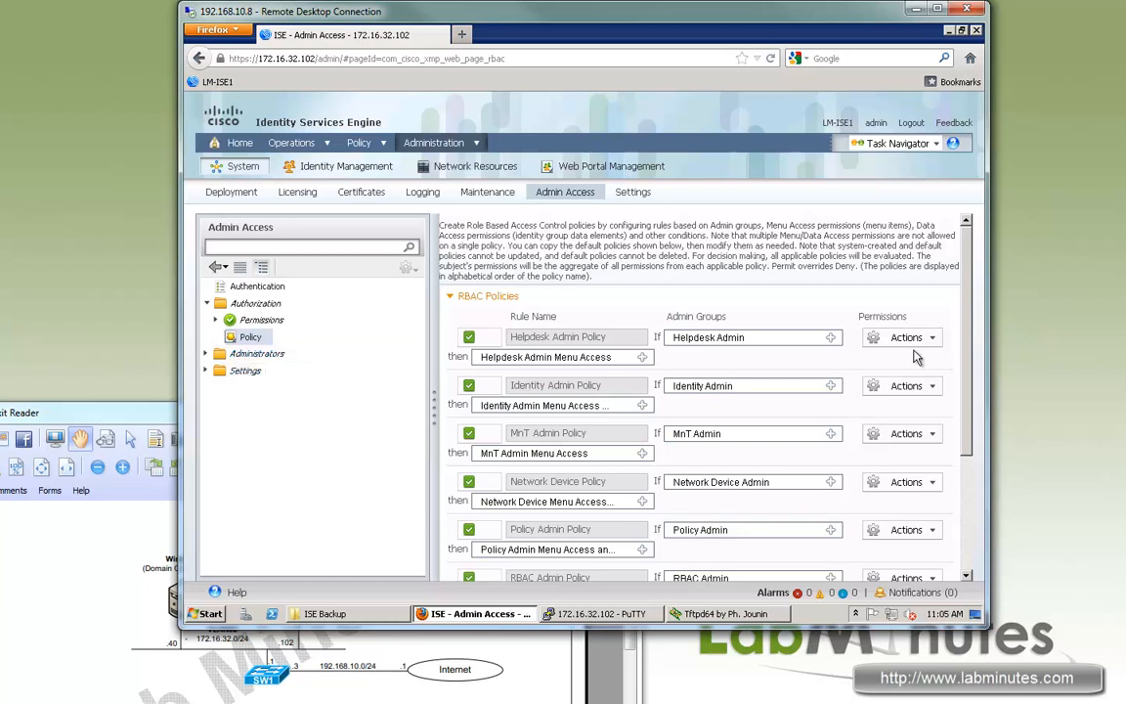
drag(962, 347, 970, 458)
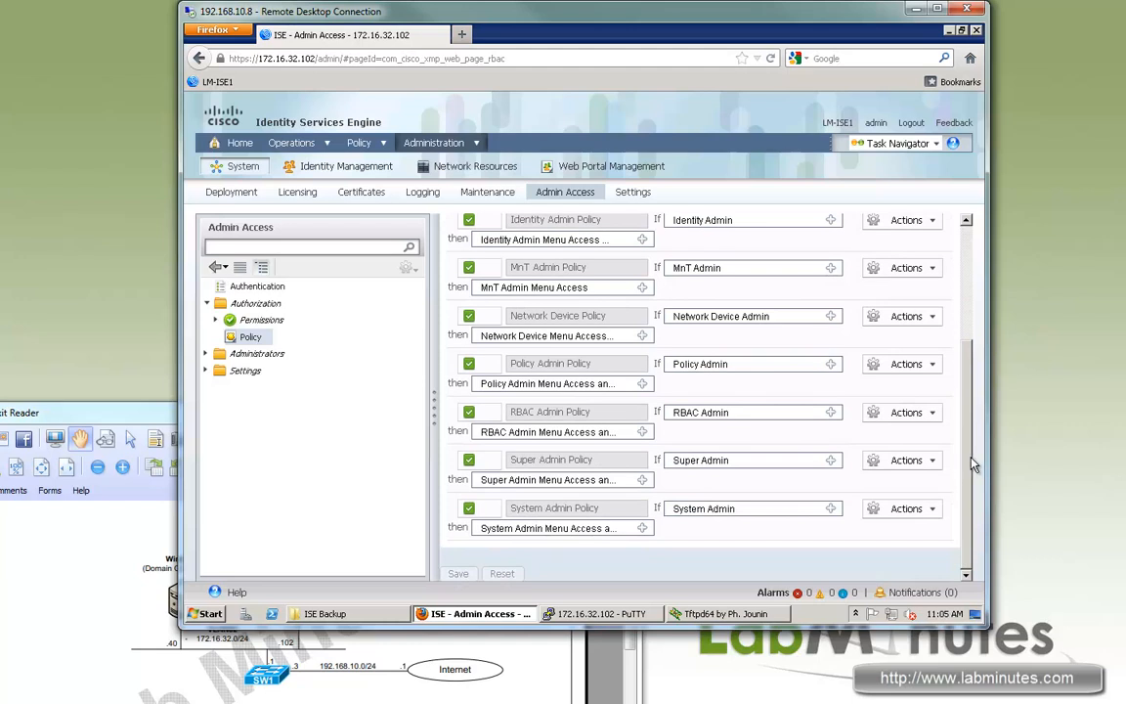
mouse_move(980, 409)
mouse_down()
mouse_move(975, 372)
mouse_move(976, 409)
mouse_up()
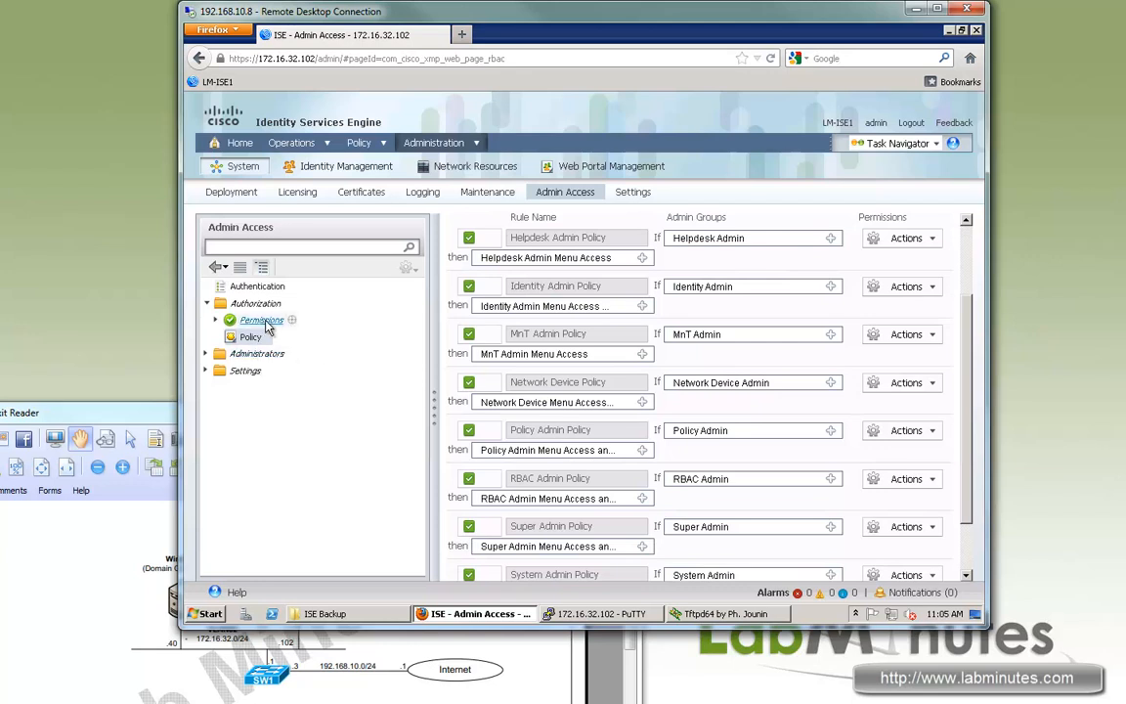
click(249, 336)
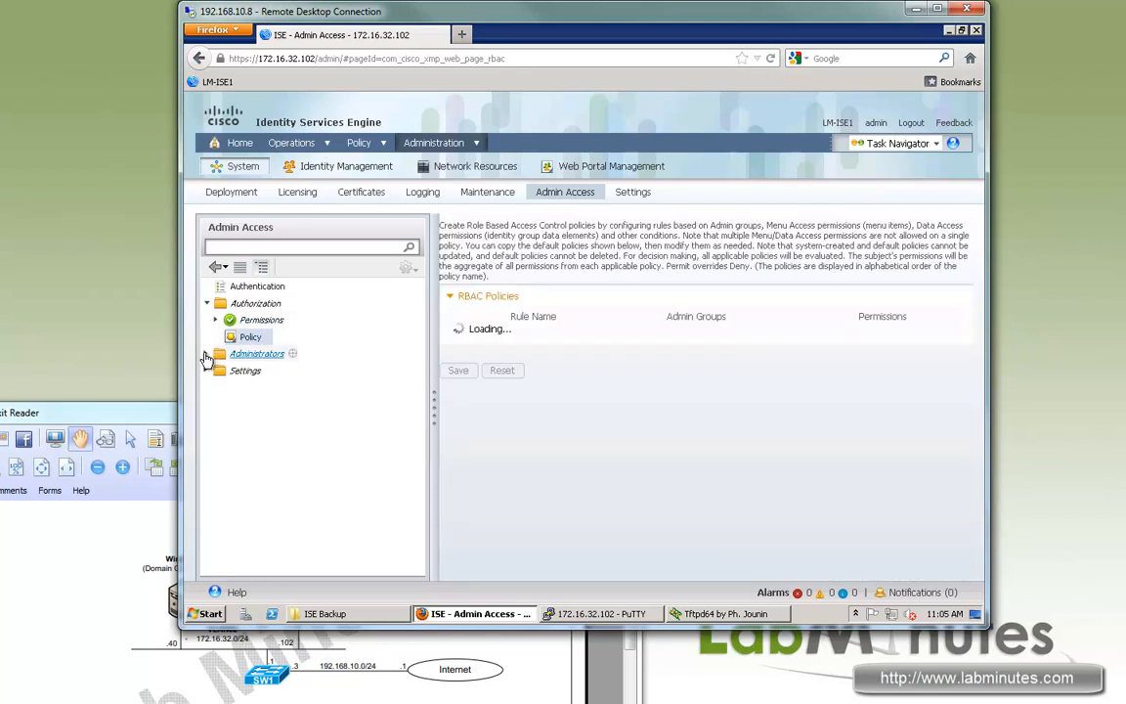
View the single default admin account under Admin Users, then the eight Admin Groups.
click(207, 354)
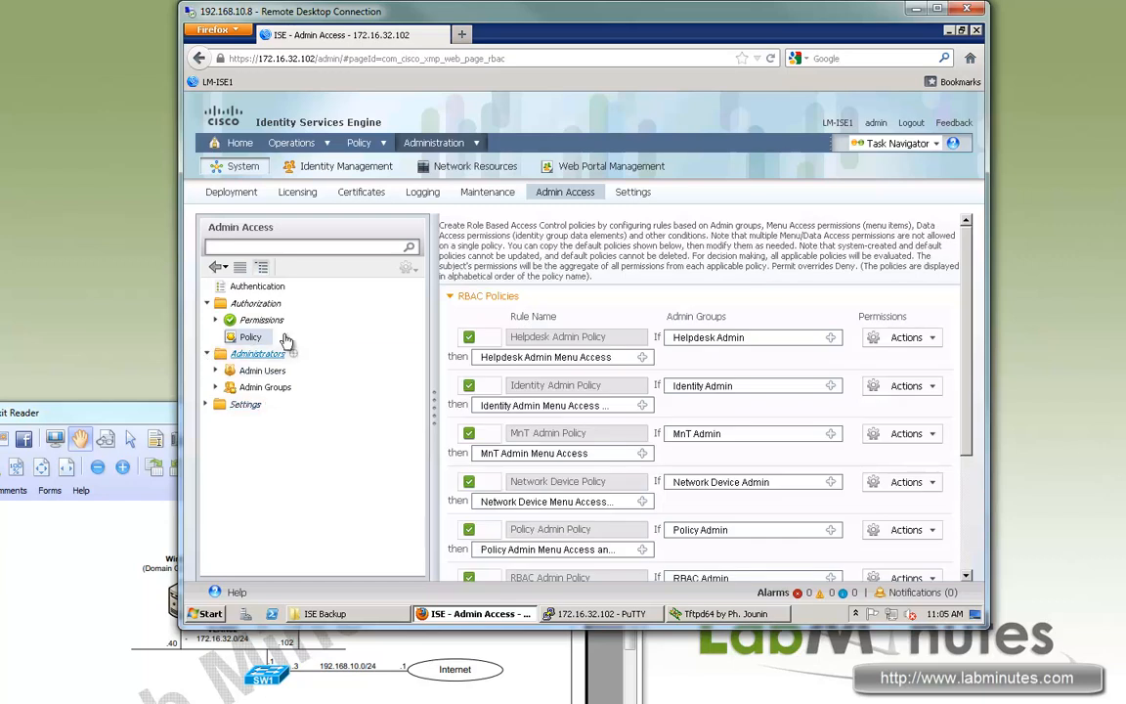
click(258, 372)
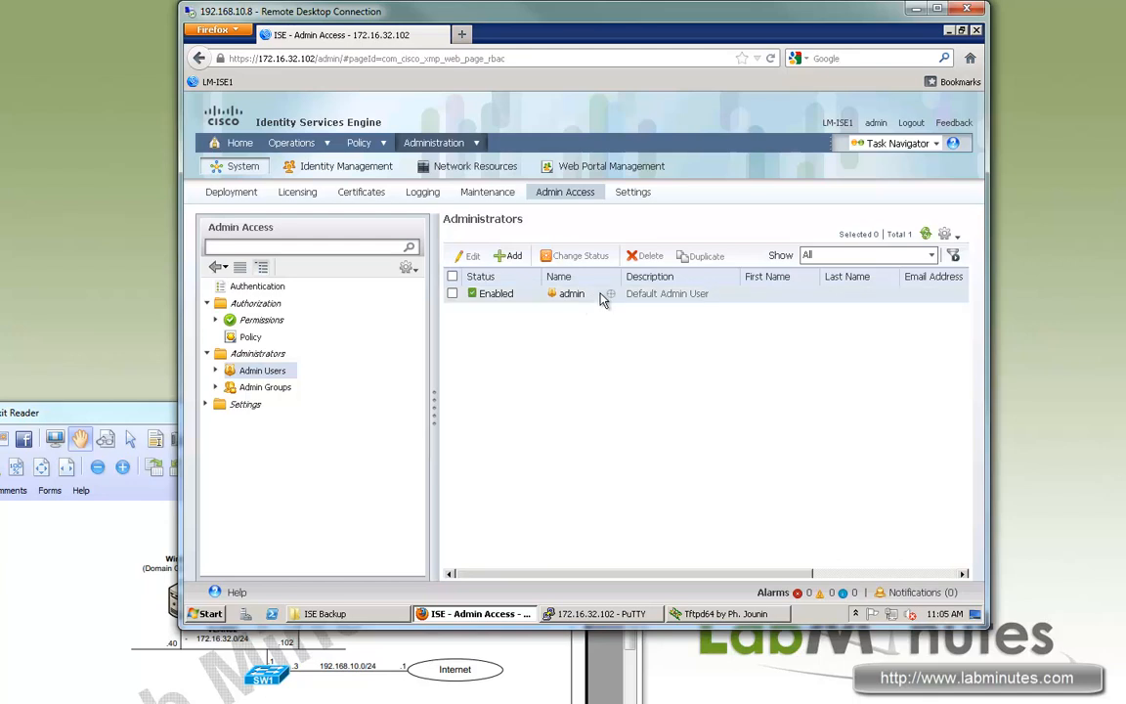
double_click(564, 298)
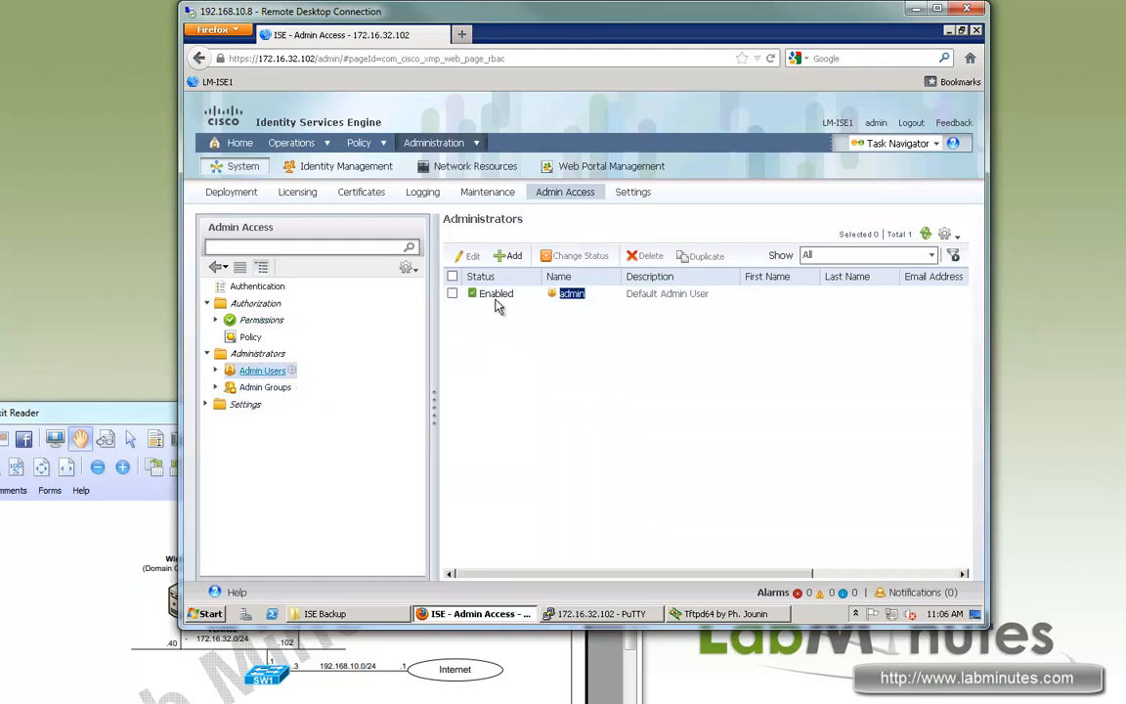
click(266, 387)
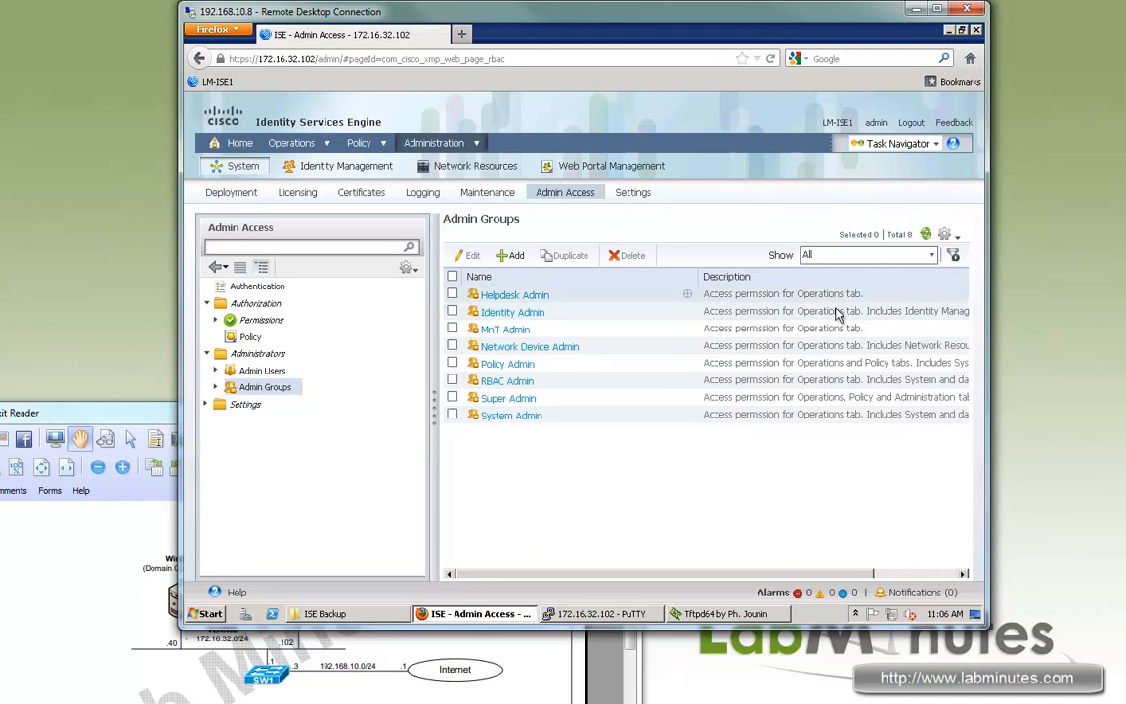
click(270, 372)
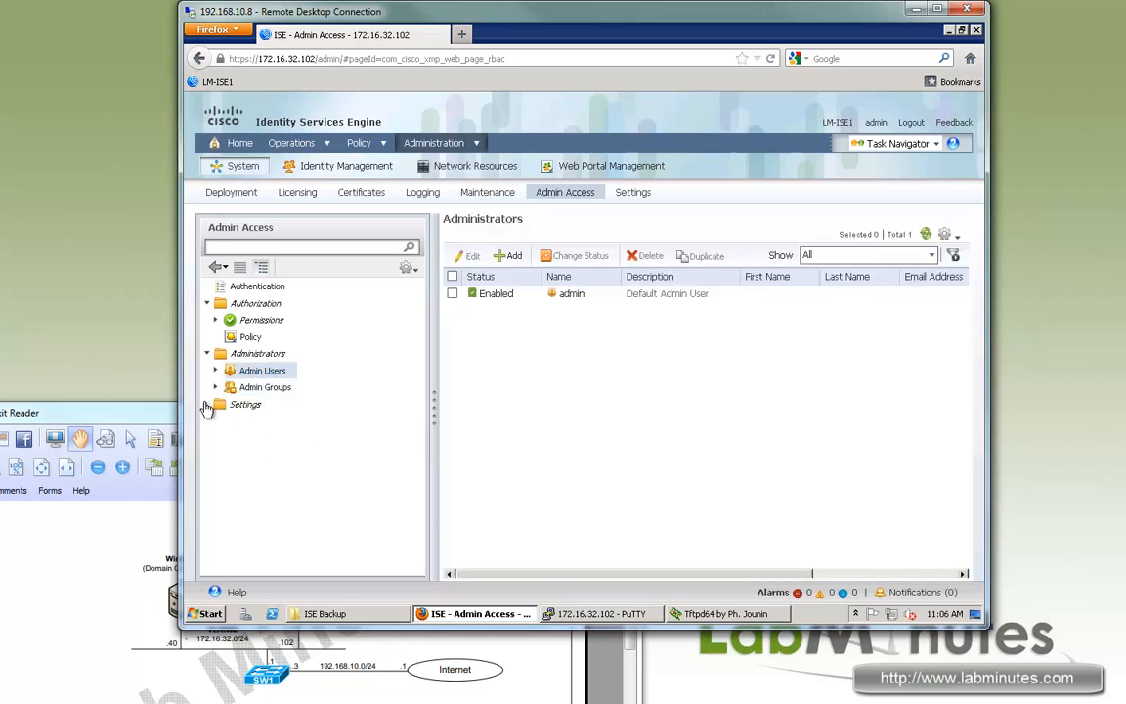
Review the Access Restriction options: allow all IP addresses versus listed IP addresses only.
click(207, 403)
click(252, 422)
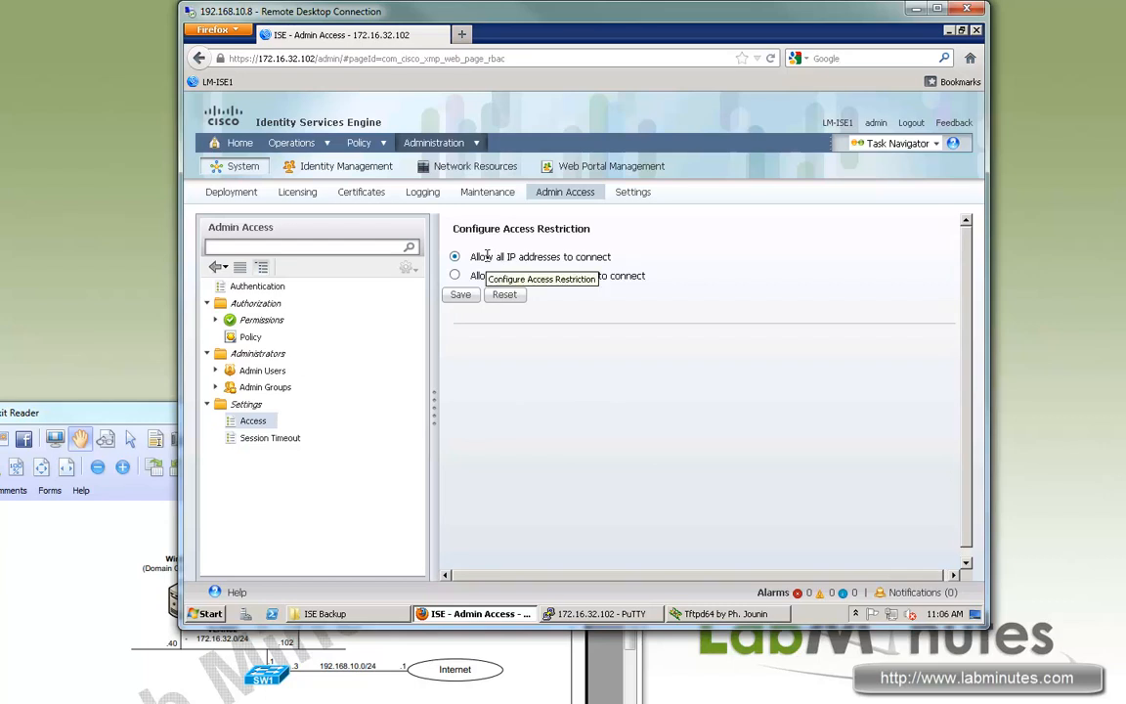
drag(603, 276, 495, 276)
drag(575, 257, 485, 257)
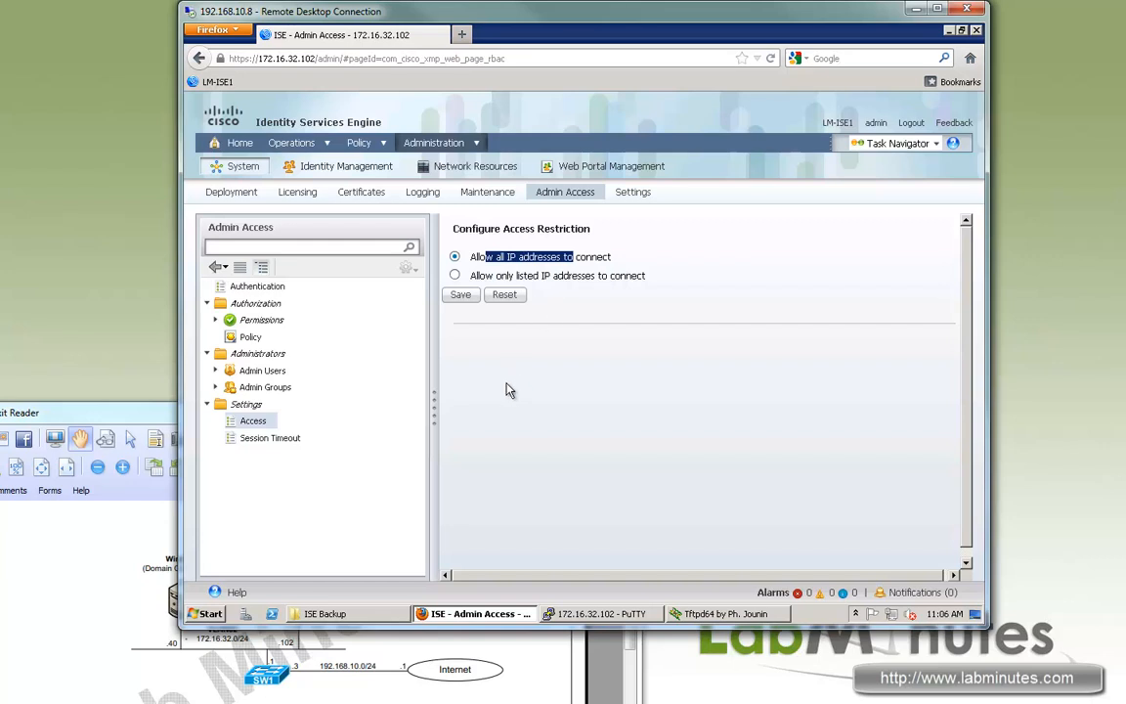
Check the 60-minute Session Idle Timeout, then move to the Settings section.
click(256, 438)
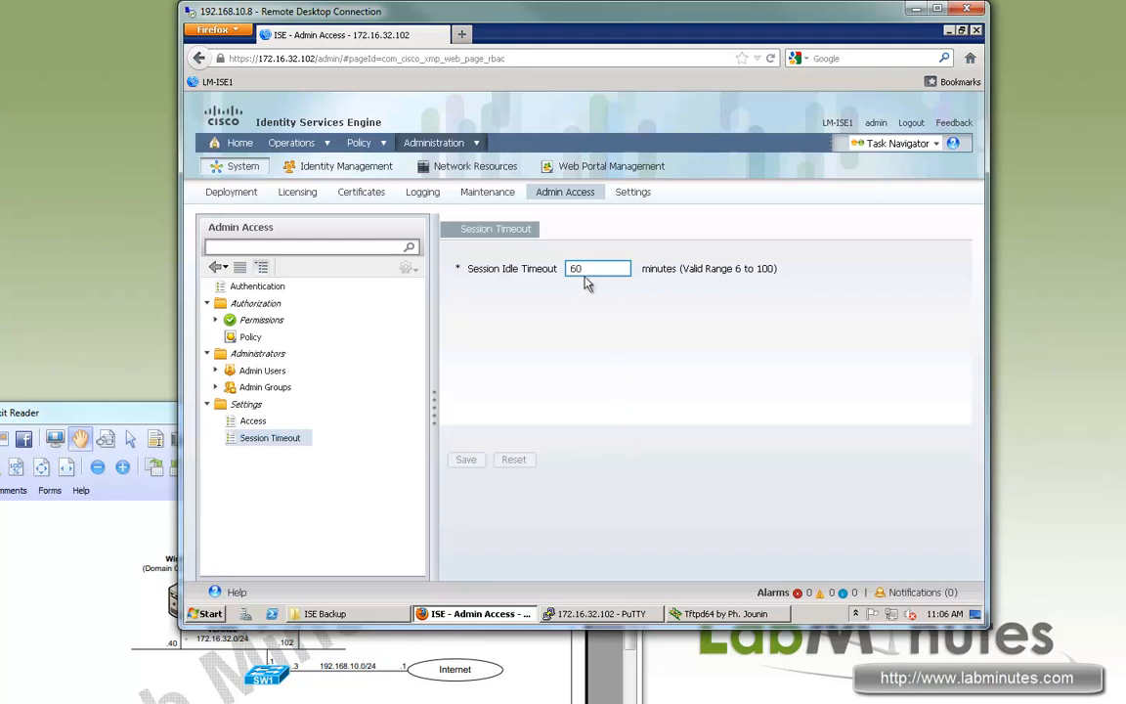
key(ctrl+a)
click(608, 293)
drag(585, 268, 567, 274)
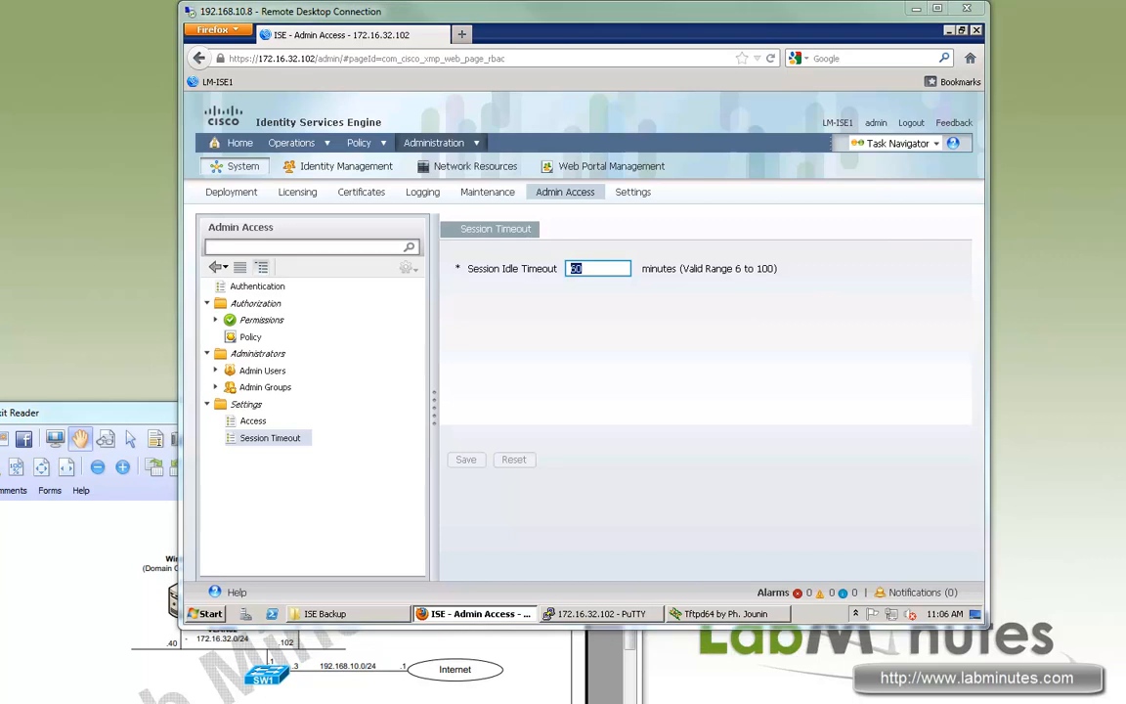
click(630, 192)
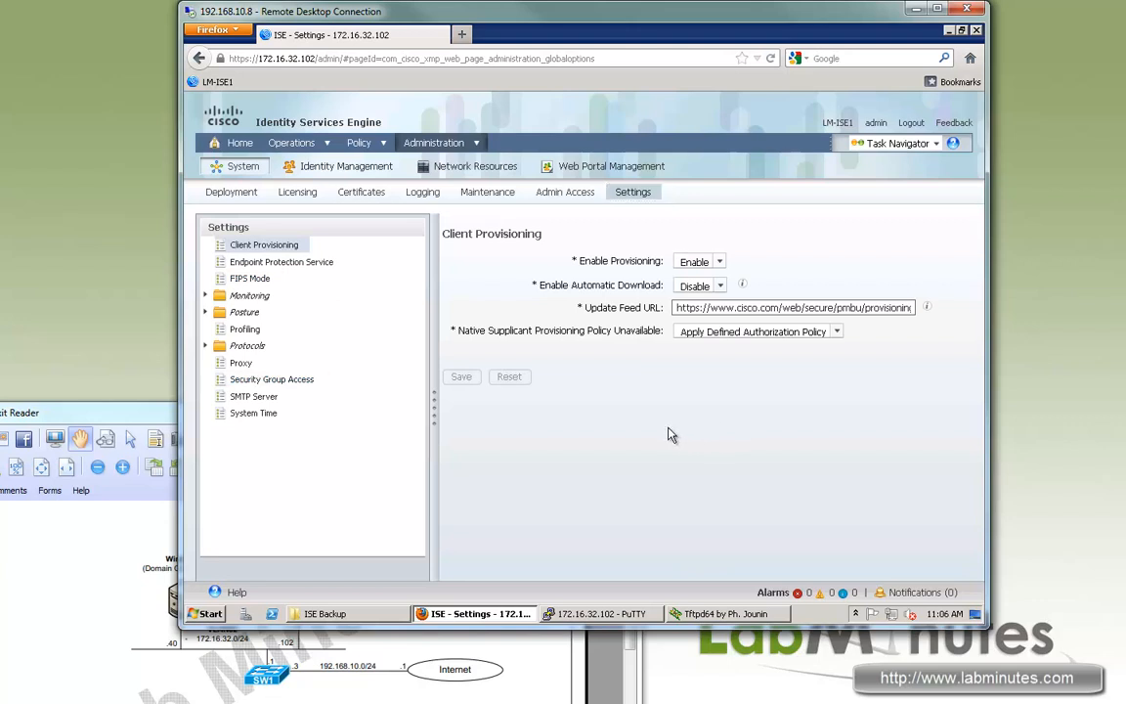
In Client Provisioning settings, set Enable Automatic Download to Enable.
drag(579, 261, 641, 285)
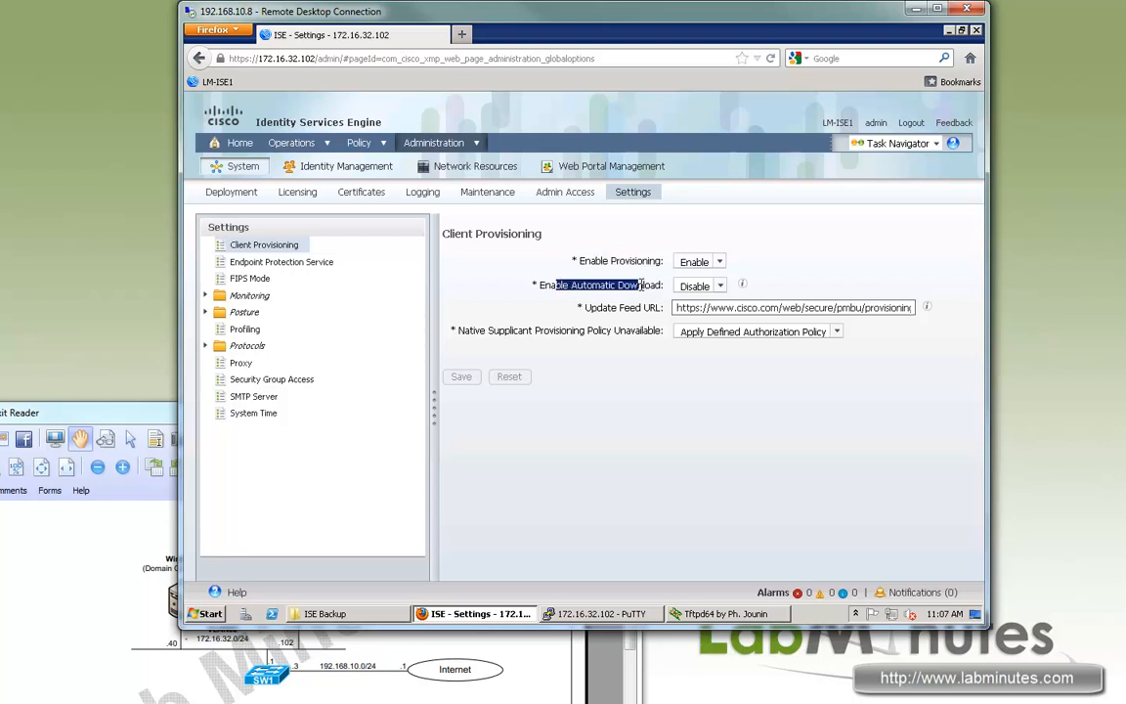
drag(541, 281, 562, 285)
drag(561, 288, 638, 284)
mouse_move(645, 284)
mouse_down()
mouse_move(564, 287)
mouse_move(661, 290)
mouse_up()
drag(640, 286, 558, 285)
click(721, 285)
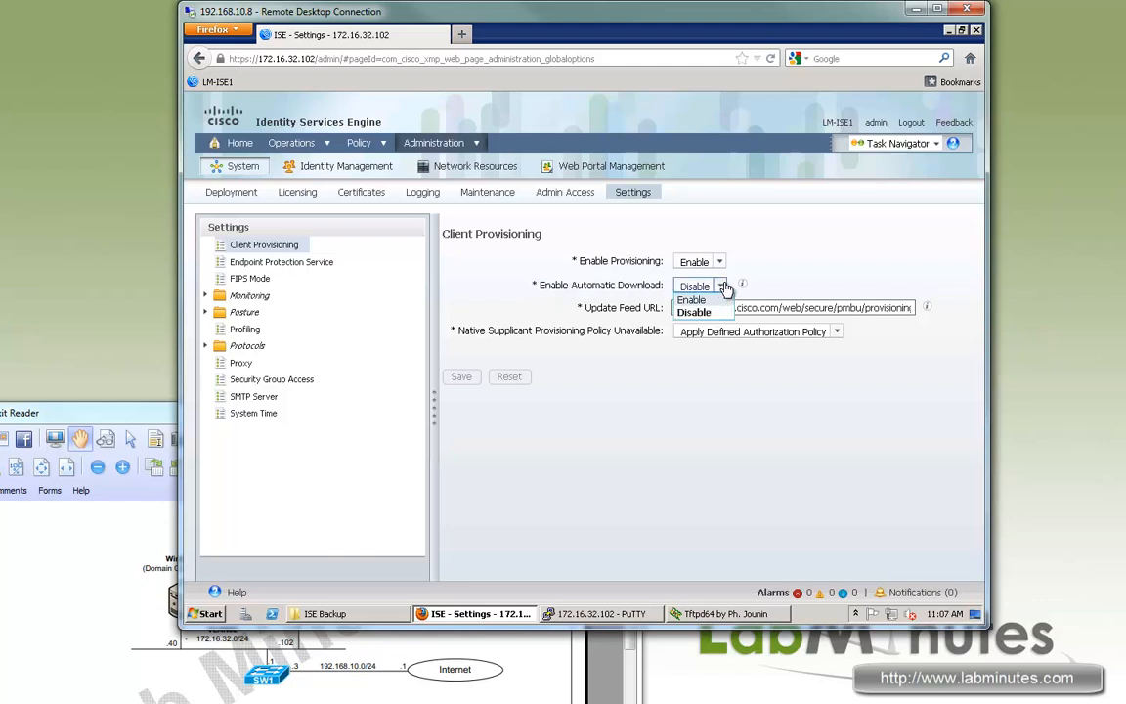
click(722, 287)
click(722, 287)
click(697, 298)
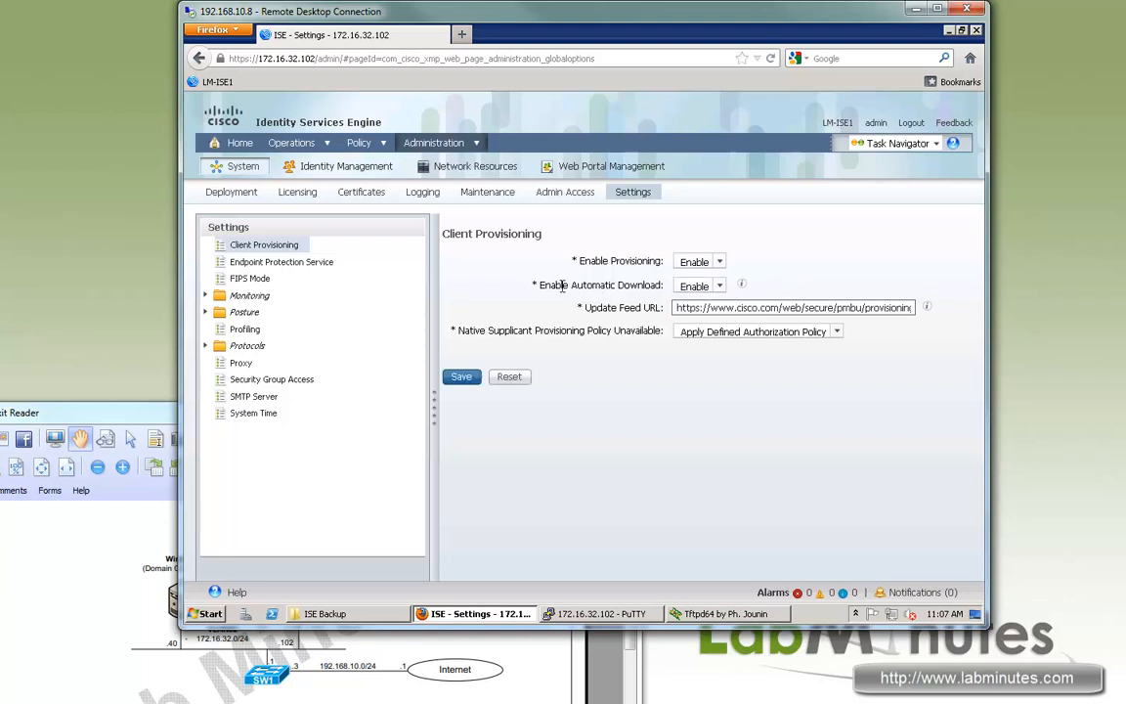
Review the Update Feed URL and native supplicant provisioning policy options, then save.
drag(559, 285, 602, 321)
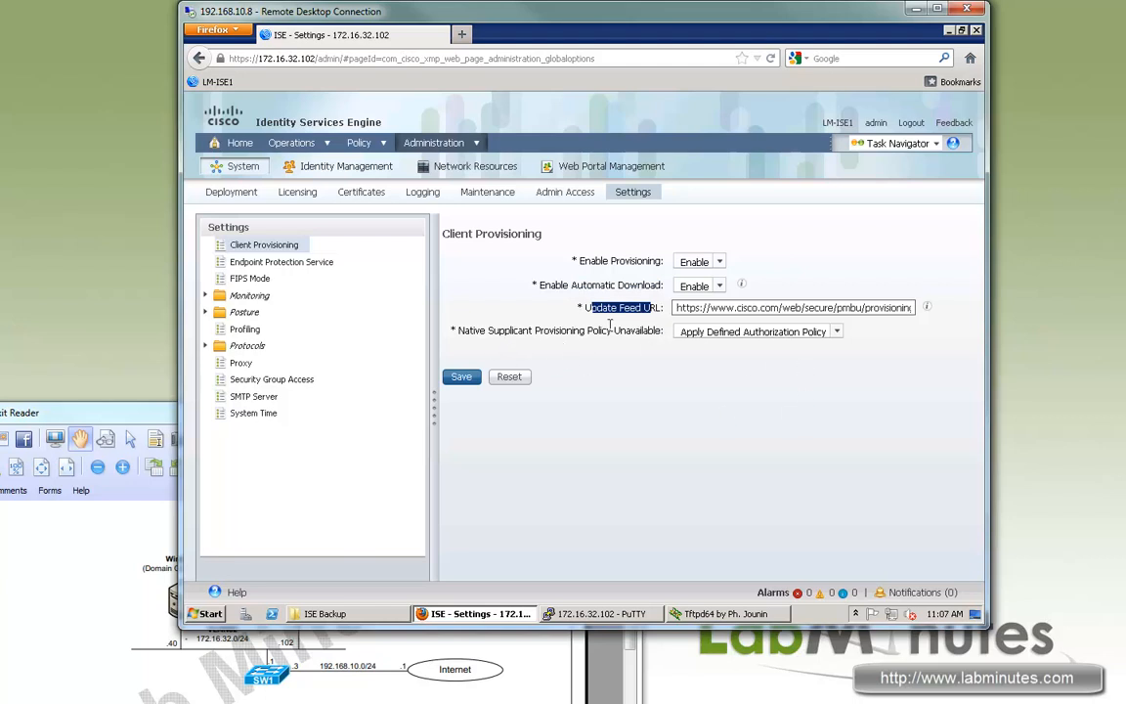
drag(655, 308, 594, 305)
drag(494, 331, 622, 331)
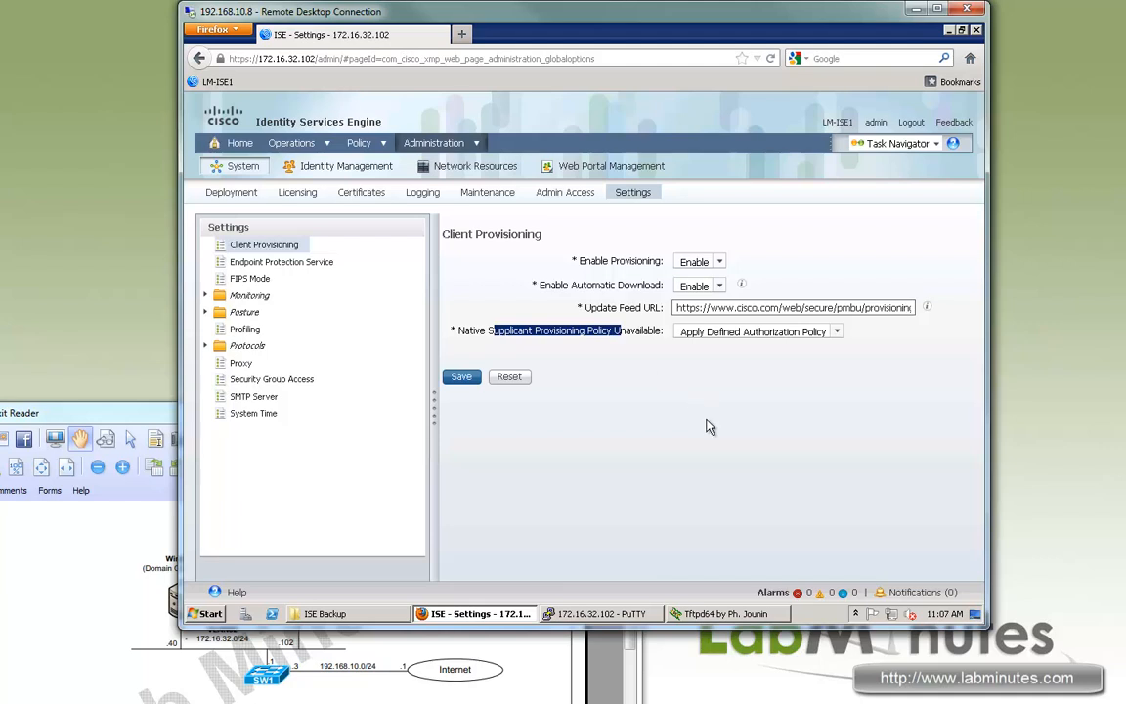
click(461, 376)
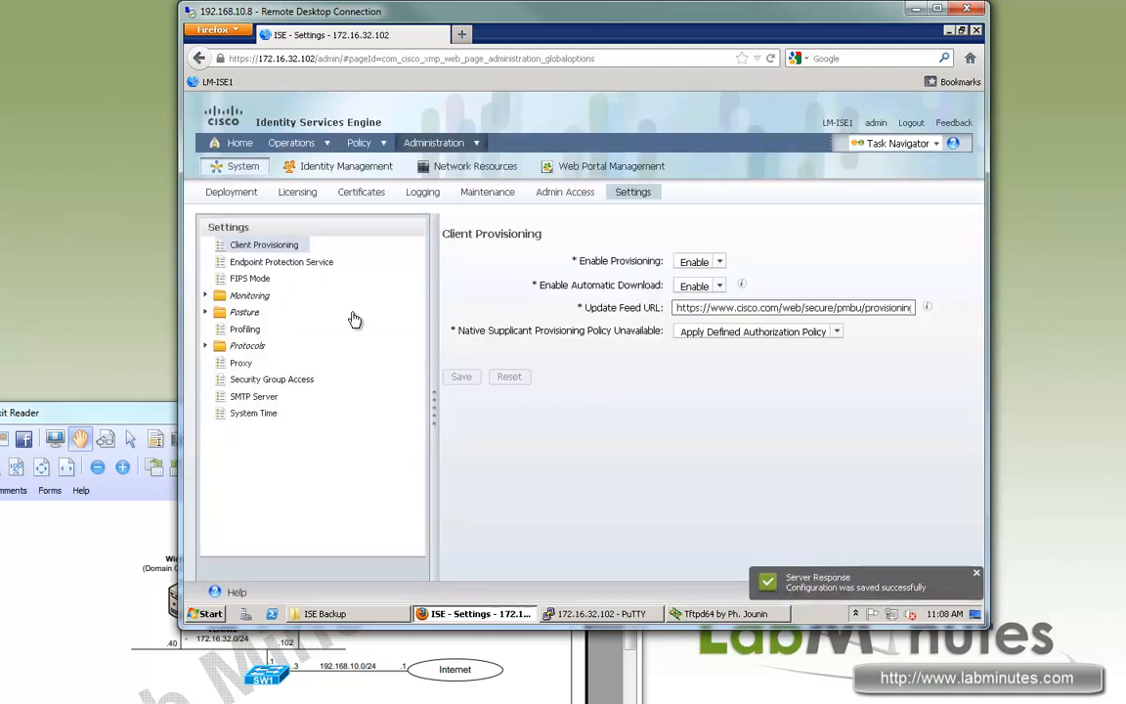
Expand Monitoring and view the empty Alarm Syslog Targets list.
click(208, 295)
click(267, 314)
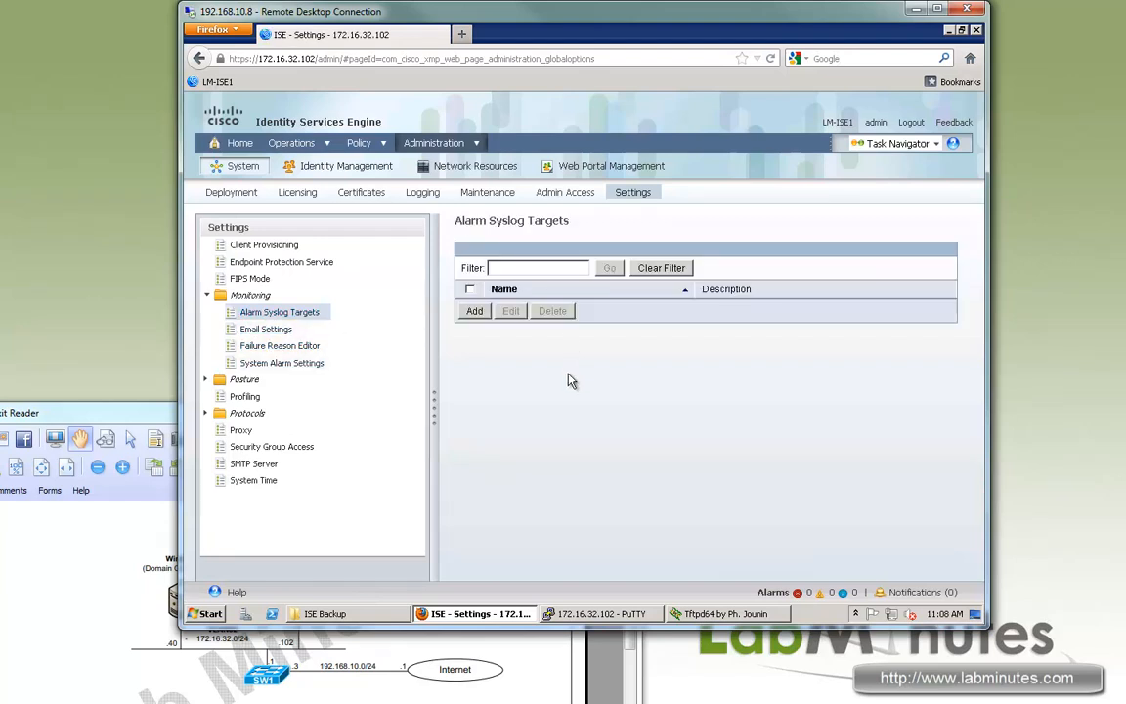
click(262, 328)
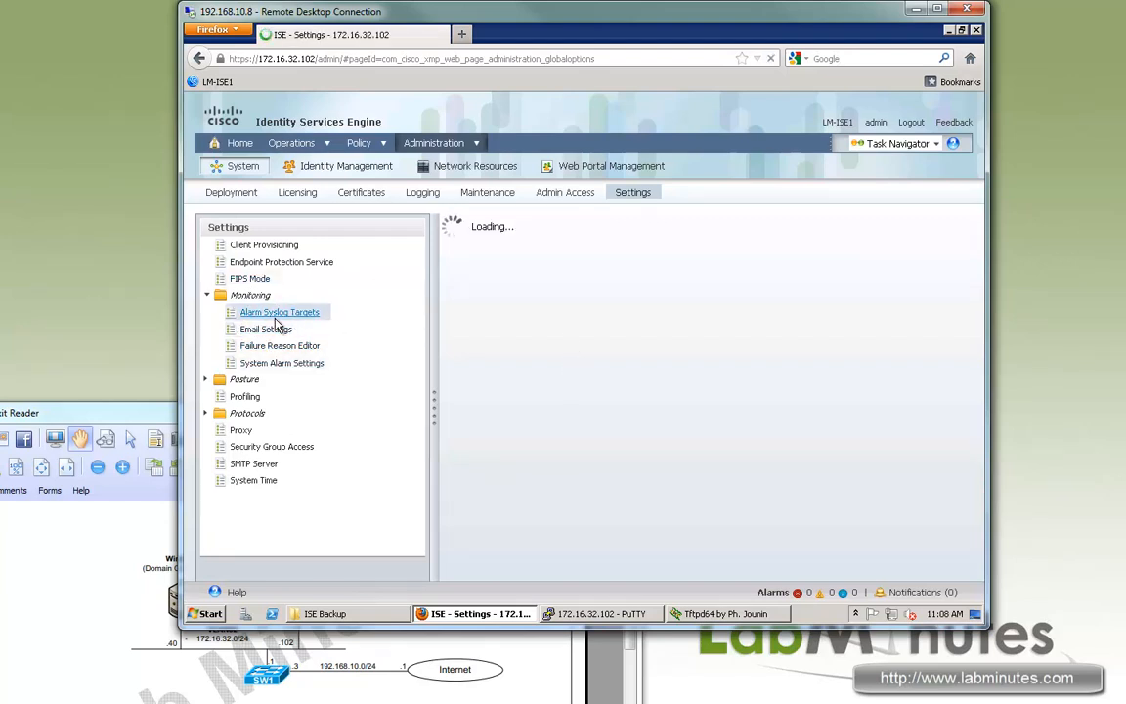
click(277, 315)
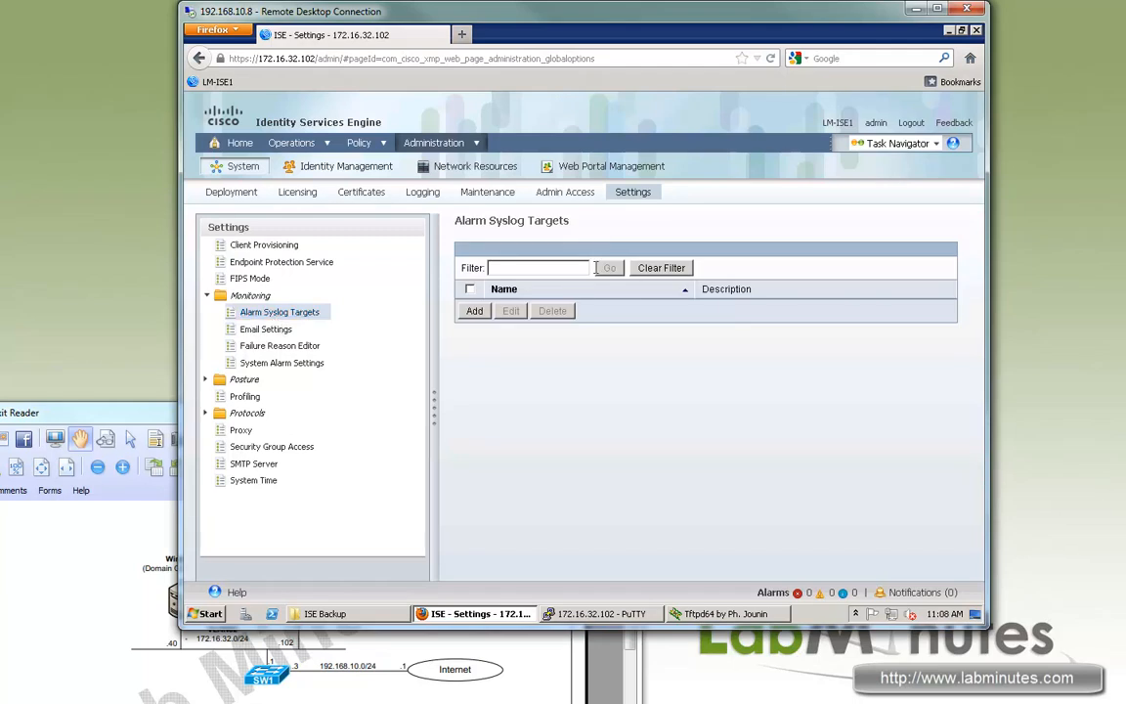
Check the Email Settings' localhost mail server and sender address, then go to System Alarm Settings.
click(266, 329)
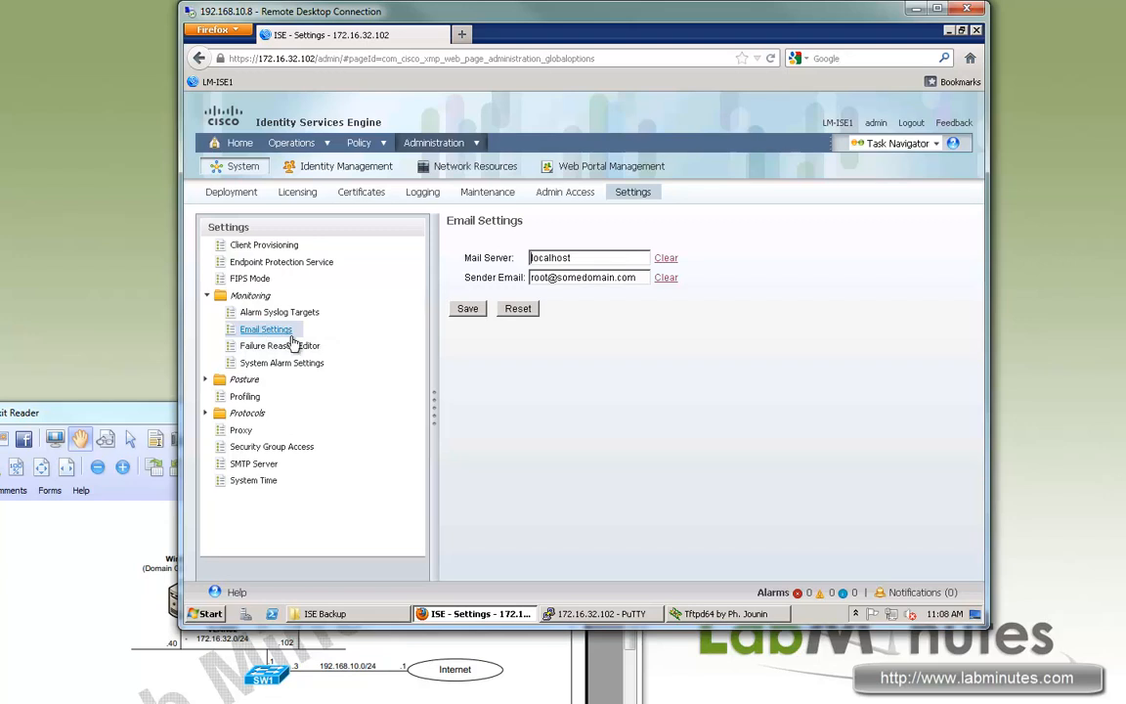
drag(624, 279, 485, 294)
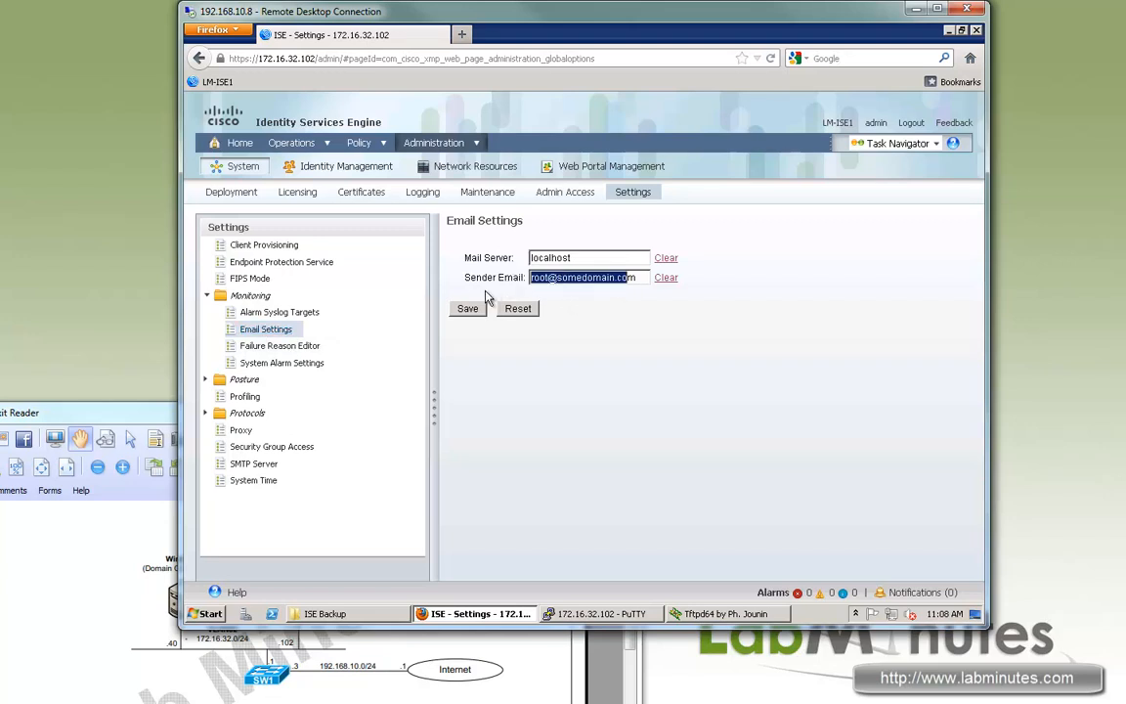
key(shift+Tab)
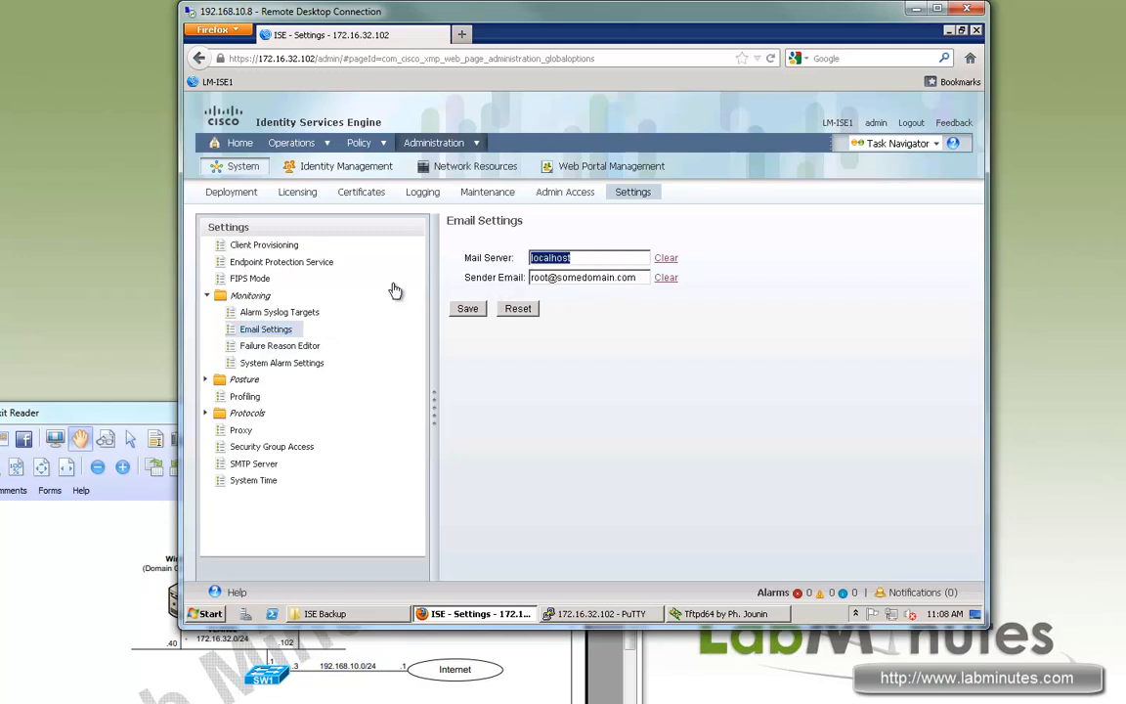
click(300, 369)
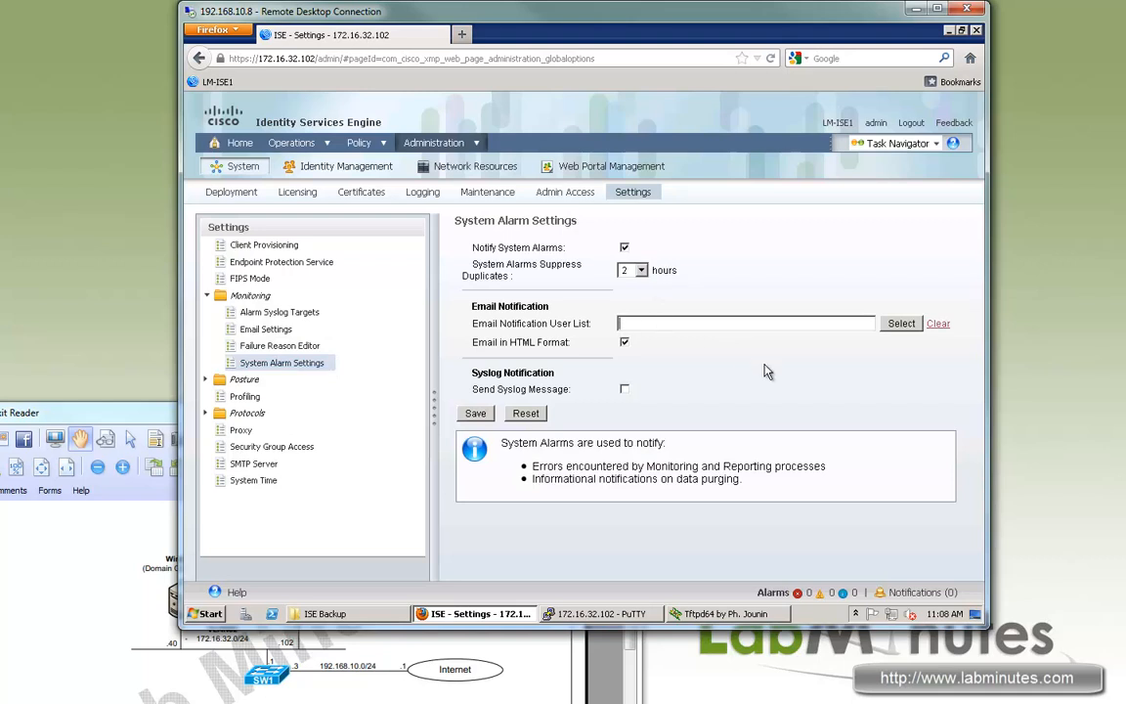
In System Alarm Settings, tick Send Syslog Message and save.
drag(558, 324, 487, 325)
click(803, 388)
drag(475, 344, 552, 345)
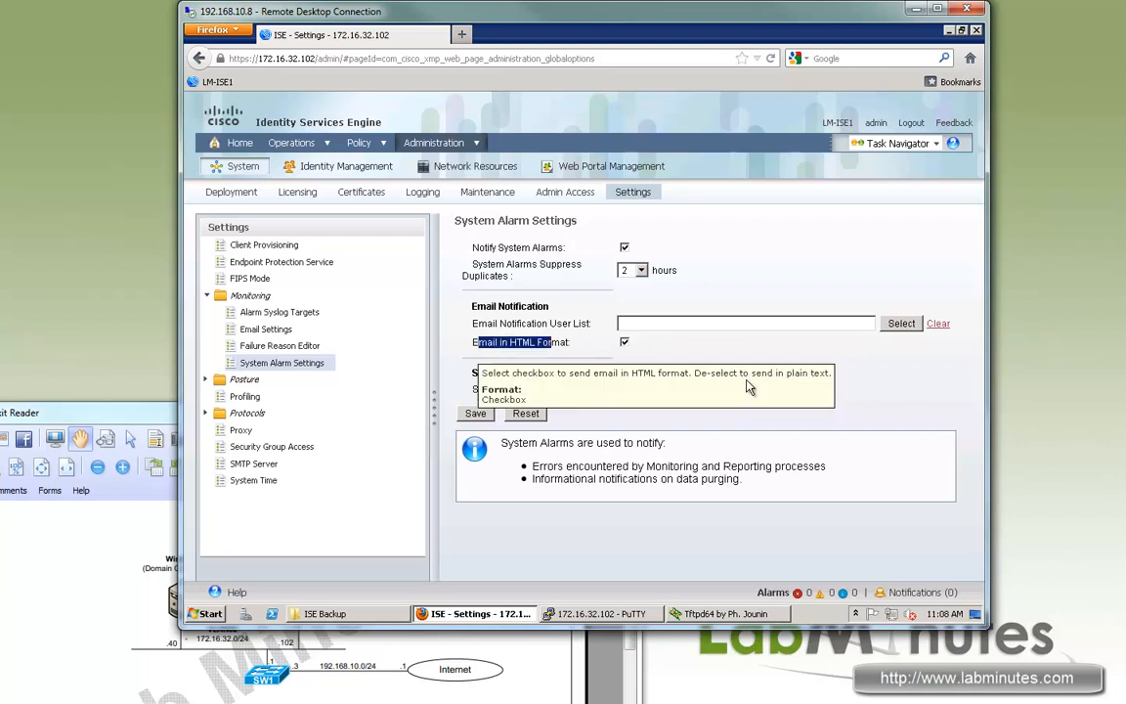
click(814, 379)
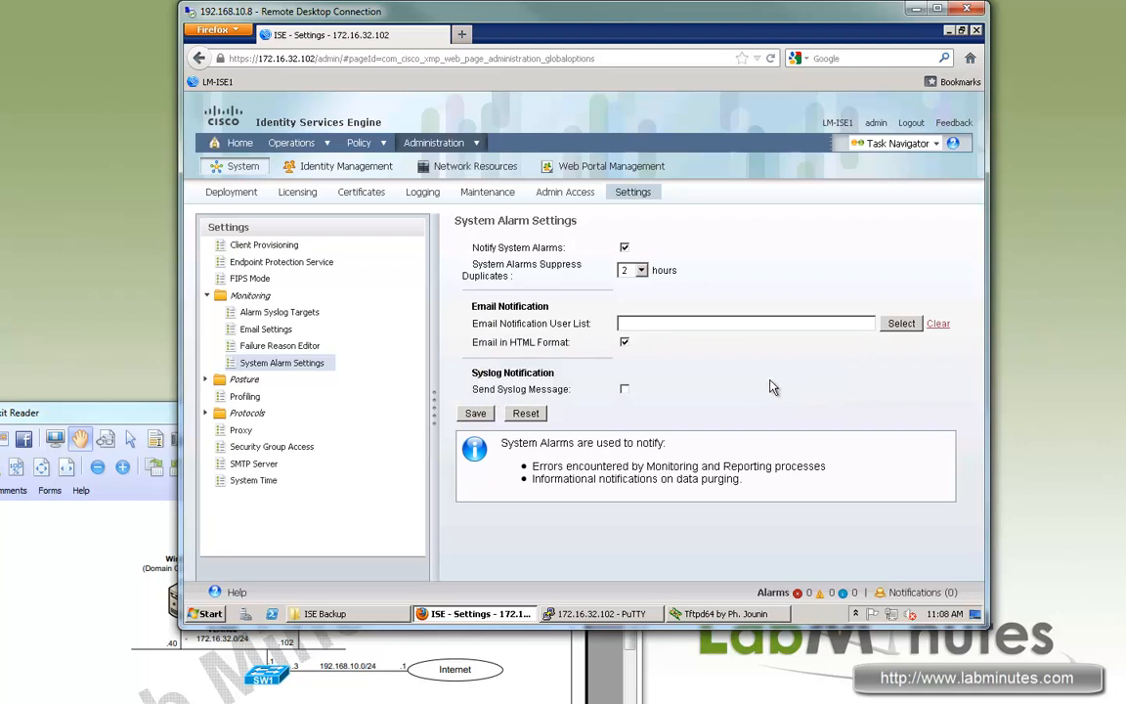
drag(476, 390, 552, 391)
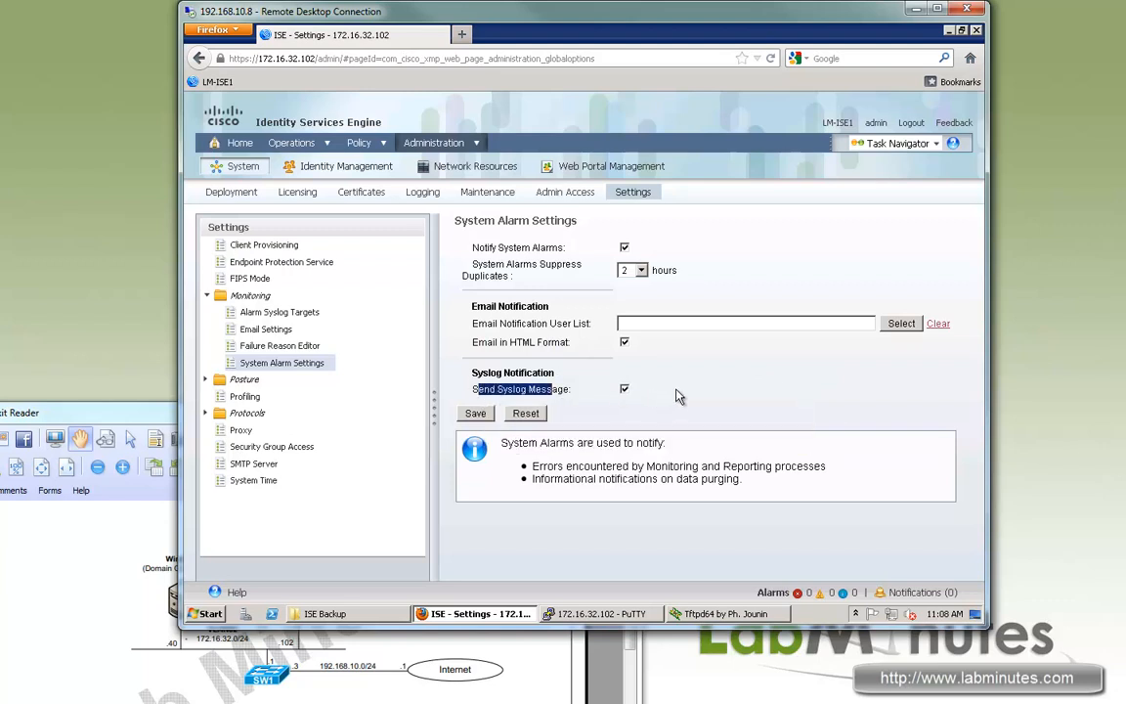
click(478, 415)
In Posture General Settings, auto-close the login success screen after 5 seconds.
click(207, 381)
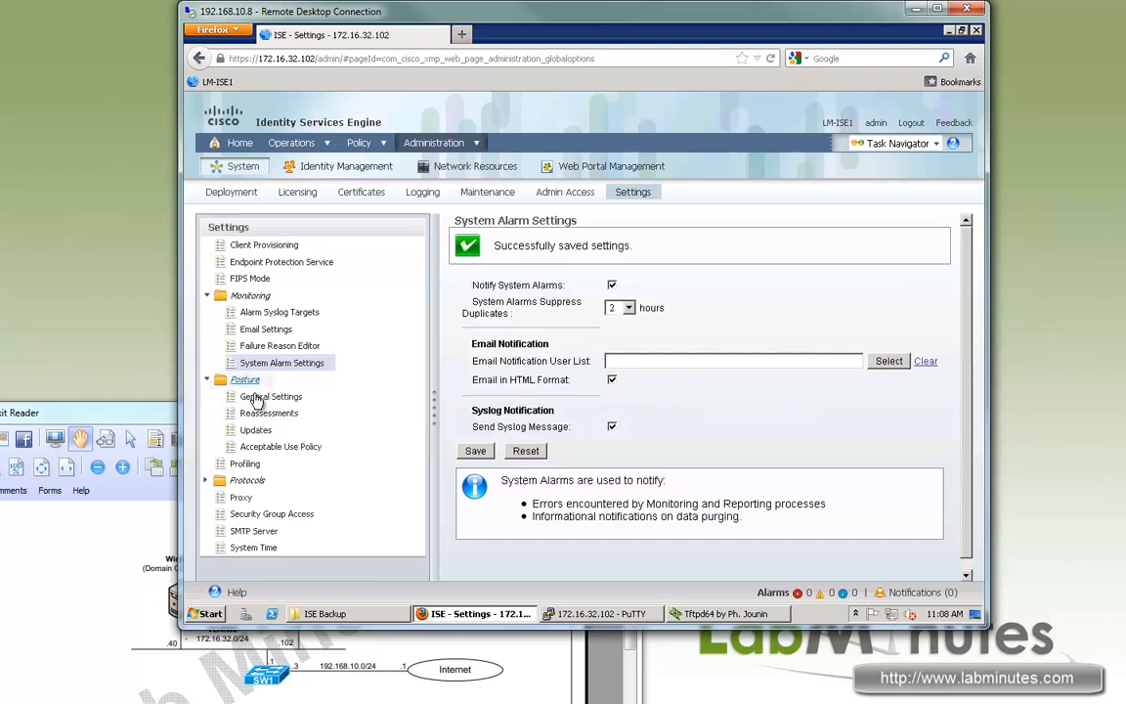
click(252, 397)
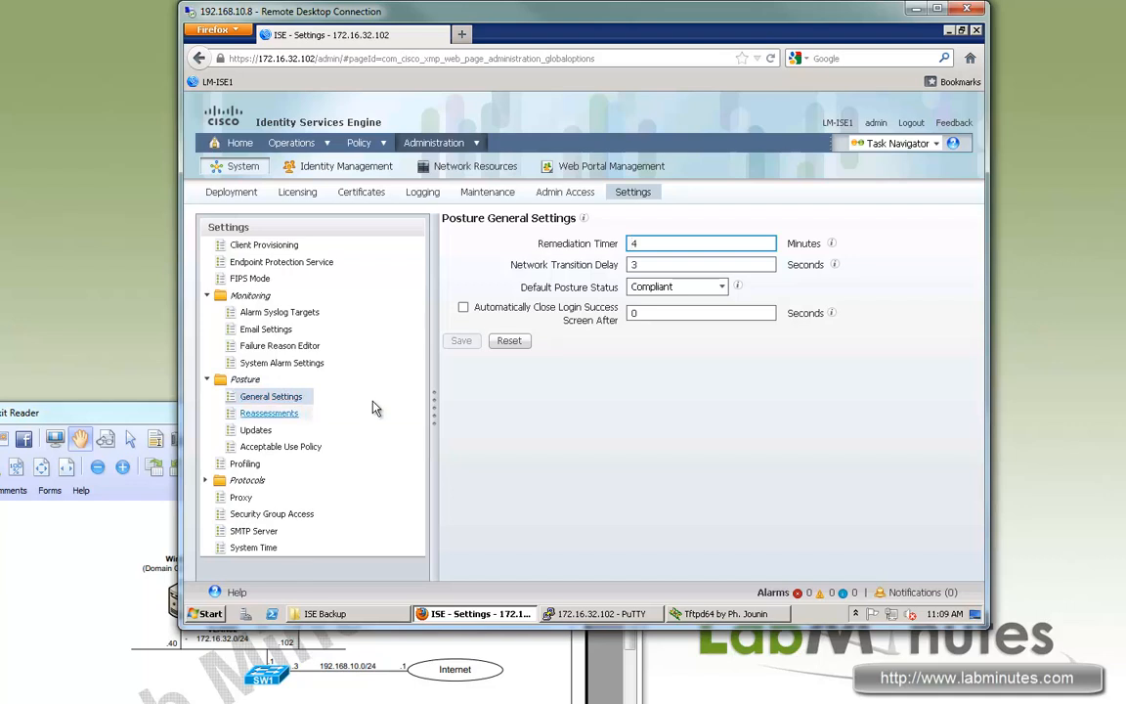
click(552, 412)
drag(684, 244, 604, 244)
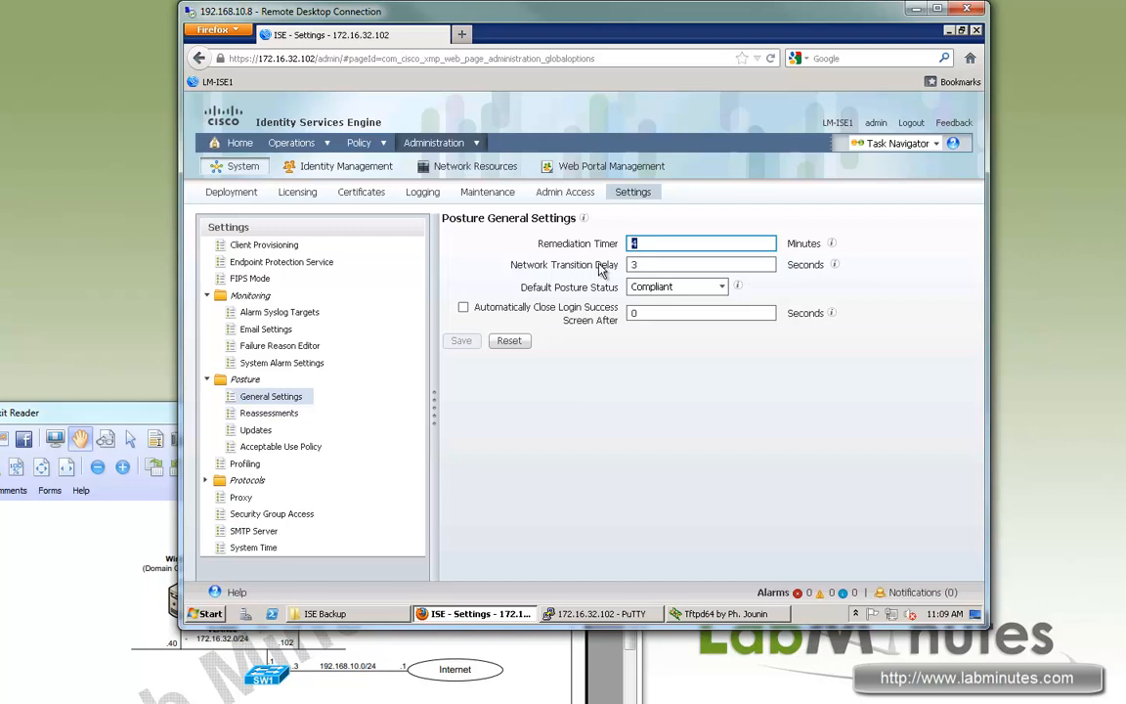
drag(609, 246, 596, 306)
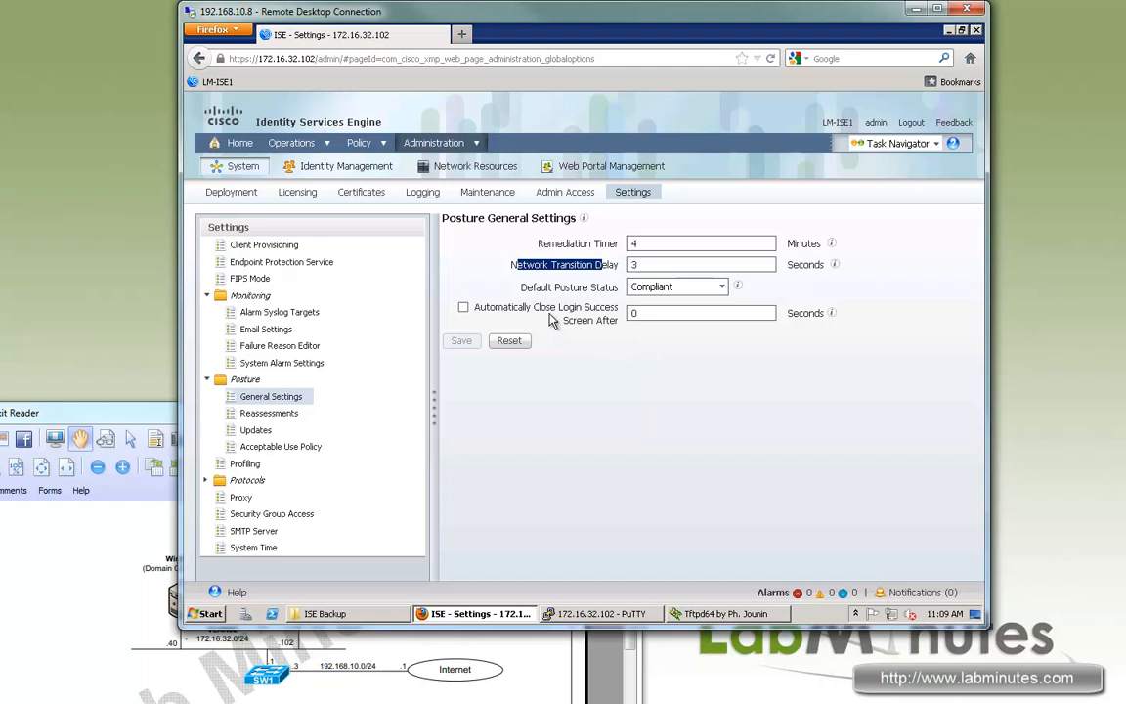
click(464, 308)
key(Tab)
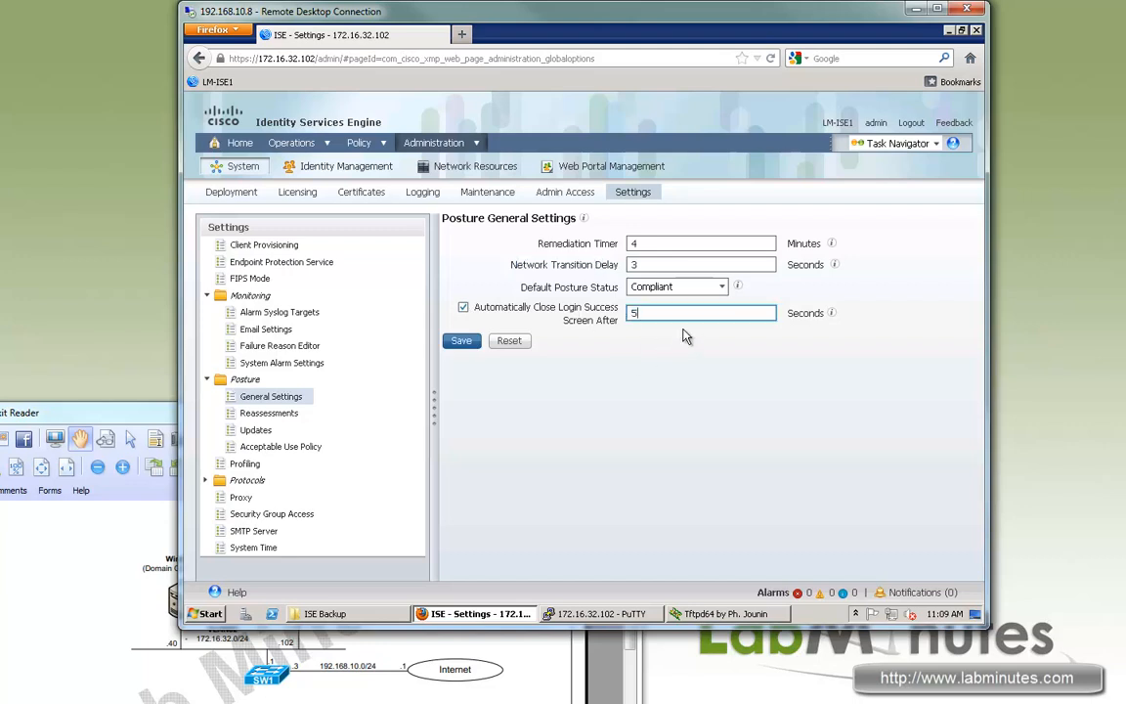
click(599, 375)
Set Default Posture Status to NonCompliant and save the posture general settings.
drag(603, 286, 534, 285)
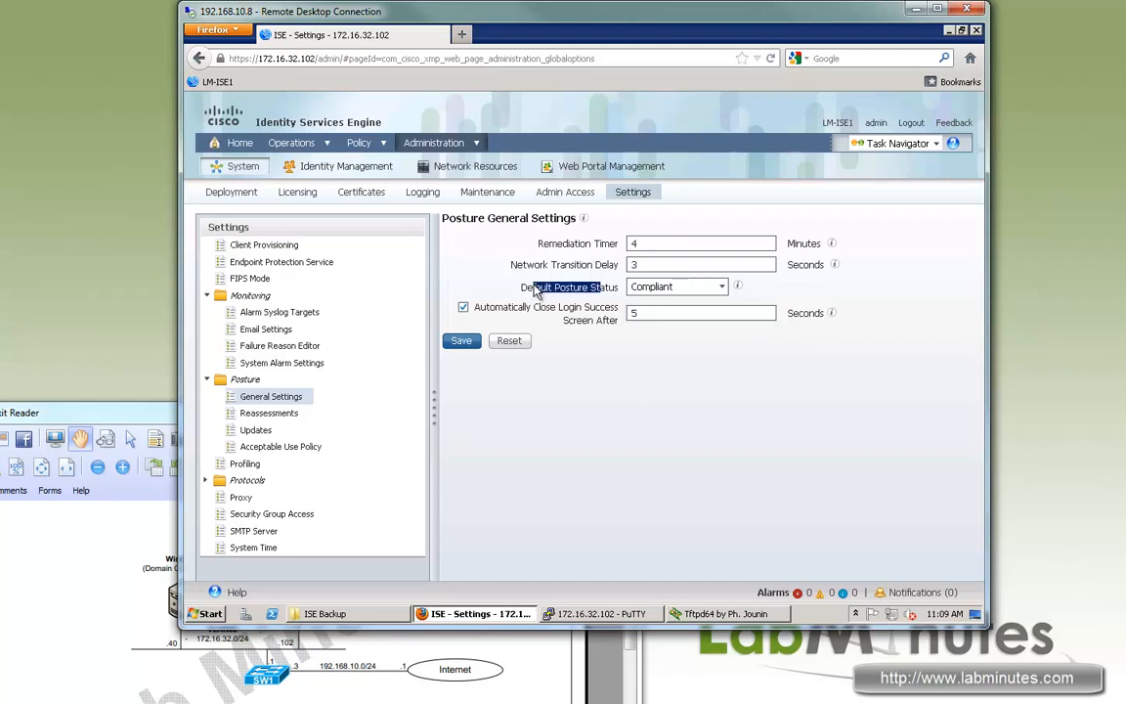
click(633, 361)
drag(601, 297, 537, 294)
click(724, 288)
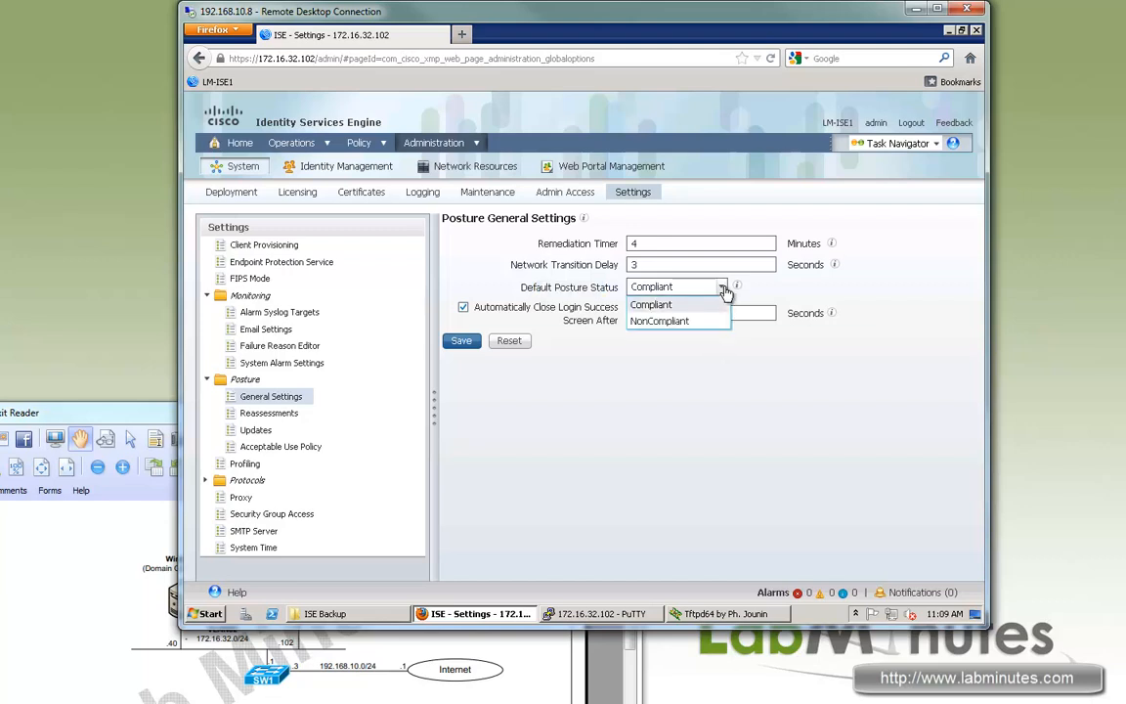
click(675, 324)
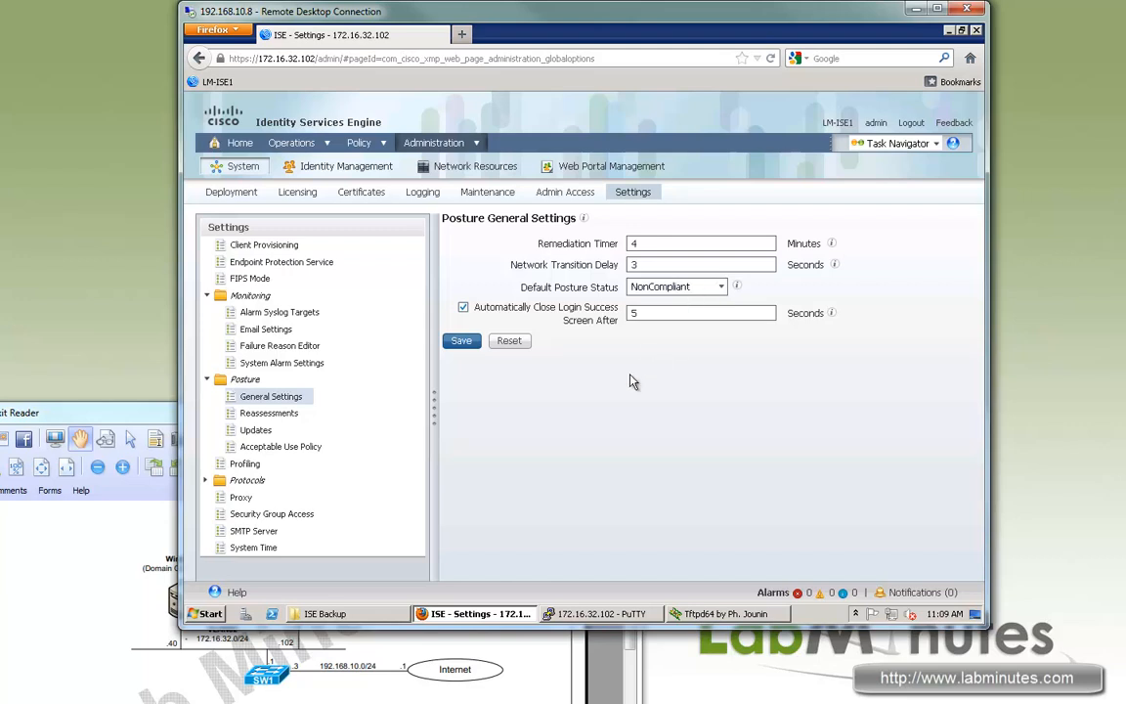
click(461, 340)
Open Posture Reassessments, start a new configuration, and scroll its form defaulting to 240 minutes.
click(269, 413)
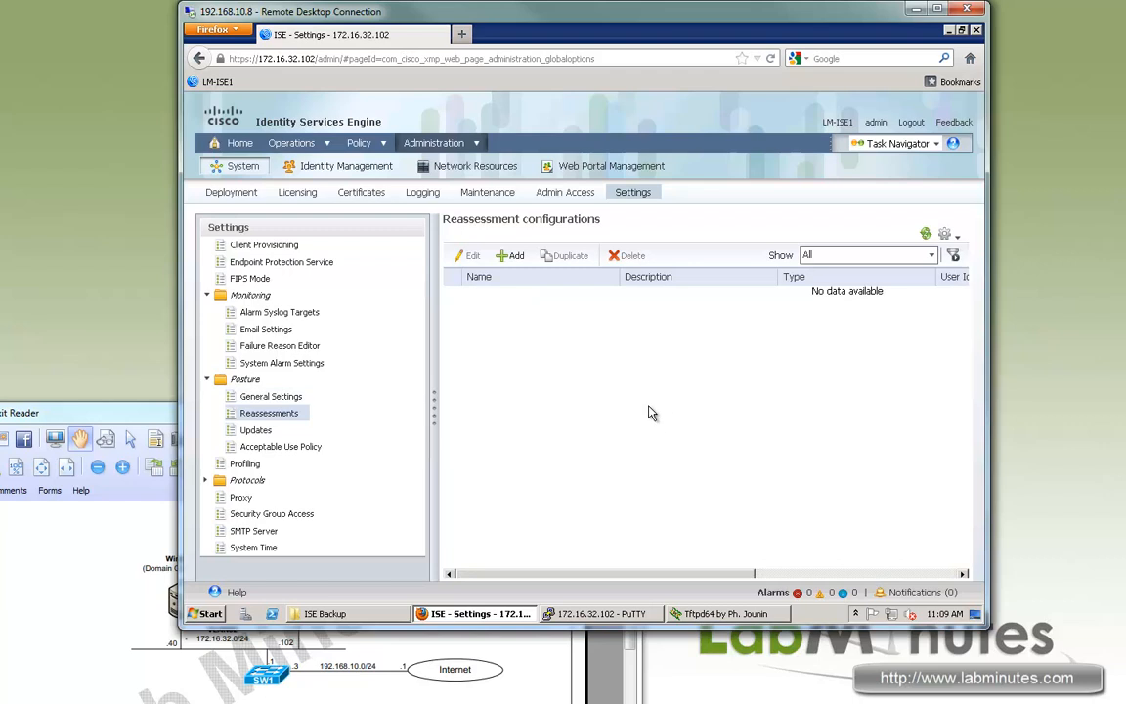
double_click(253, 415)
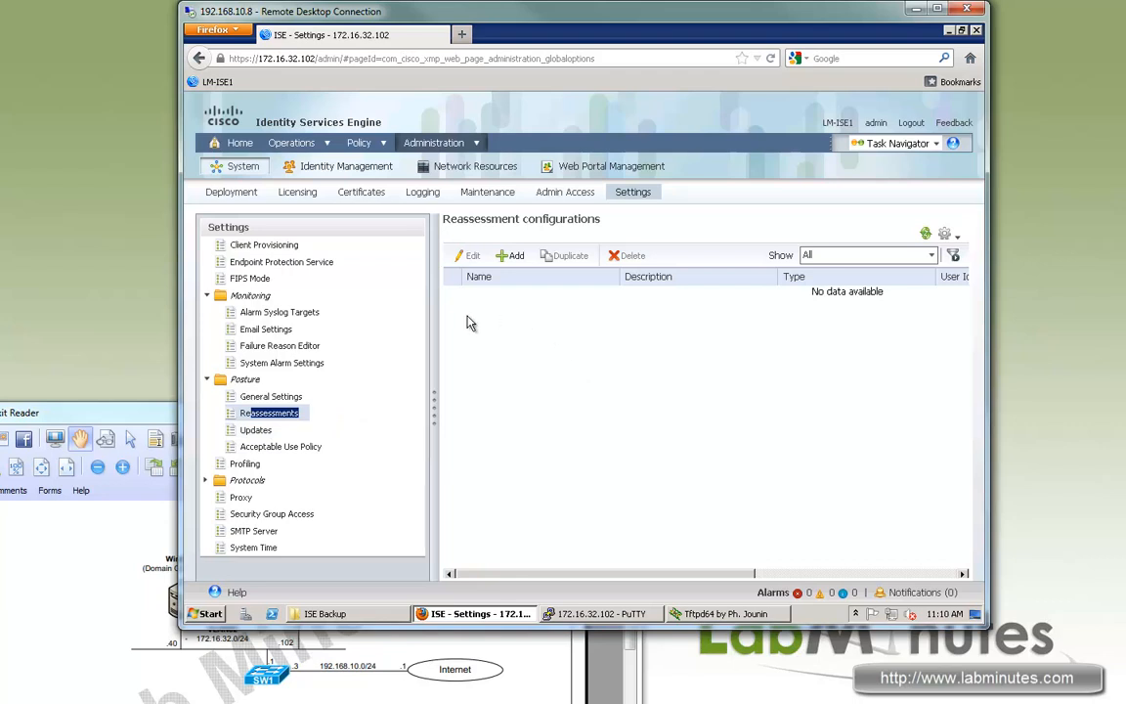
click(514, 258)
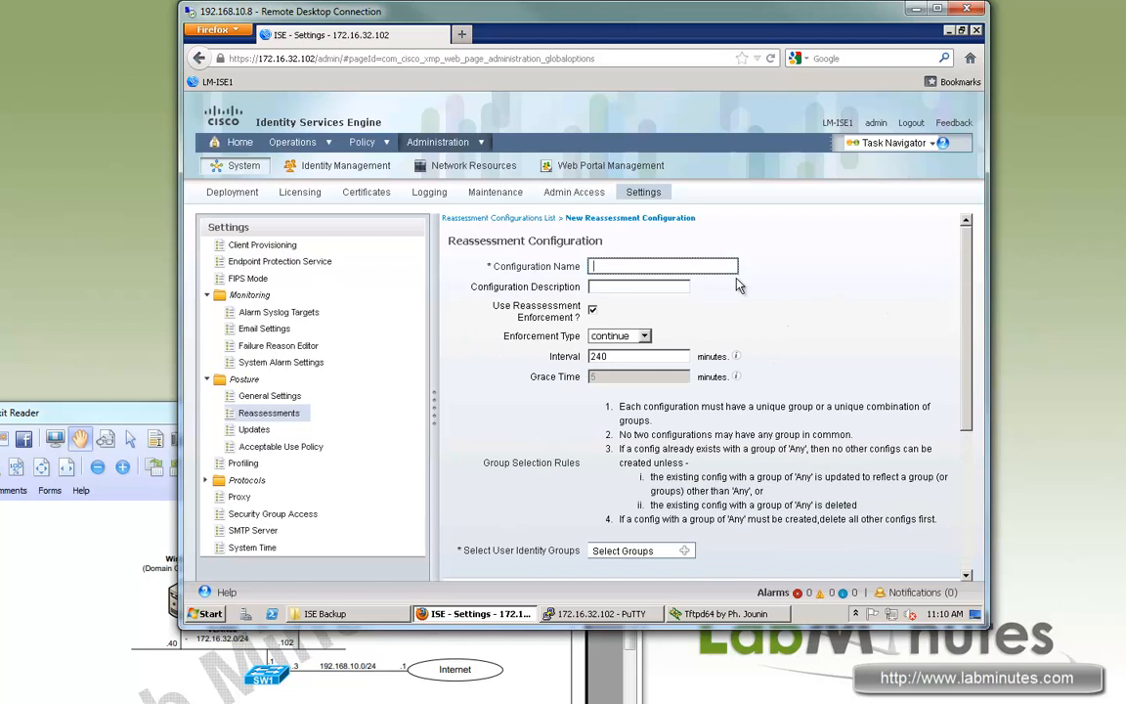
drag(974, 277, 980, 375)
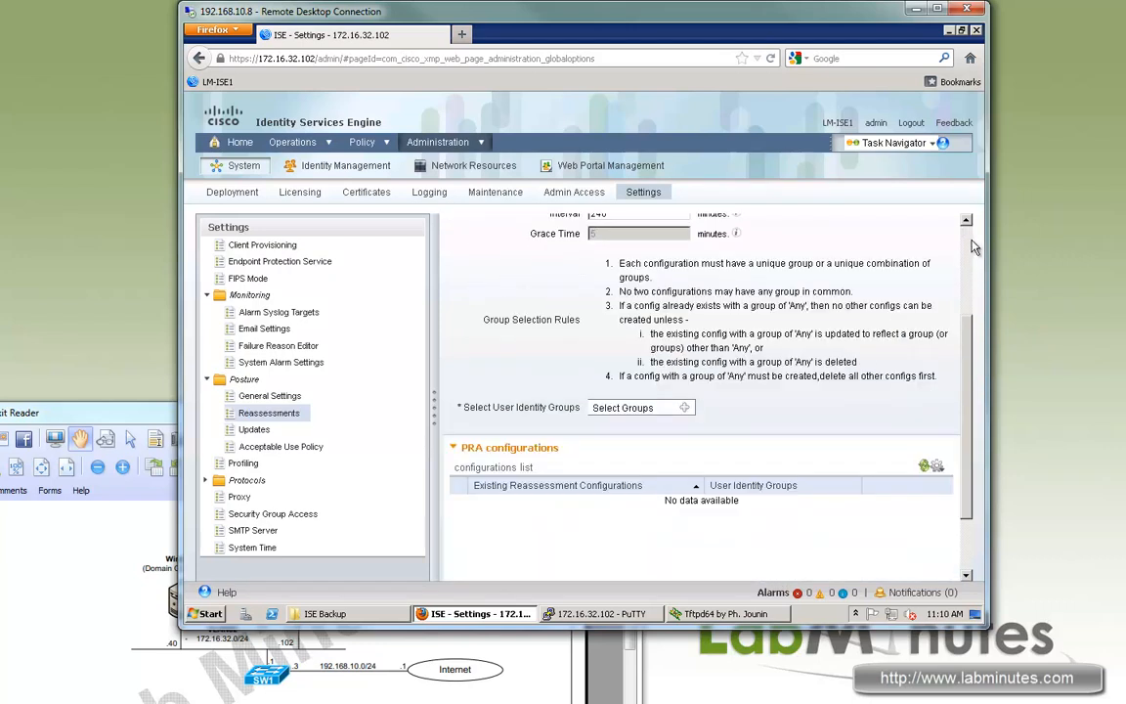
scroll(878, 232, up, 3)
Enable automatic posture update checks starting at 00:00:00 every 2 hours and save.
click(246, 430)
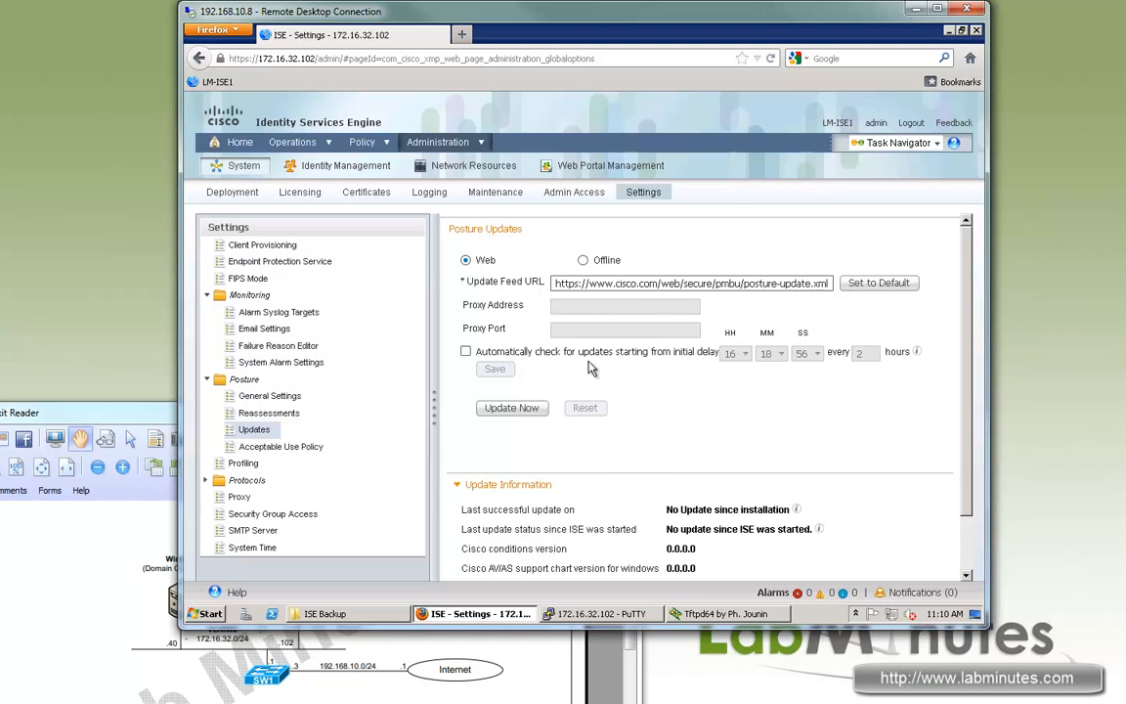
click(467, 352)
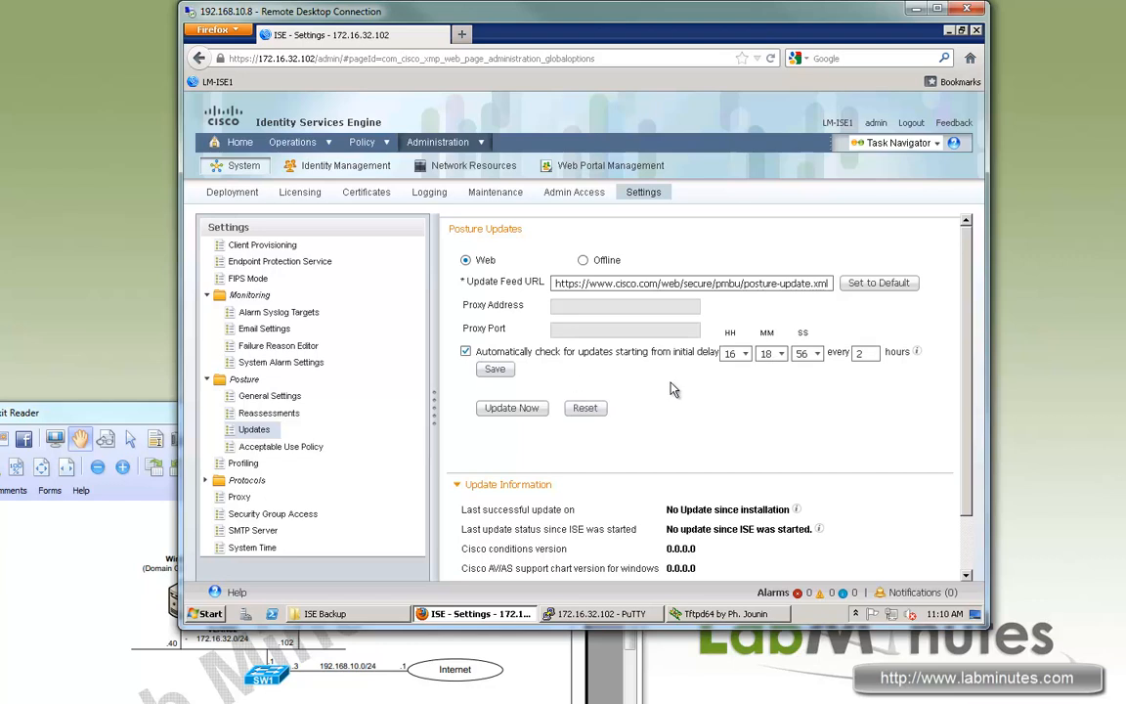
click(745, 353)
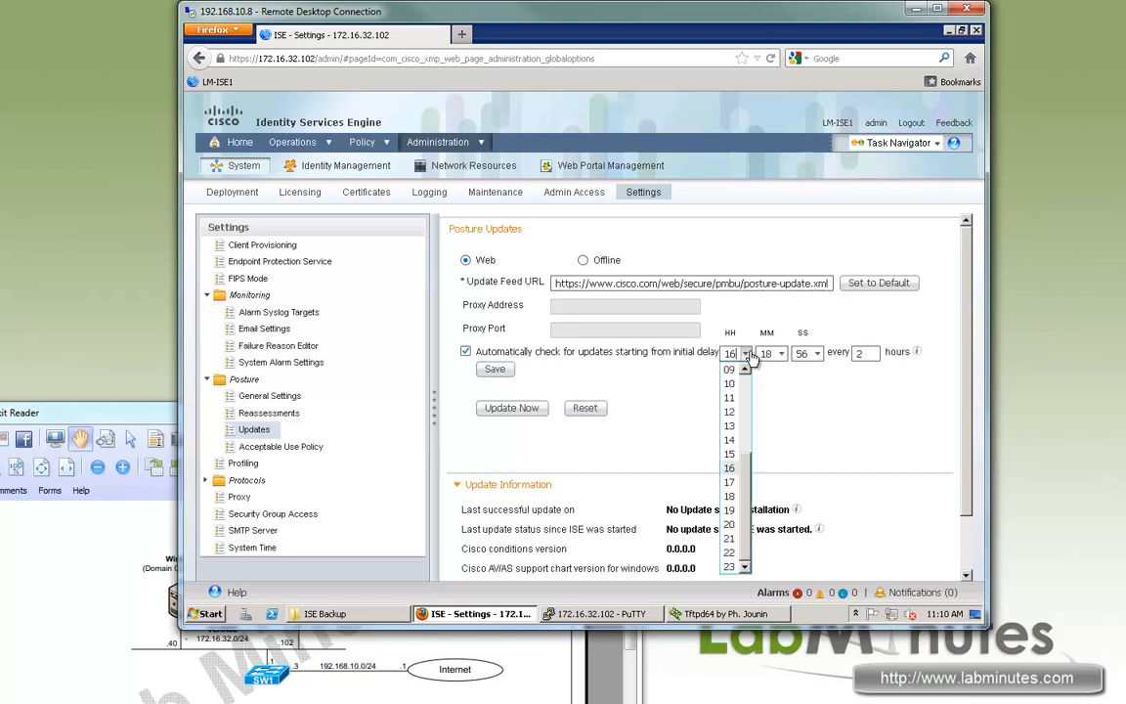
scroll(744, 377, up, 3)
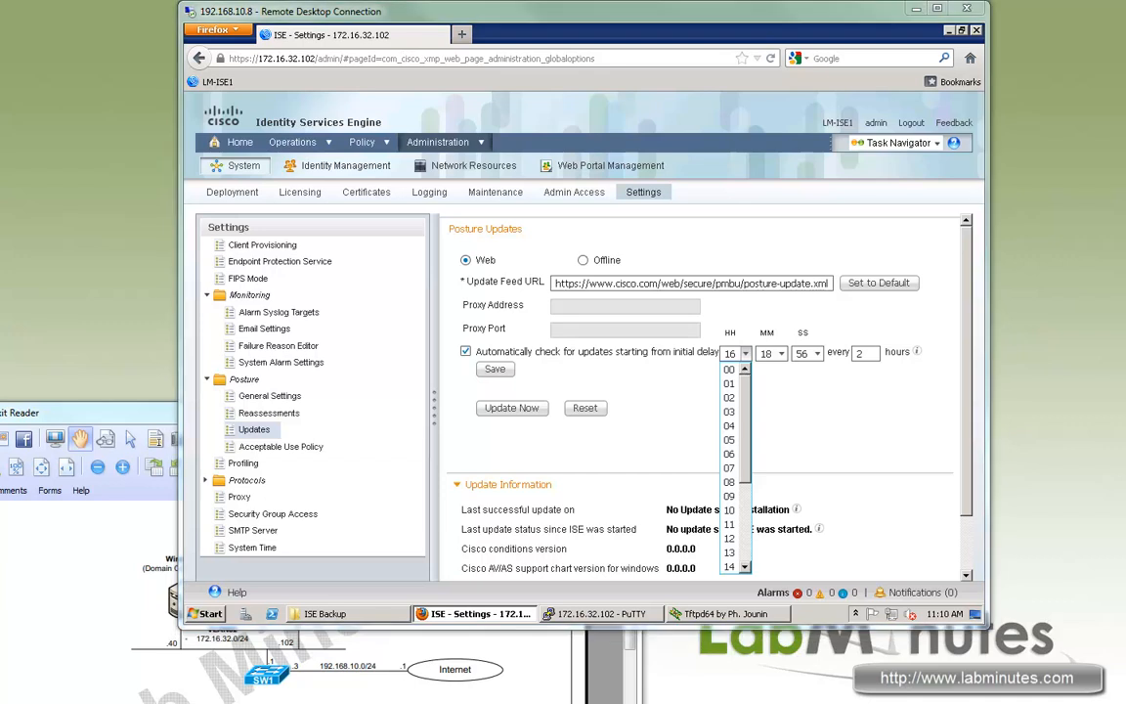
click(730, 370)
click(781, 353)
scroll(781, 385, up, 6)
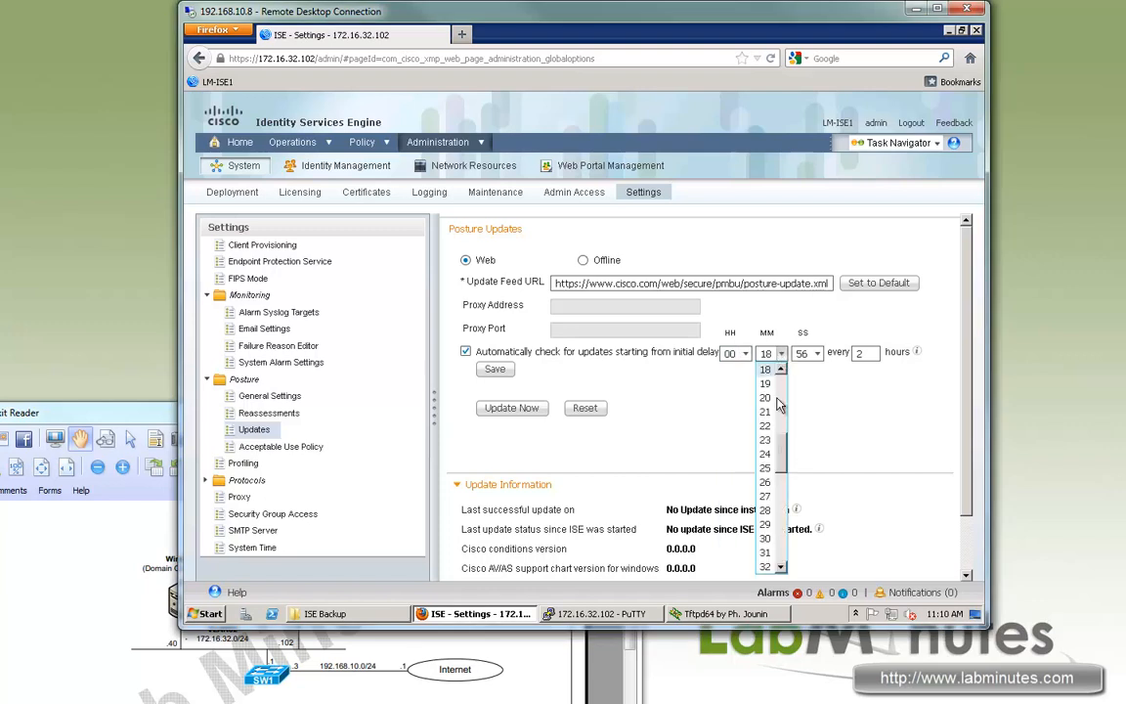
click(766, 369)
click(818, 353)
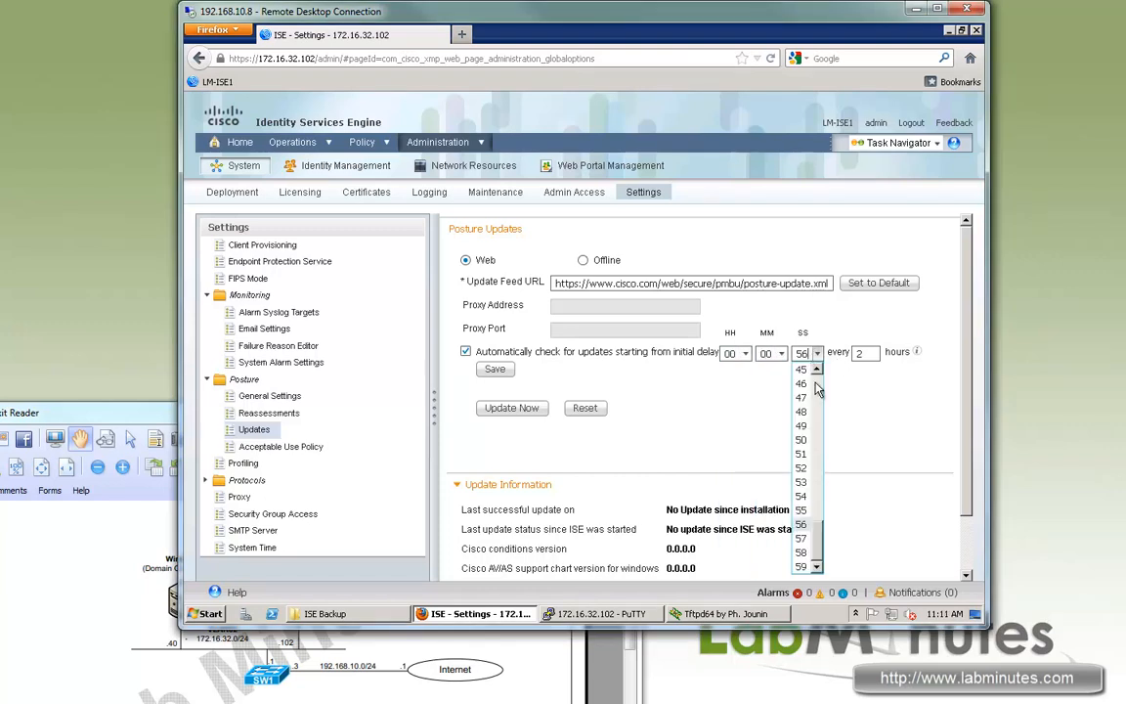
drag(817, 524, 809, 370)
click(802, 371)
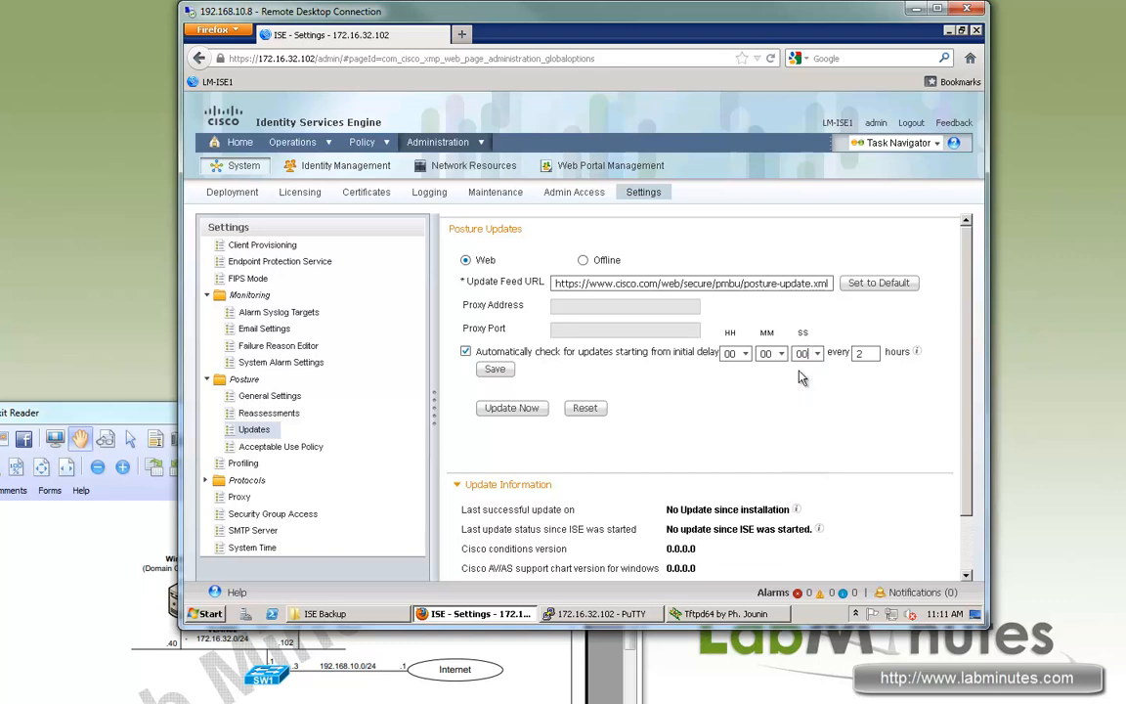
click(495, 368)
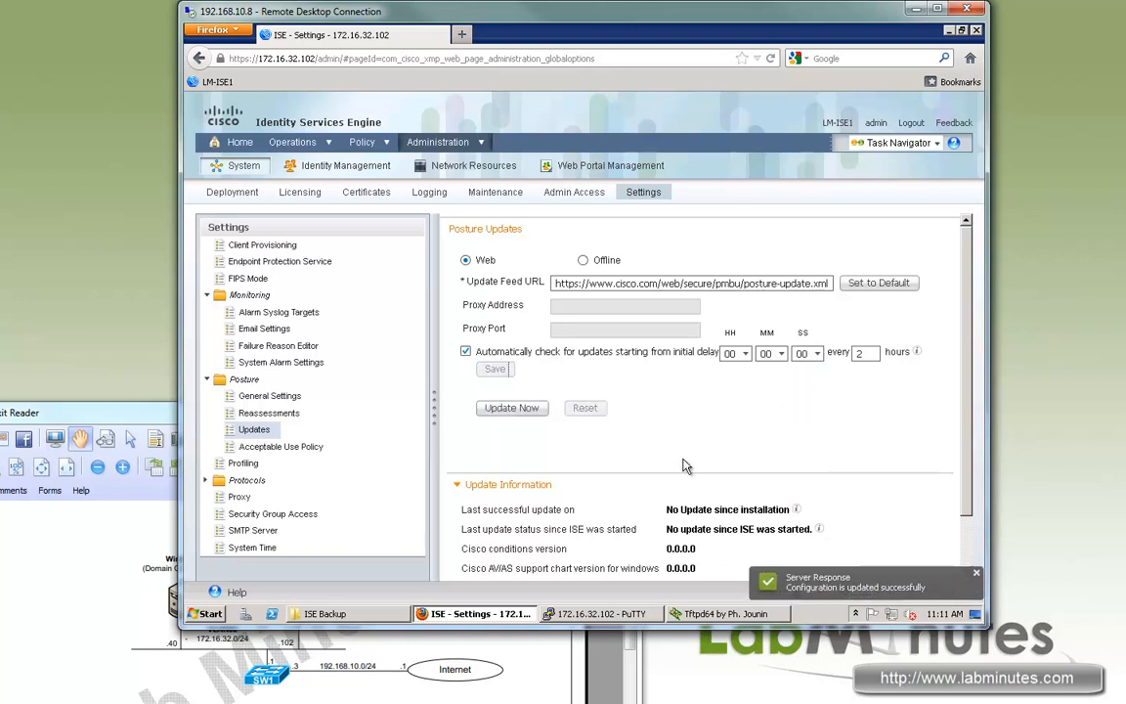
Request an immediate posture update, confirm it, and dismiss the already-running error.
click(631, 460)
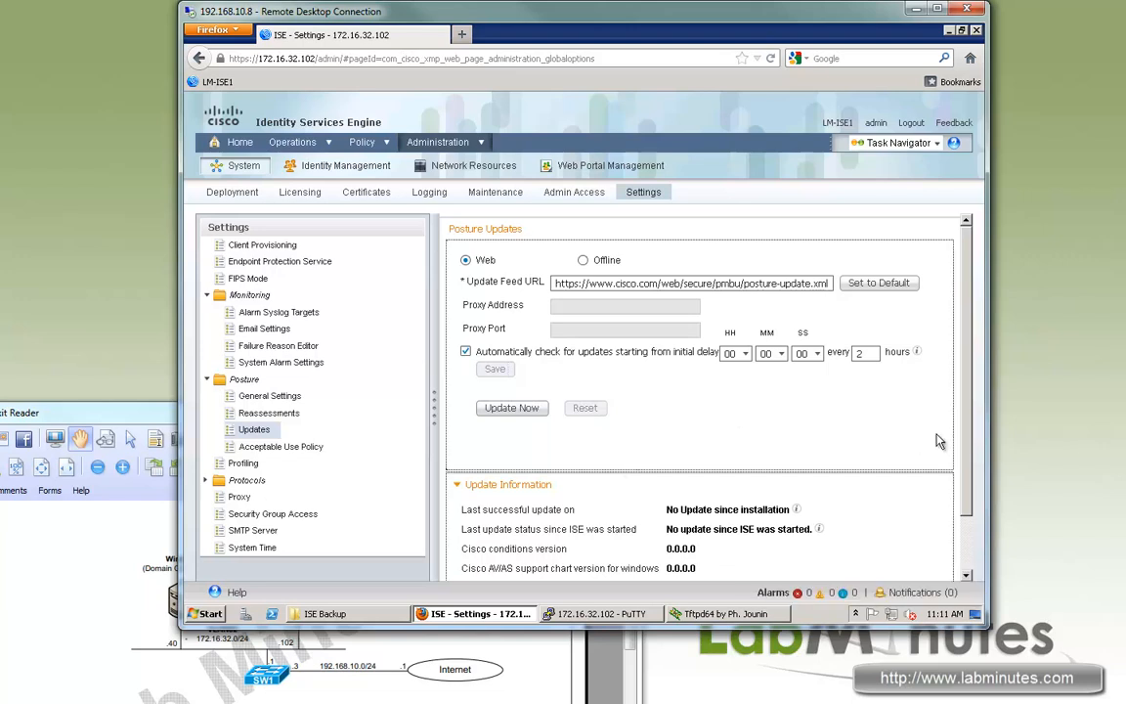
scroll(968, 484, down, 1)
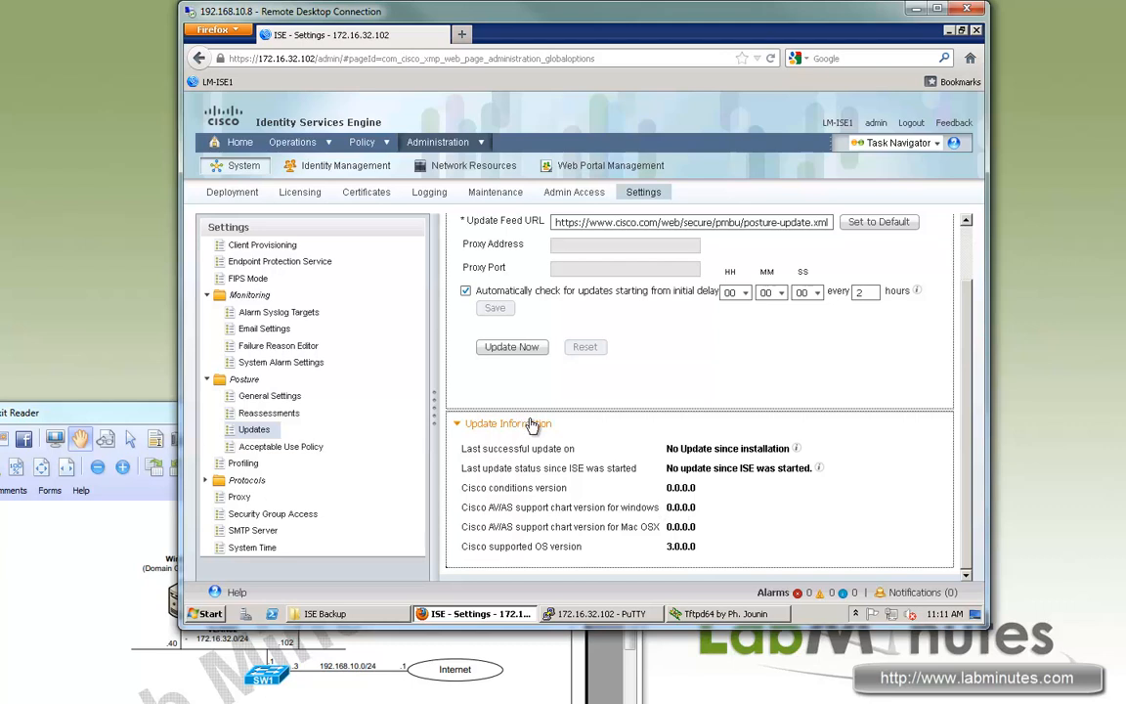
click(517, 352)
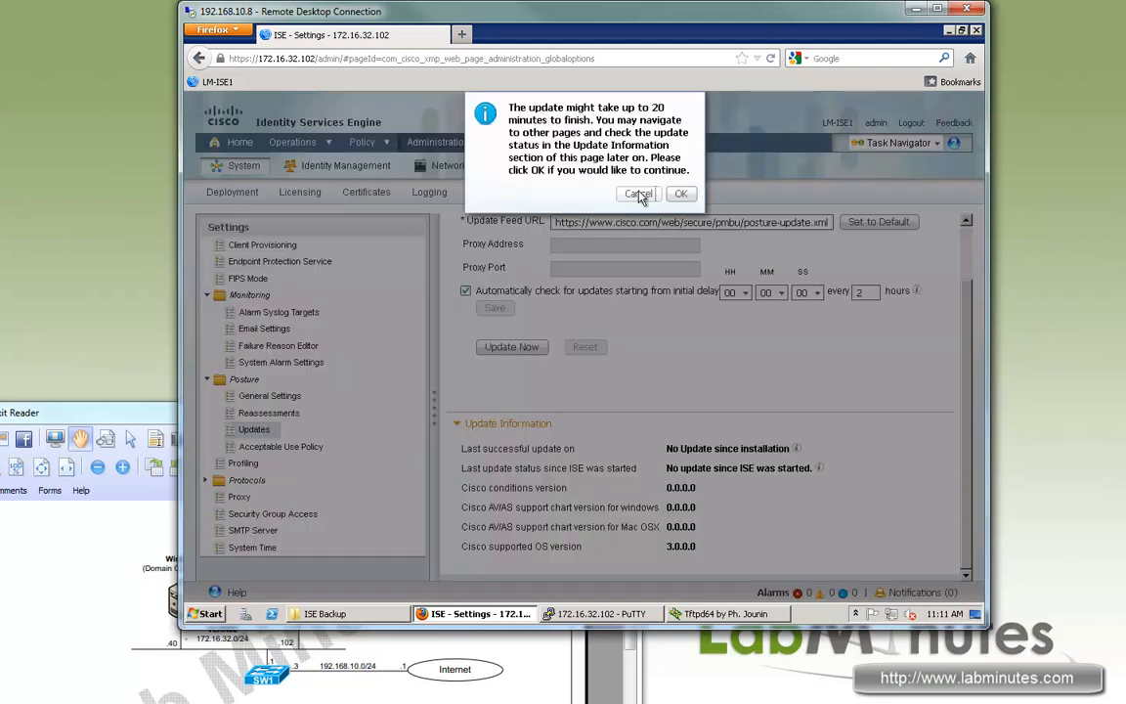
click(685, 194)
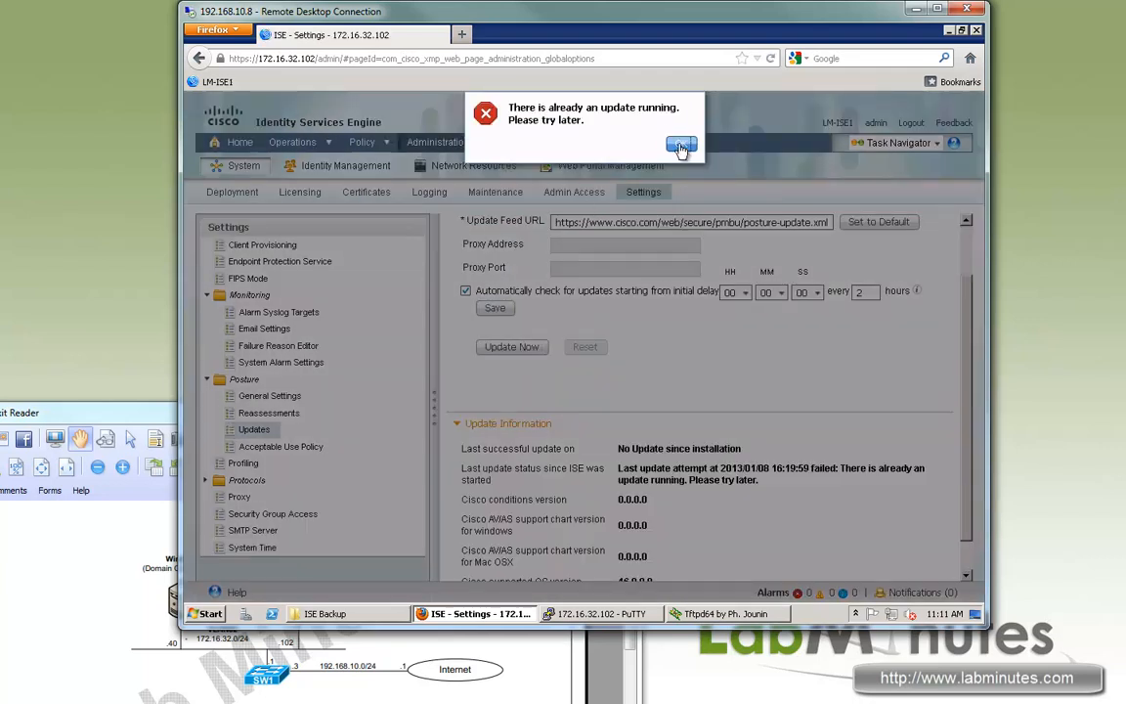
click(681, 147)
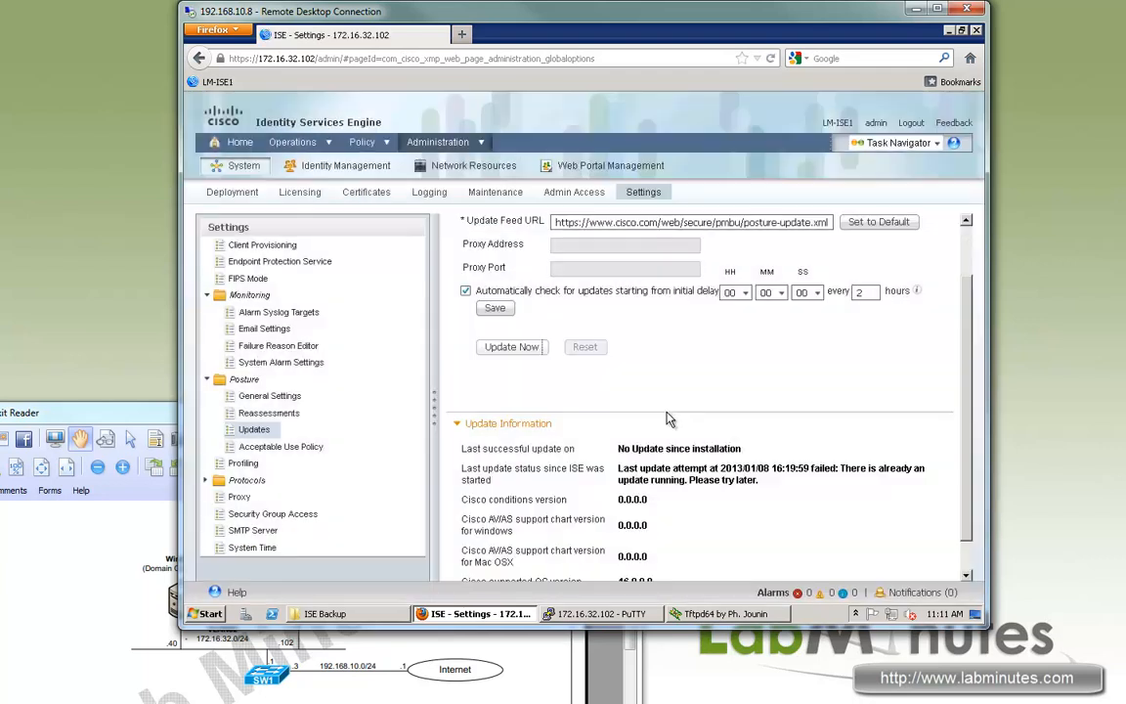
drag(514, 292, 849, 391)
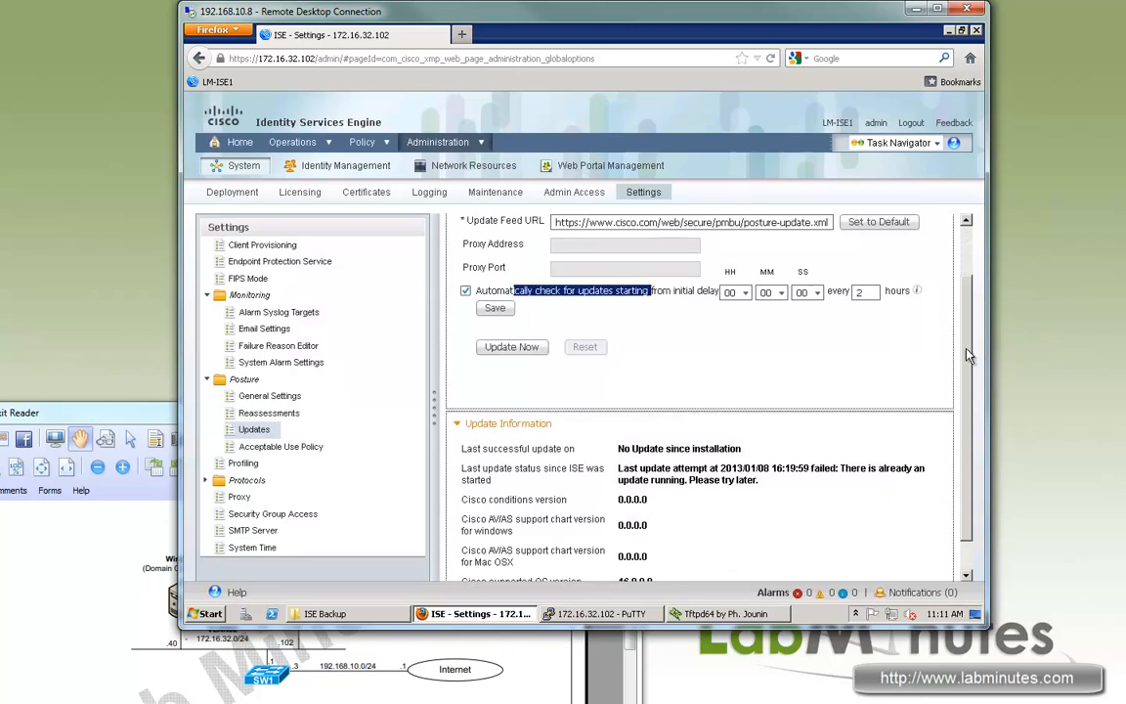
drag(966, 304, 966, 278)
scroll(955, 420, down, 2)
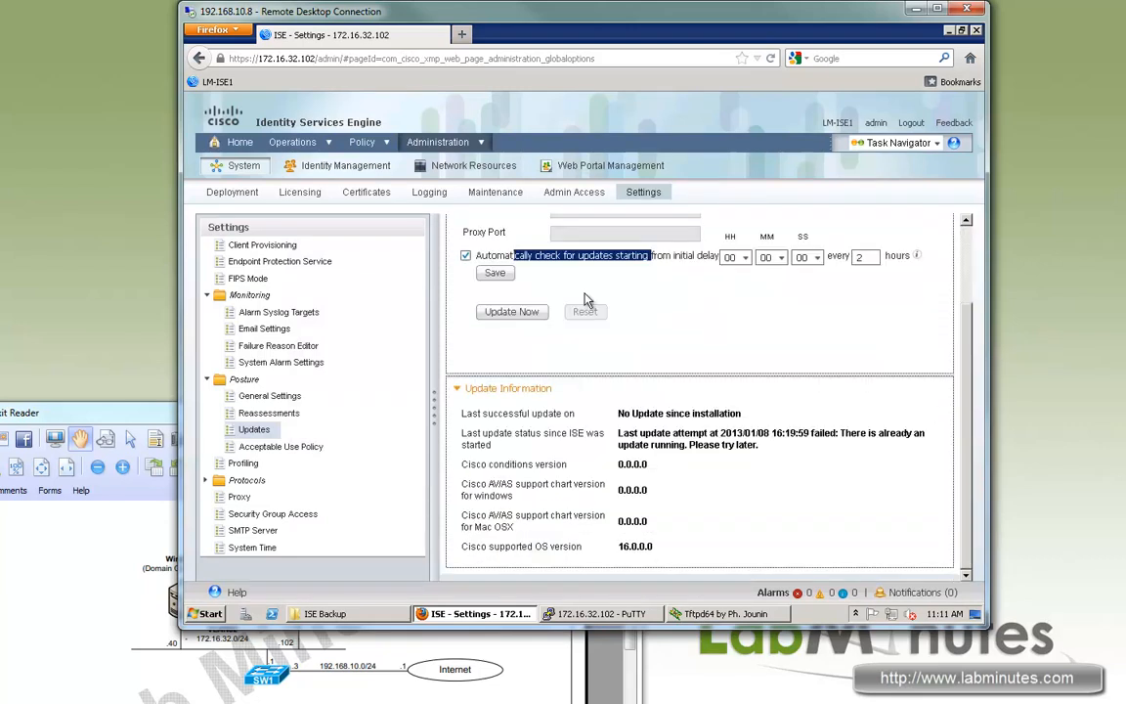
click(362, 460)
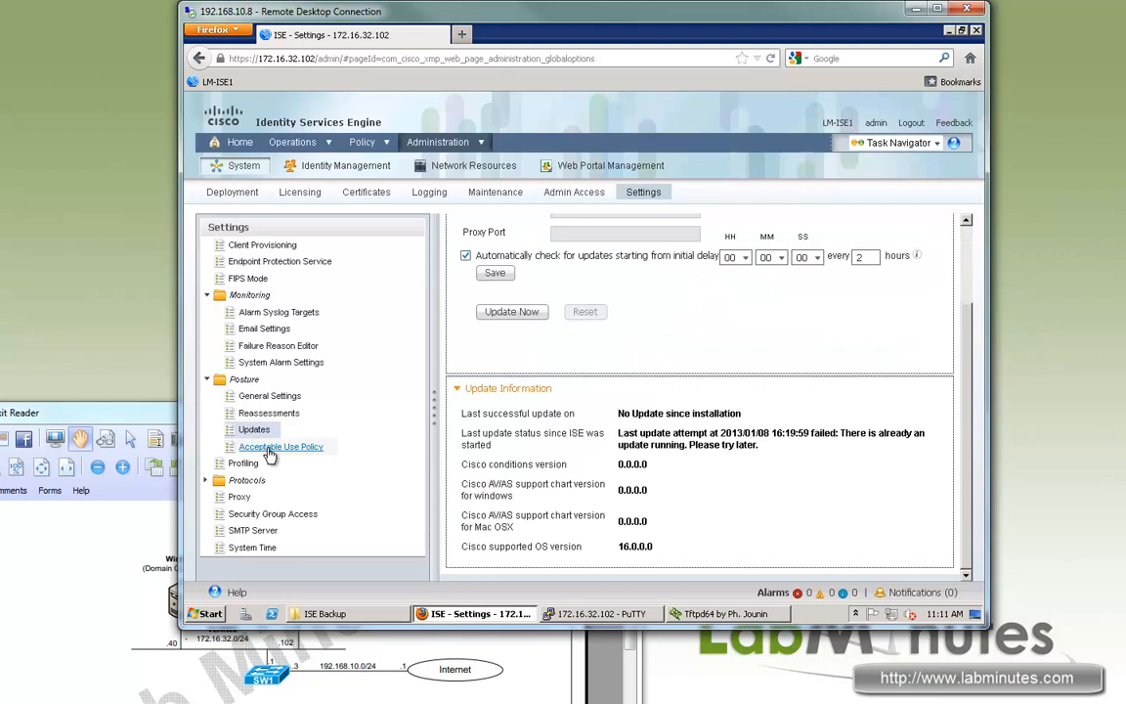
Open Posture > Acceptable Use Policy and scroll to the empty AUP configurations list.
click(328, 448)
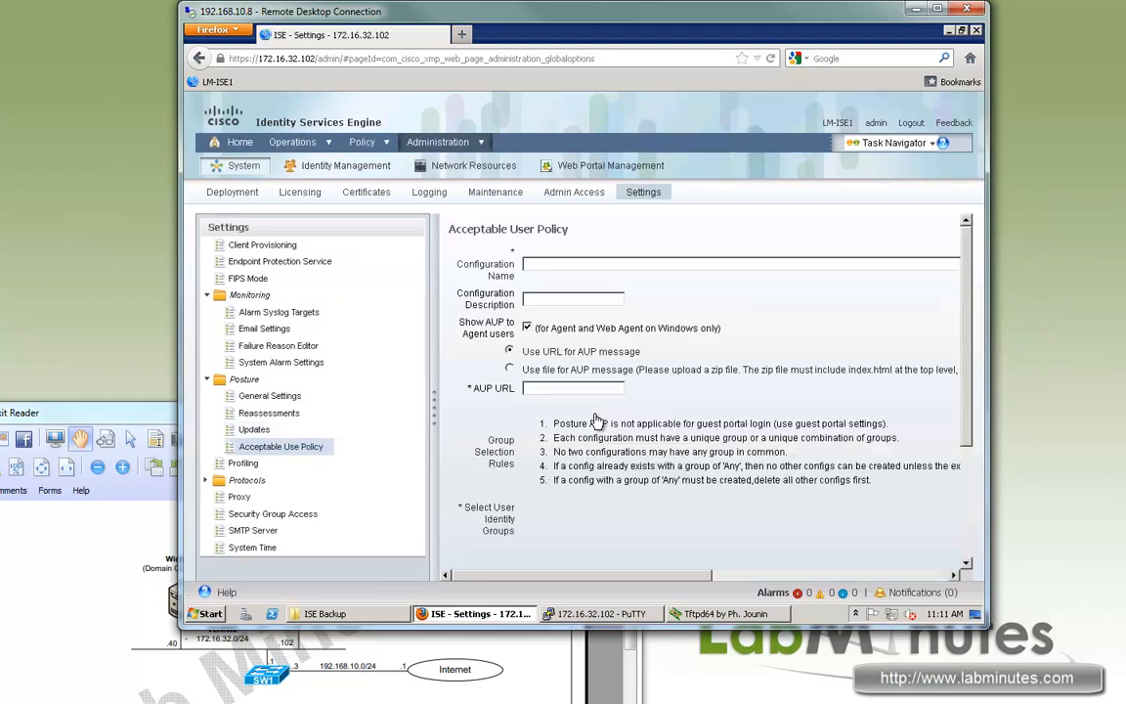
scroll(762, 423, down, 3)
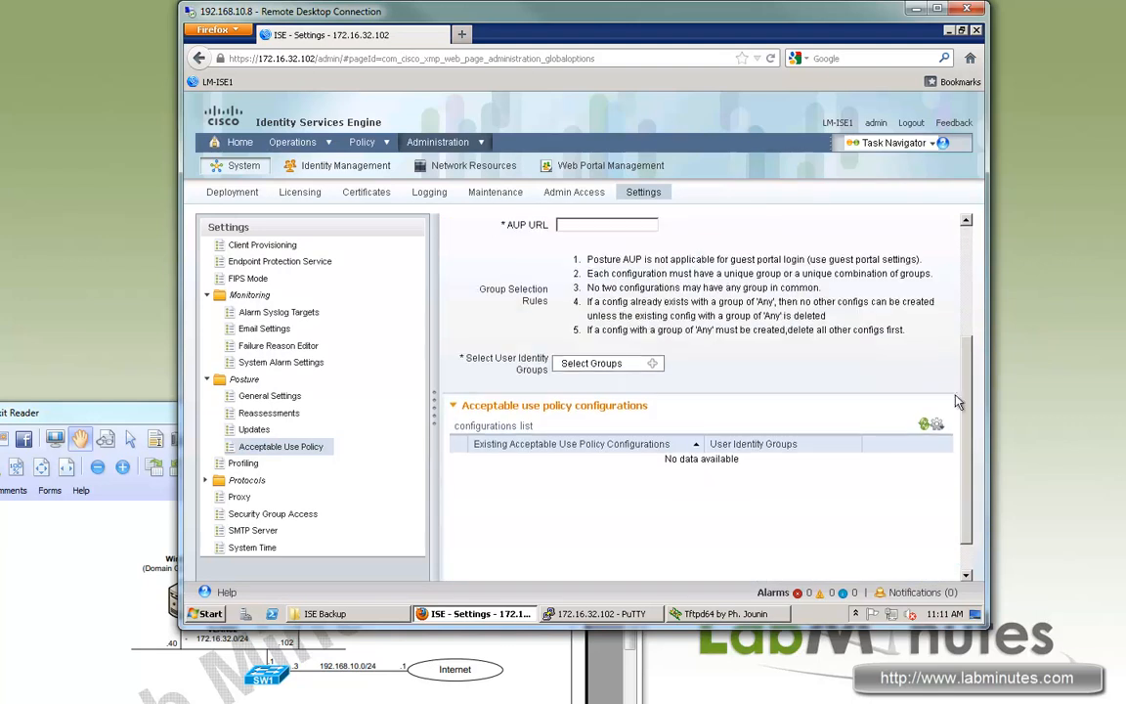
scroll(960, 344, up, 2)
scroll(962, 350, down, 4)
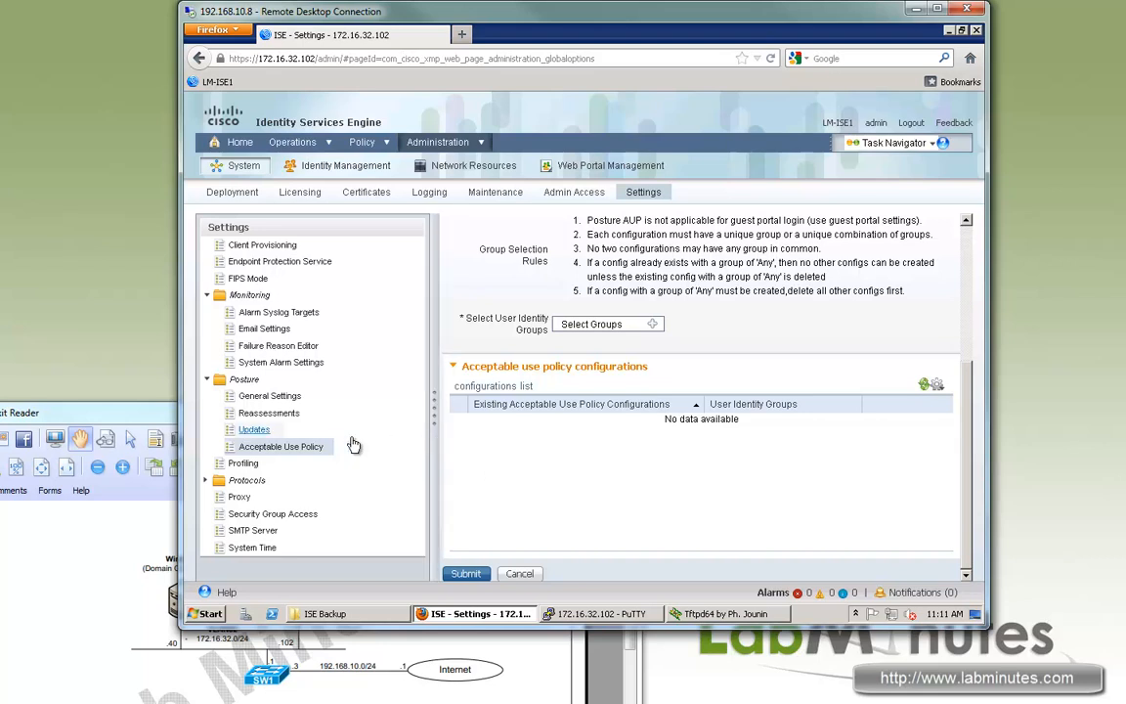
Set the Profiler Configuration CoA Type to Port Bounce and save.
click(243, 463)
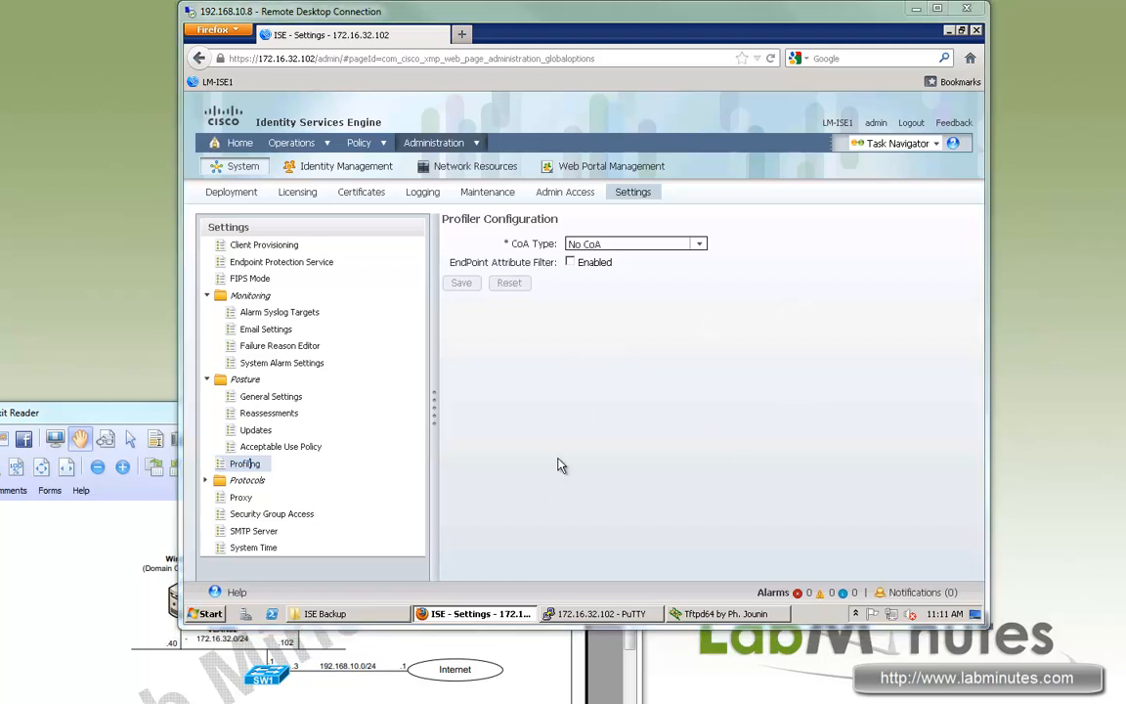
click(699, 246)
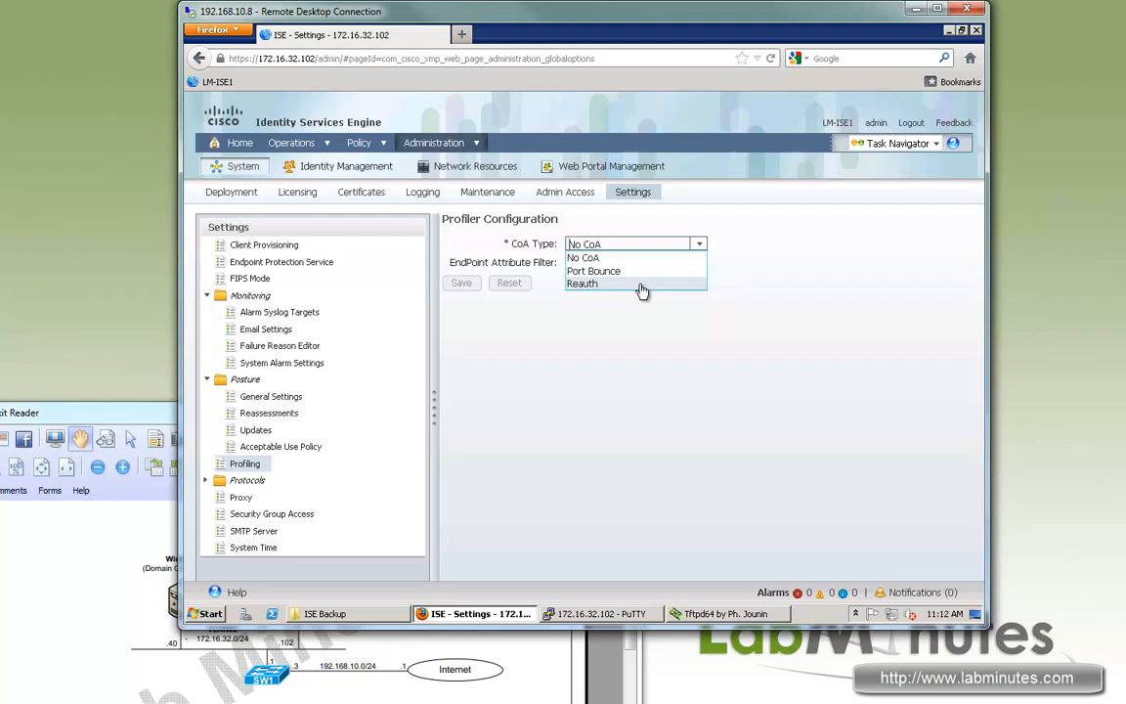
click(602, 271)
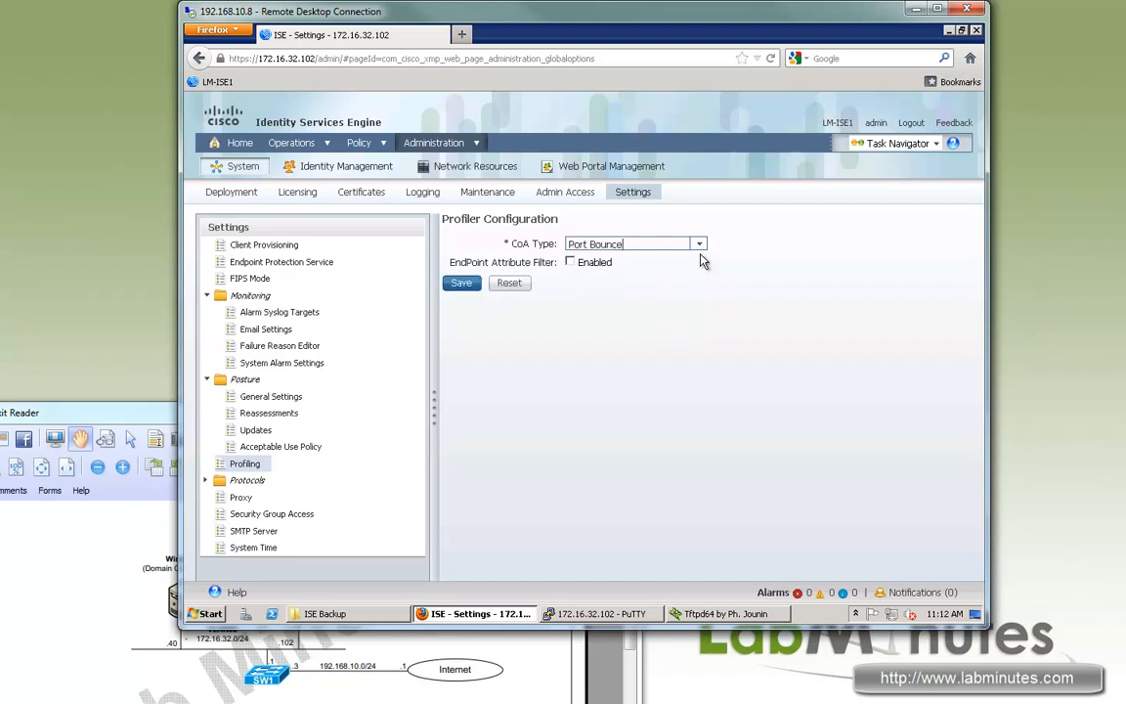
click(456, 282)
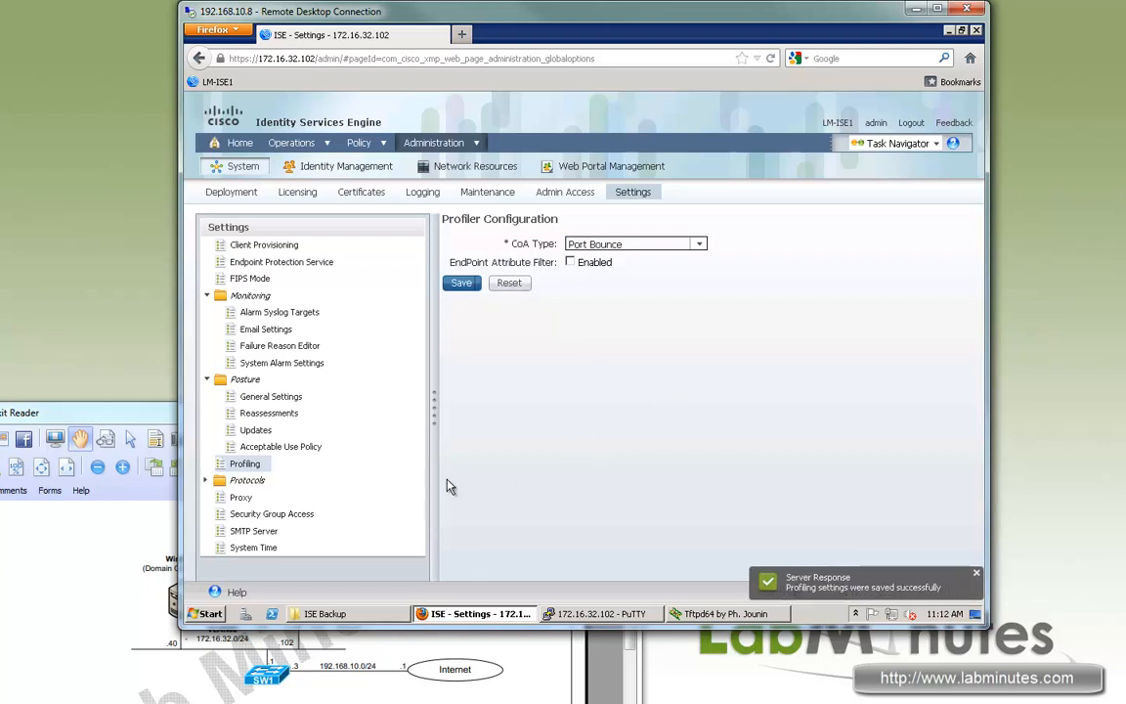
Expand the Protocols group and its EAP-FAST settings in the Settings tree.
click(206, 481)
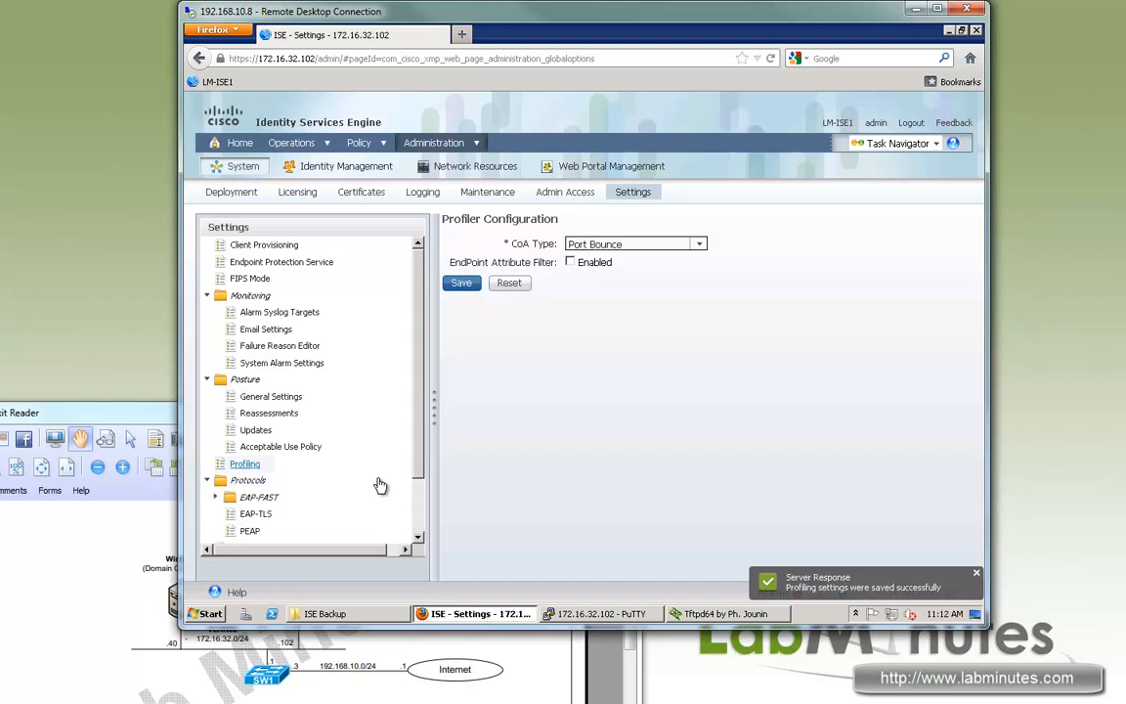
scroll(380, 482, down, 1)
click(219, 440)
scroll(377, 393, down, 1)
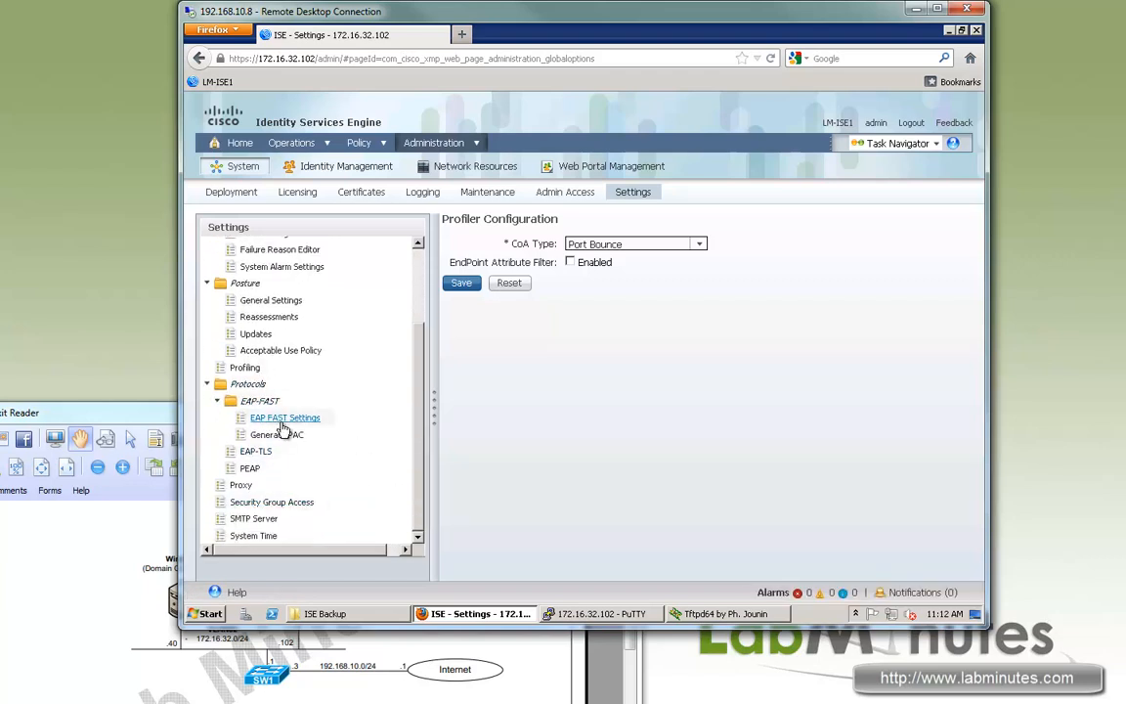
Browse the EAP-FAST pages, then enable EAP-TLS session resume and save.
click(285, 418)
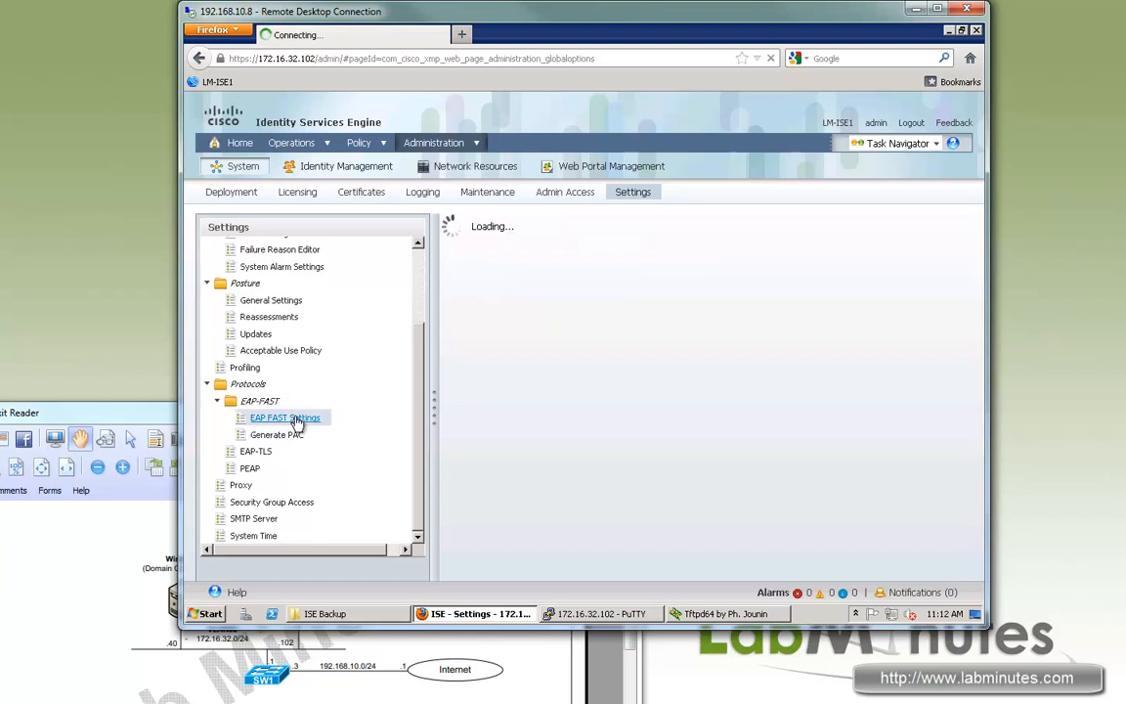
click(266, 435)
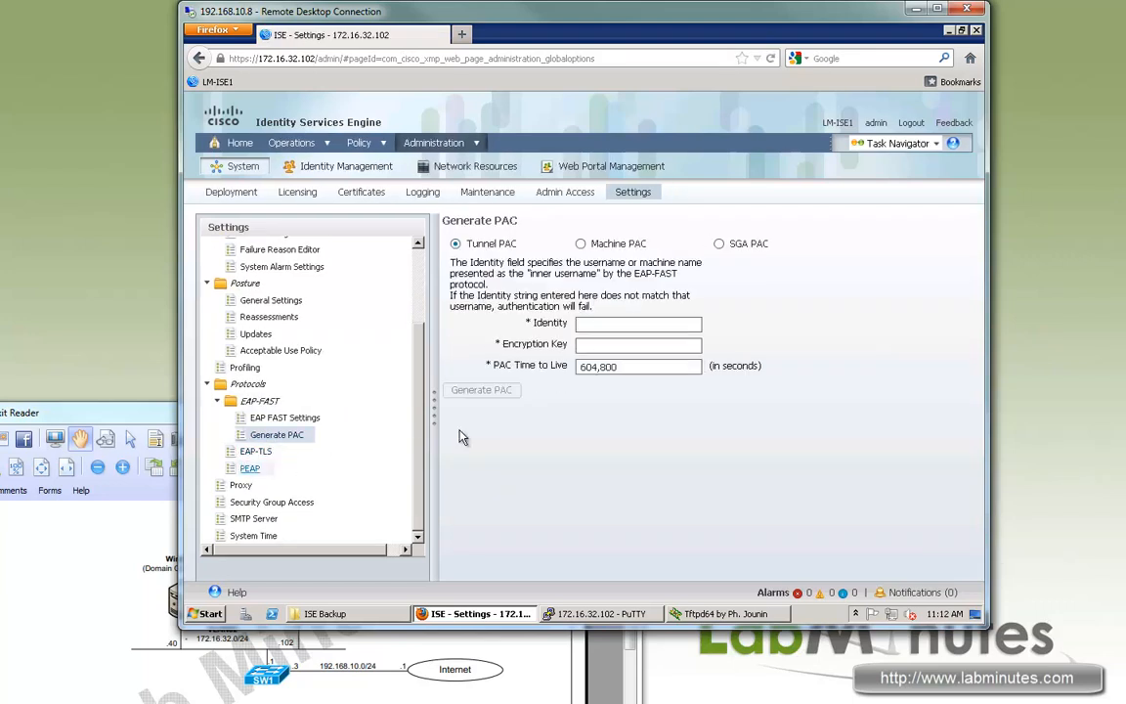
click(253, 452)
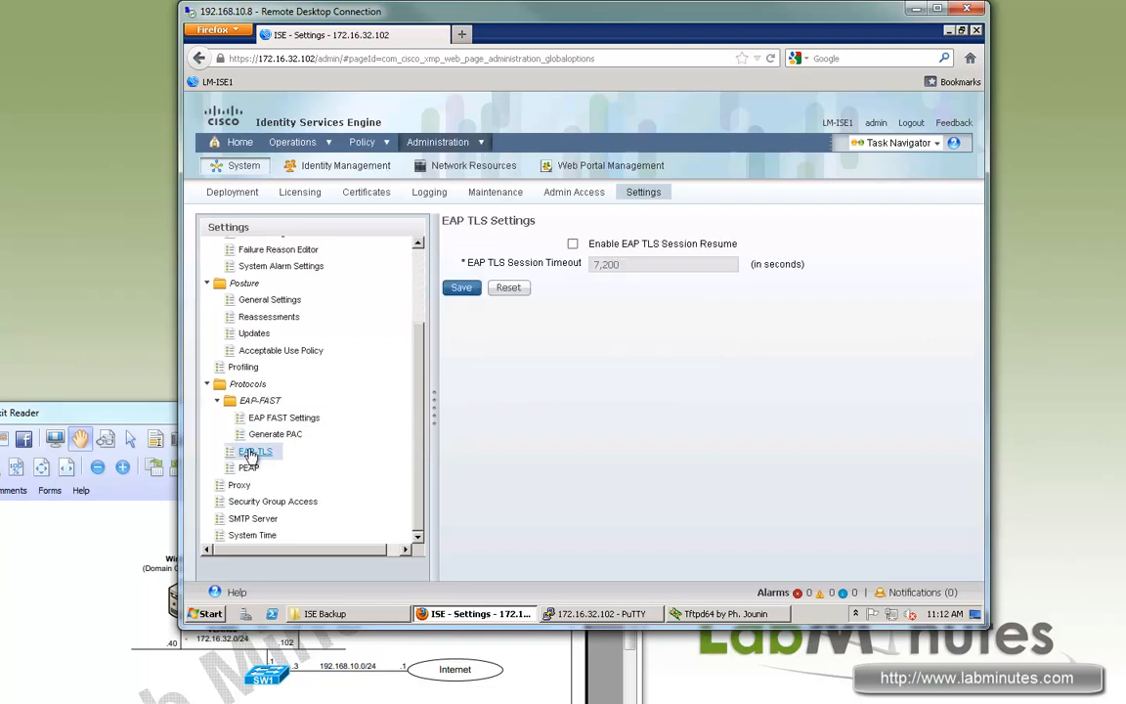
drag(590, 243, 715, 260)
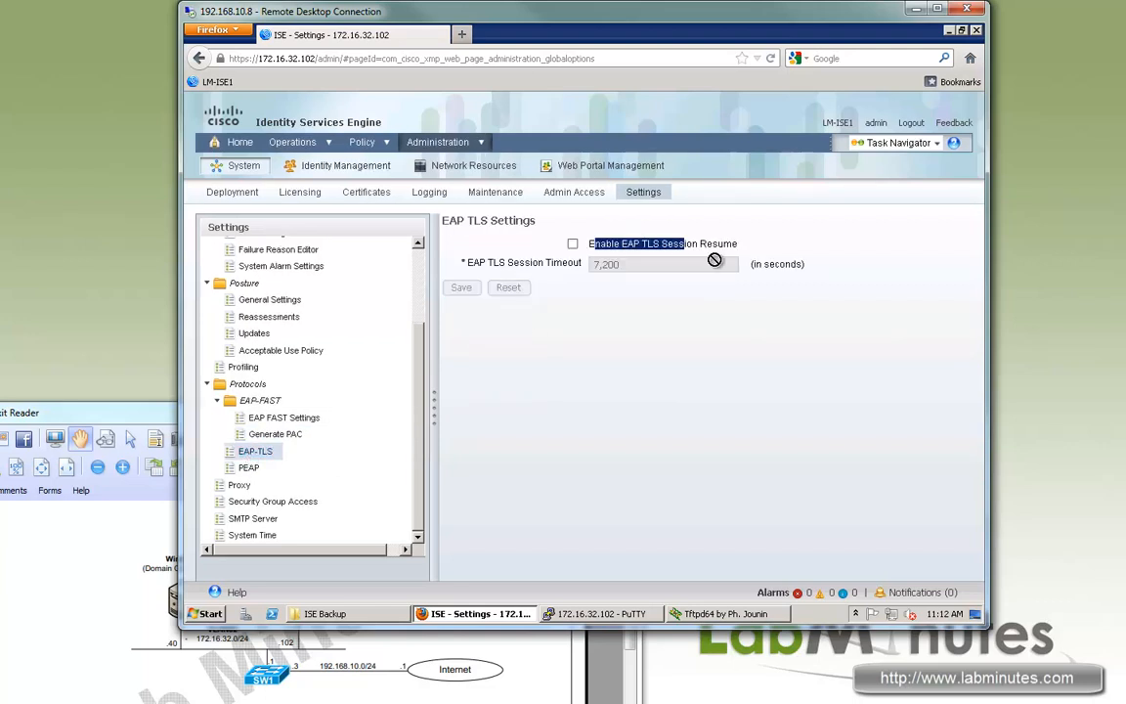
click(573, 243)
click(462, 290)
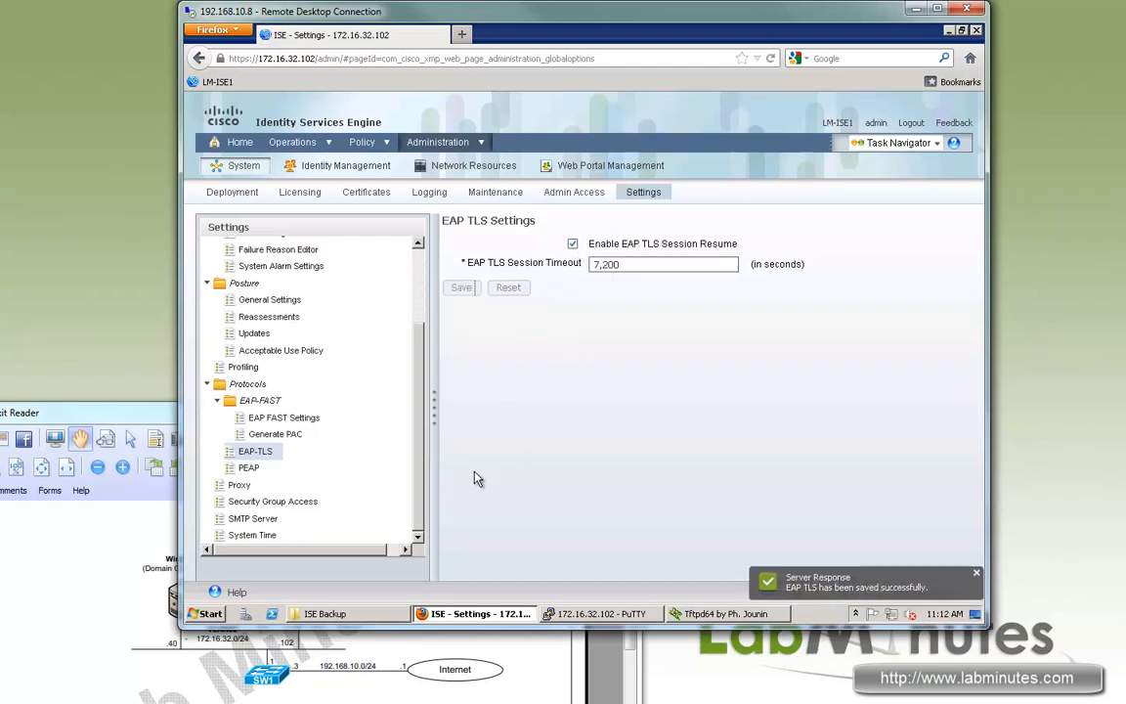
Enable PEAP session resume with a 7200-second timeout, save, then open Proxy settings.
click(248, 468)
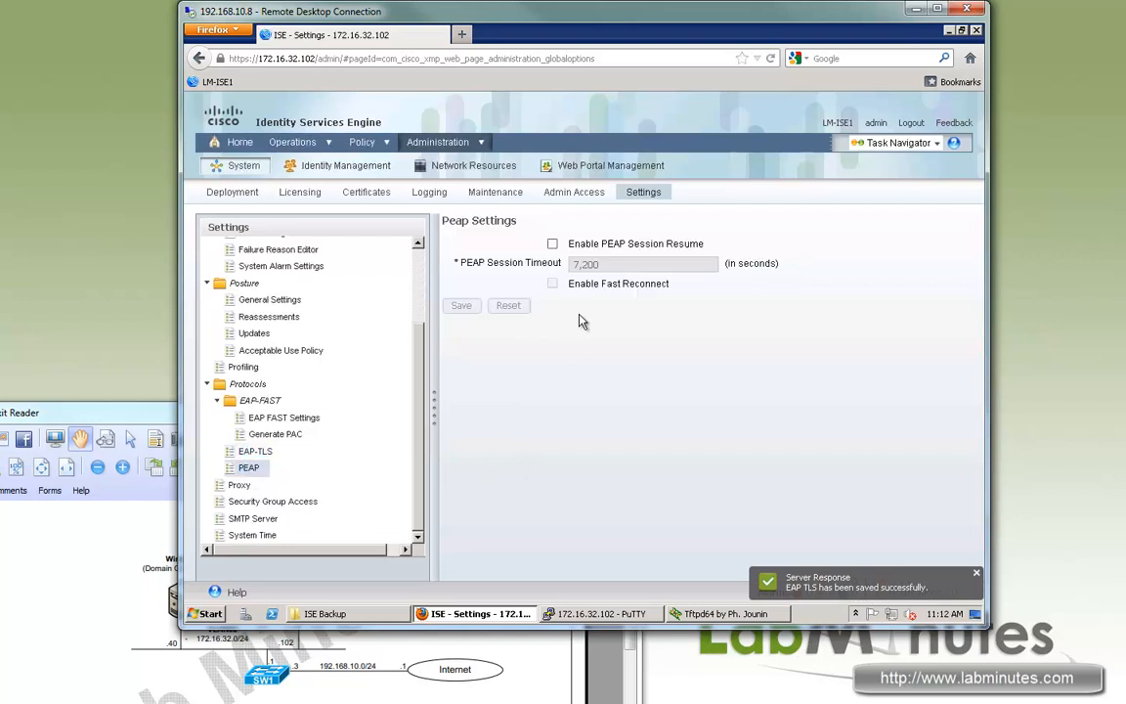
click(553, 243)
click(463, 305)
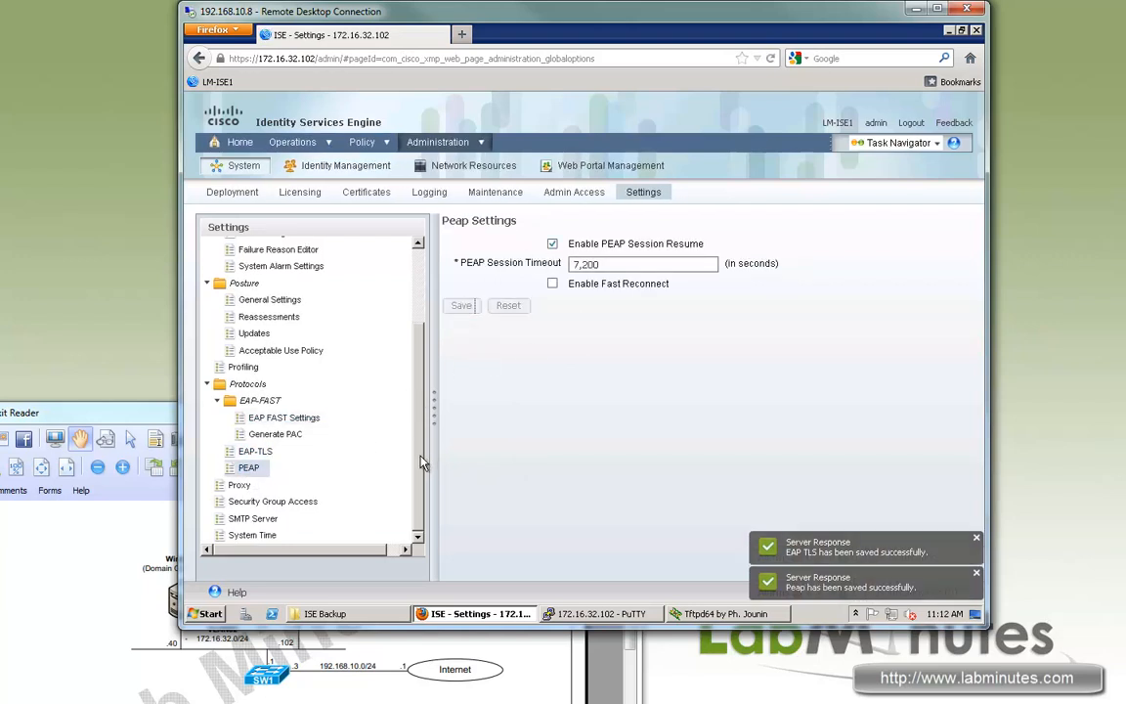
click(239, 485)
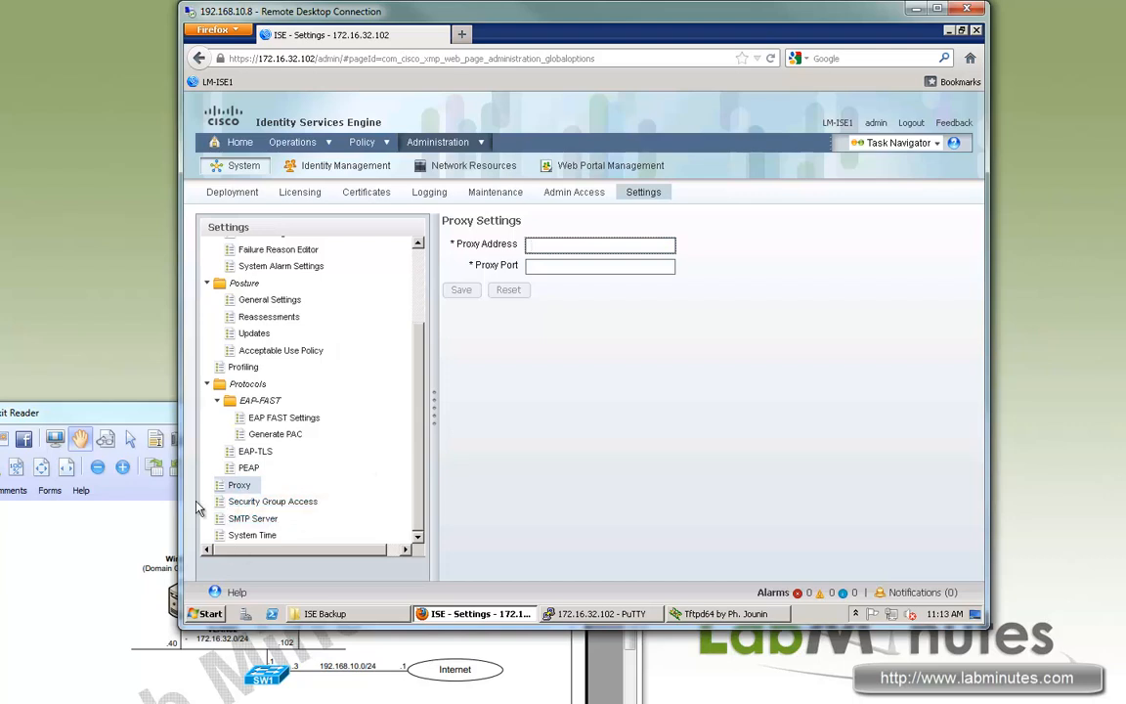
View the Security Group Access and SMTP Server settings.
click(235, 505)
click(235, 518)
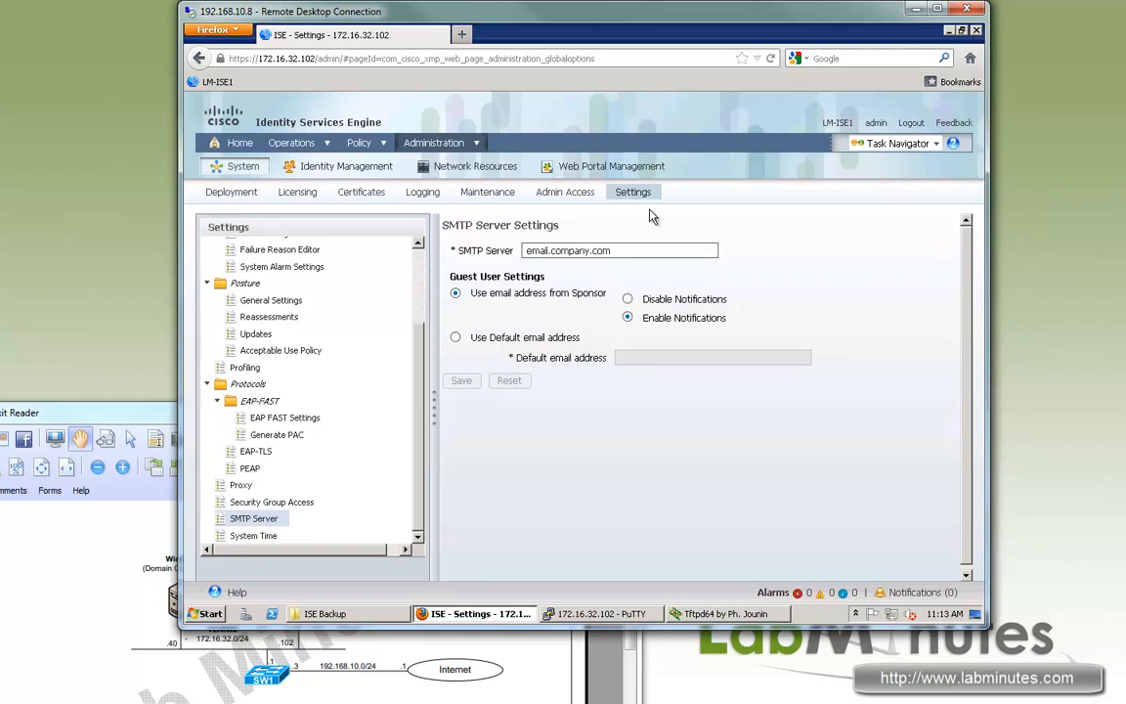
click(525, 251)
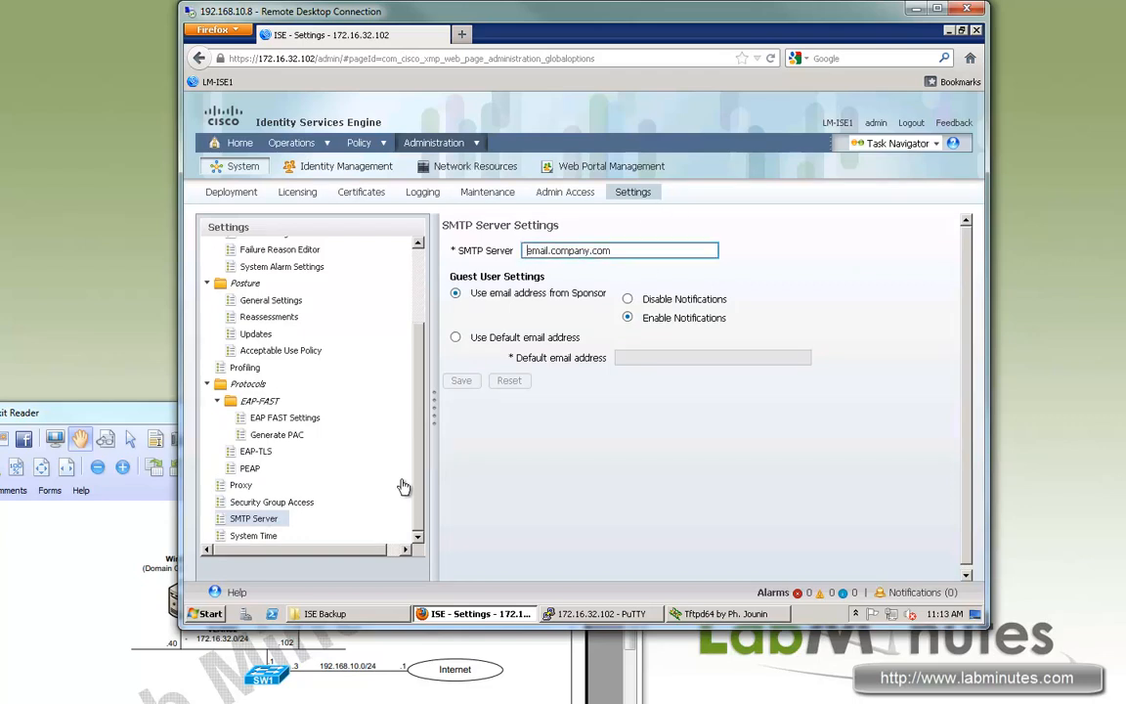
Review System Time: US/Pacific zone, NTP server 172.16.32.1, and the NTP Authentication Keys.
click(260, 537)
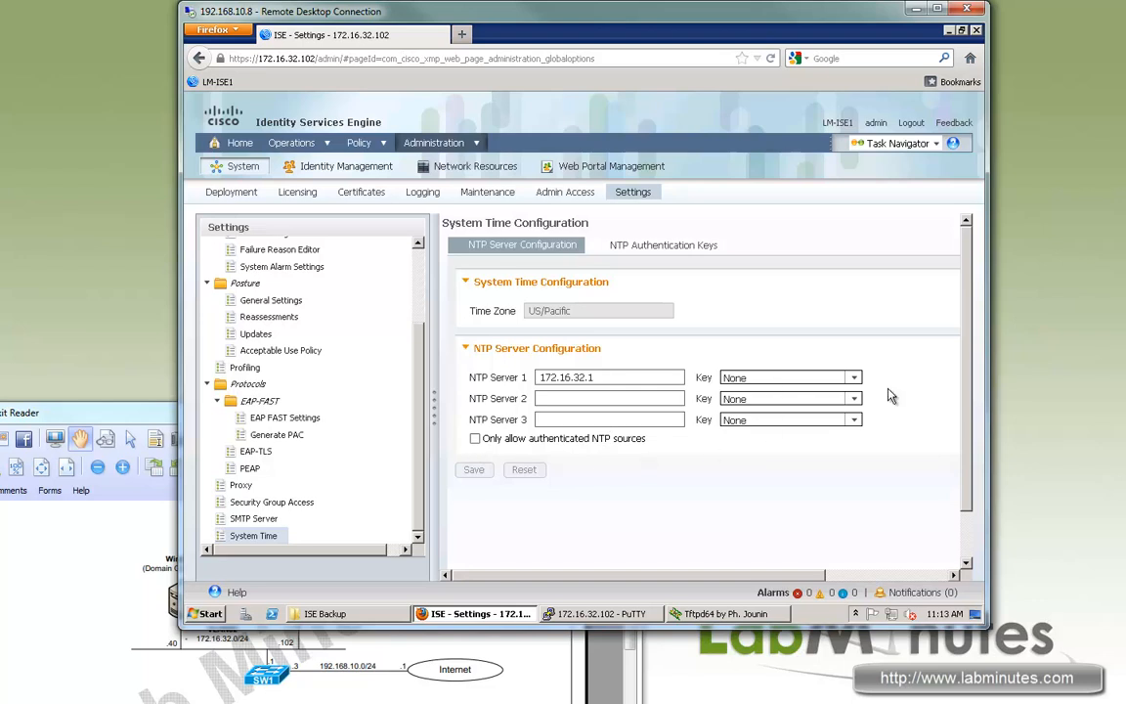
click(646, 249)
click(529, 249)
scroll(503, 518, down, 1)
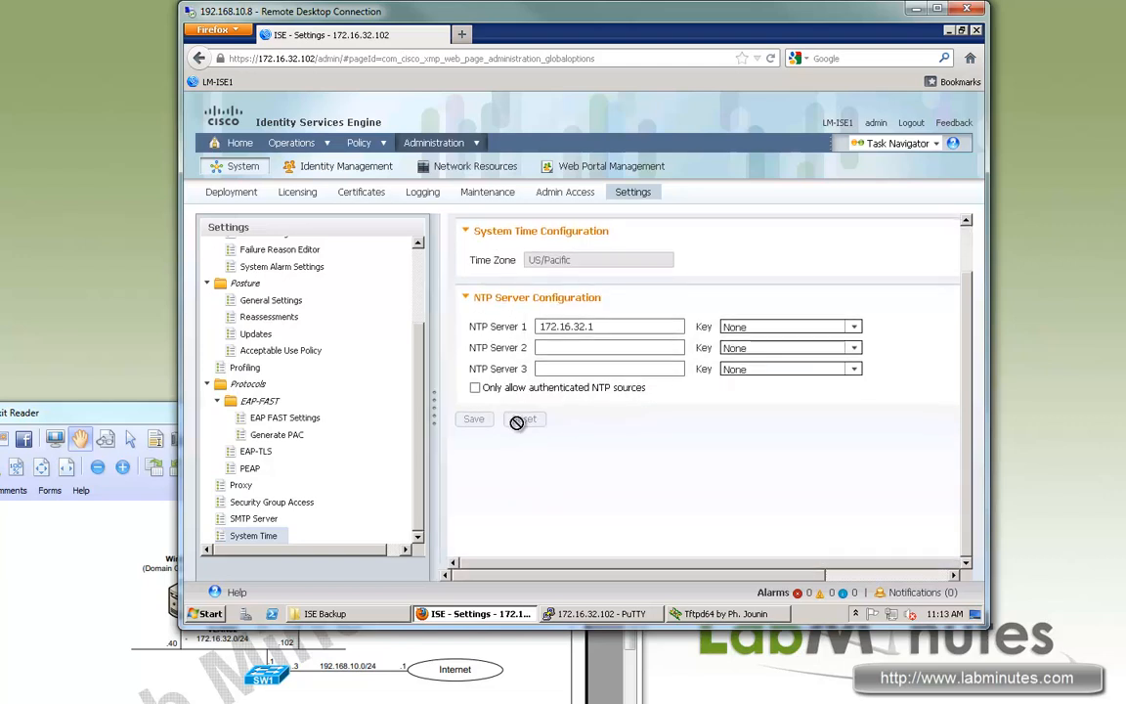
scroll(417, 423, up, 3)
scroll(401, 455, down, 3)
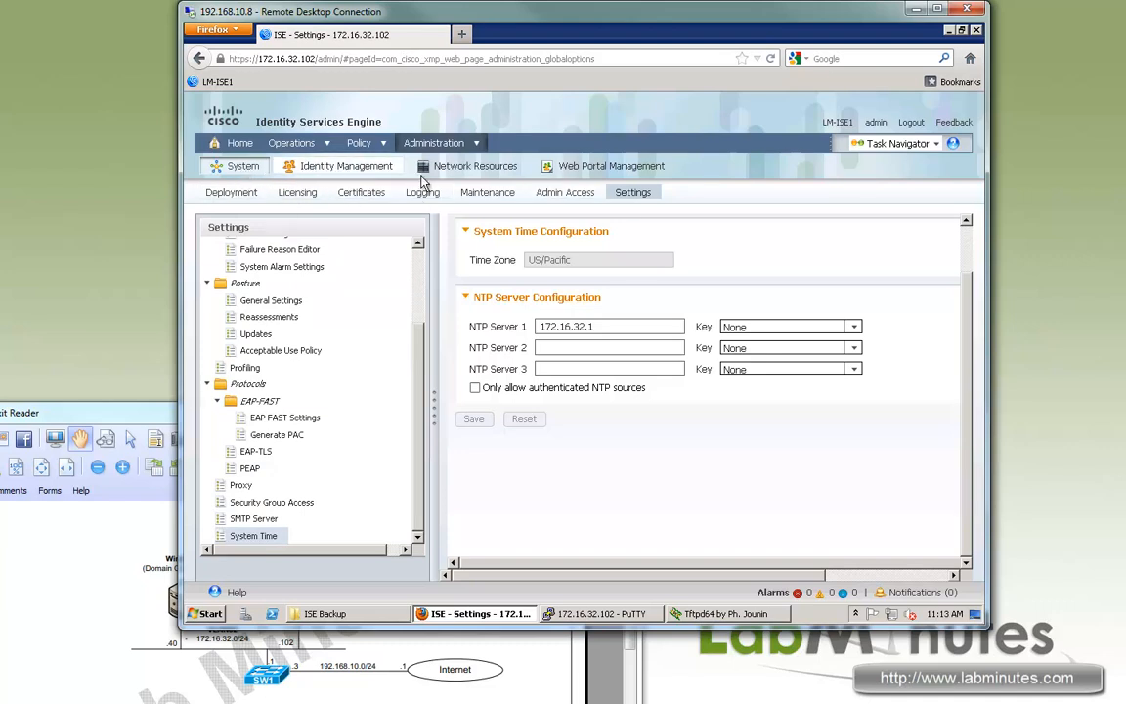
Review the identity users, endpoints and latest network scan results, then go to User Identity Groups.
click(311, 169)
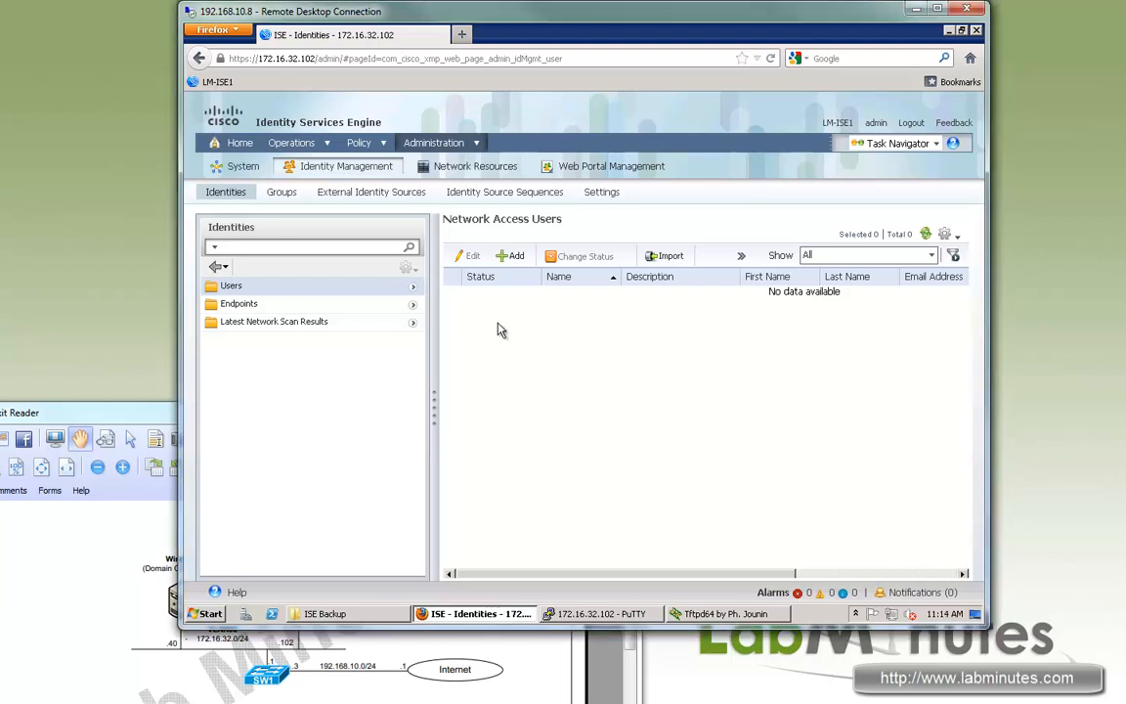
click(233, 309)
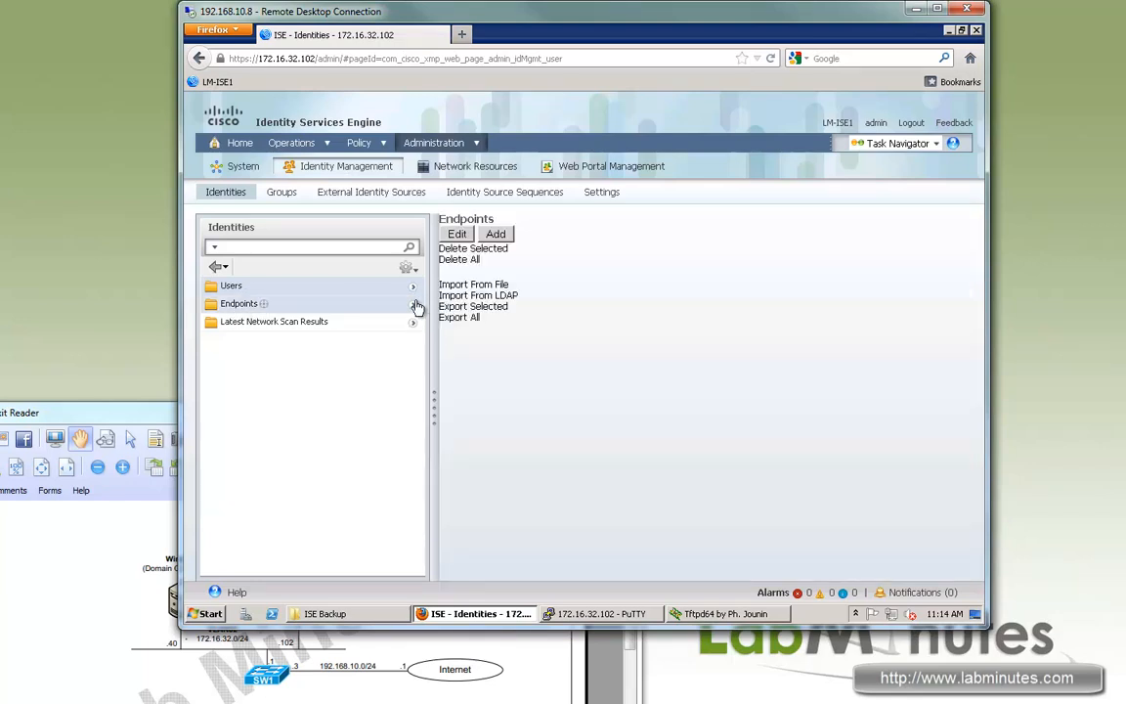
click(276, 324)
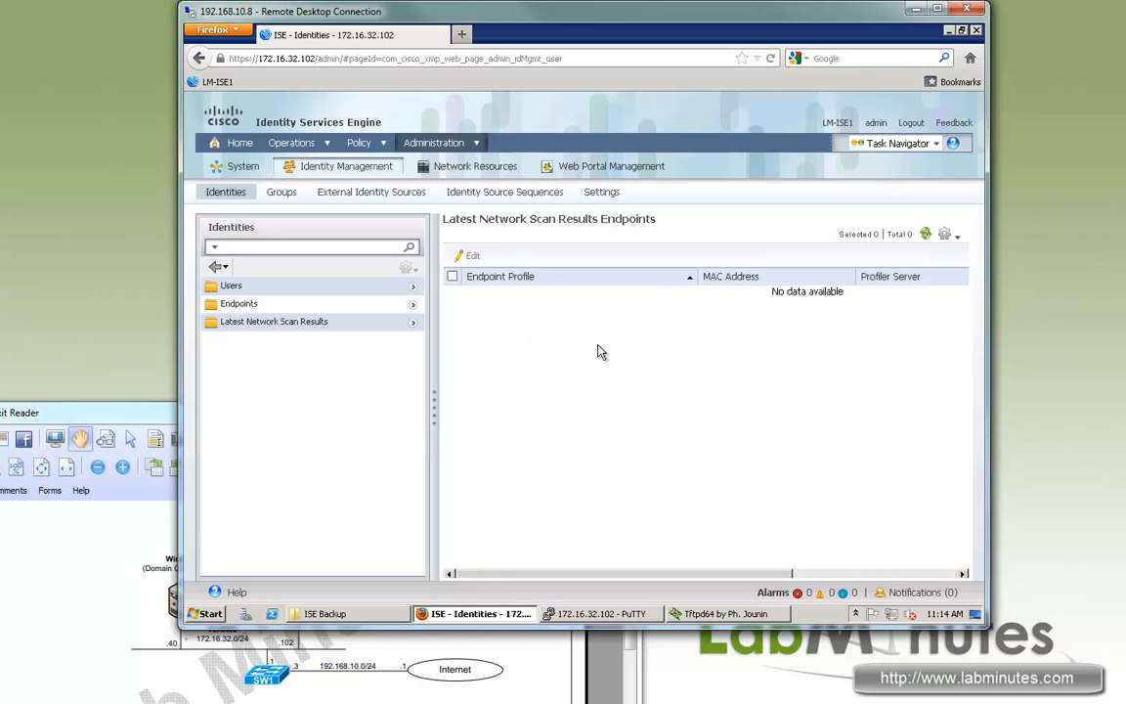
click(278, 195)
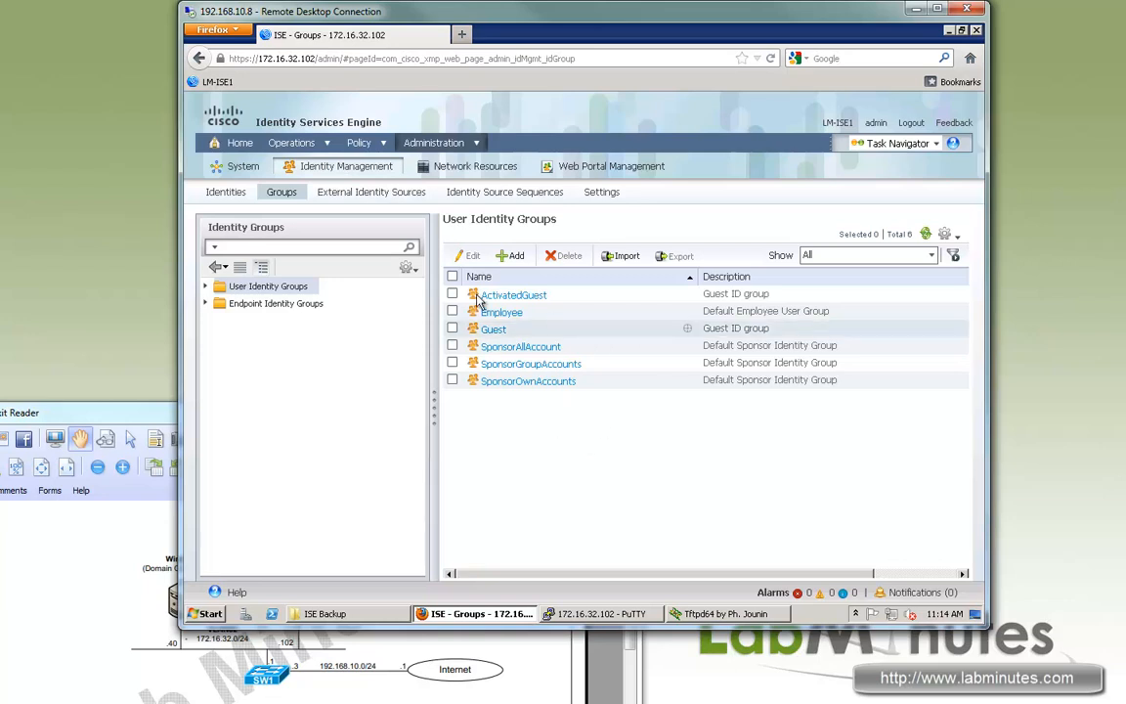
Look over the user identity groups and expand the User and Endpoint Identity Groups trees.
drag(611, 381, 487, 301)
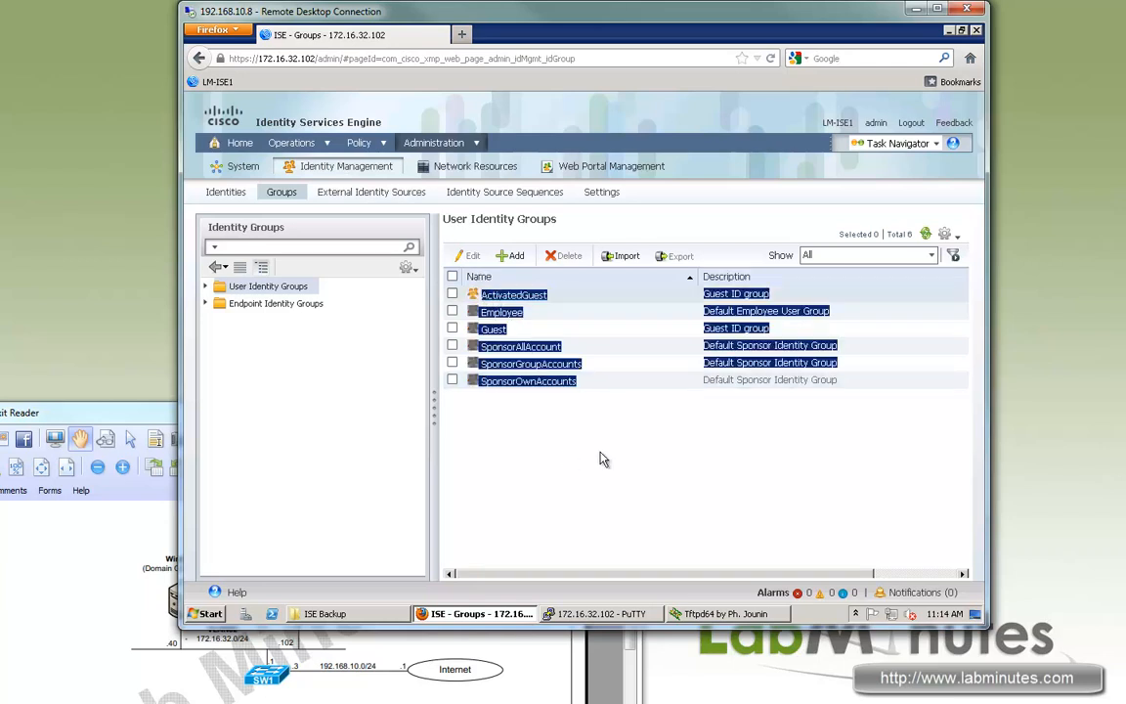
click(593, 455)
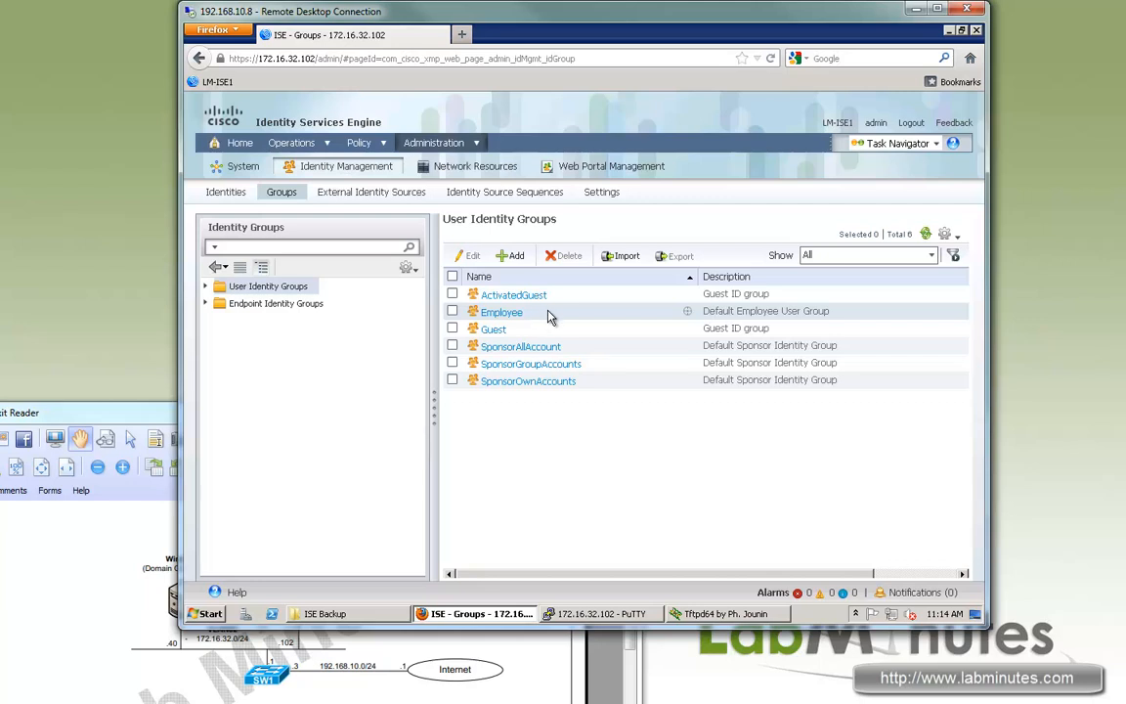
click(203, 305)
click(206, 287)
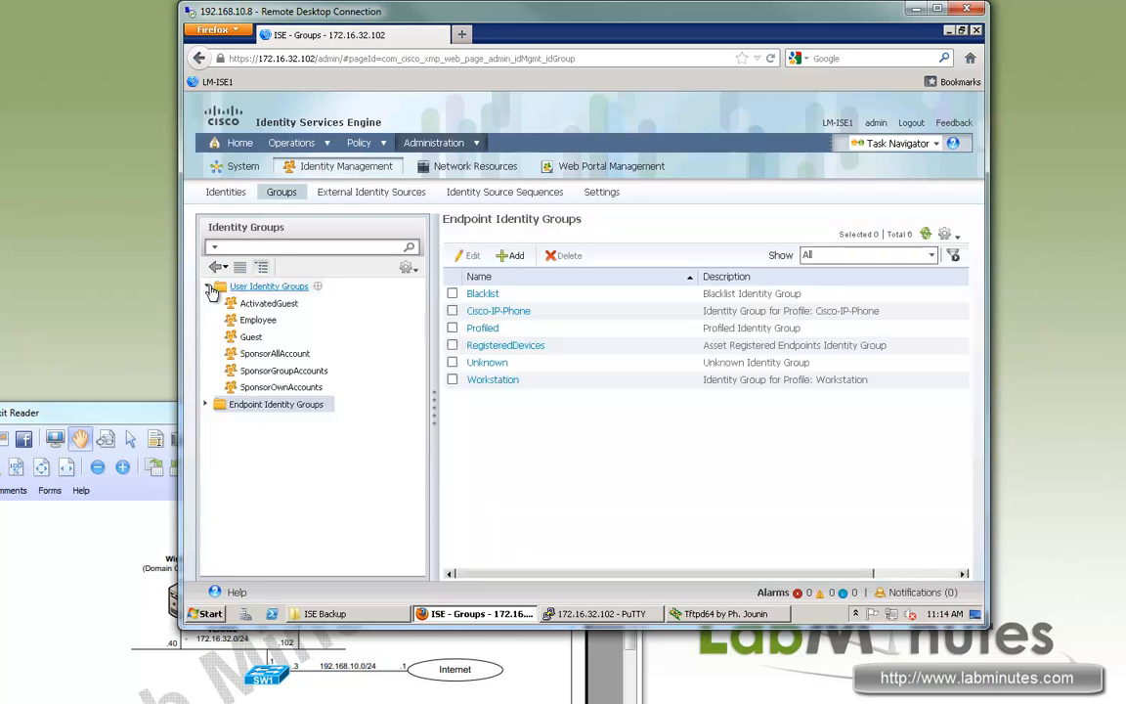
click(206, 404)
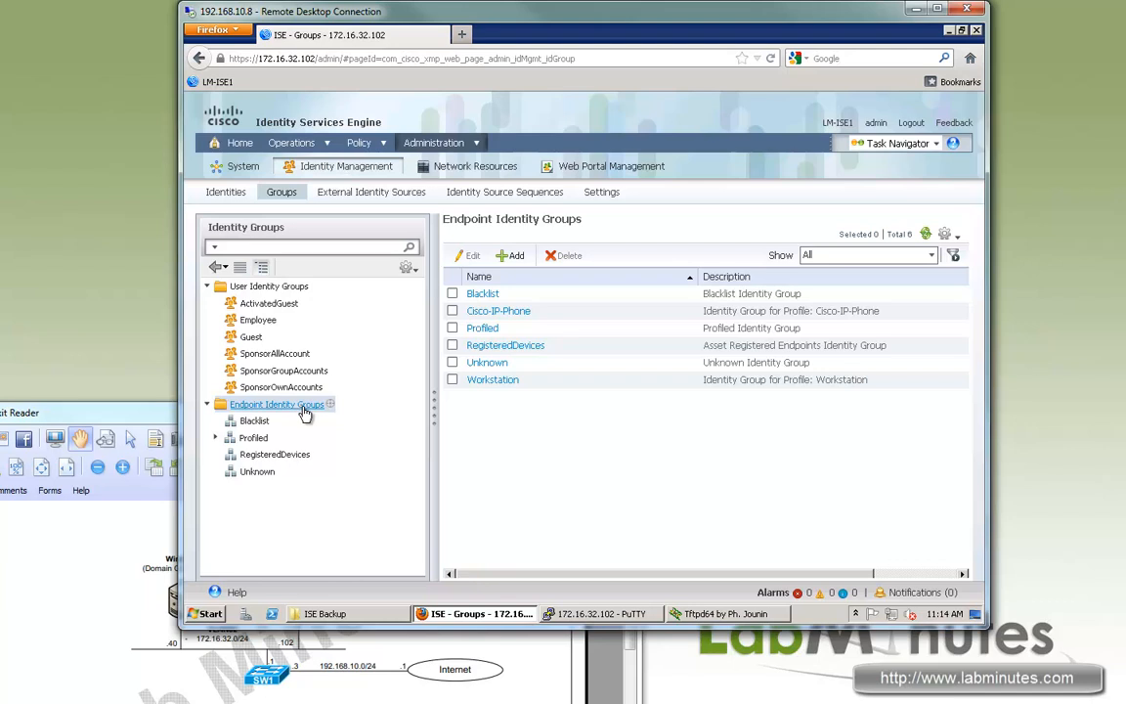
Open the Profiled endpoint group, reveal its child groups, then go to External Identity Sources.
click(248, 439)
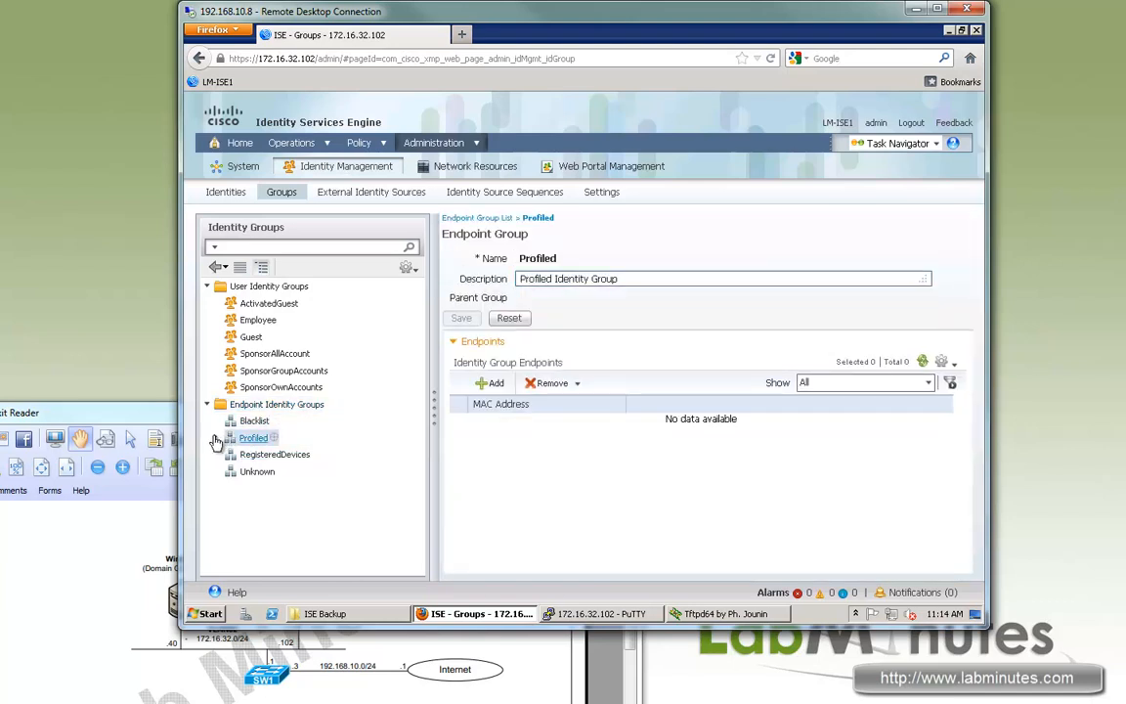
click(217, 439)
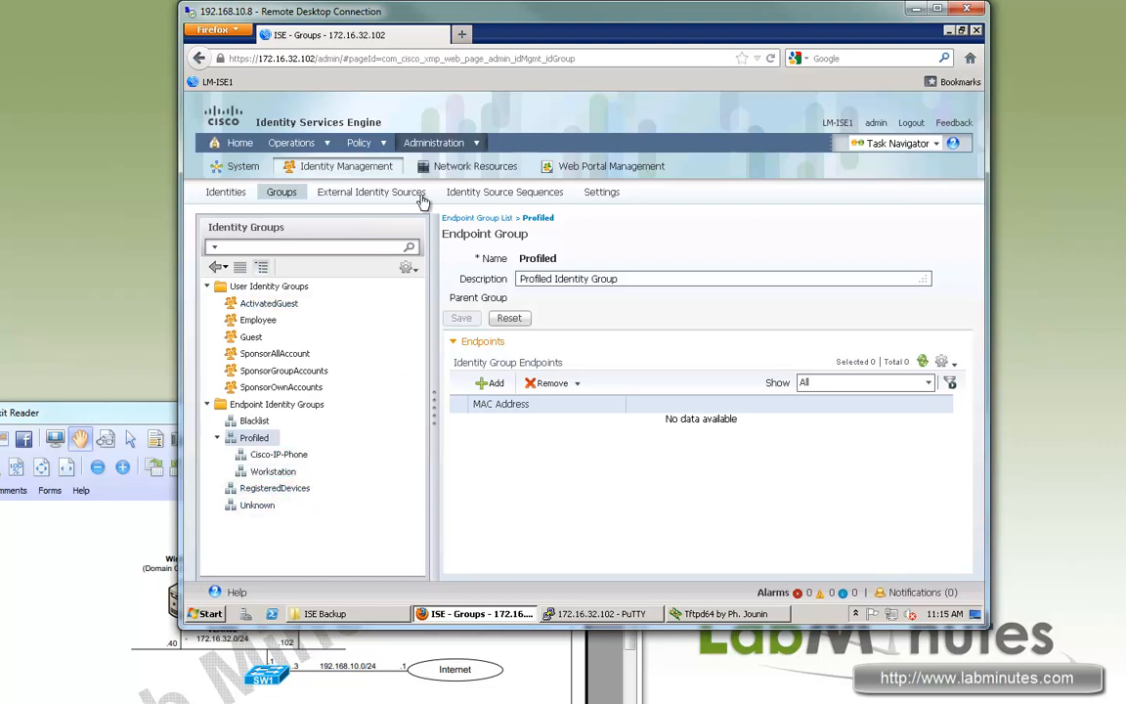
click(360, 192)
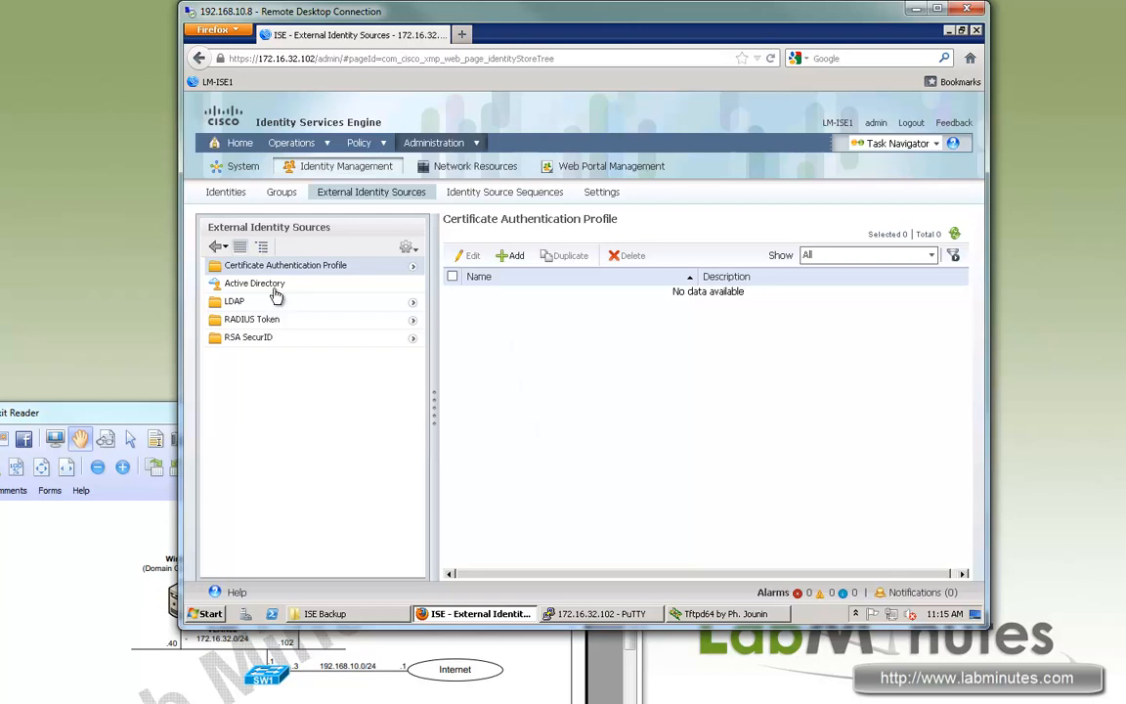
Check the RSA SecurID and Certificate Authentication Profile sources, then go to Identity Source Sequences.
drag(235, 283, 226, 284)
click(249, 332)
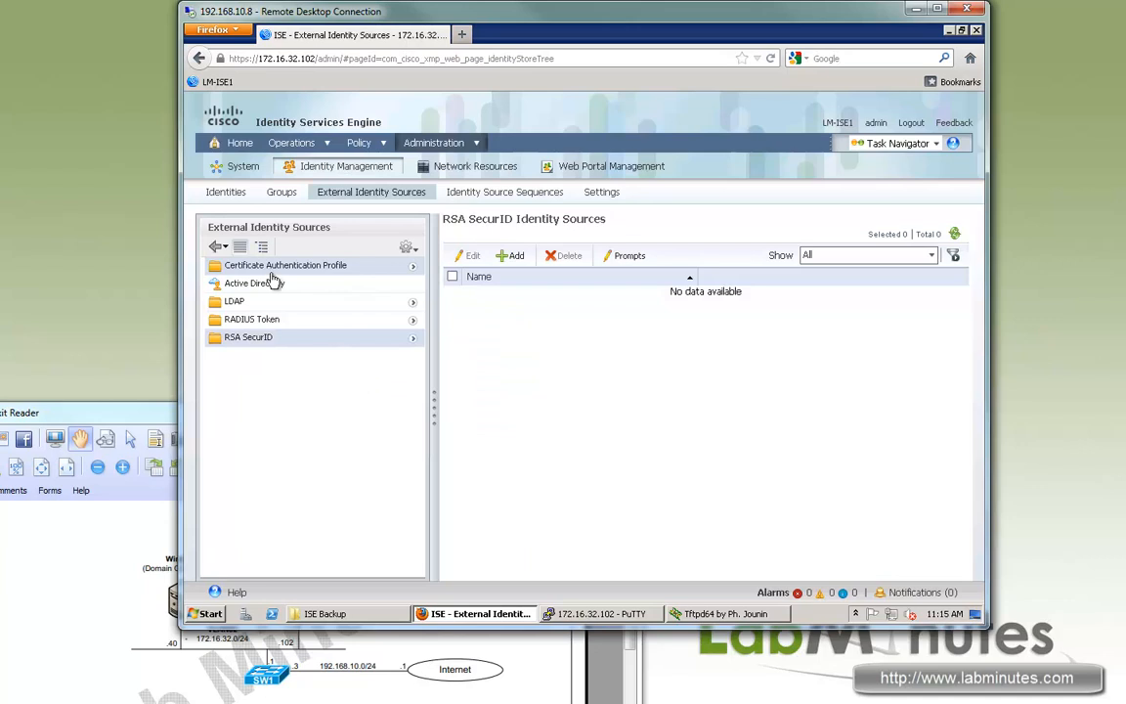
click(217, 264)
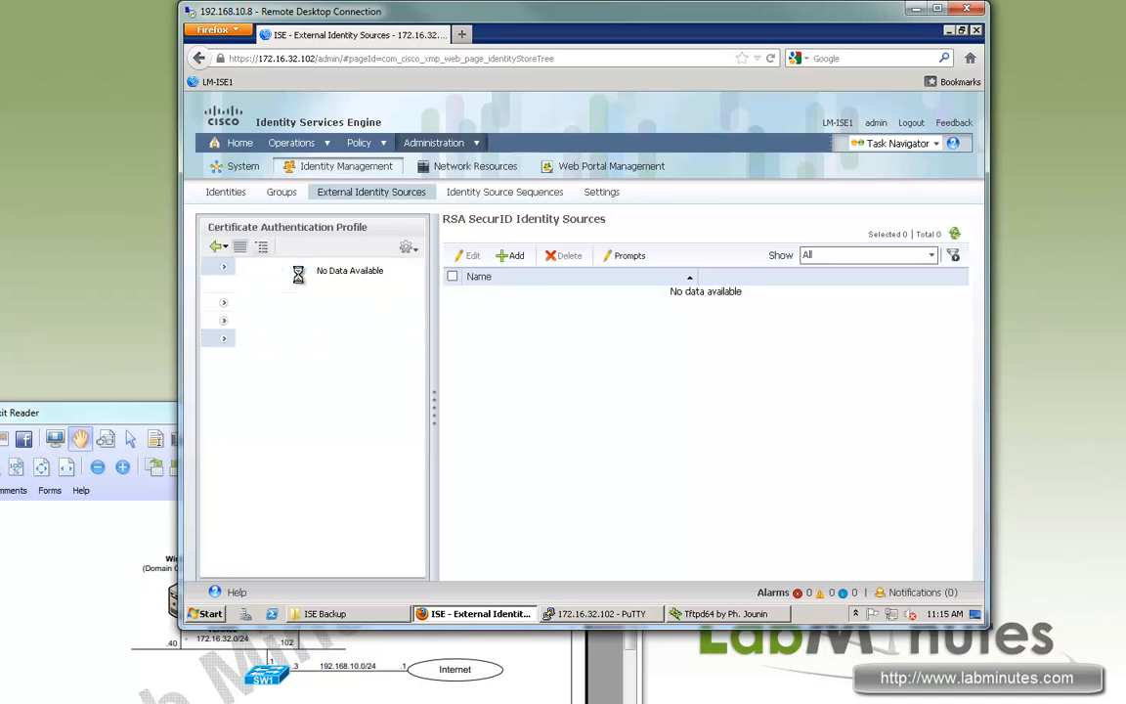
click(221, 247)
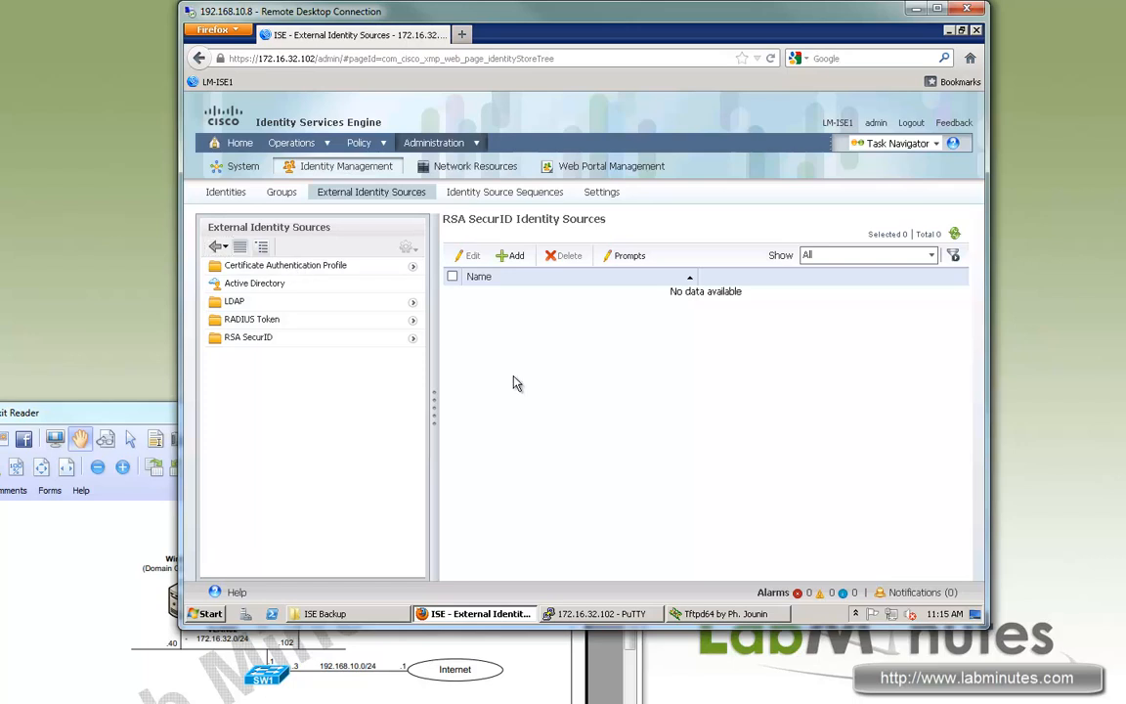
click(491, 193)
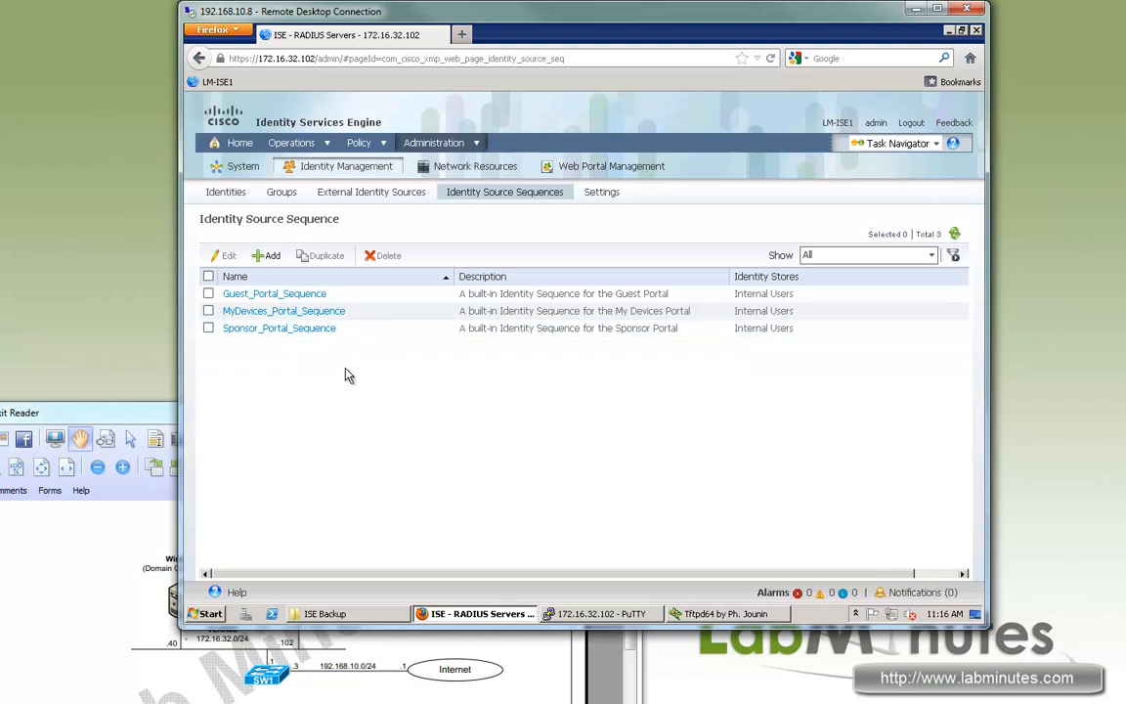
Inspect Guest_Portal_Sequence's search list with Internal Users, then go to Identity Management Settings.
click(279, 295)
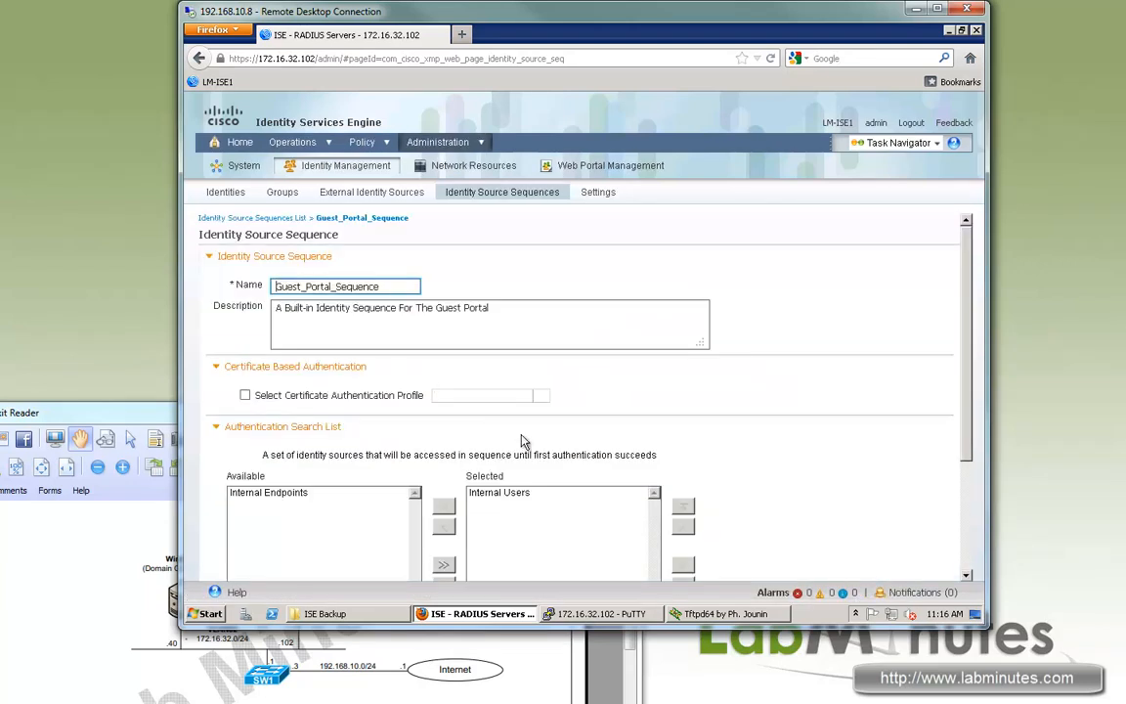
scroll(567, 470, down, 1)
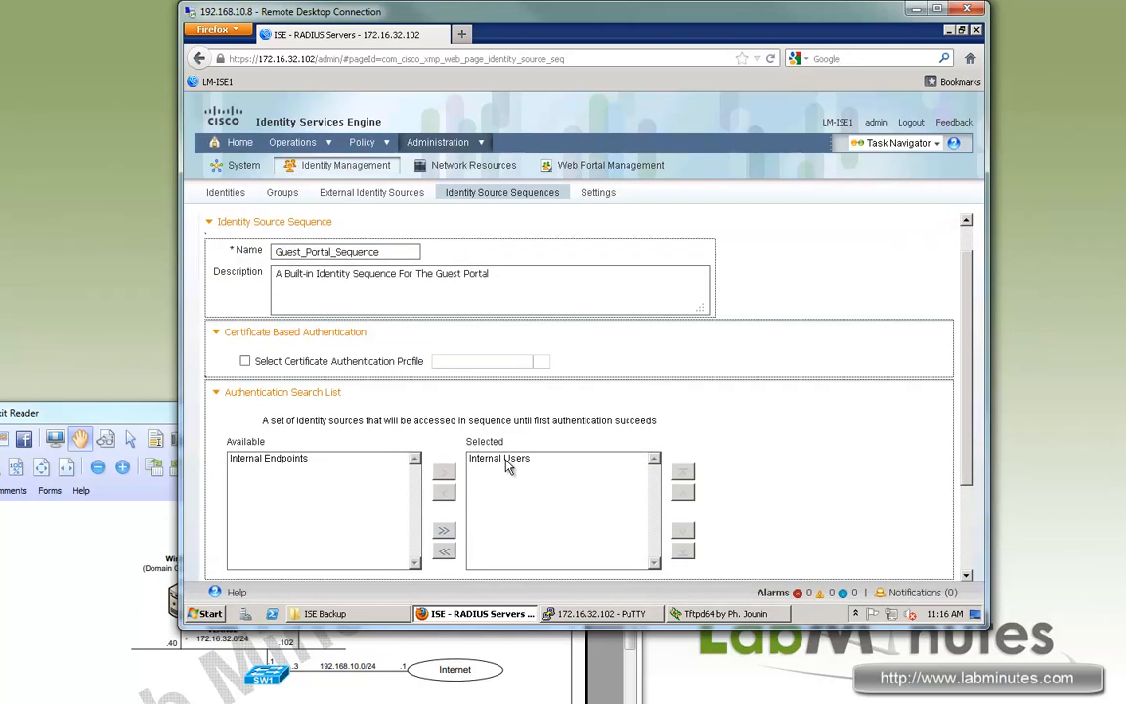
click(512, 459)
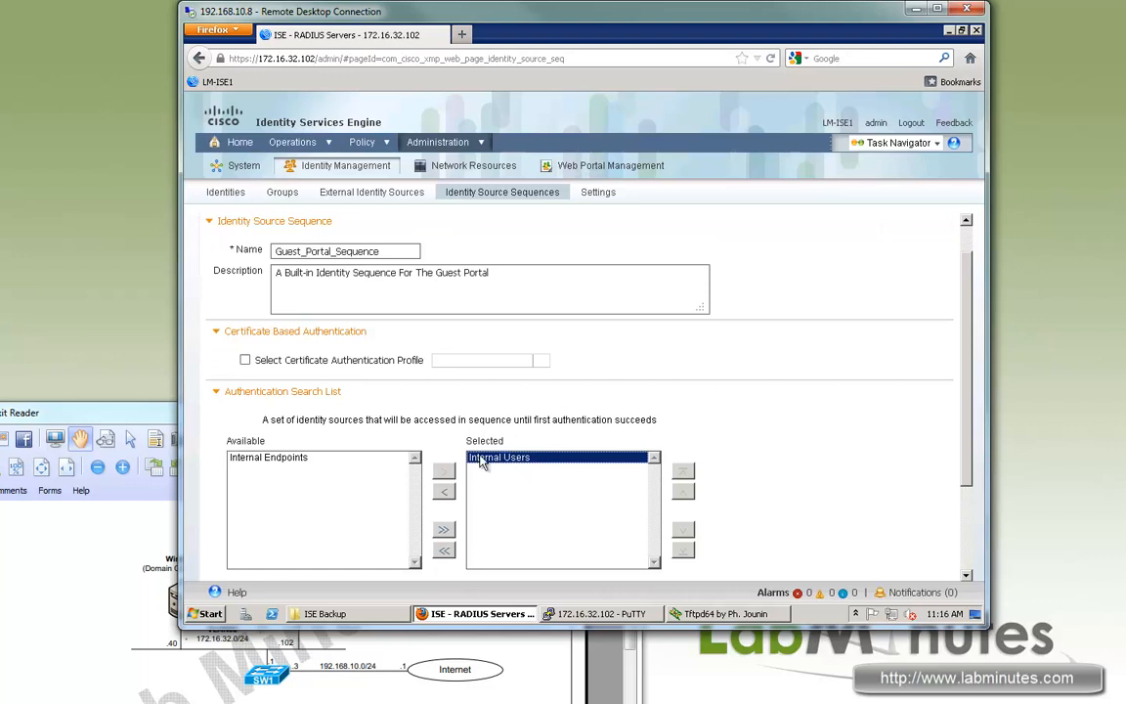
click(692, 424)
scroll(524, 392, up, 1)
click(630, 259)
click(598, 201)
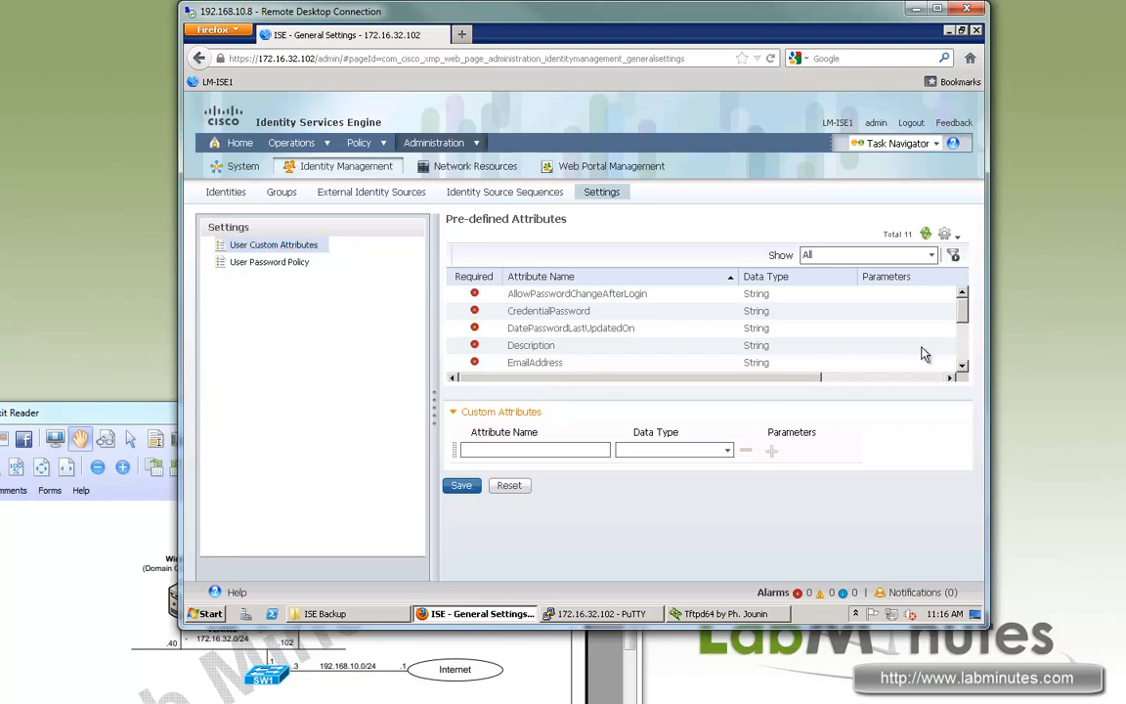
Scan the pre-defined attributes such as EmailAddress and the custom Data Type options, then go to User Password Policy.
mouse_move(967, 313)
mouse_down()
mouse_move(963, 364)
mouse_move(968, 294)
mouse_up()
drag(522, 363, 610, 359)
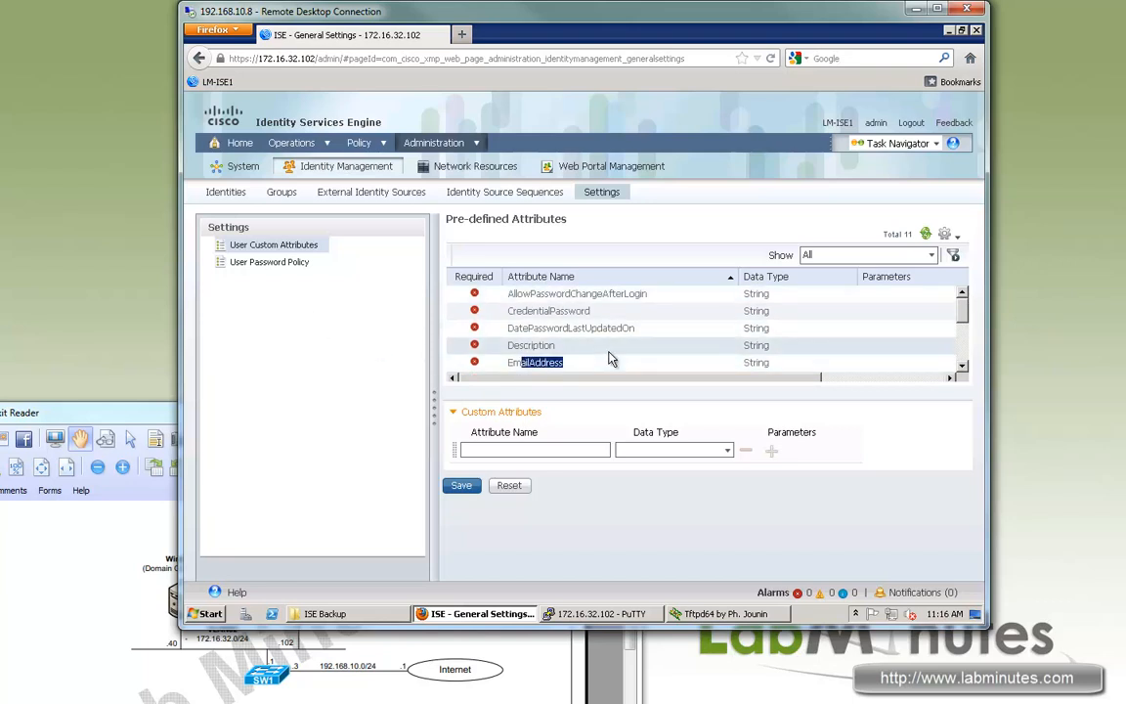
scroll(613, 359, down, 1)
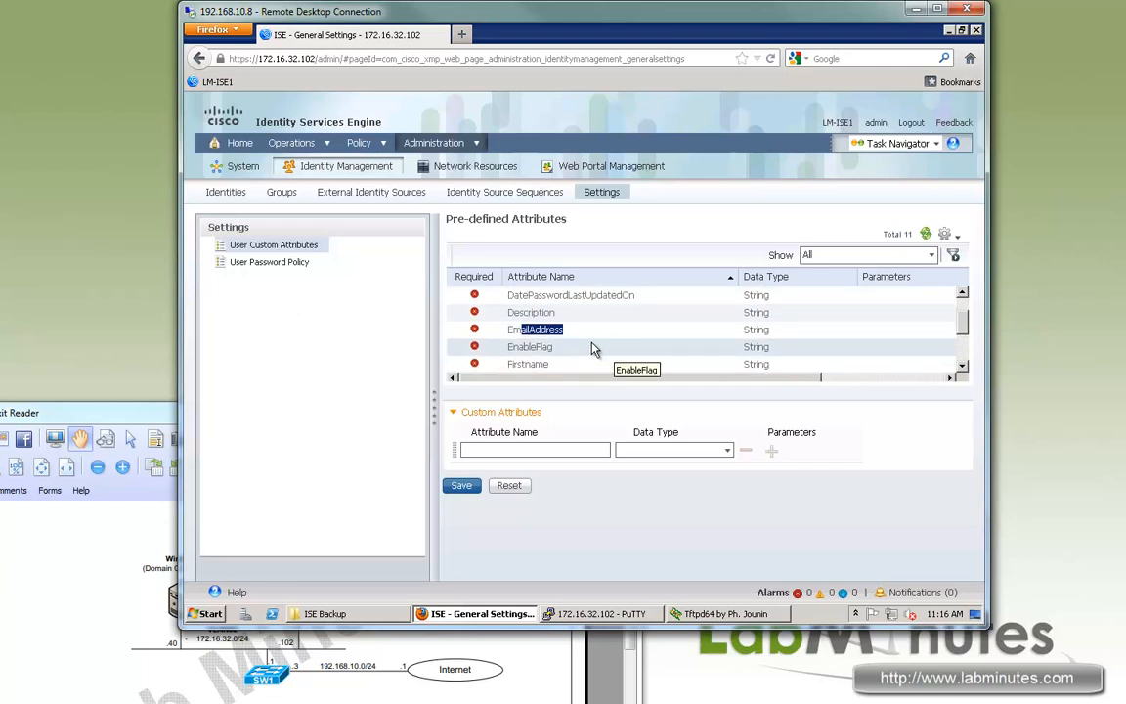
drag(523, 372, 601, 352)
scroll(600, 357, down, 2)
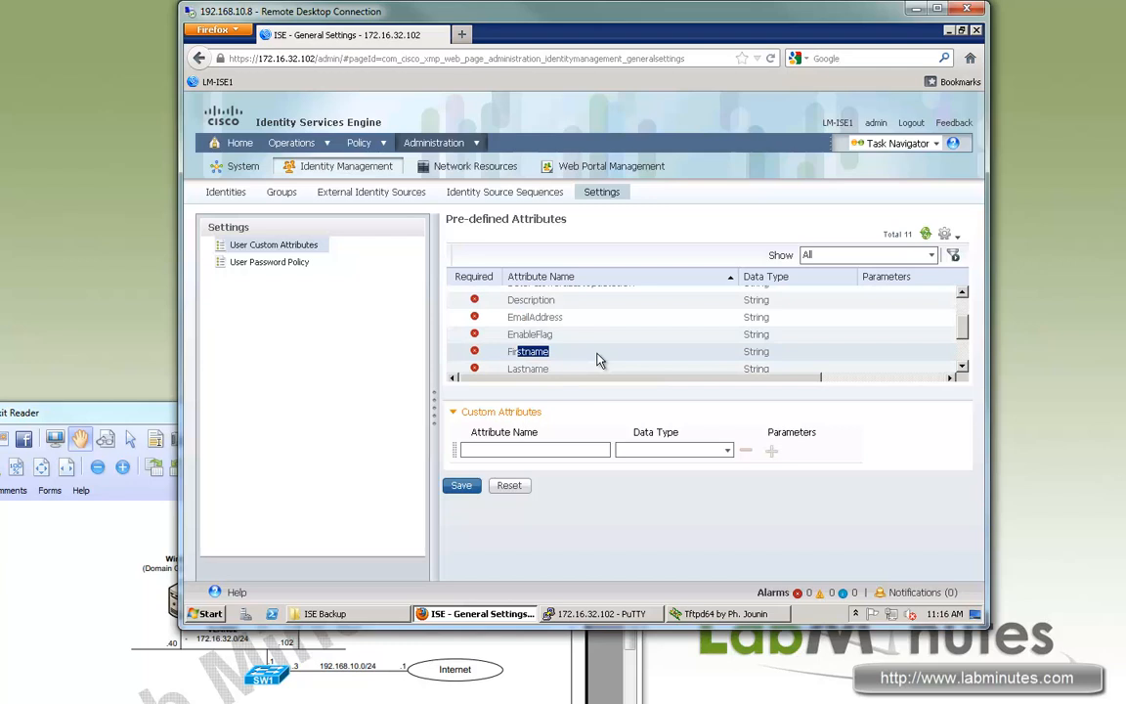
click(730, 453)
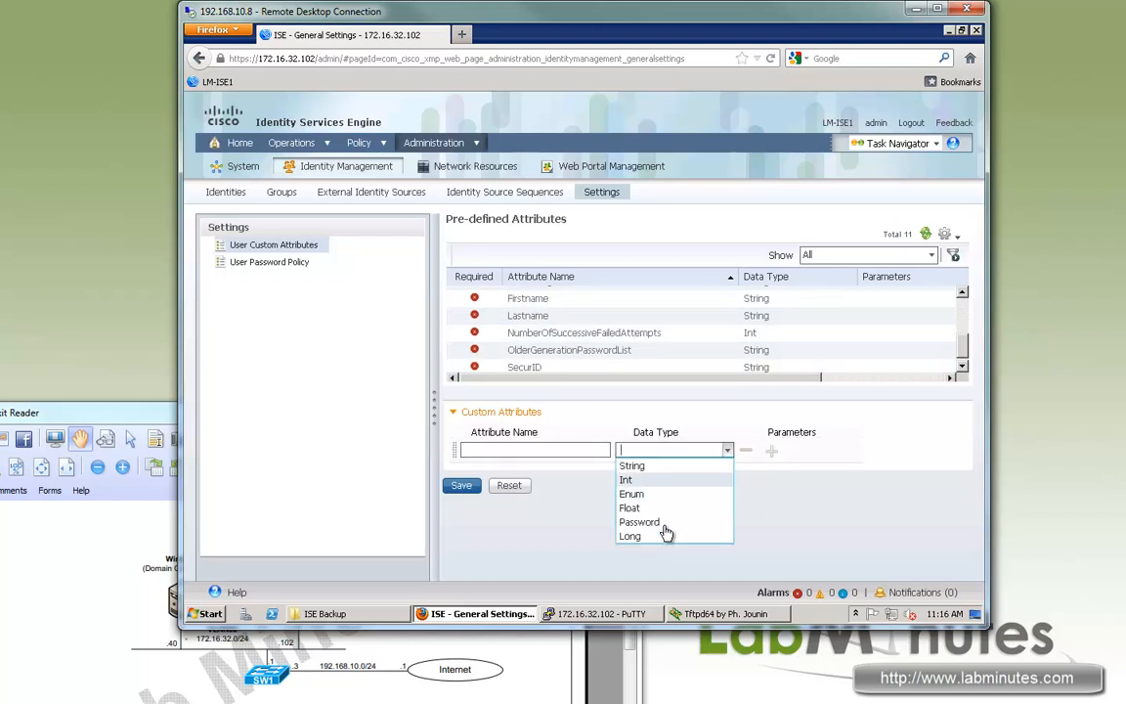
click(265, 262)
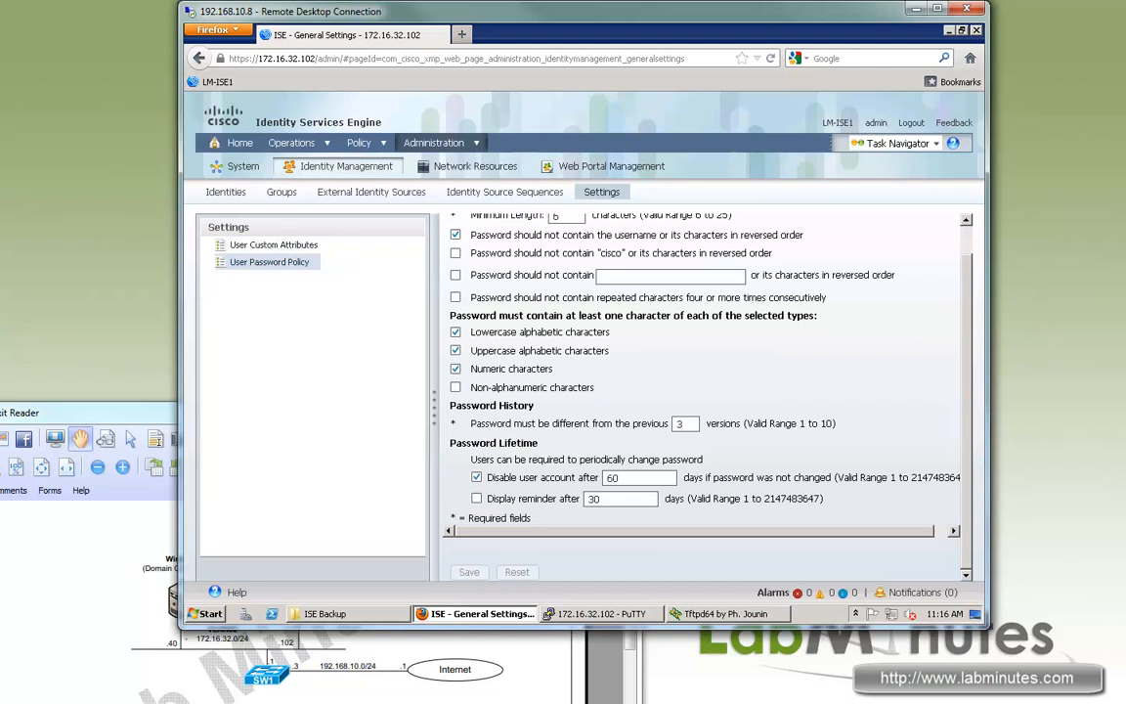
Review the minimum length of 6 (range 6–25) and the username and cisco restrictions.
scroll(966, 240, up, 1)
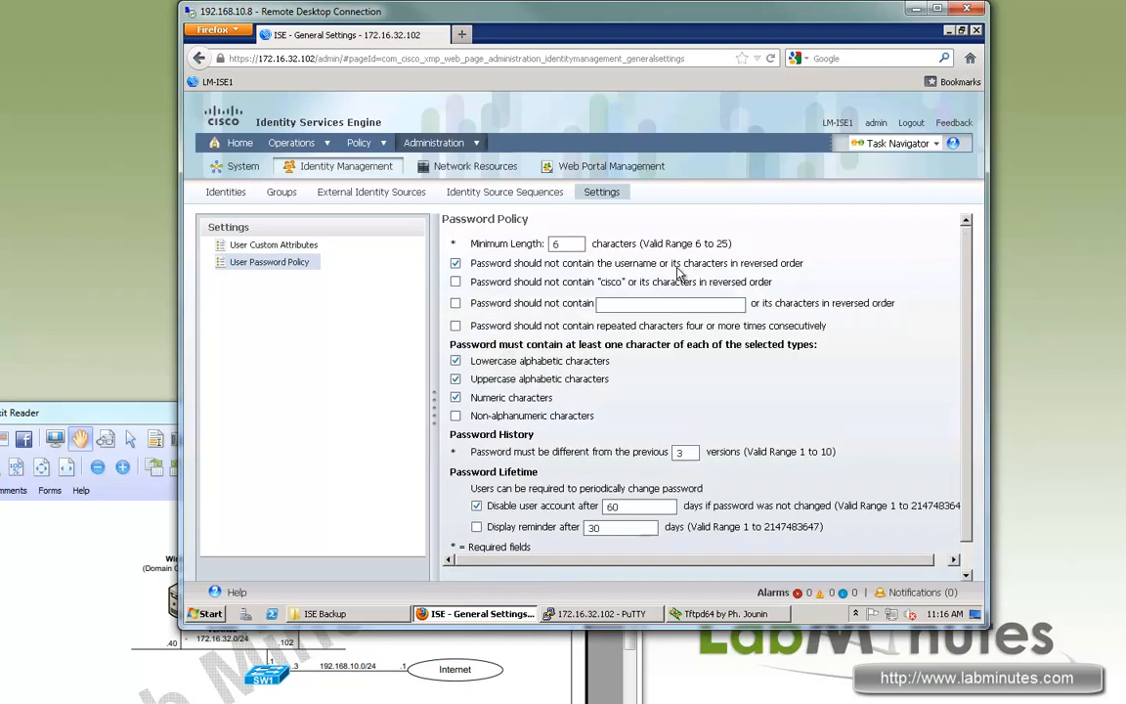
double_click(555, 243)
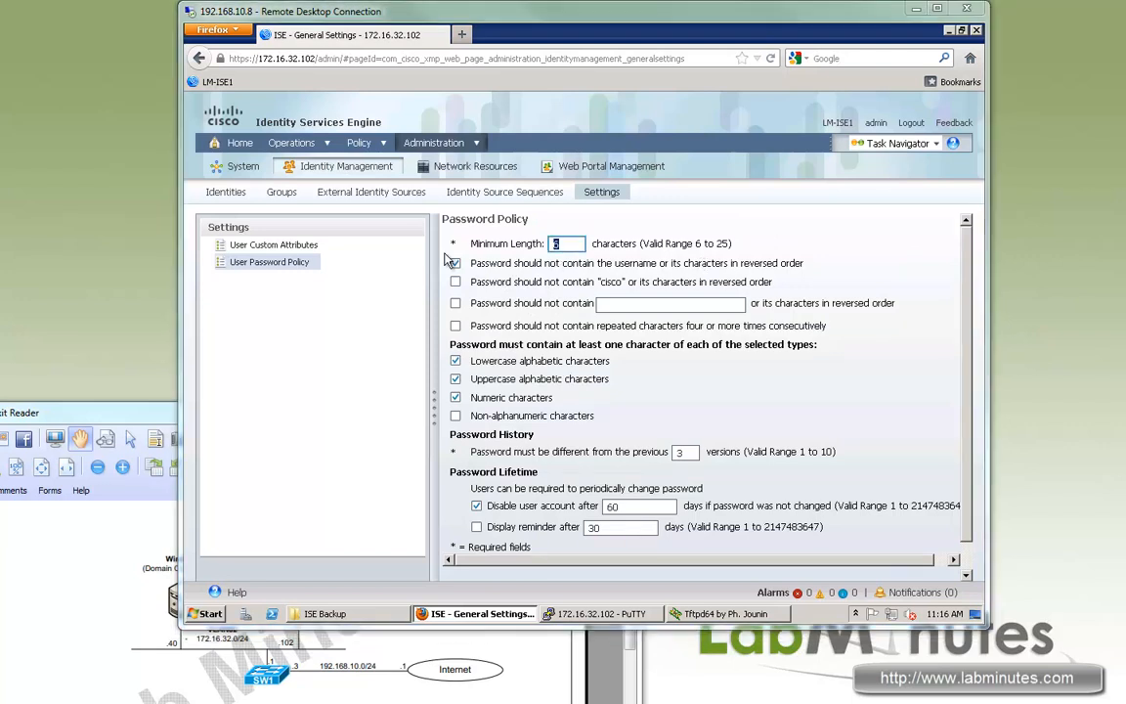
drag(545, 243, 470, 244)
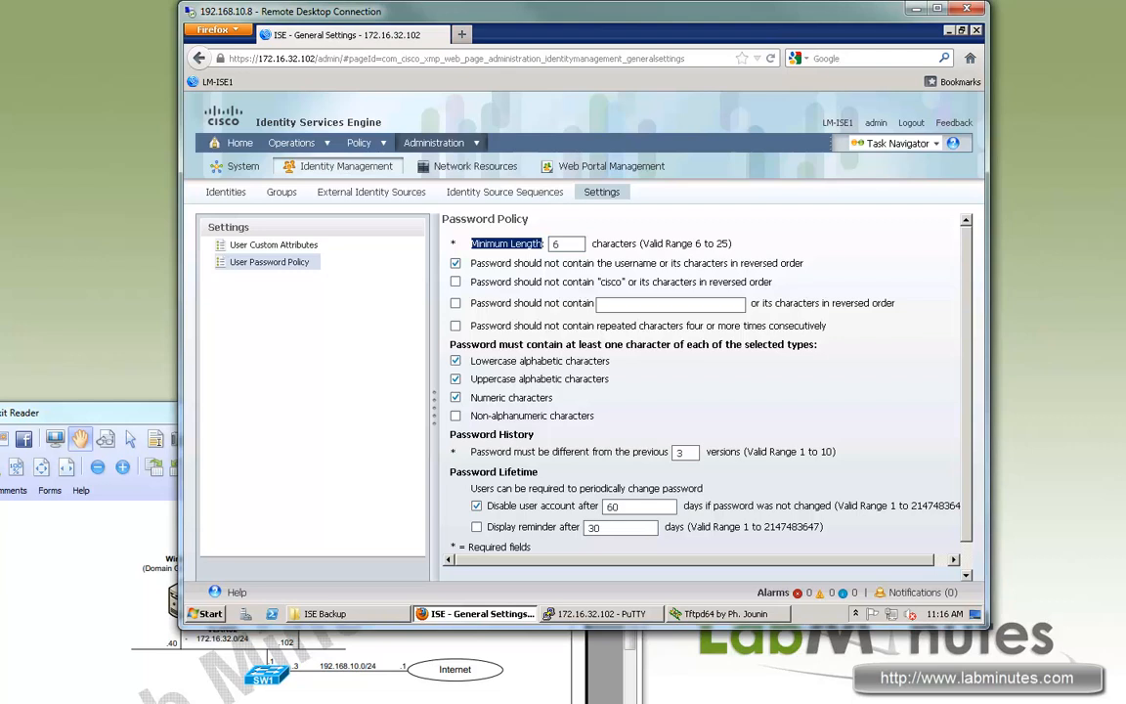
double_click(556, 244)
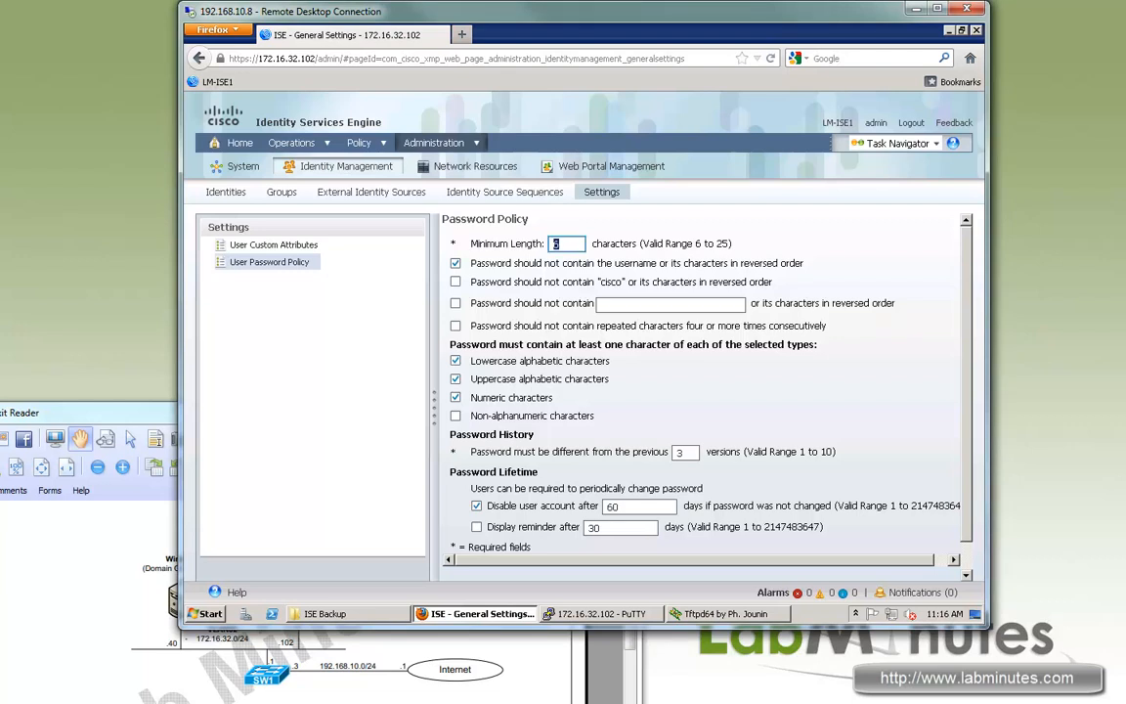
drag(649, 244, 504, 263)
click(693, 243)
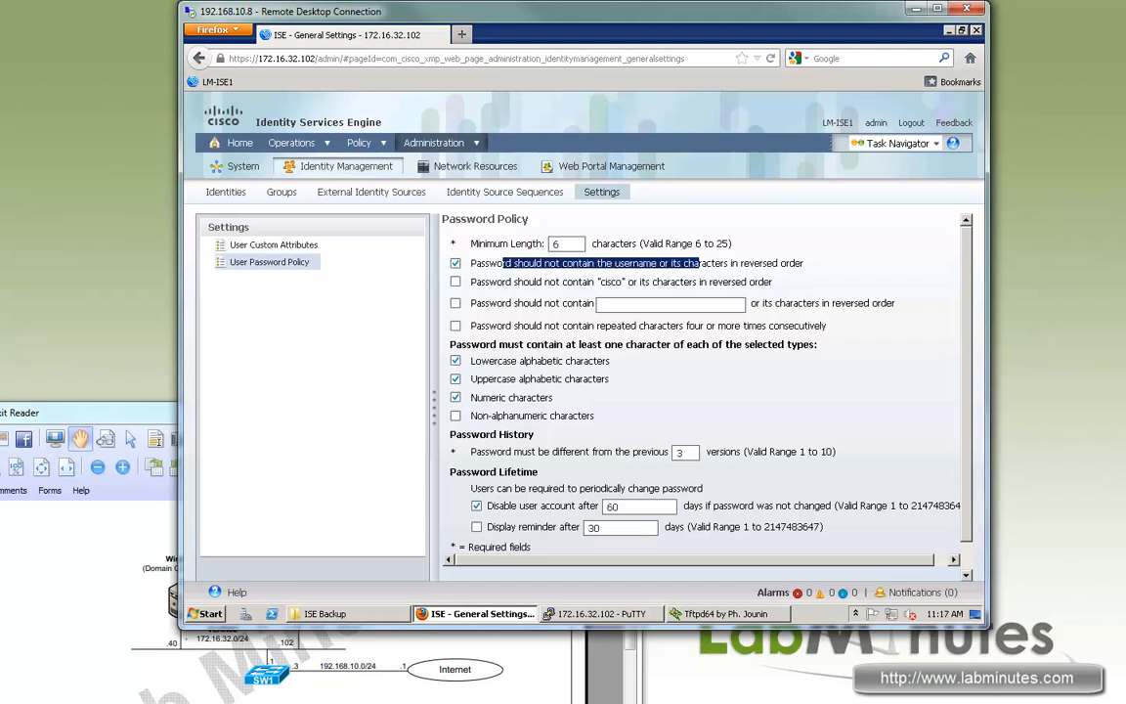
drag(700, 263, 537, 263)
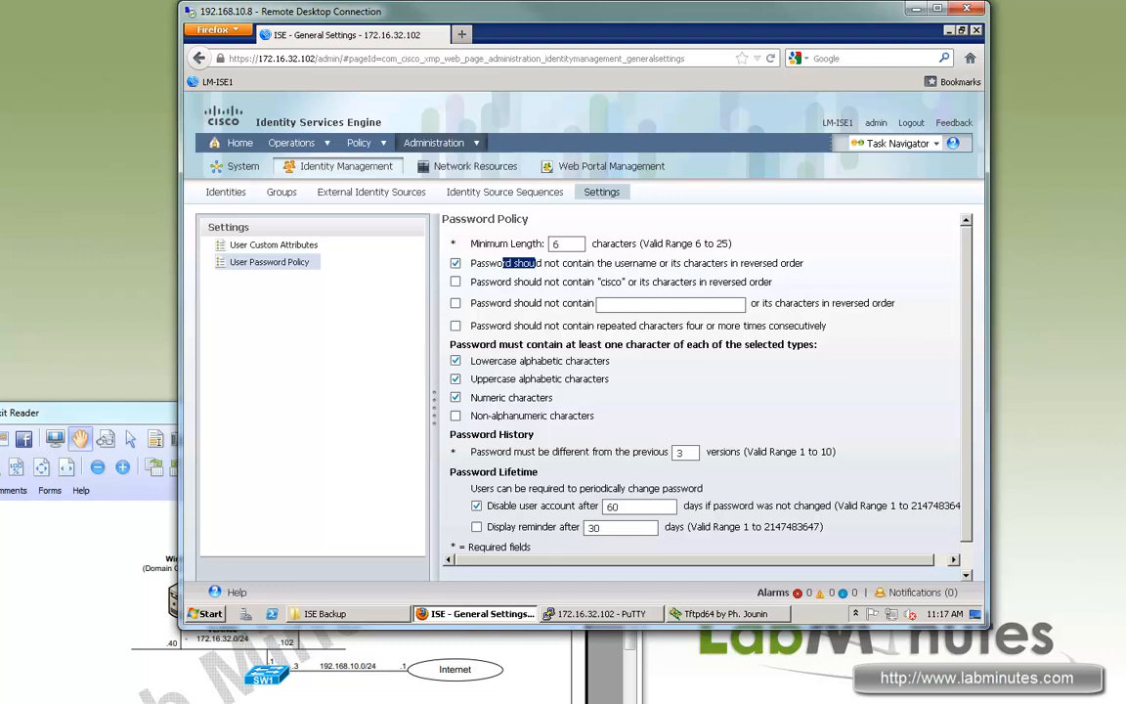
click(537, 263)
drag(678, 263, 498, 263)
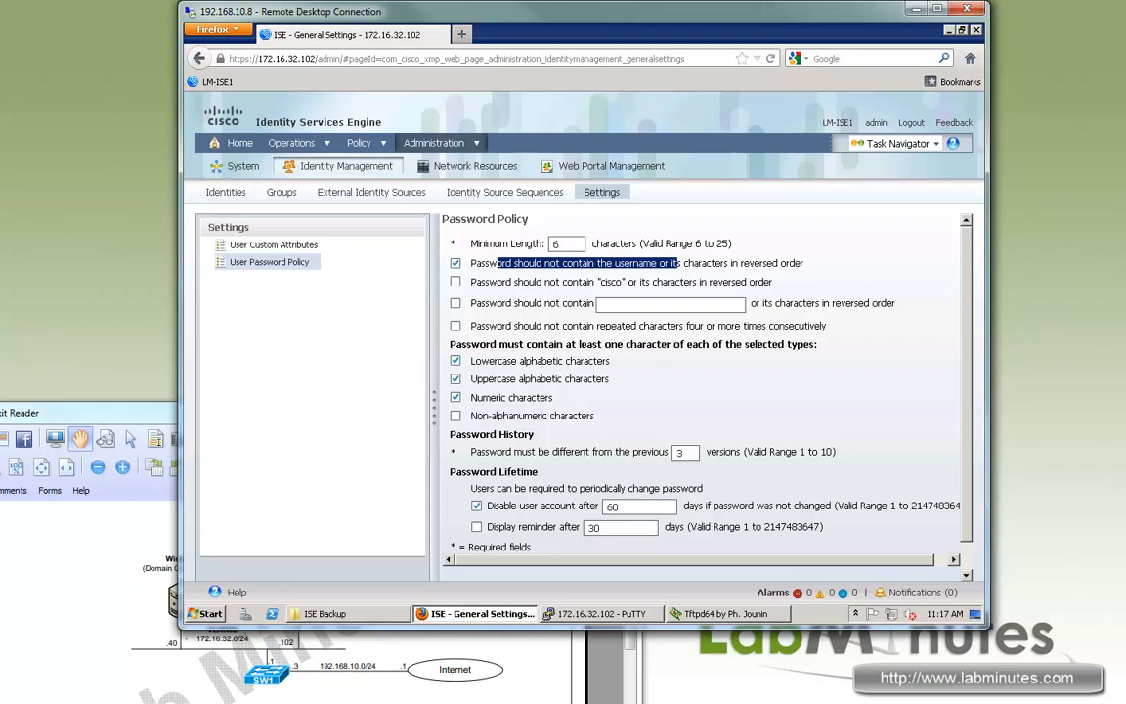
drag(638, 282, 505, 281)
drag(568, 303, 726, 326)
click(665, 304)
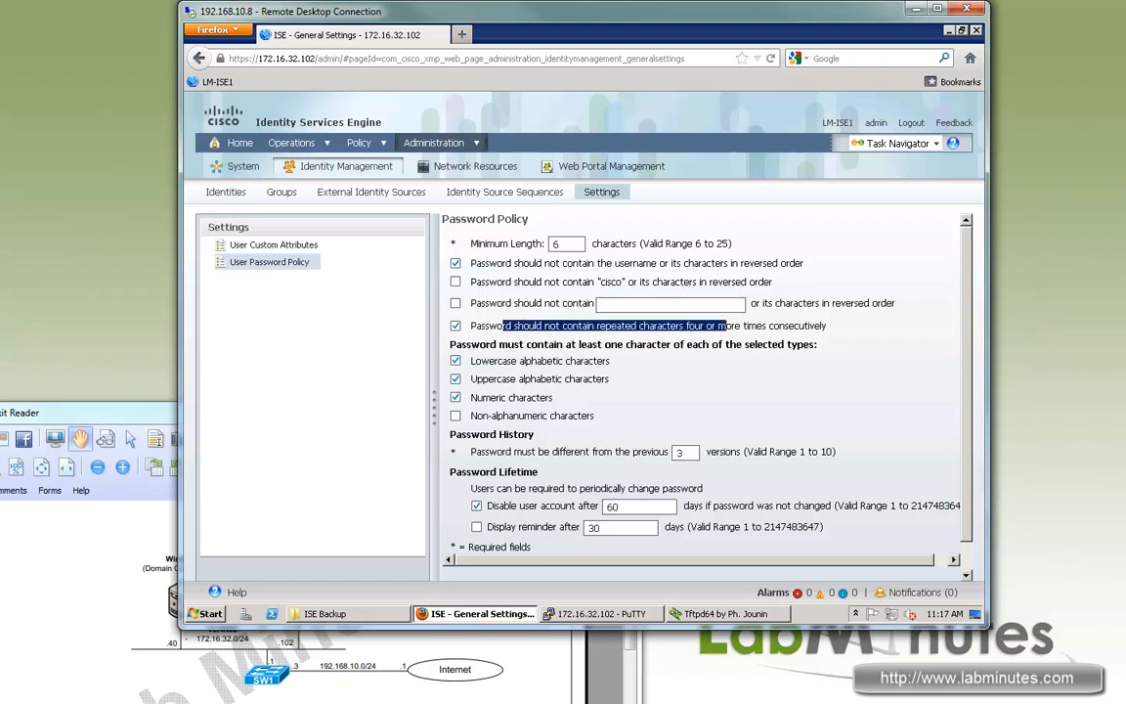
Block repeated characters and drop the lowercase, uppercase and numeric character requirements.
click(727, 327)
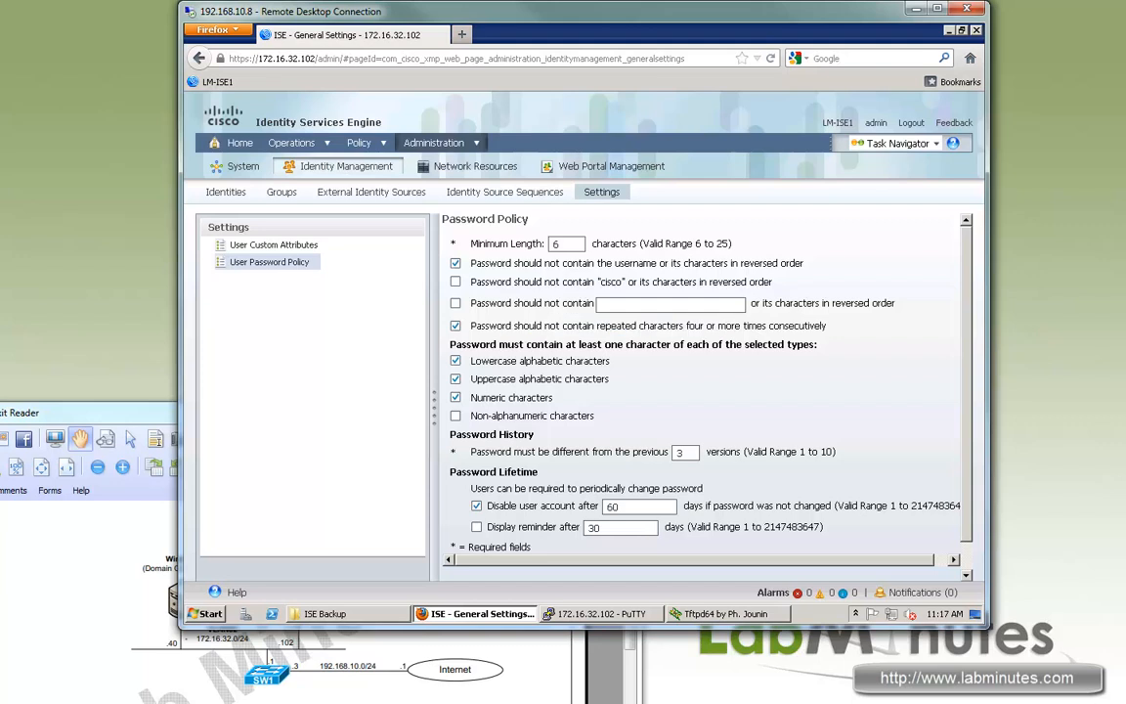
drag(496, 361, 576, 361)
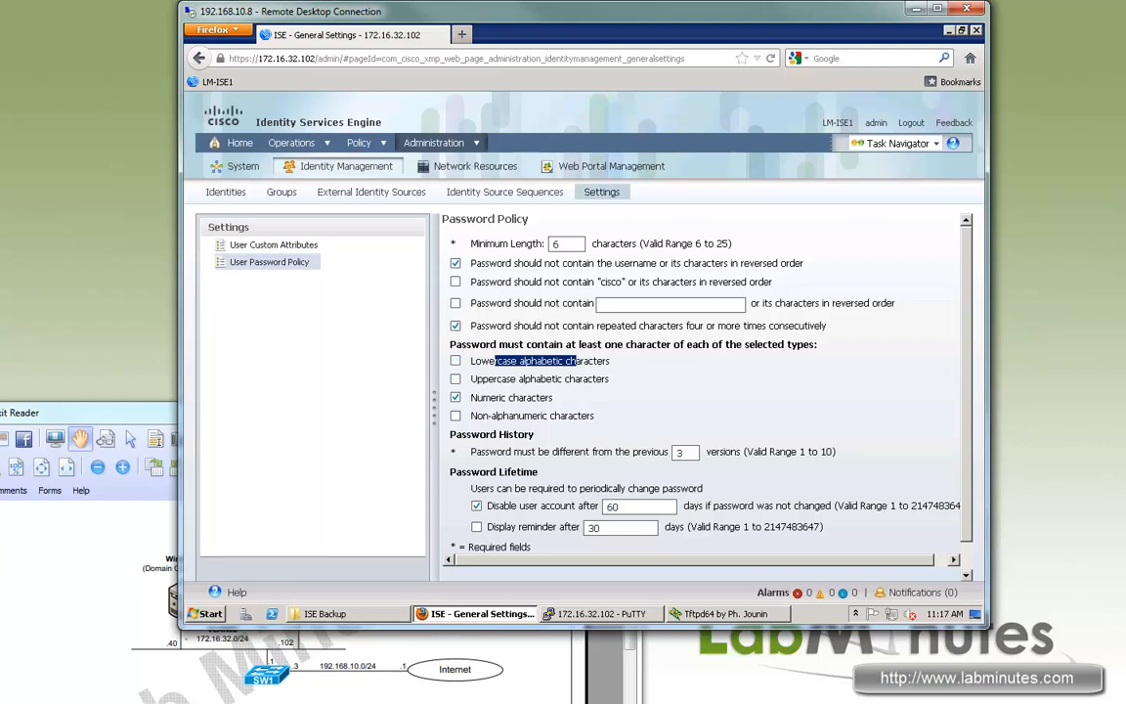
click(577, 362)
drag(477, 361, 577, 362)
click(577, 362)
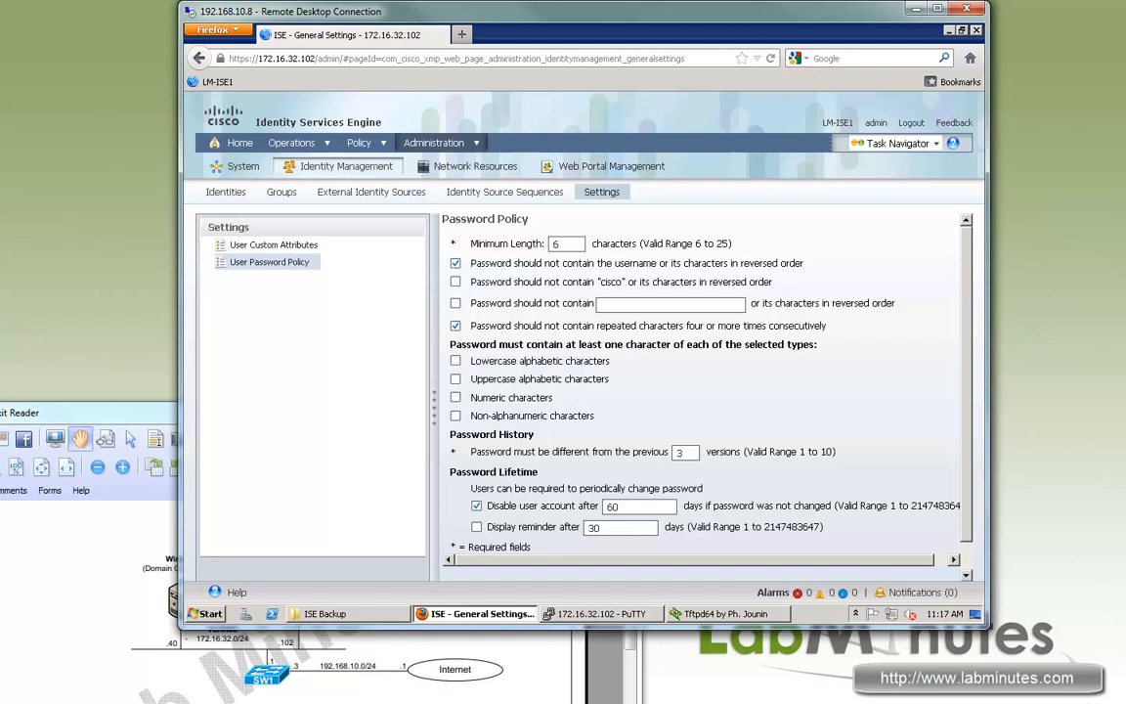
drag(471, 397, 537, 397)
drag(497, 398, 547, 398)
drag(483, 379, 581, 379)
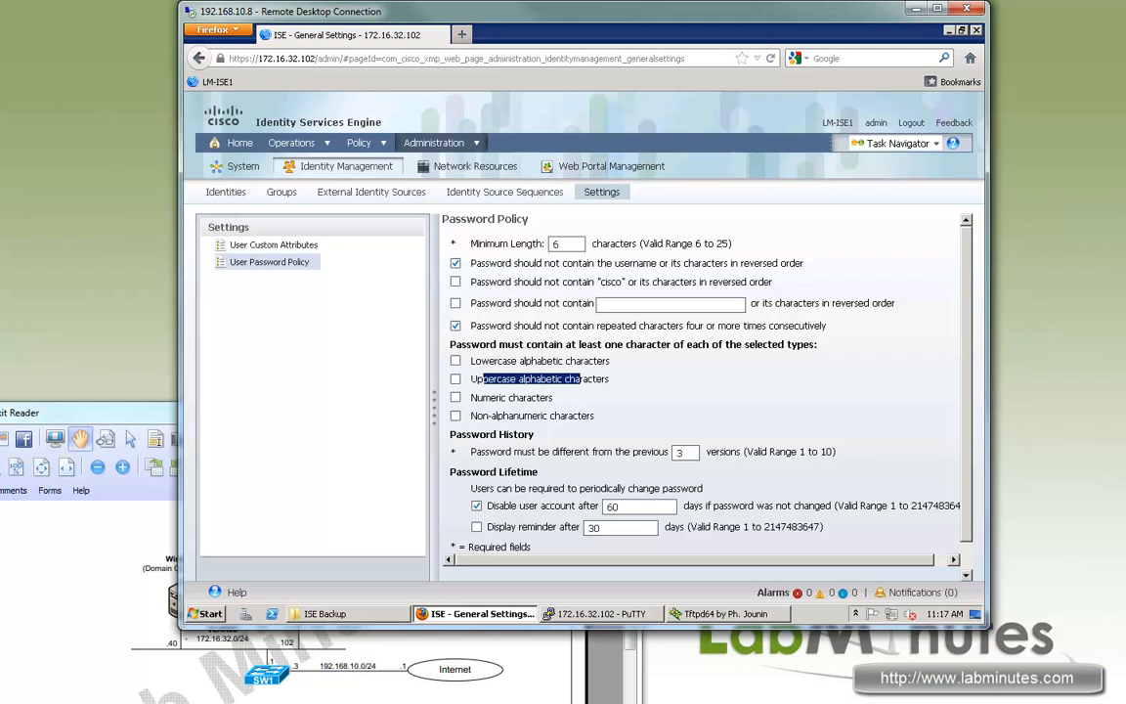
click(580, 379)
mouse_move(484, 263)
mouse_down()
mouse_move(671, 263)
mouse_move(497, 263)
mouse_up()
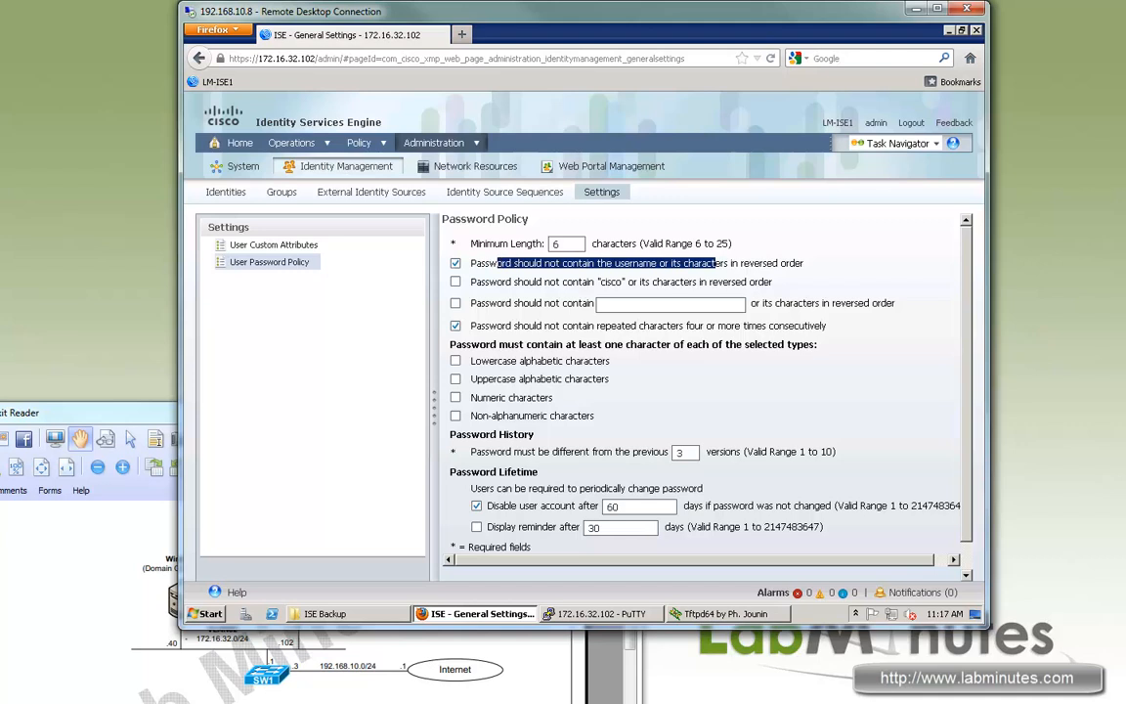
Set Password History so passwords must differ from the previous 1 version.
scroll(700, 396, down, 2)
drag(612, 424, 490, 423)
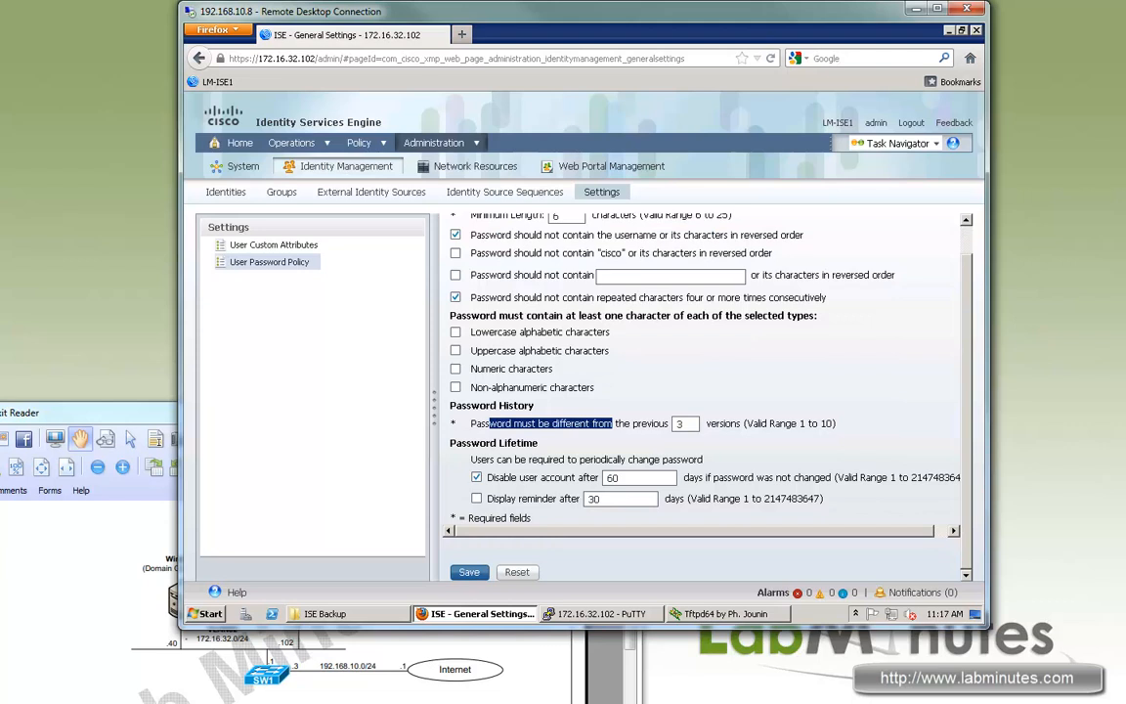
double_click(682, 423)
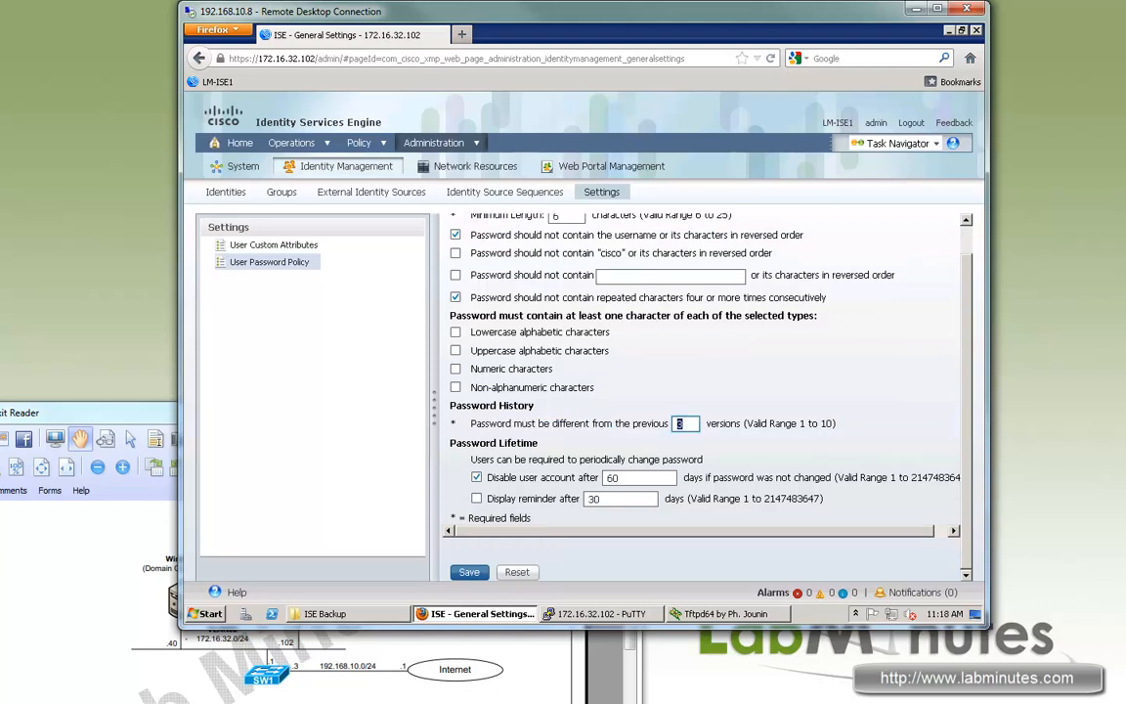
text(1)
drag(732, 423, 604, 423)
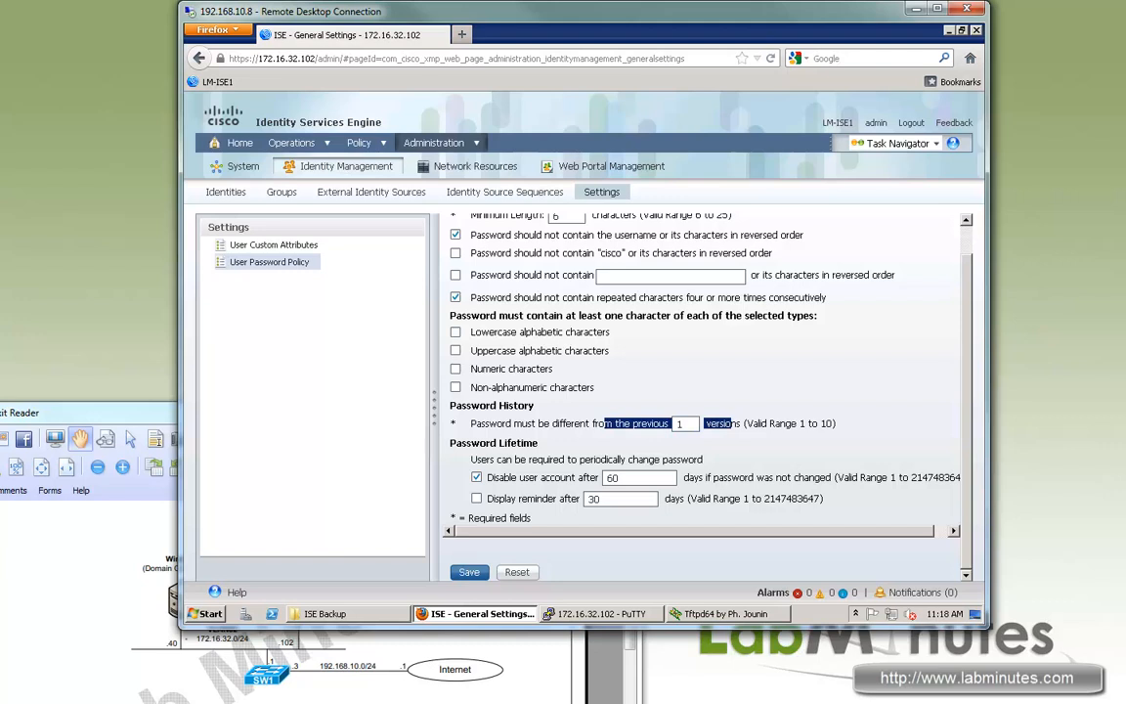
Review the 60-day account-disable and reminder settings, save the policy, and go to Network Devices.
drag(487, 477, 594, 477)
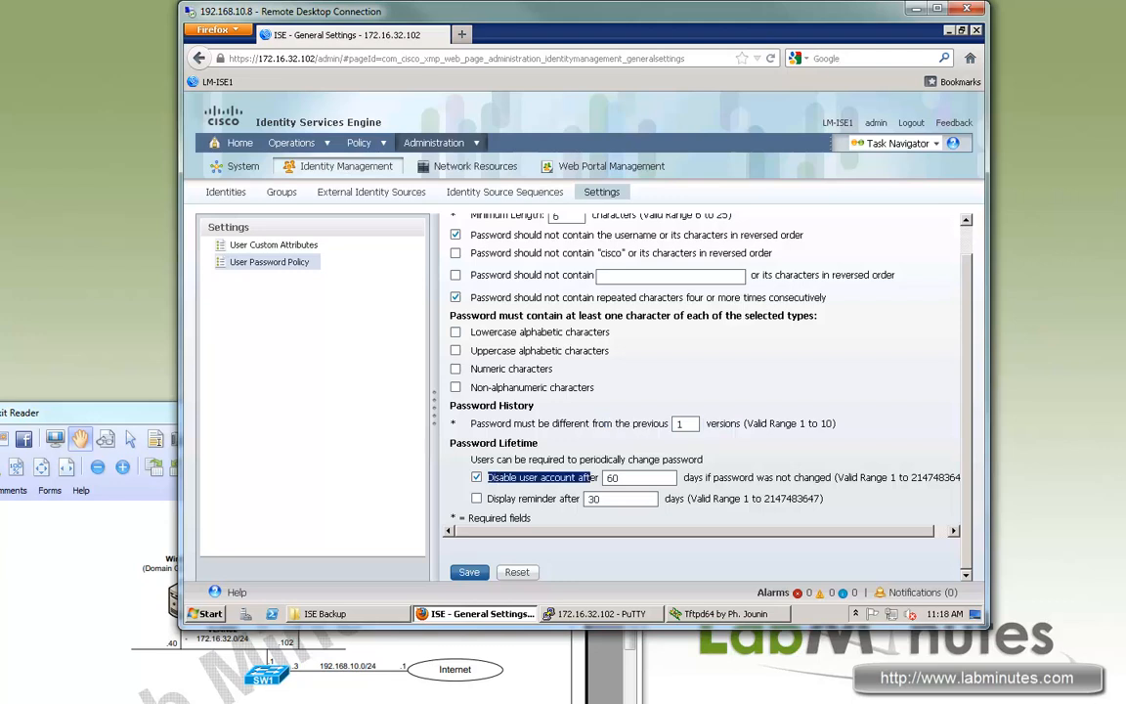
double_click(609, 478)
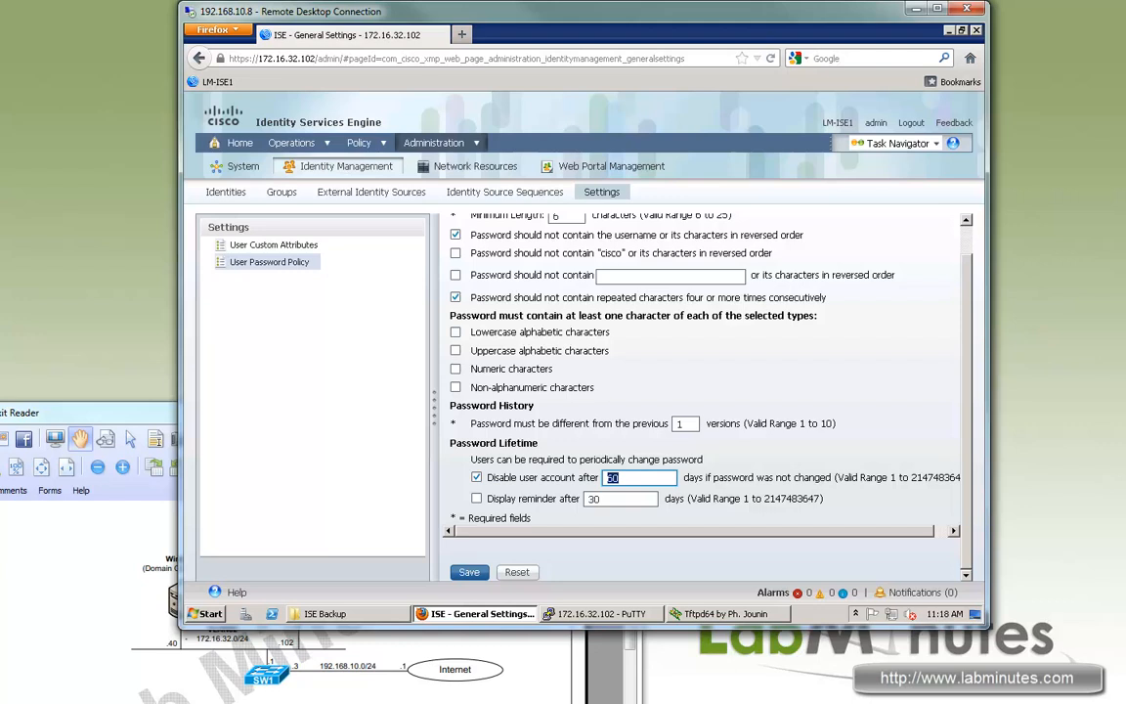
drag(707, 477, 811, 477)
drag(493, 499, 556, 499)
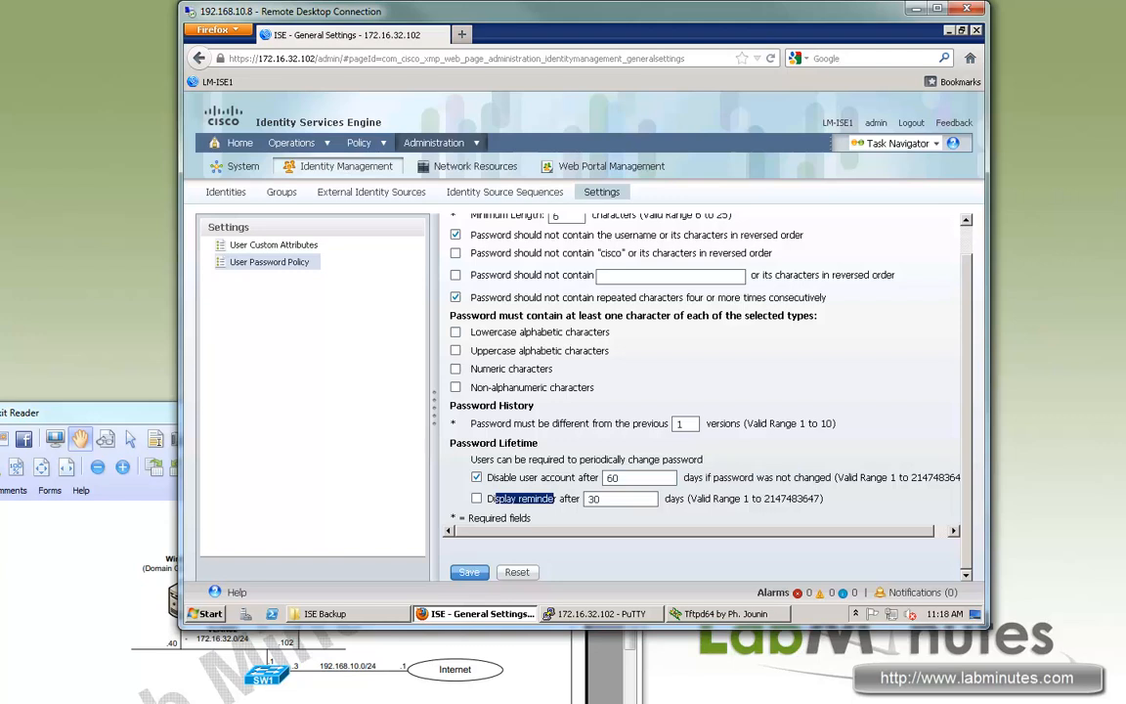
click(469, 572)
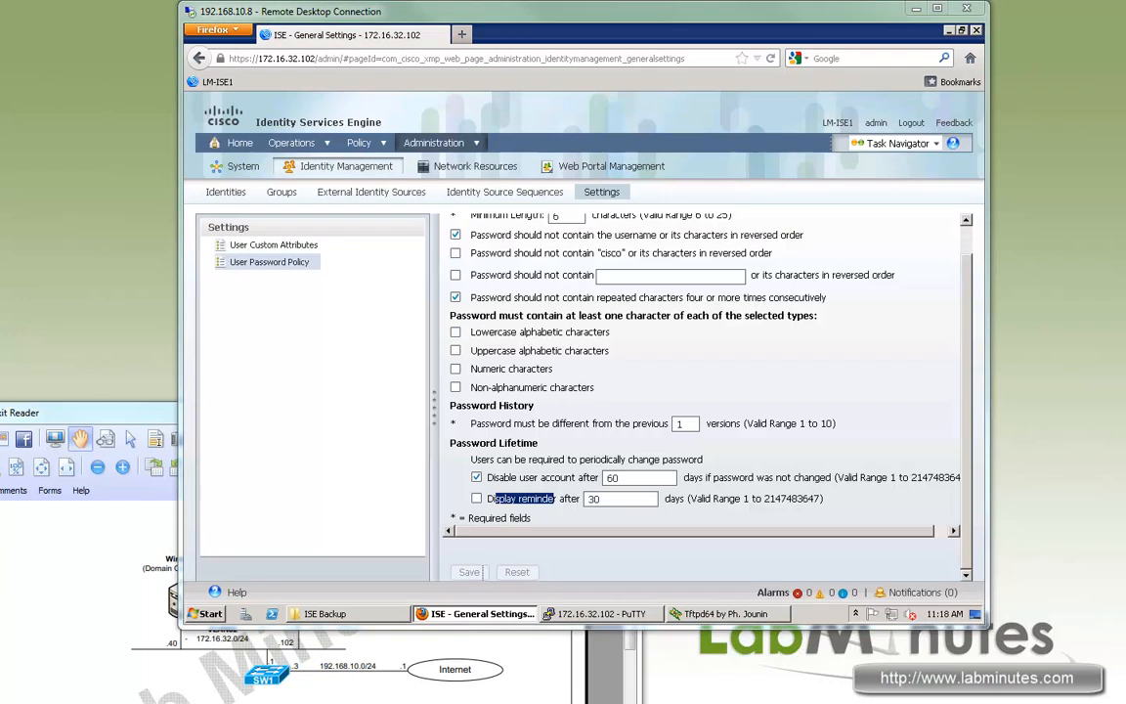
click(475, 166)
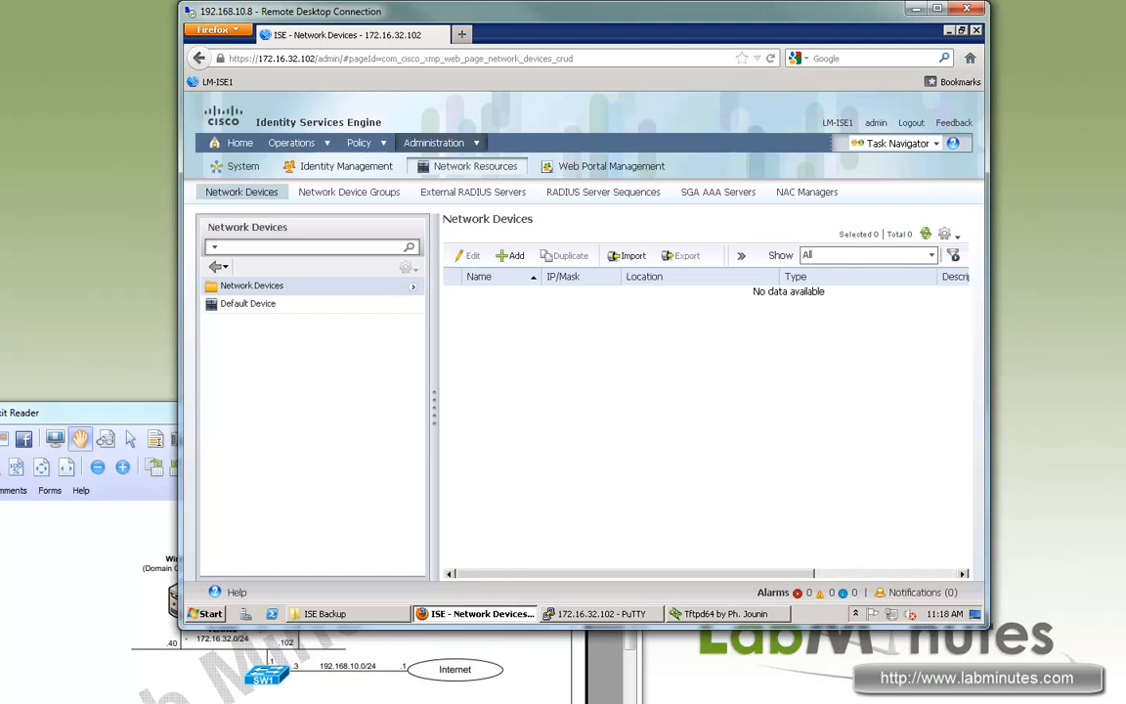
Review the All Device Types and All Locations device groups, then go to External RADIUS Servers.
click(349, 192)
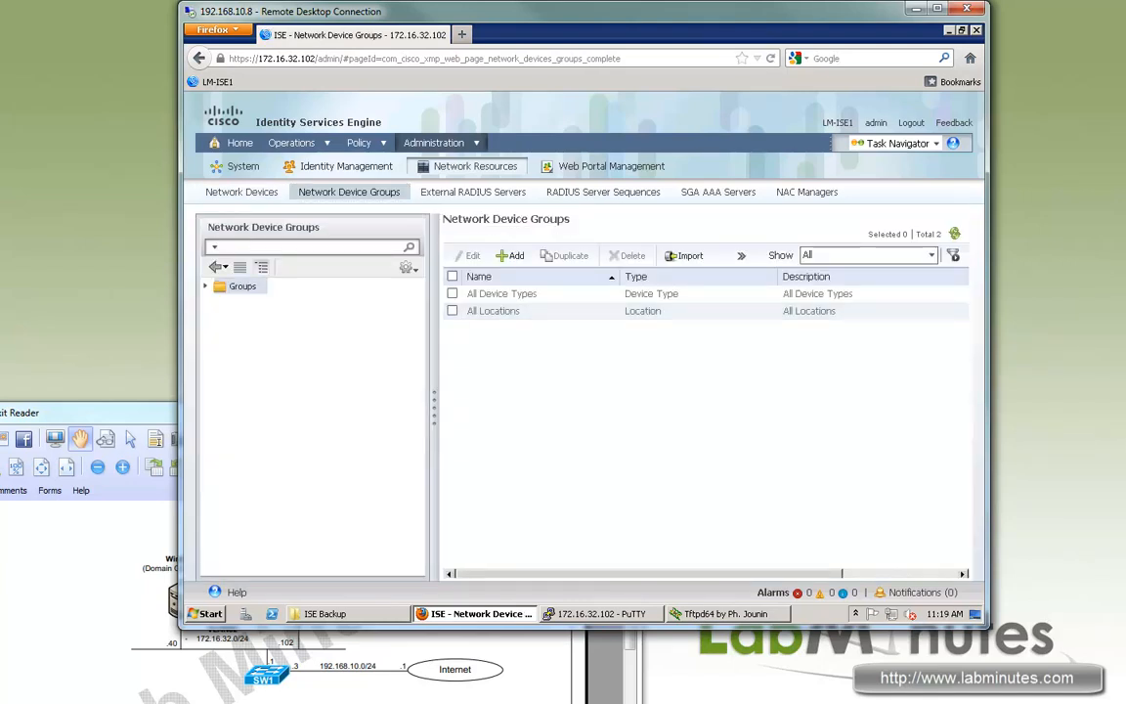
drag(492, 294, 467, 311)
click(484, 295)
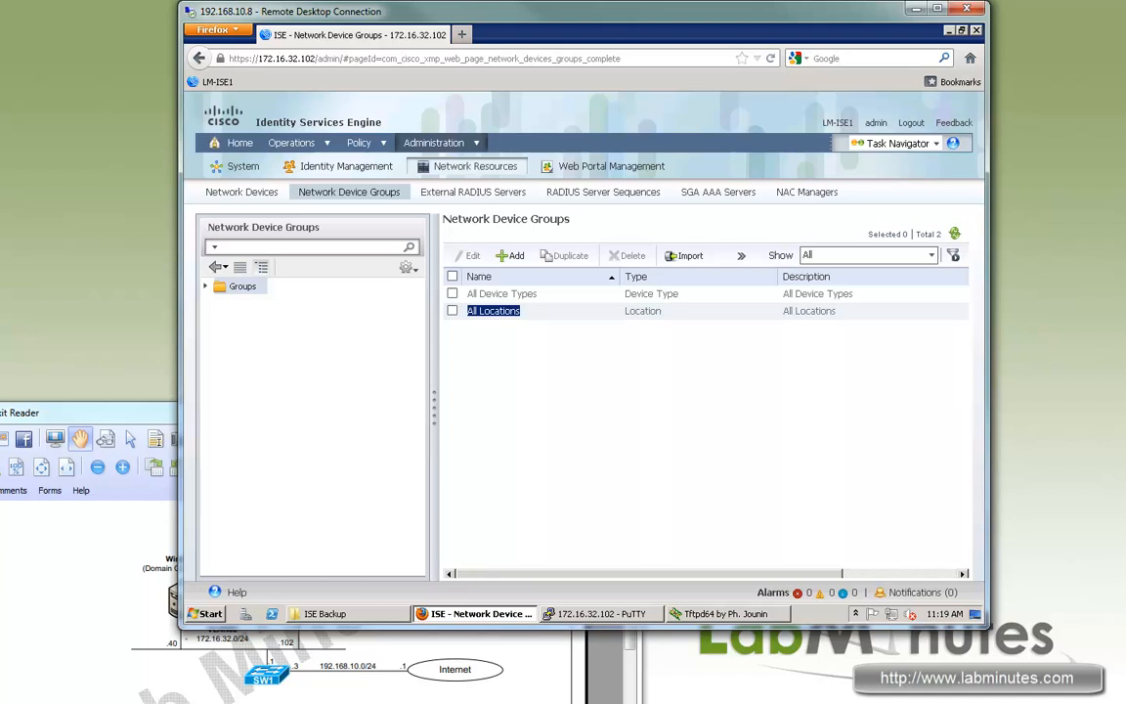
drag(521, 311, 474, 311)
click(473, 192)
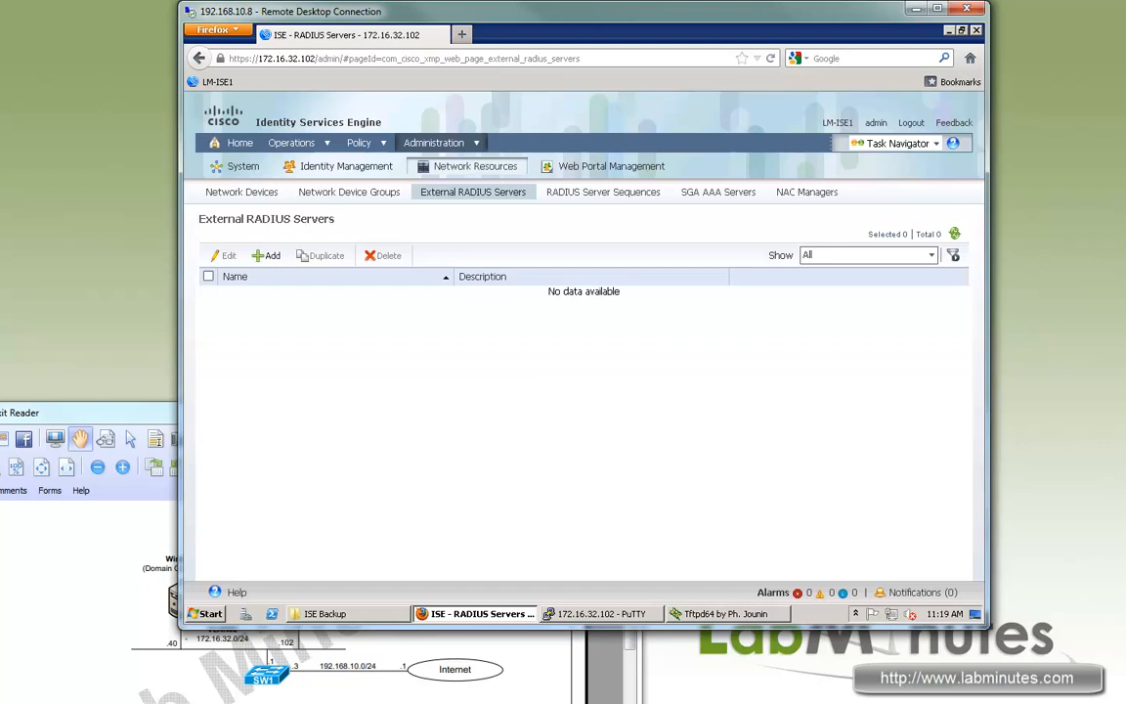
Browse RADIUS Server Sequences, SGA AAA Servers and NAC Managers, then go to Sponsor Group Policy.
click(604, 193)
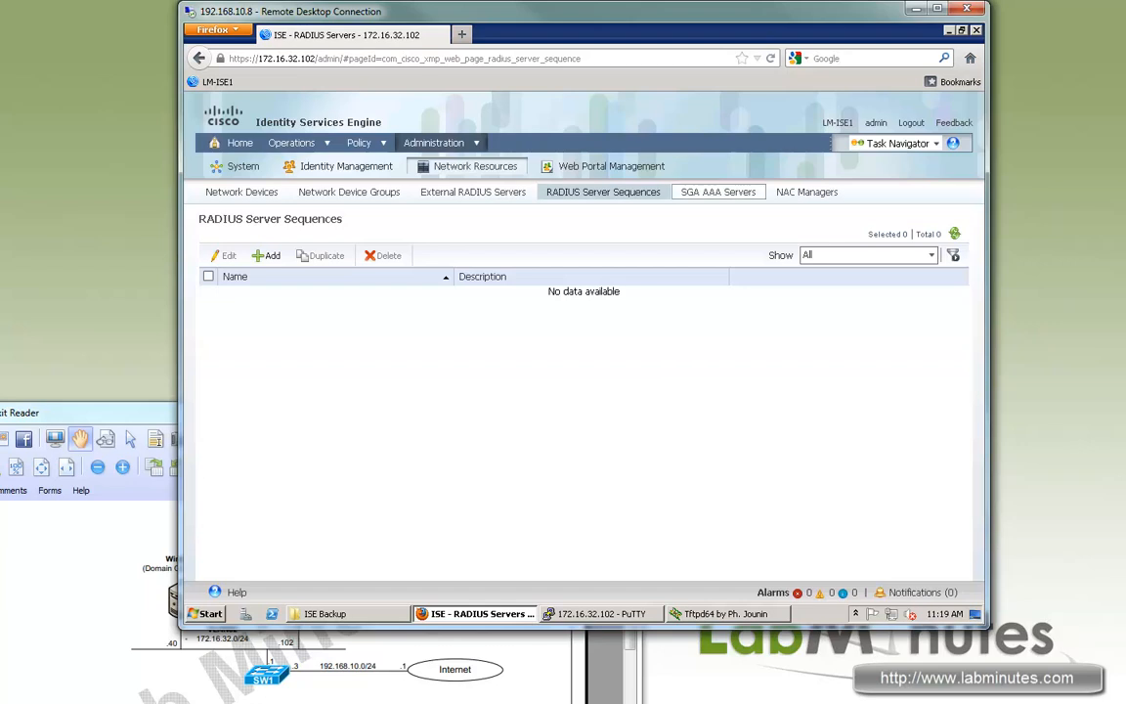
click(719, 193)
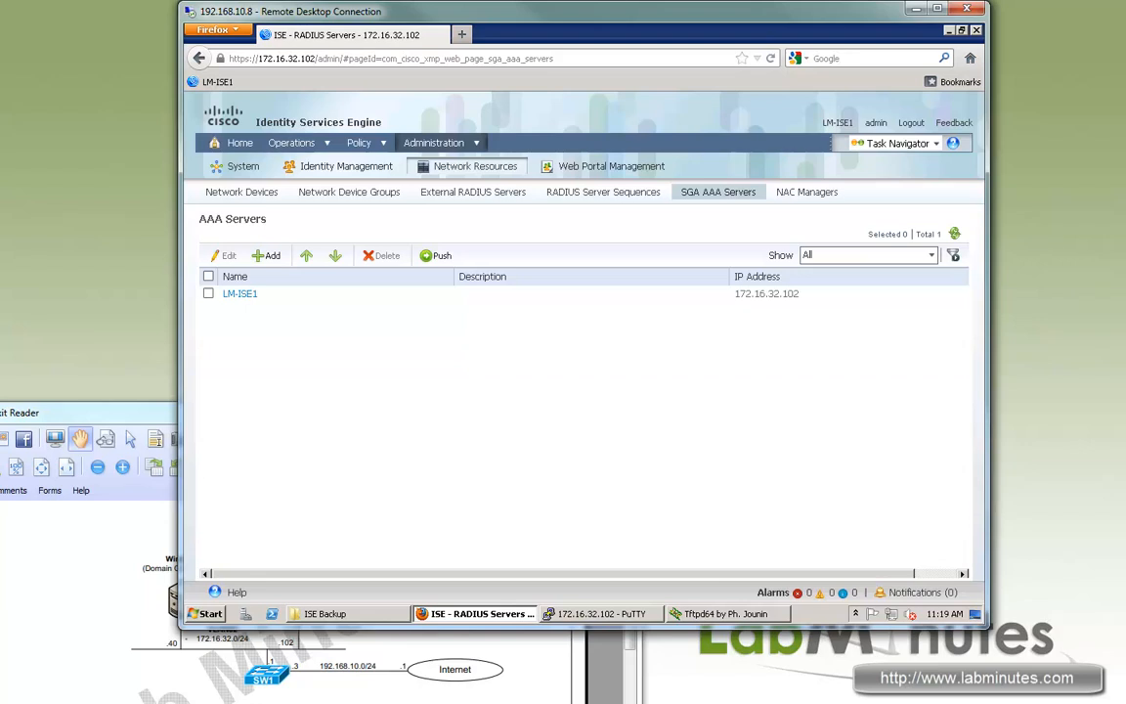
click(241, 193)
click(807, 192)
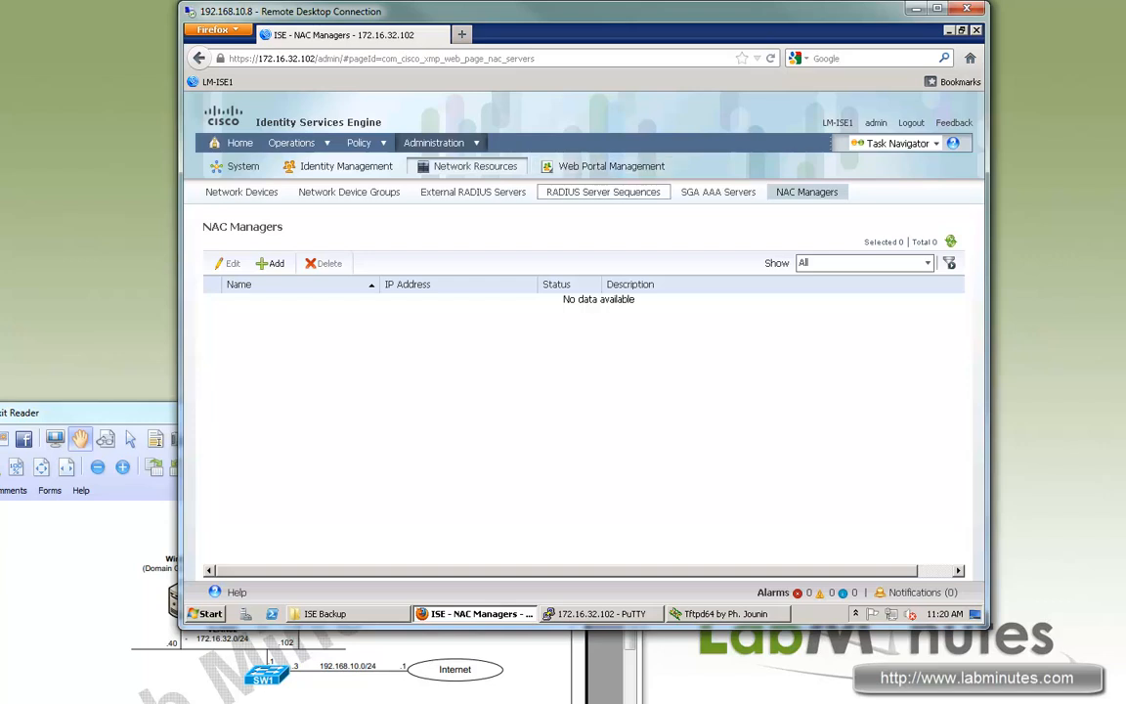
click(611, 166)
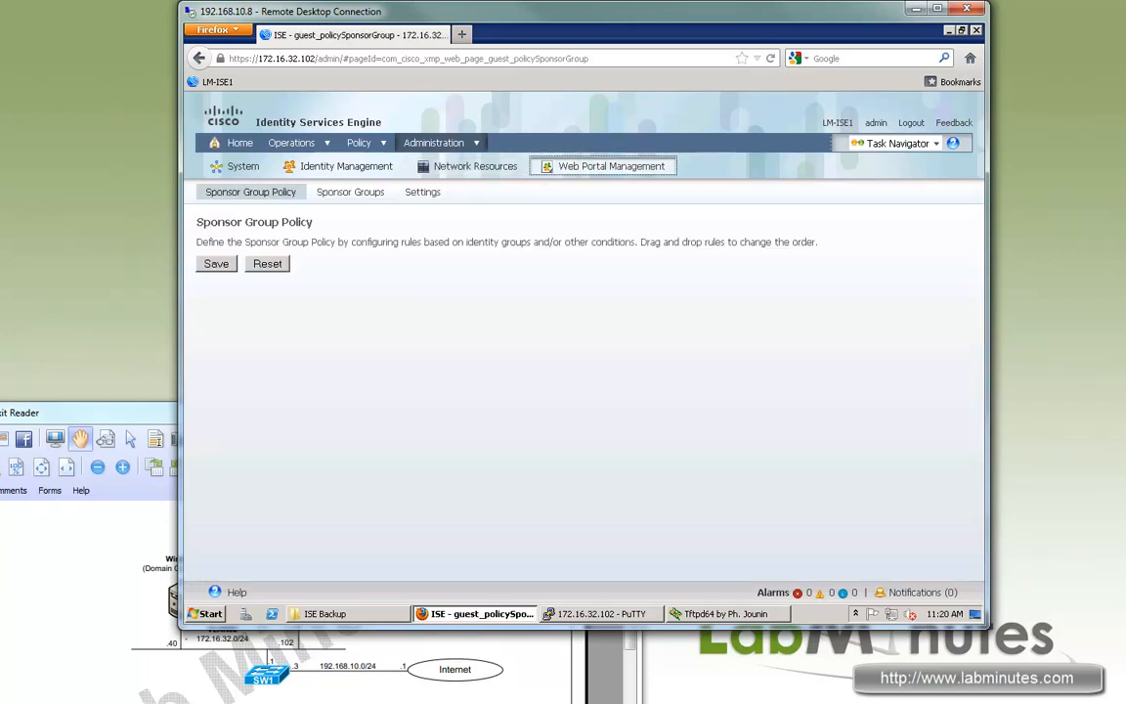
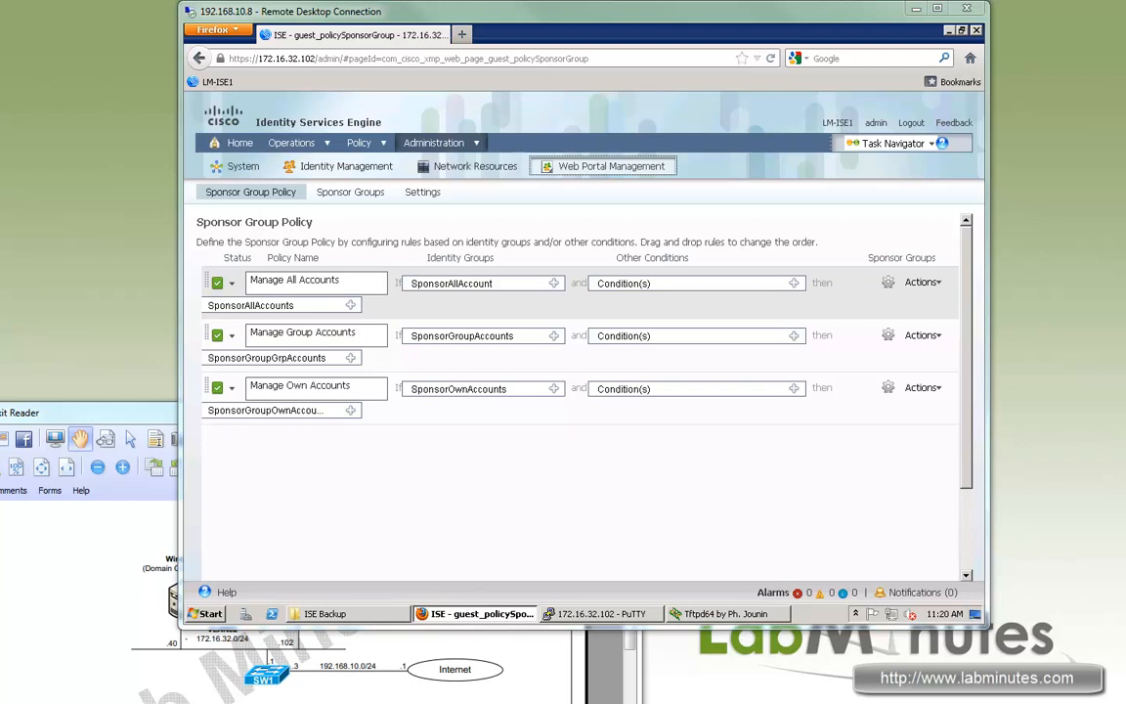
Review the Sponsor Group Policy heading, description and column headers.
drag(317, 223, 225, 223)
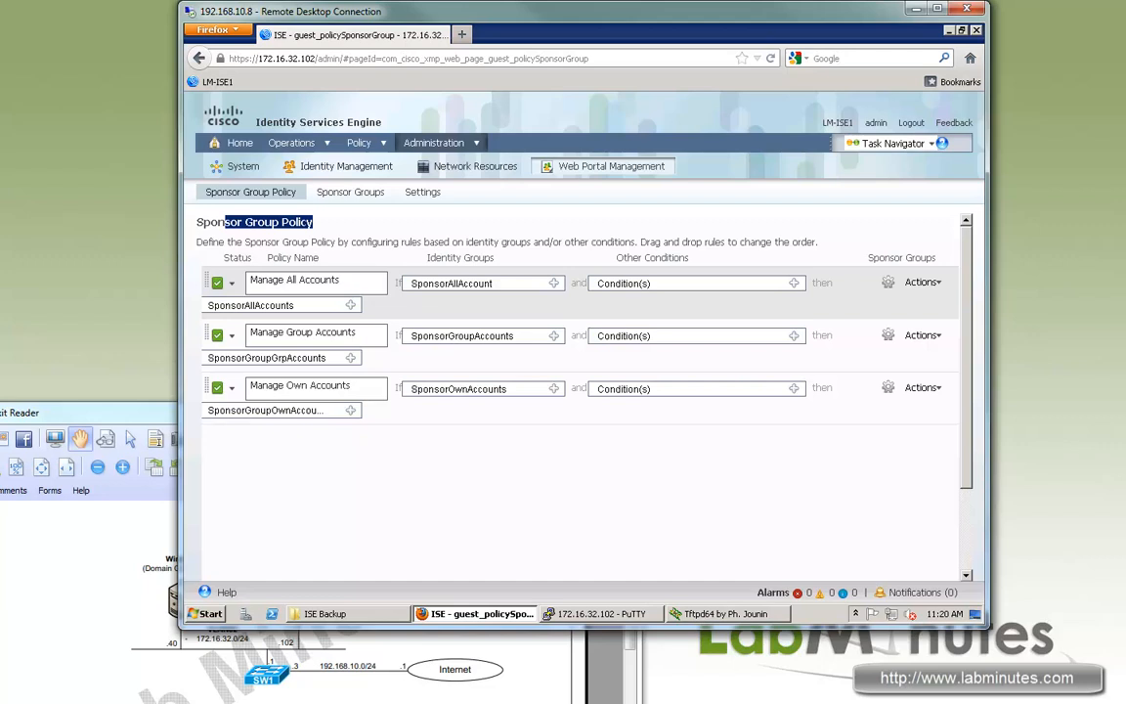
drag(508, 258, 318, 242)
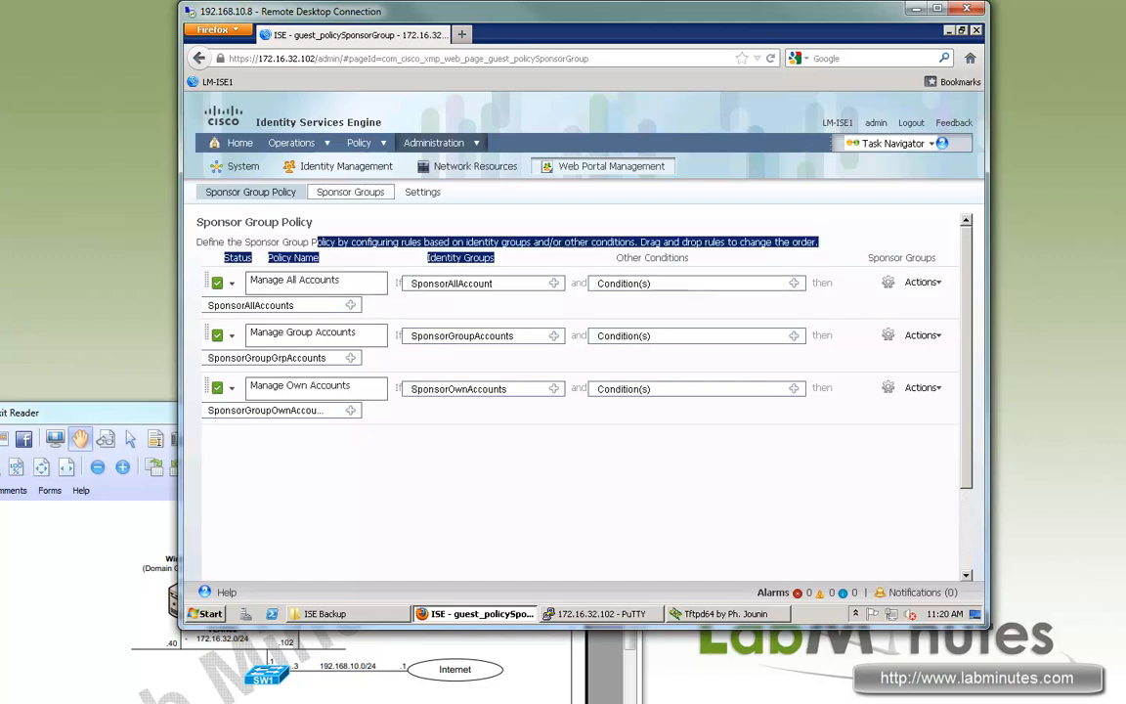
click(398, 221)
drag(298, 241, 458, 257)
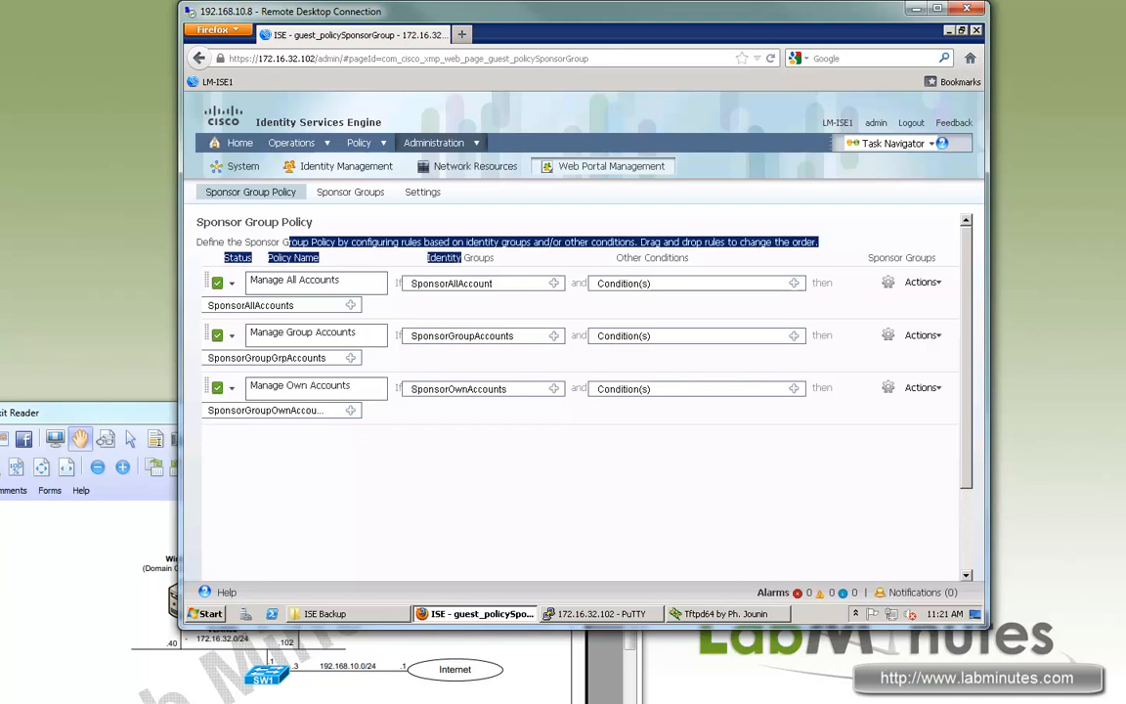
Compare the three sponsor groups against the sponsor group policy rules, then open Web Portal Settings.
click(350, 192)
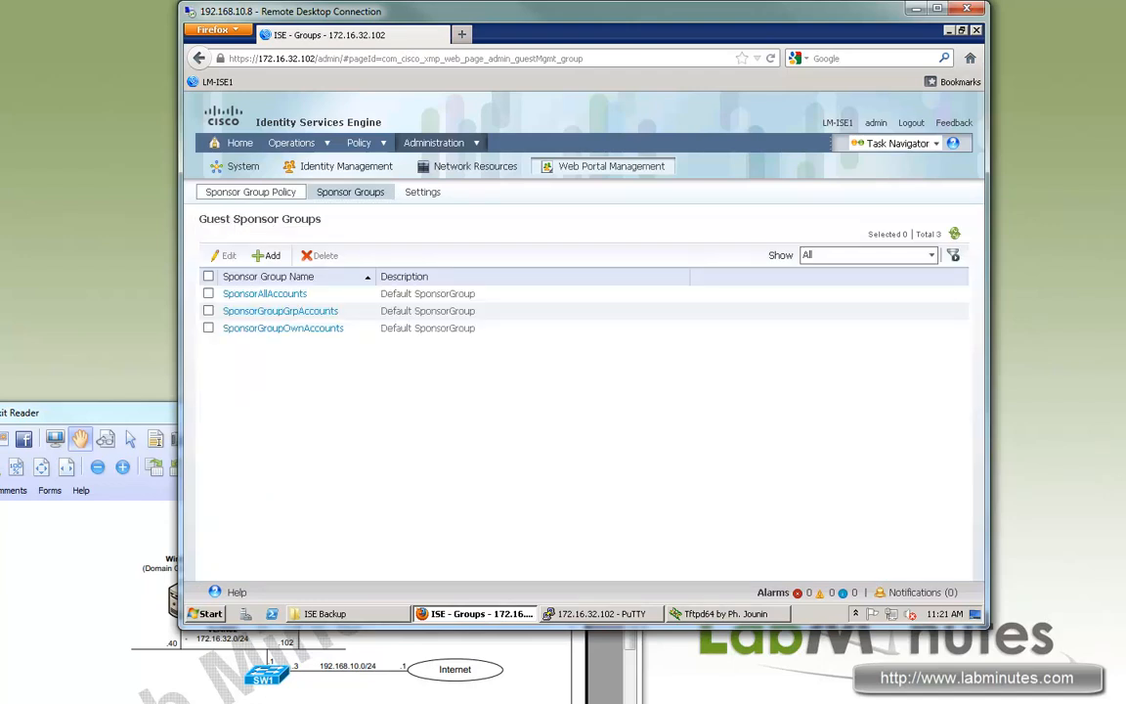
click(250, 192)
click(351, 191)
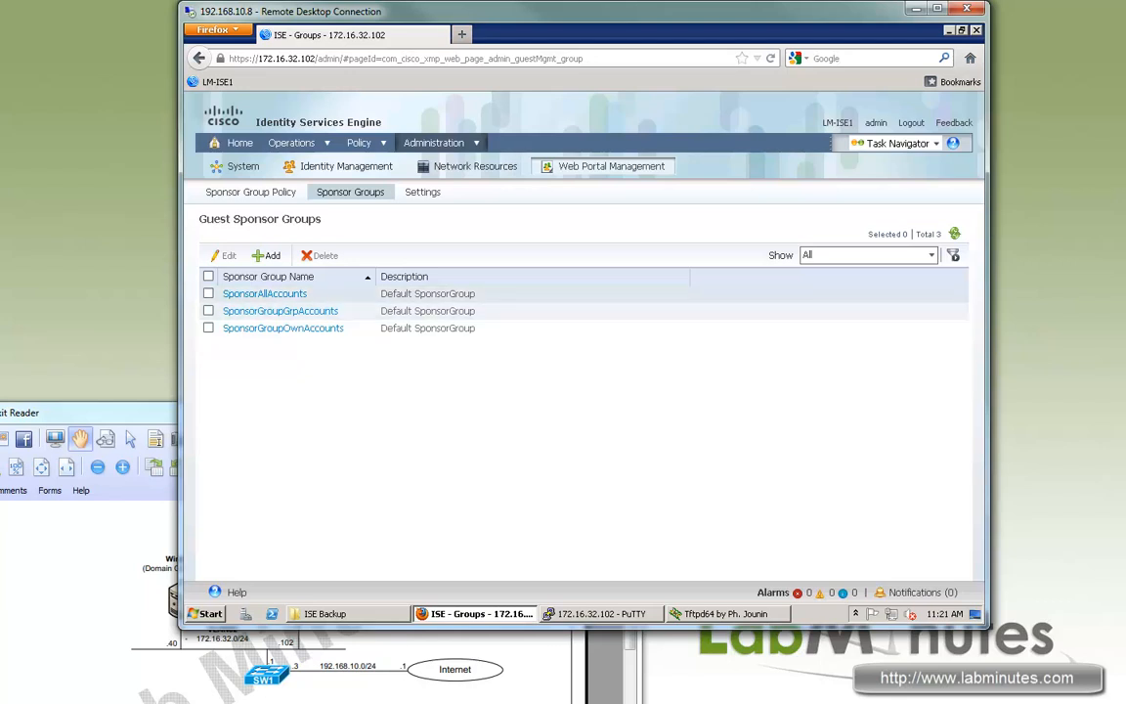
drag(449, 329, 259, 294)
click(430, 392)
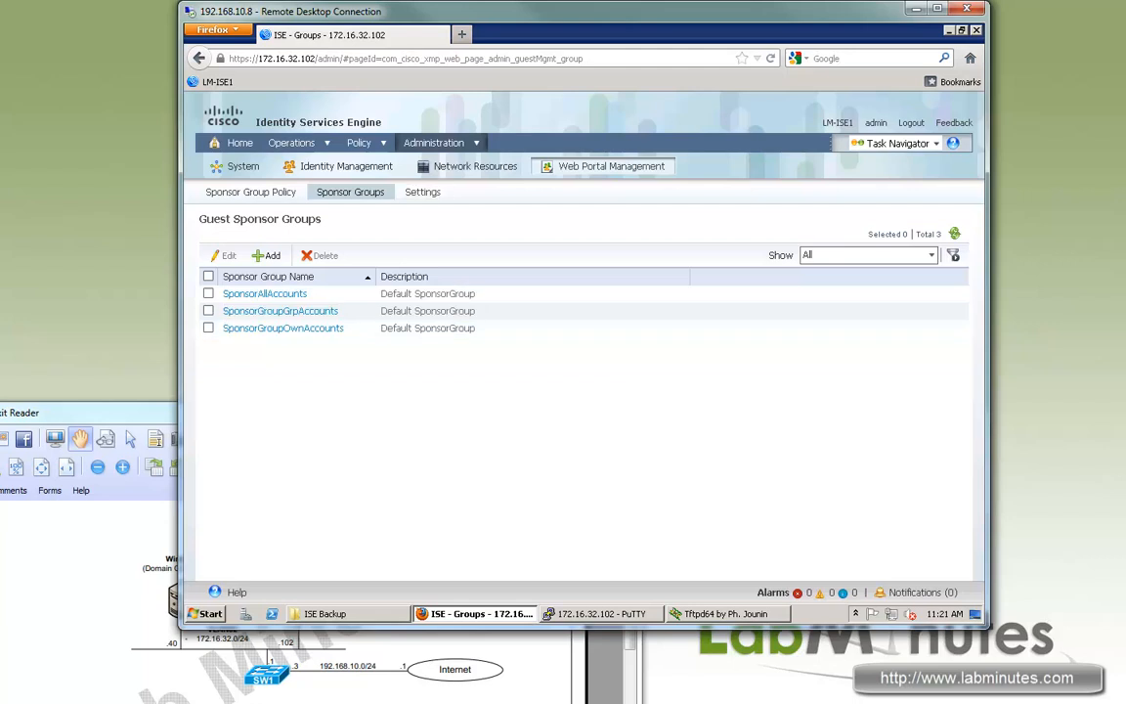
click(250, 192)
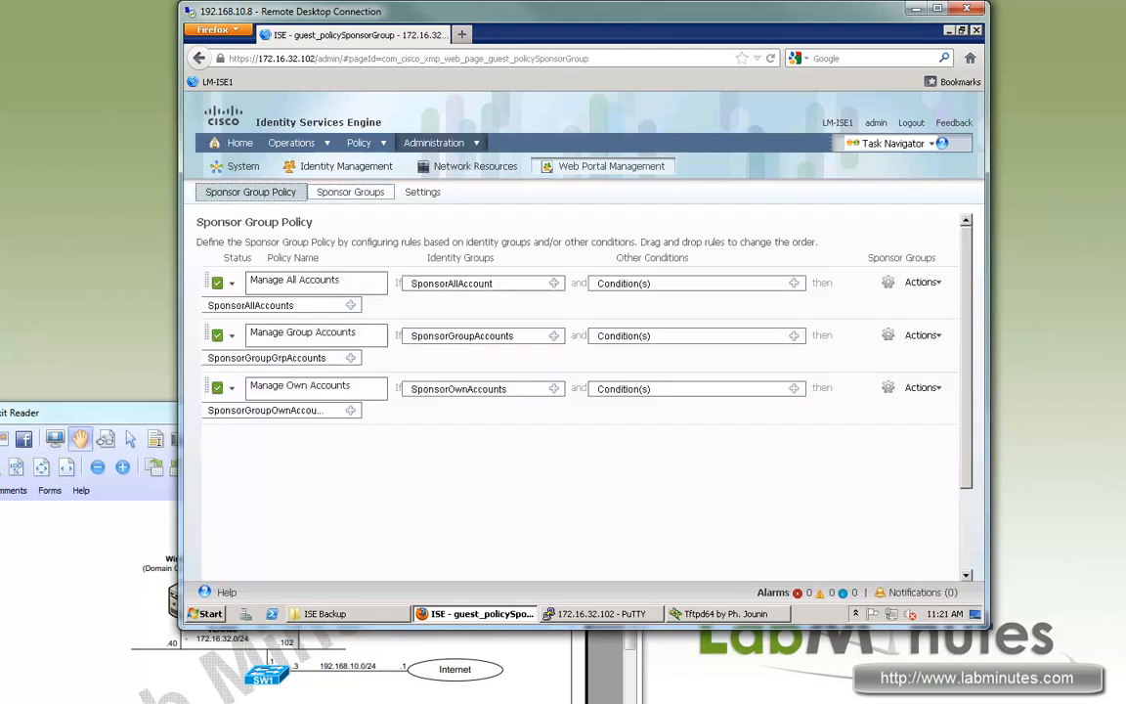
click(423, 192)
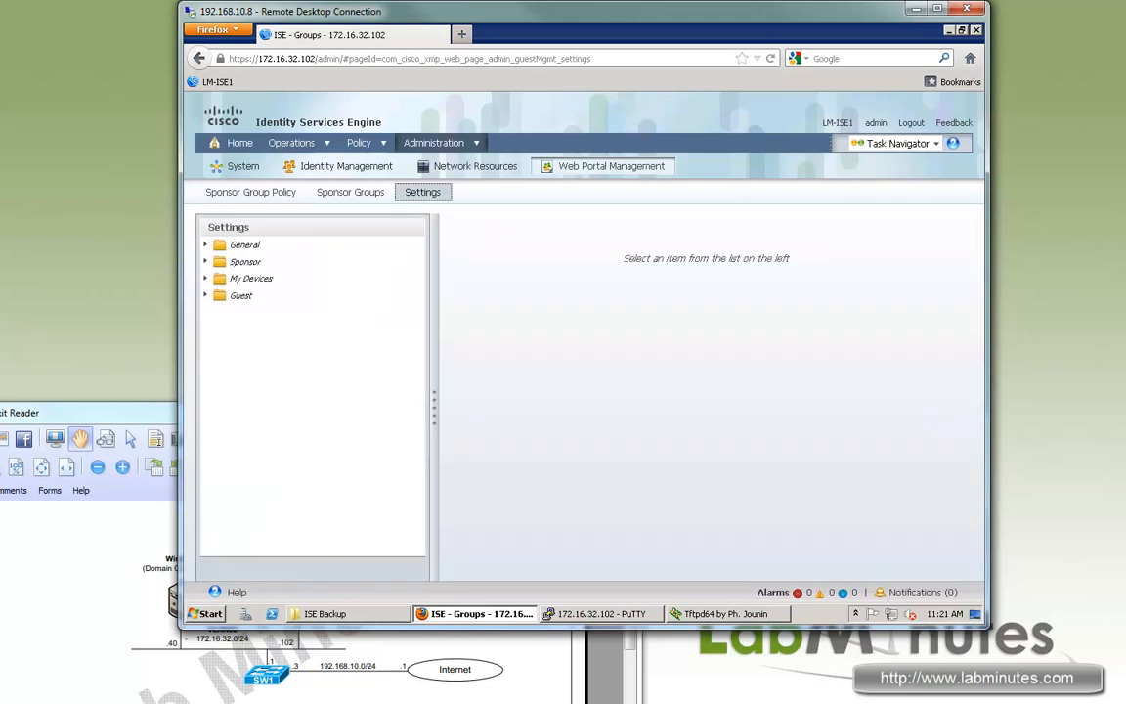
Look over the General Portal Theme, then show the portal ports, all HTTPS 8443.
mouse_move(359, 143)
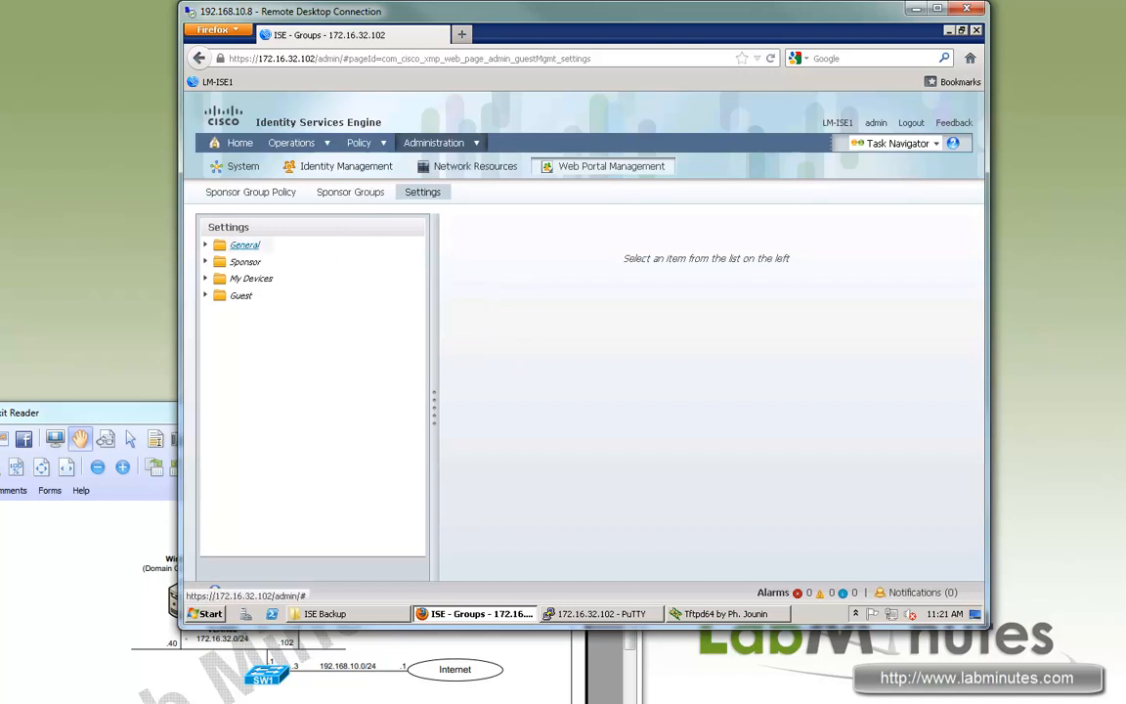
click(244, 245)
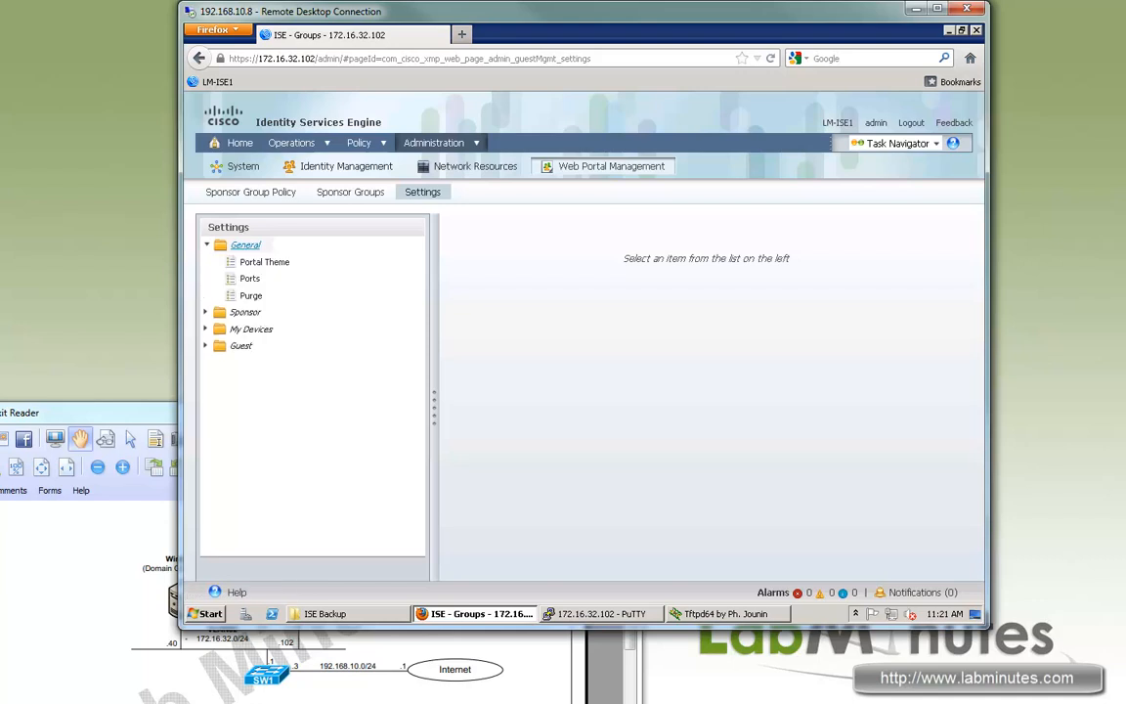
click(264, 263)
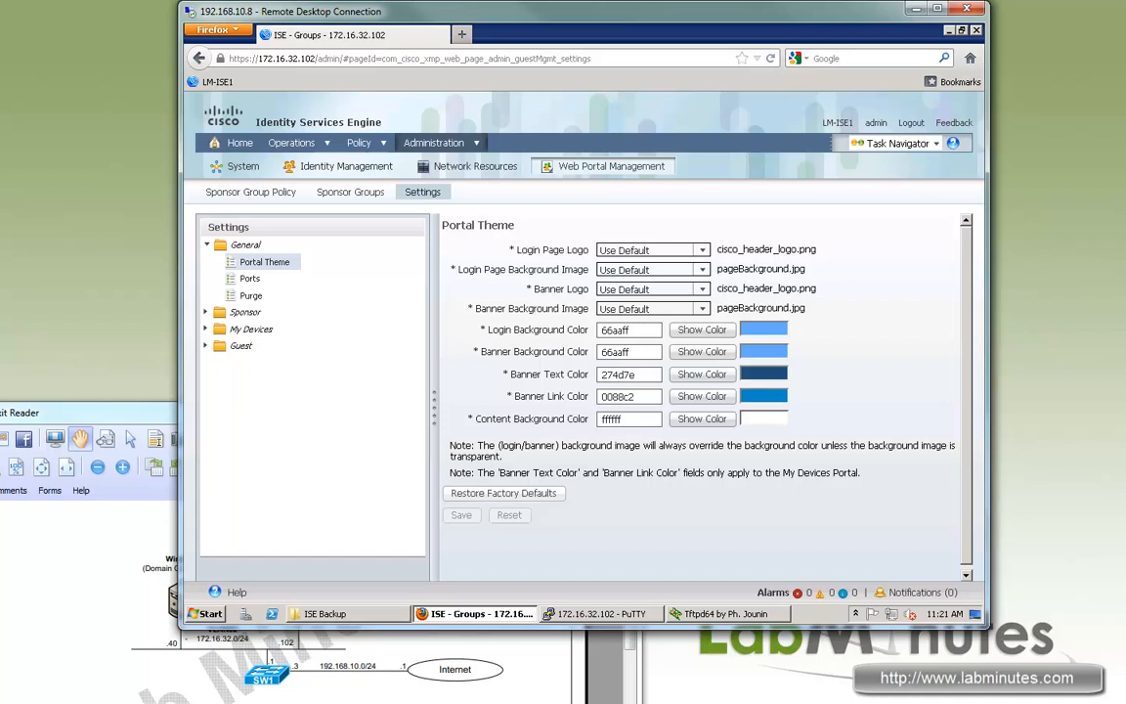
click(250, 279)
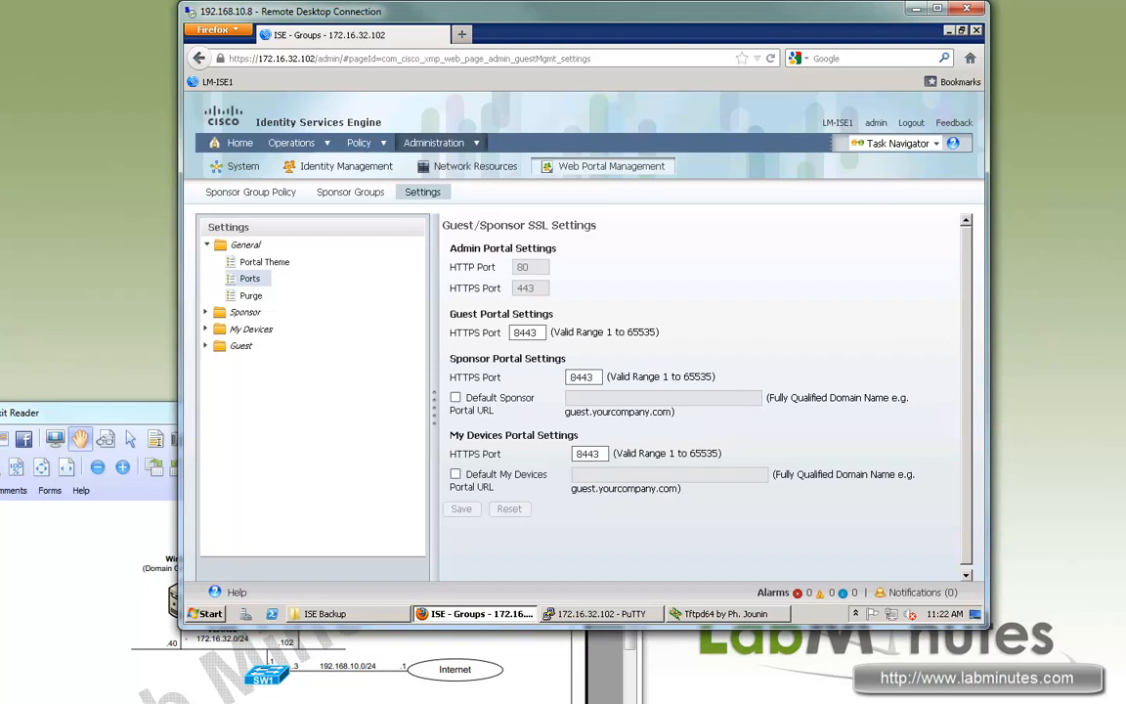
Enable a default Sponsor Portal URL of sponsor.labminutes.com.
double_click(526, 332)
drag(557, 359, 455, 359)
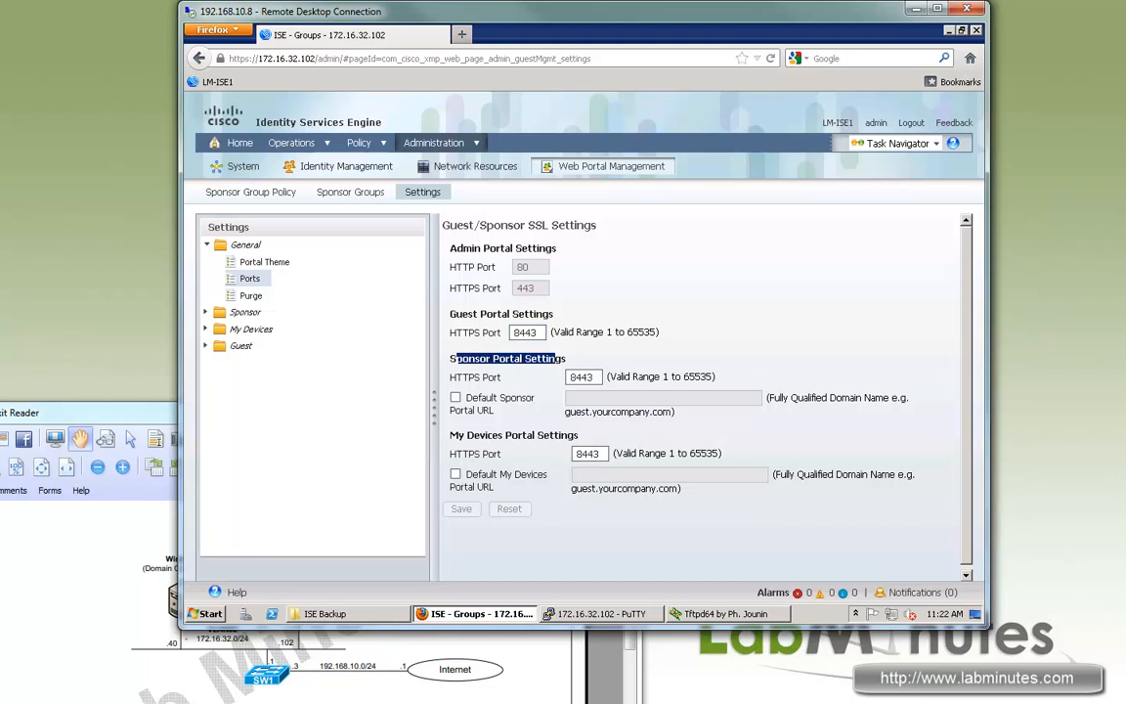
double_click(583, 378)
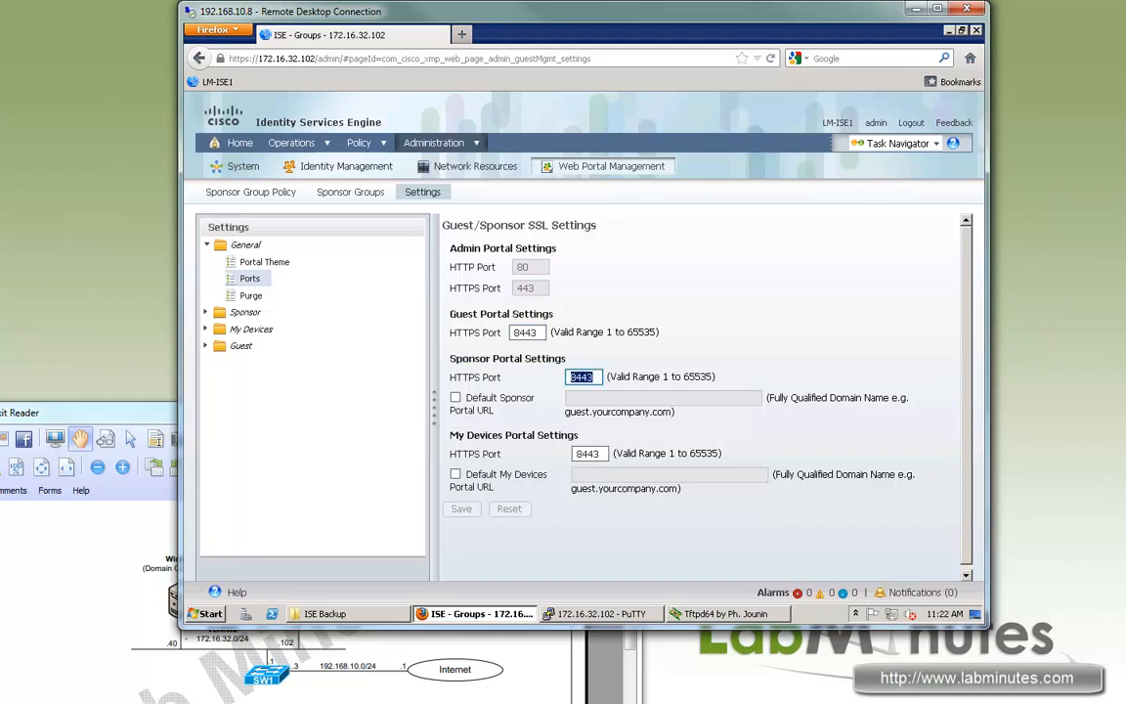
click(456, 398)
click(626, 398)
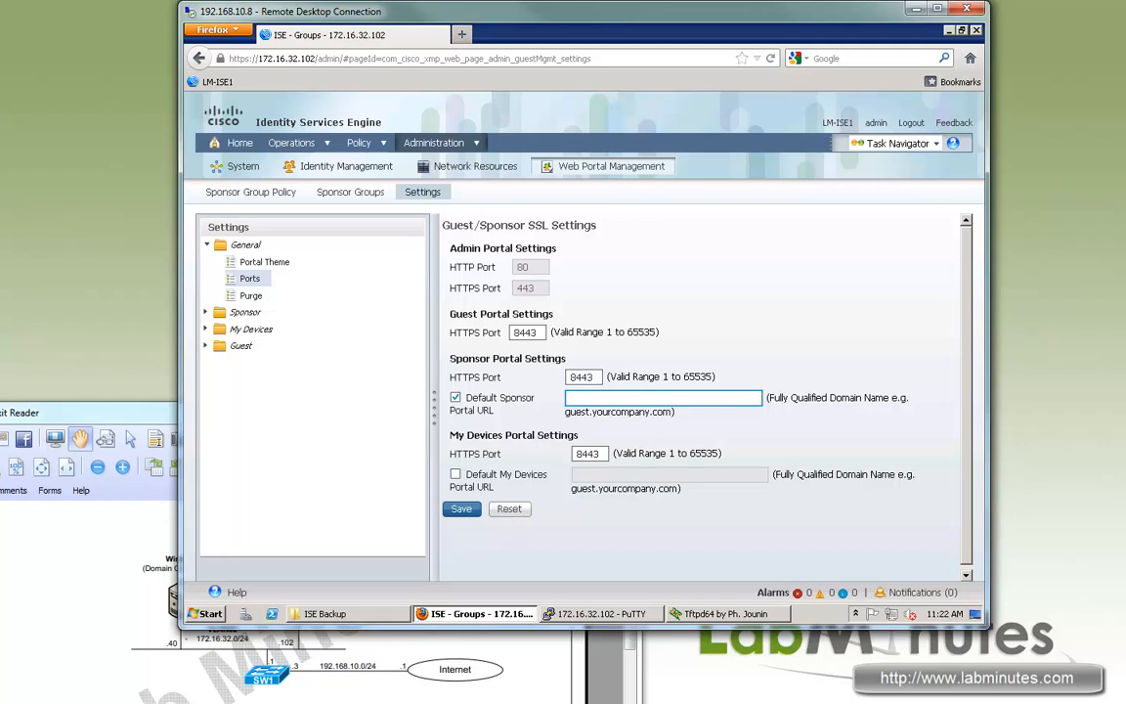
text(sponsor.labminutes.com)
mouse_move(591, 413)
mouse_down()
mouse_move(646, 412)
mouse_move(576, 413)
mouse_up()
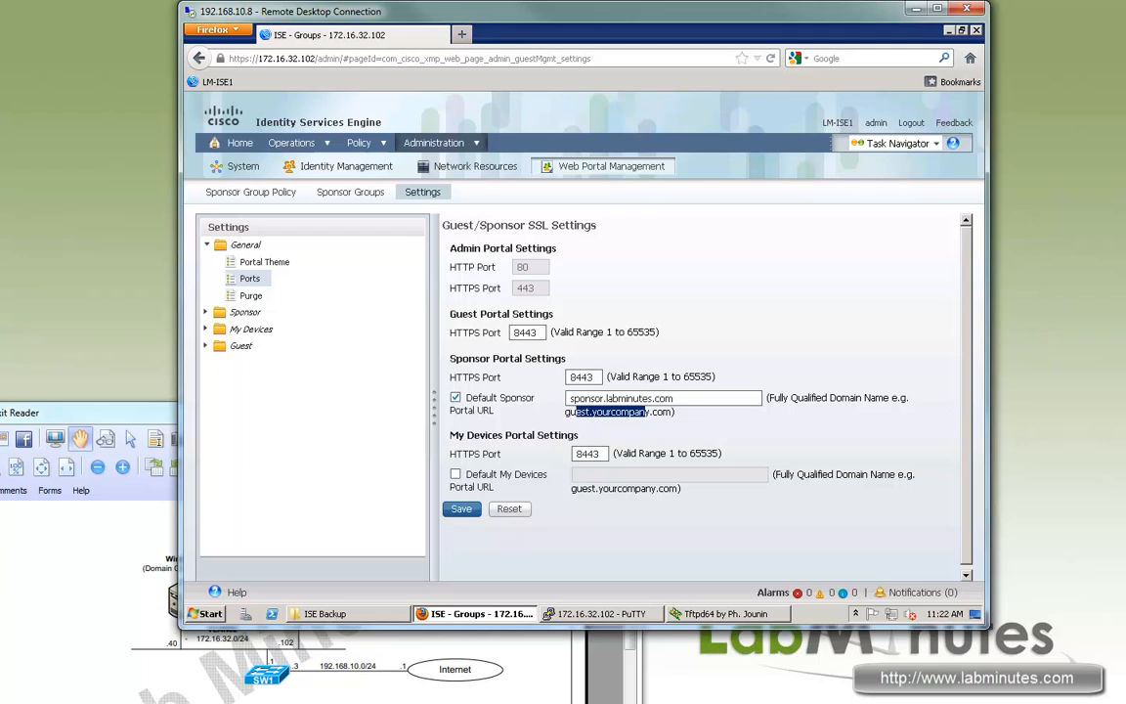
Set the default My Devices Portal URL to mydevices.labminutes.com, save, and accept the web server restart.
click(456, 475)
drag(466, 435, 555, 435)
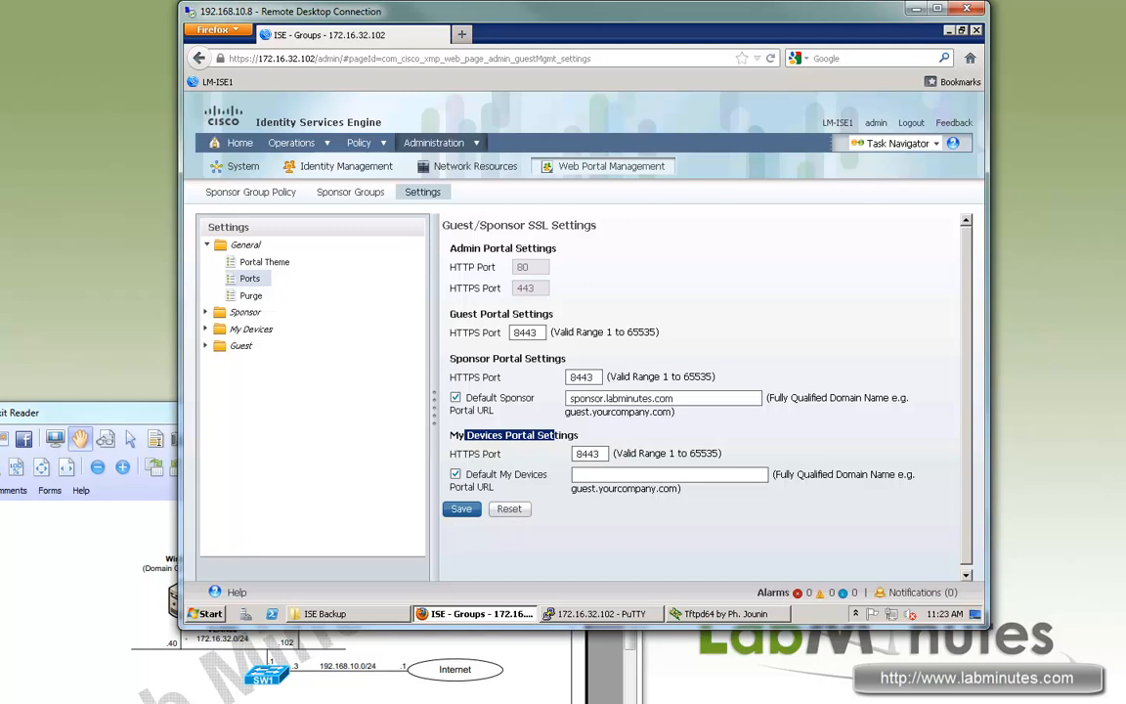
drag(556, 435, 450, 435)
click(614, 475)
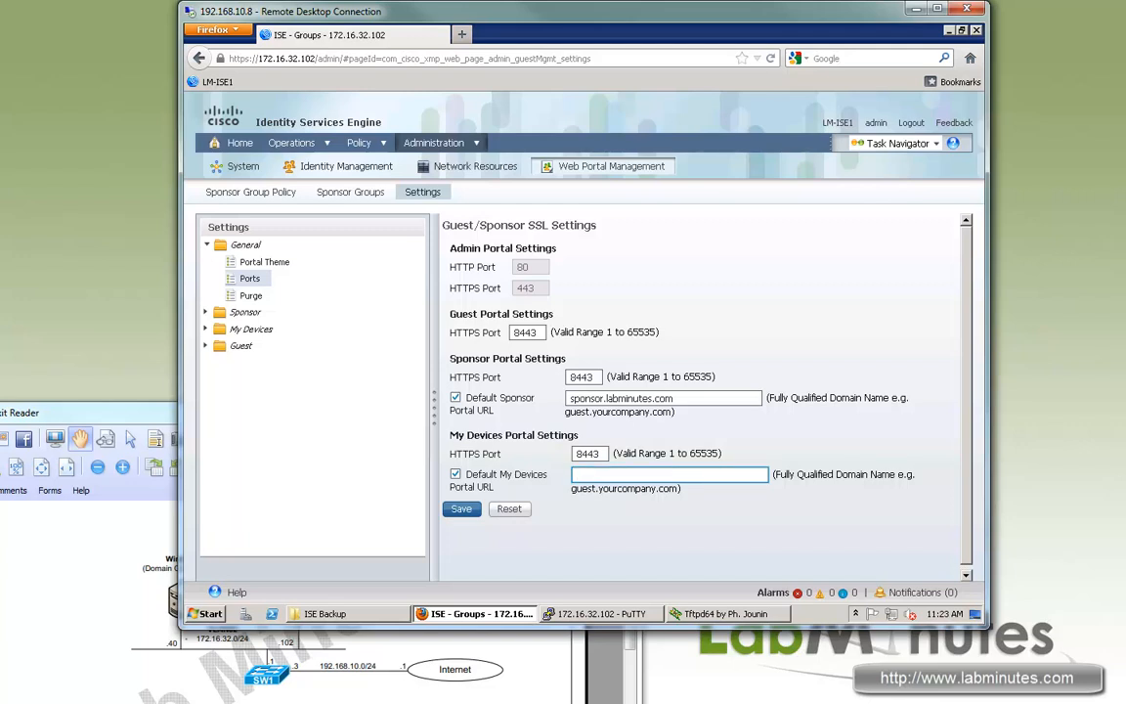
drag(557, 435, 468, 435)
click(606, 475)
text(mydevices.labminutes.com)
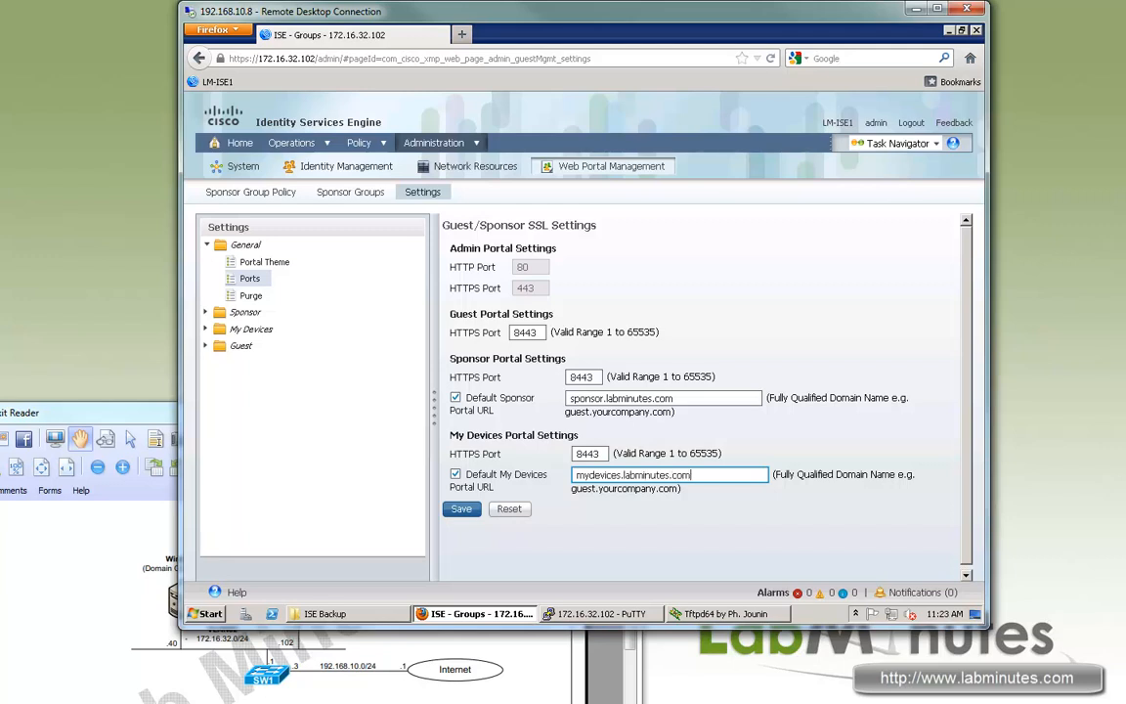
click(461, 509)
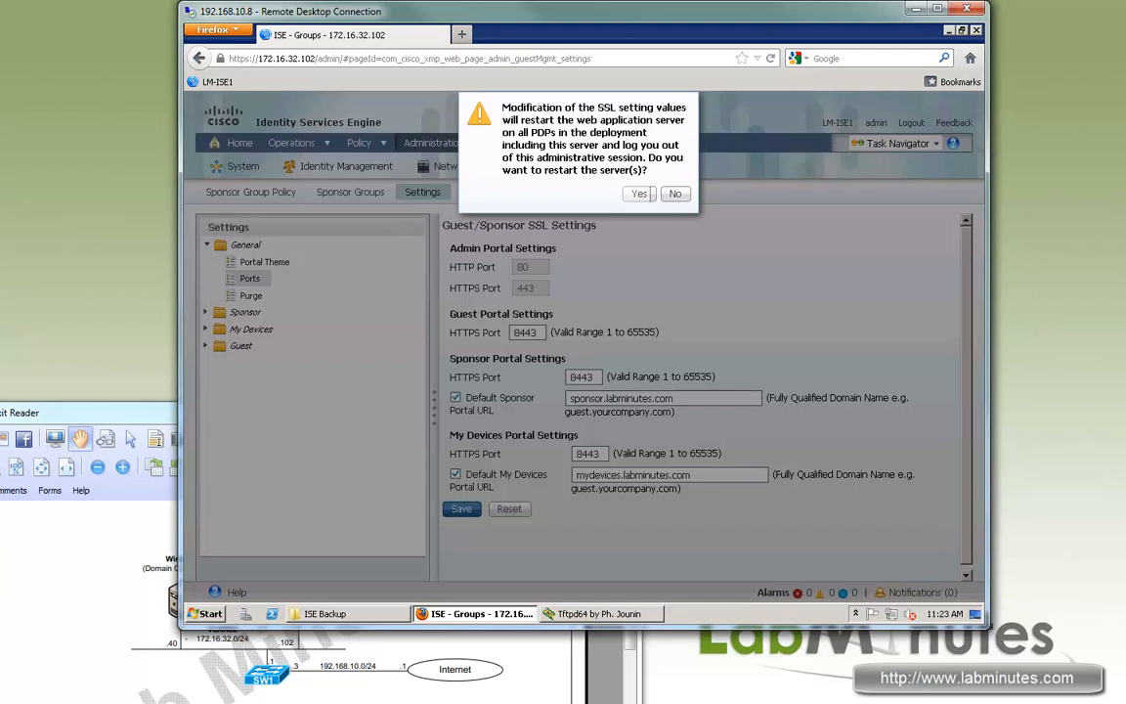
click(639, 194)
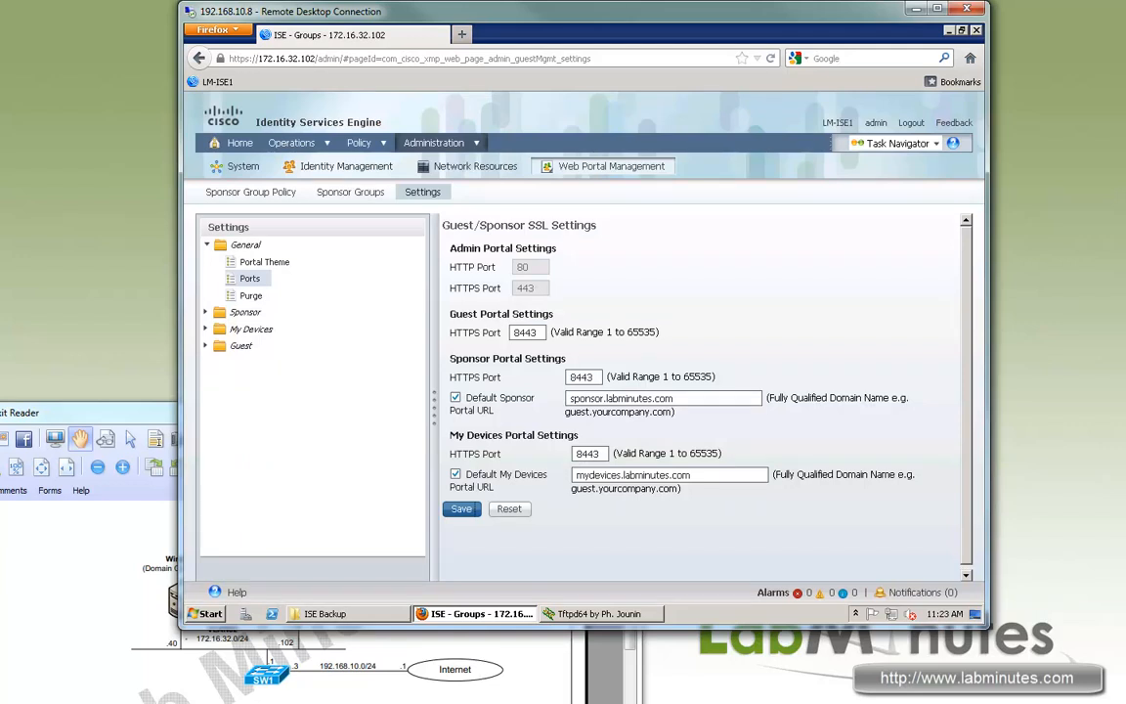
drag(692, 475, 574, 475)
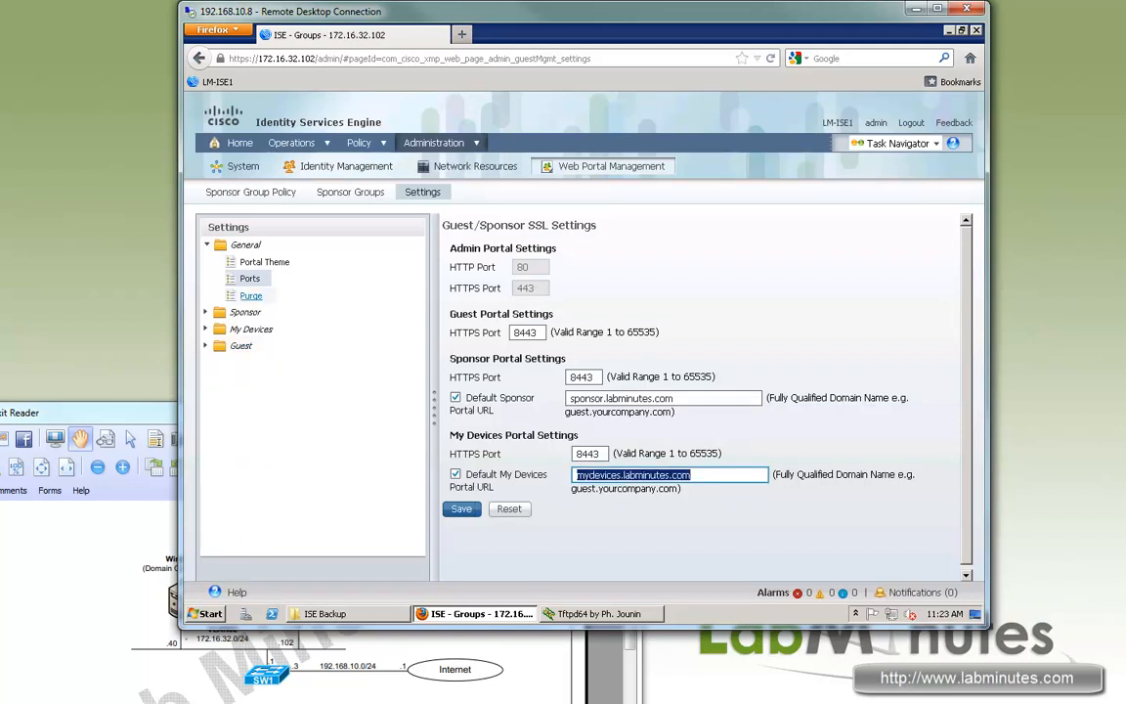
Review the purge settings: expired guest accounts purged every 15 days at hour 23.
click(251, 297)
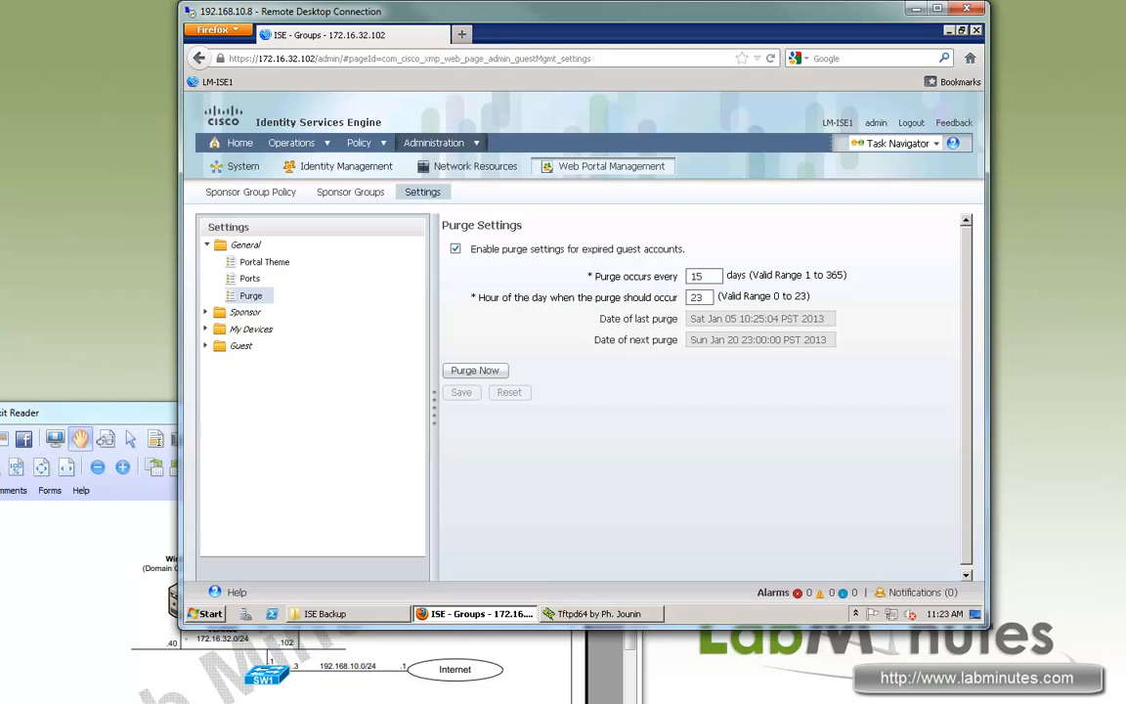
drag(507, 249, 652, 276)
mouse_move(502, 297)
mouse_down()
mouse_move(634, 297)
mouse_move(503, 297)
mouse_up()
click(617, 297)
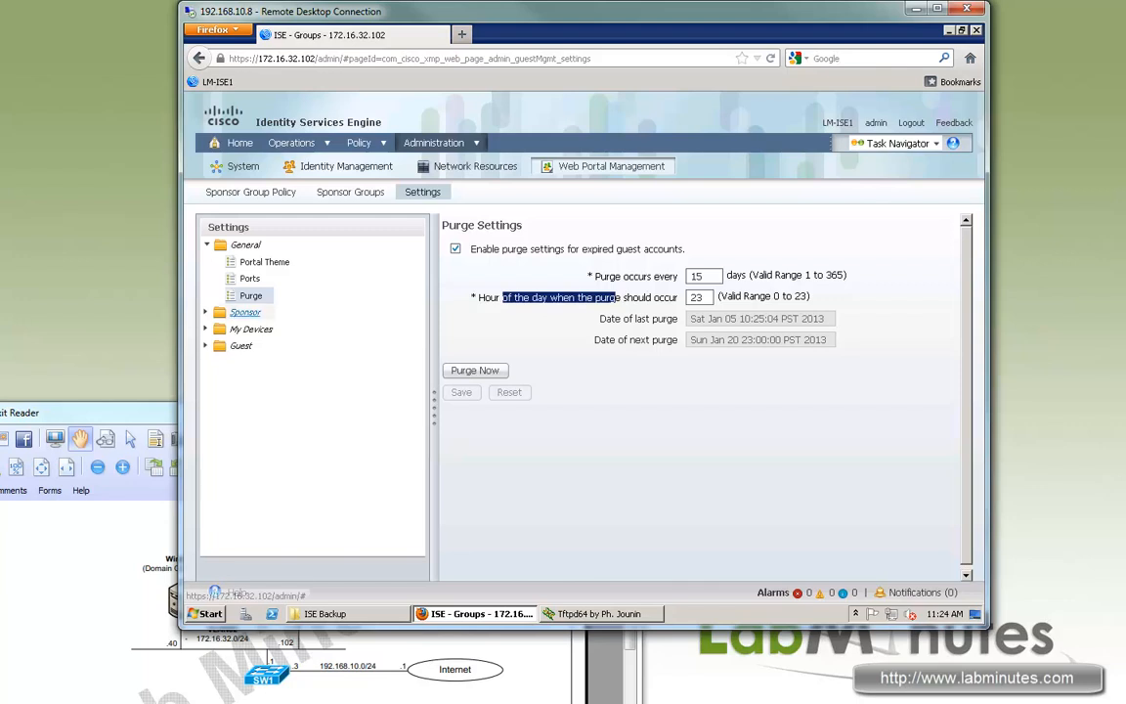
click(245, 313)
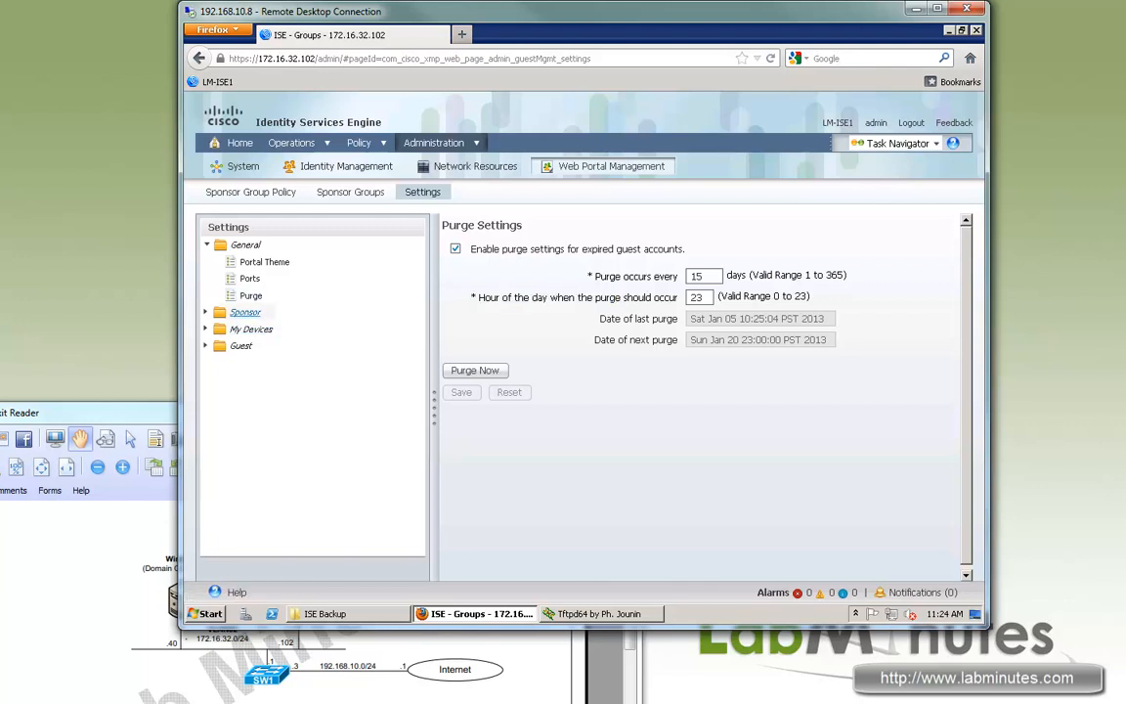
Check the sponsor authentication source's identity store sequence options without changing them.
click(245, 313)
click(281, 330)
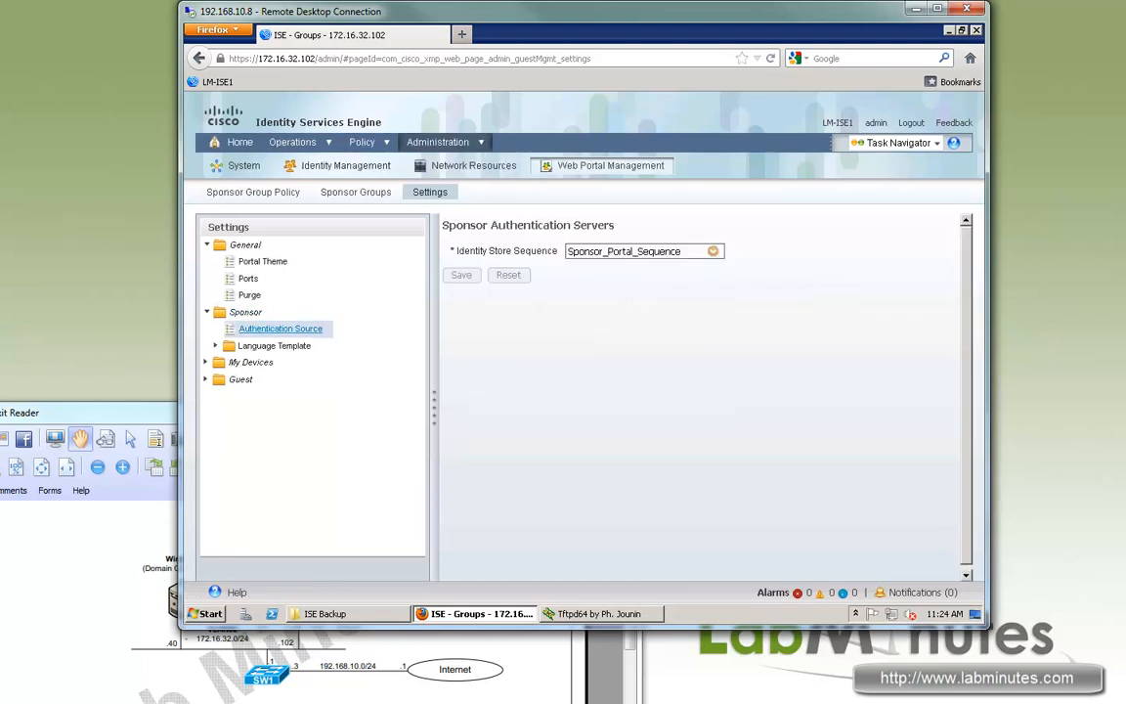
drag(548, 251, 470, 251)
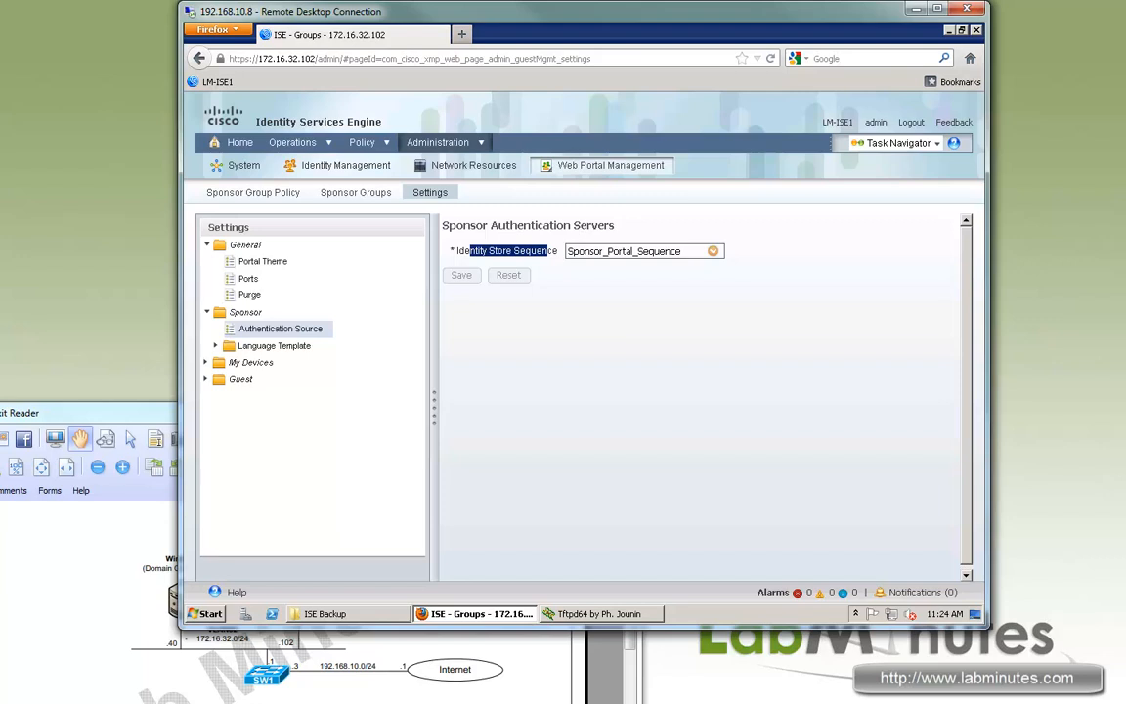
click(714, 251)
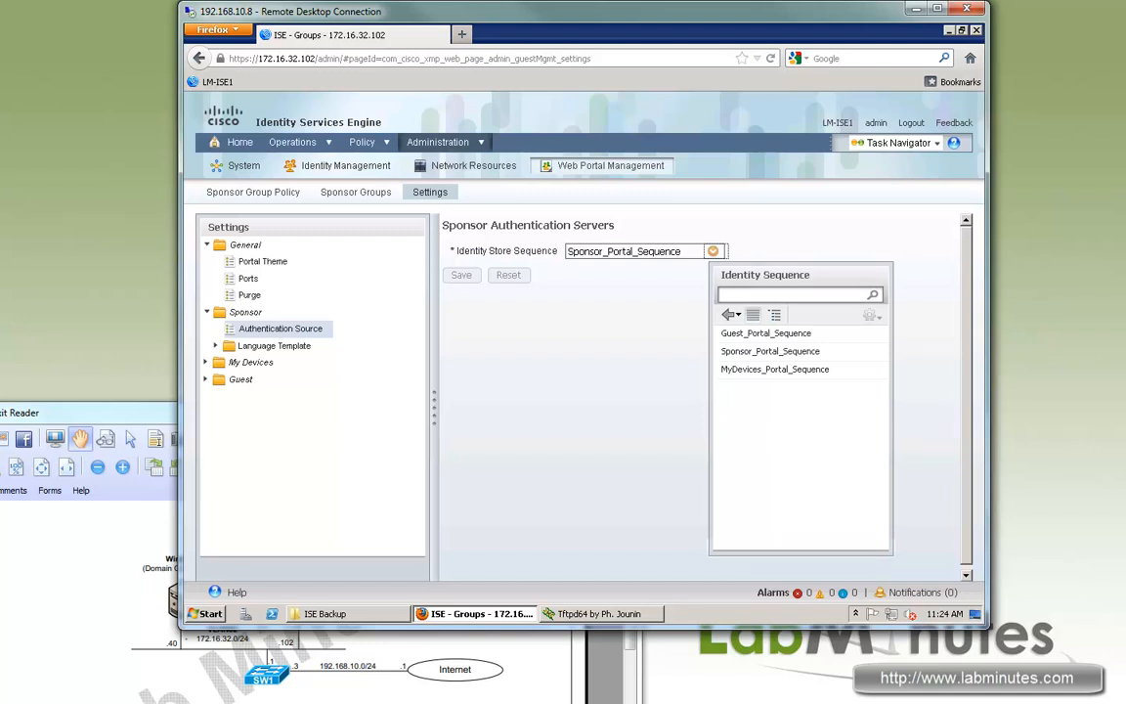
key(Escape)
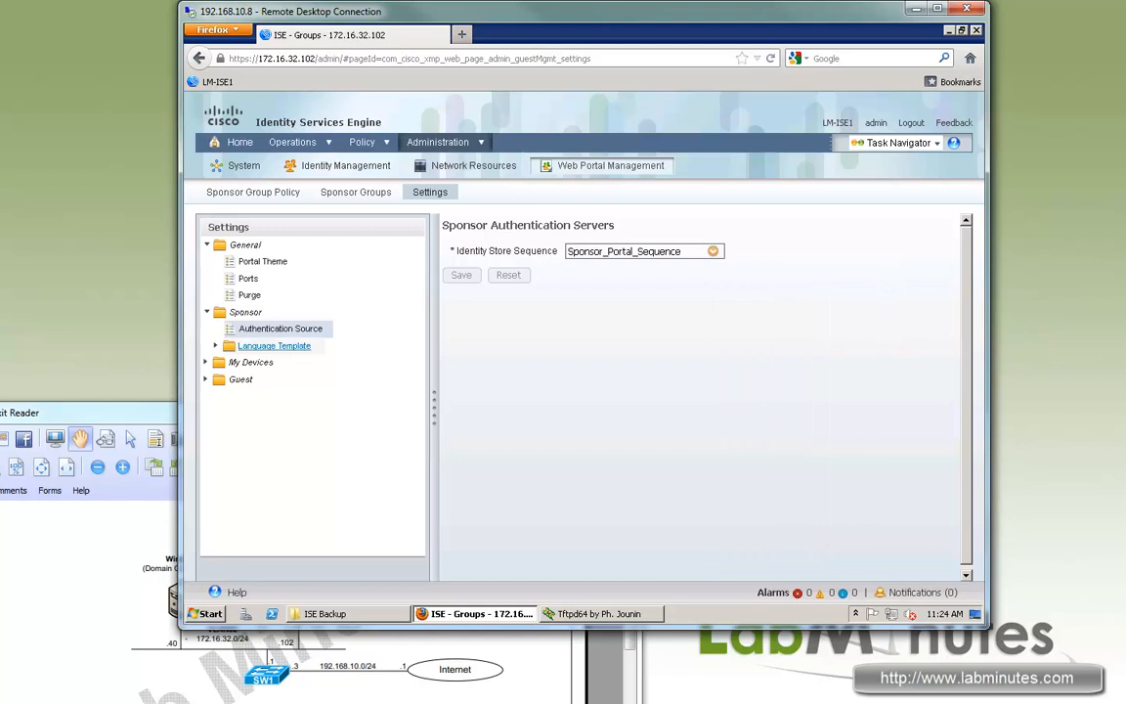
View the sponsor language templates, then the My Devices authentication source, MyDevices_Portal_Sequence.
click(274, 345)
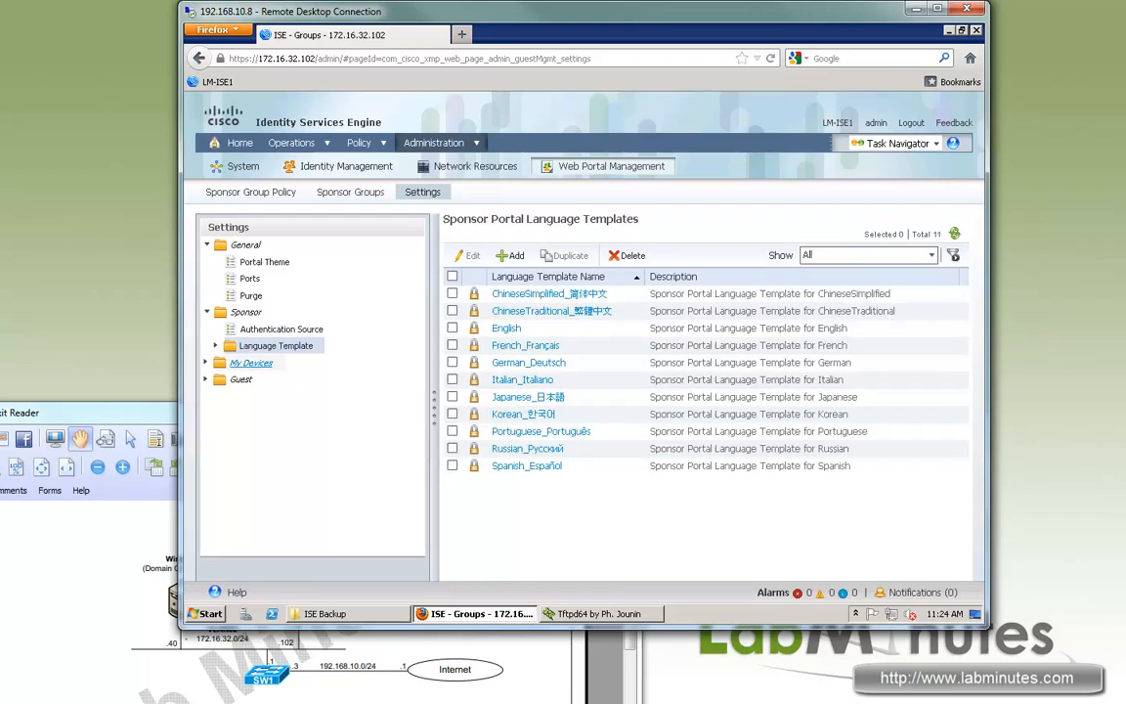
click(250, 363)
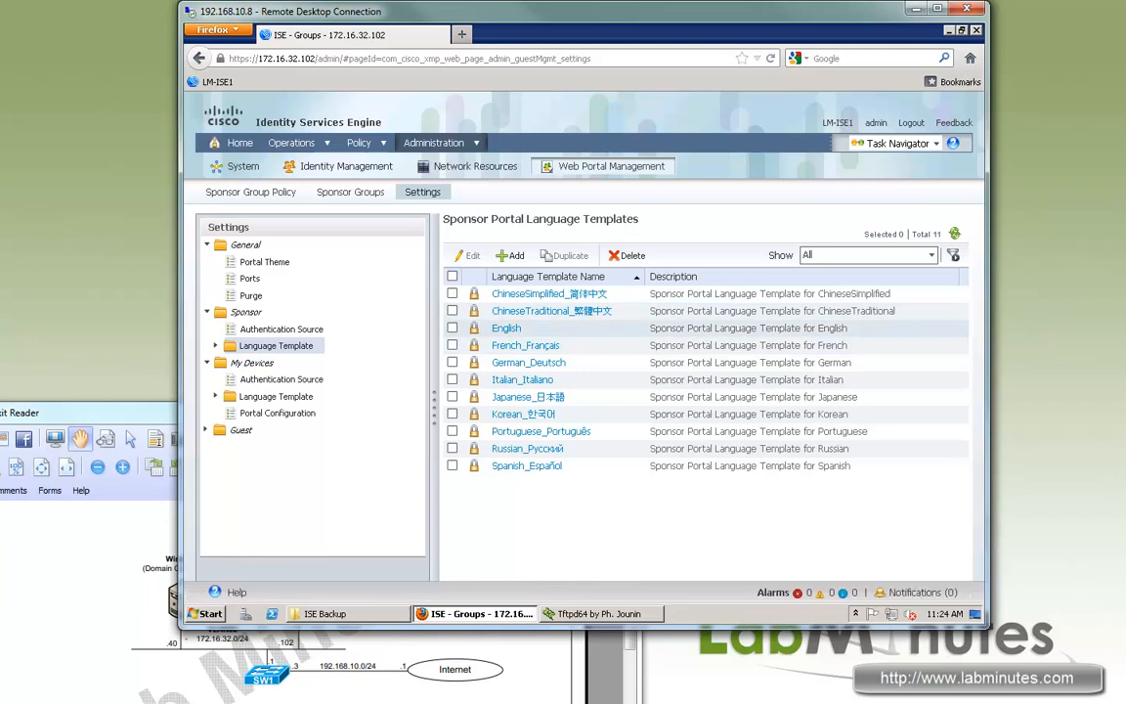
click(282, 380)
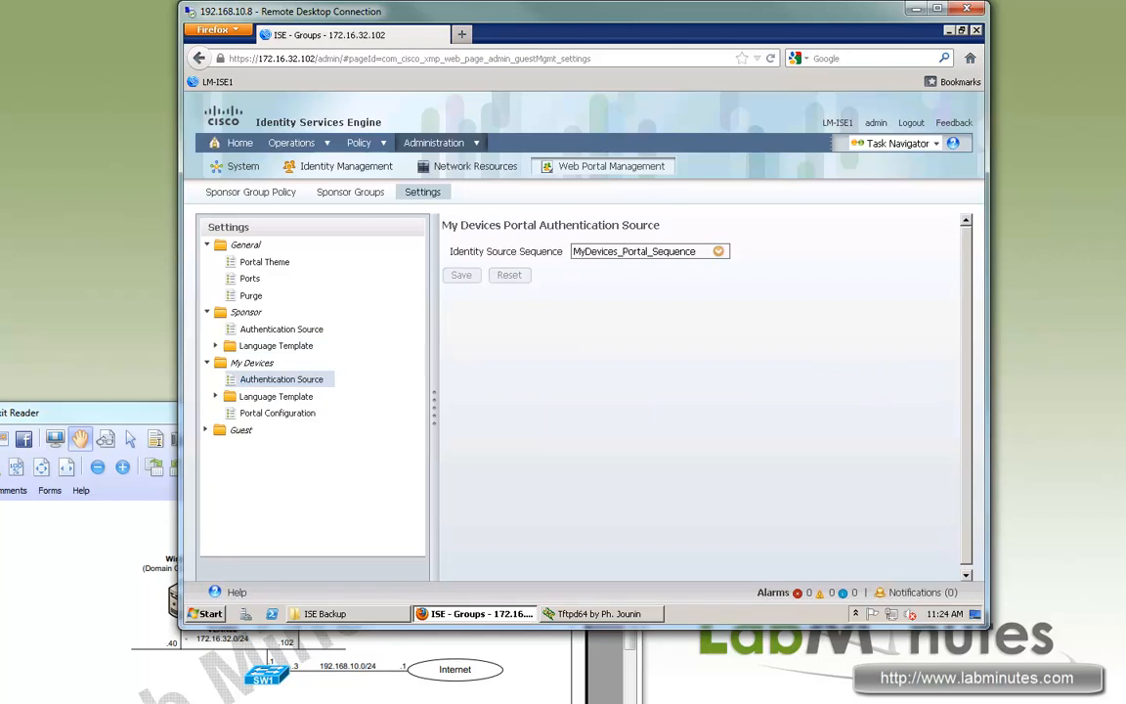
drag(317, 397, 285, 397)
Turn on the My Devices Acceptable Use Policy link, add the help desk e-mail address, and save.
click(278, 413)
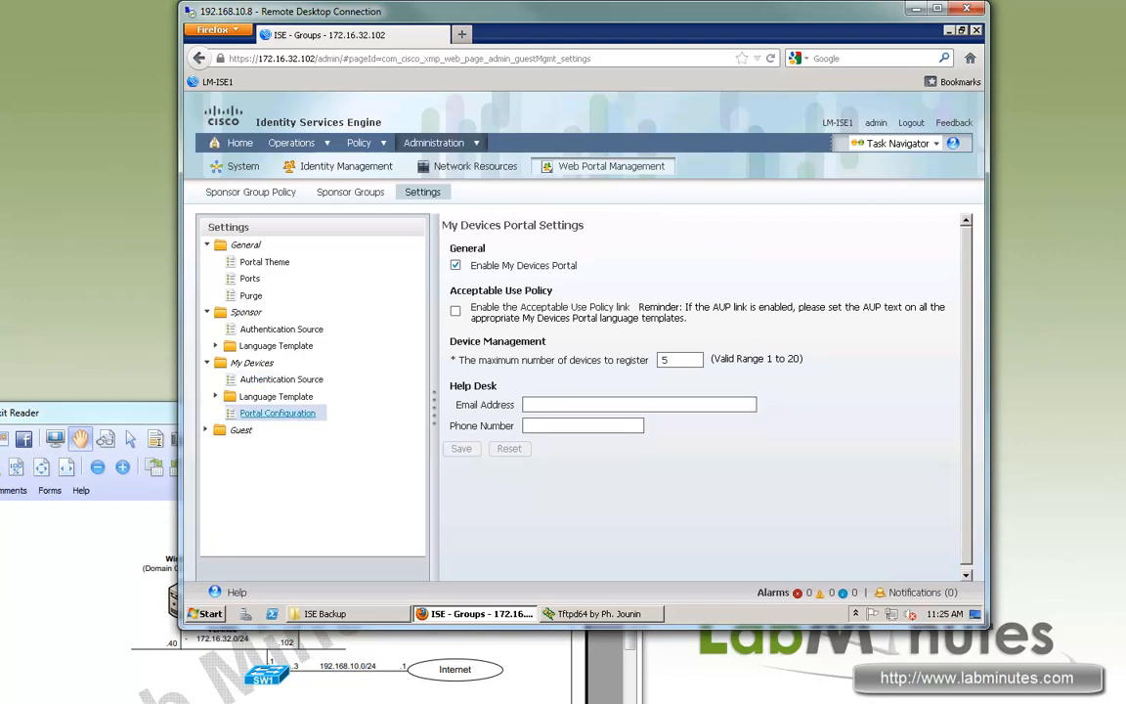
drag(578, 265, 488, 265)
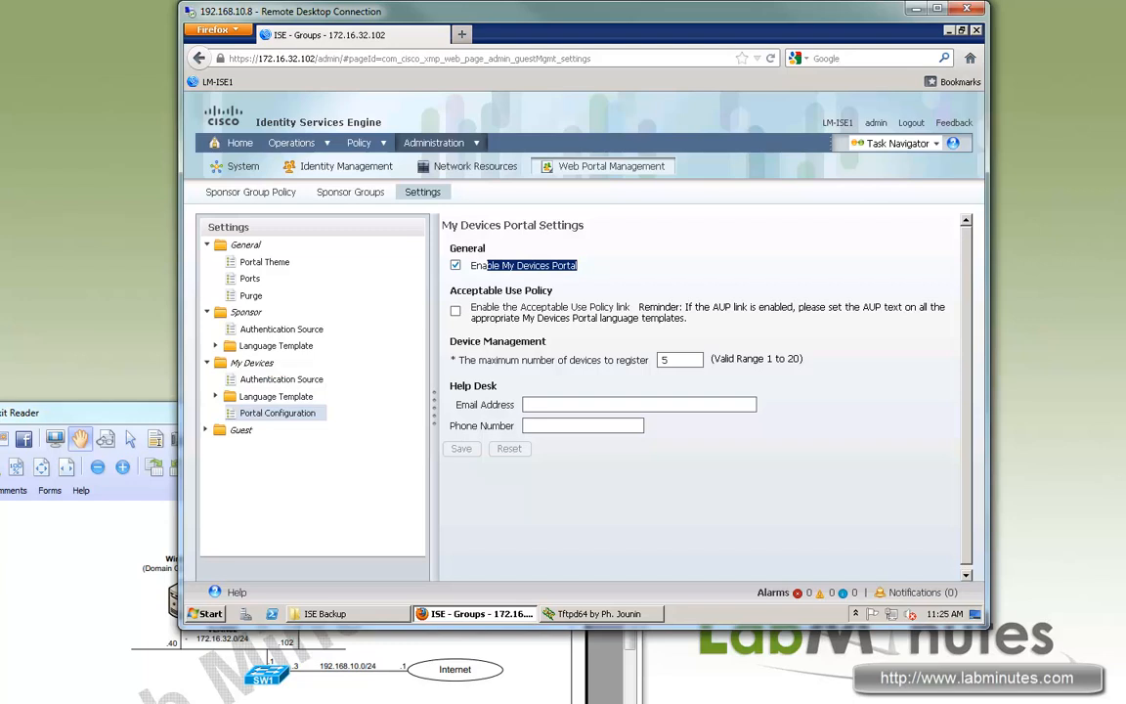
click(456, 311)
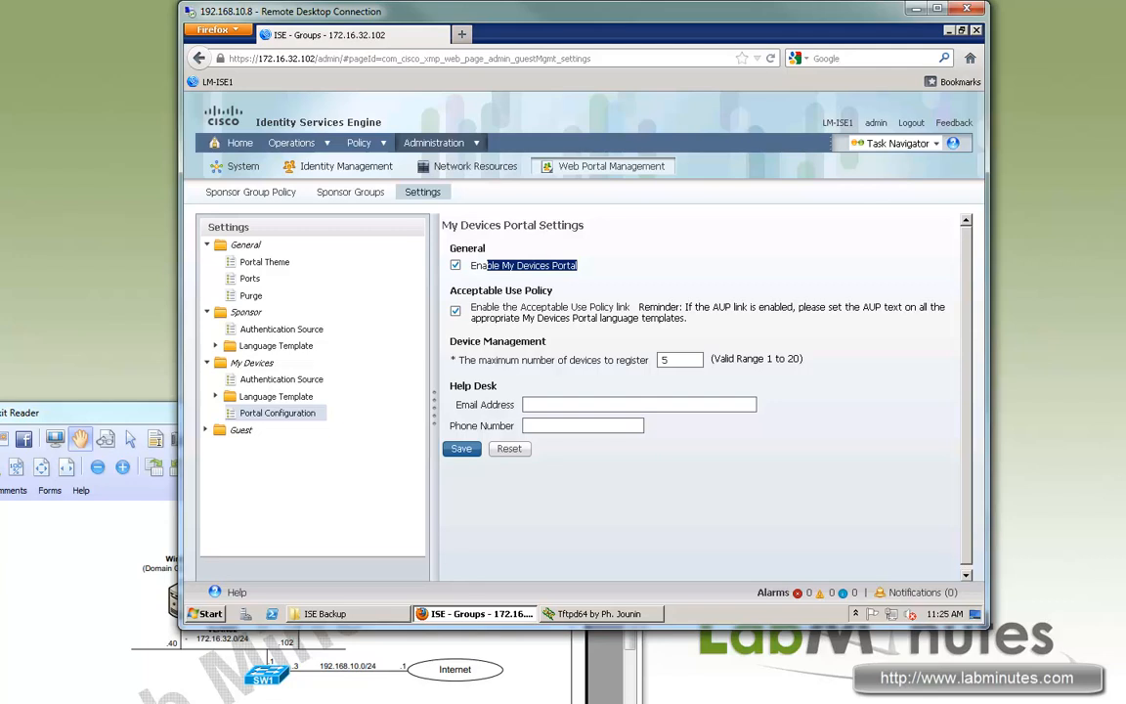
click(567, 405)
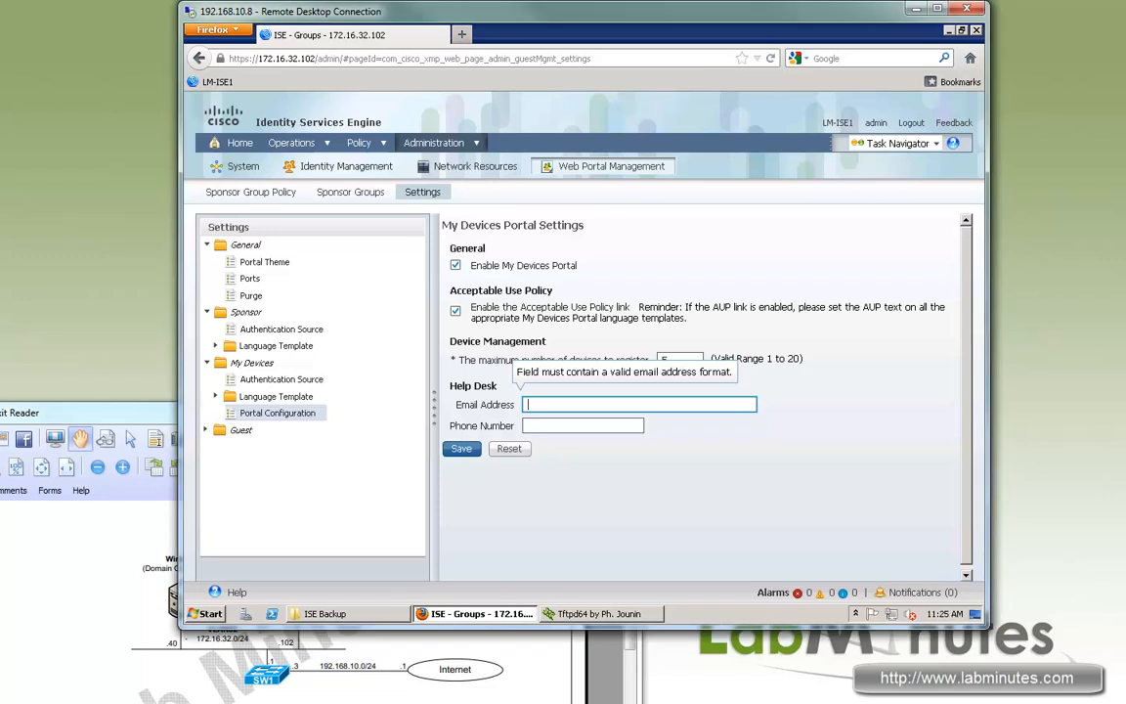
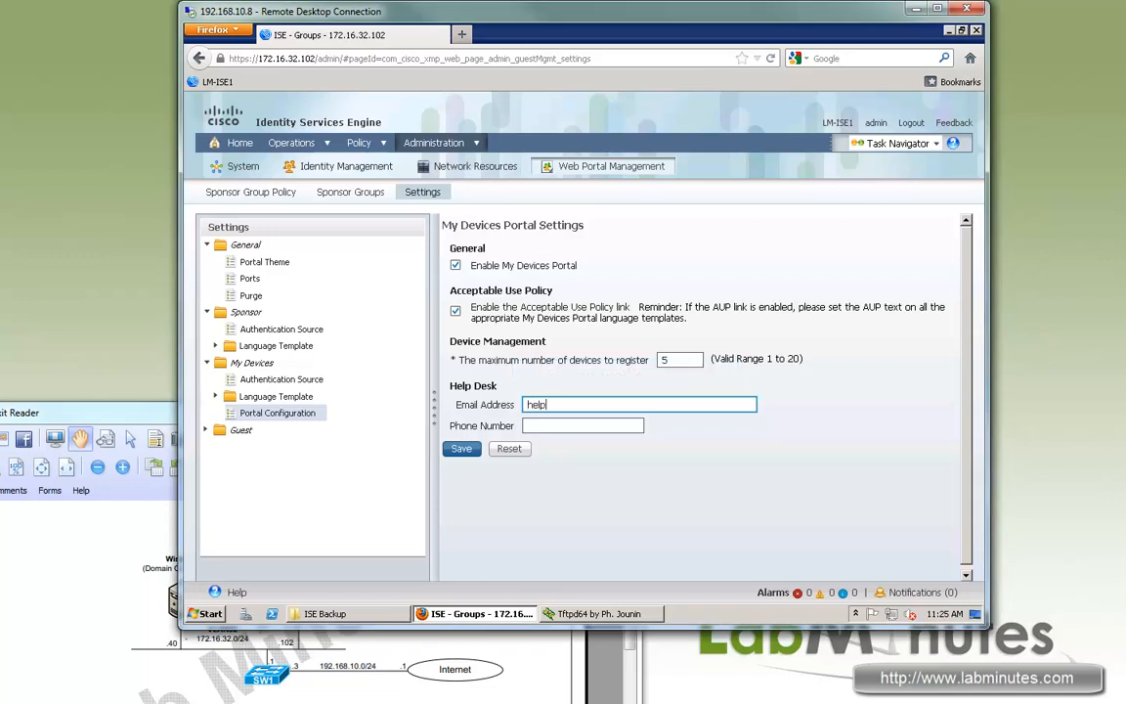
key(Tab)
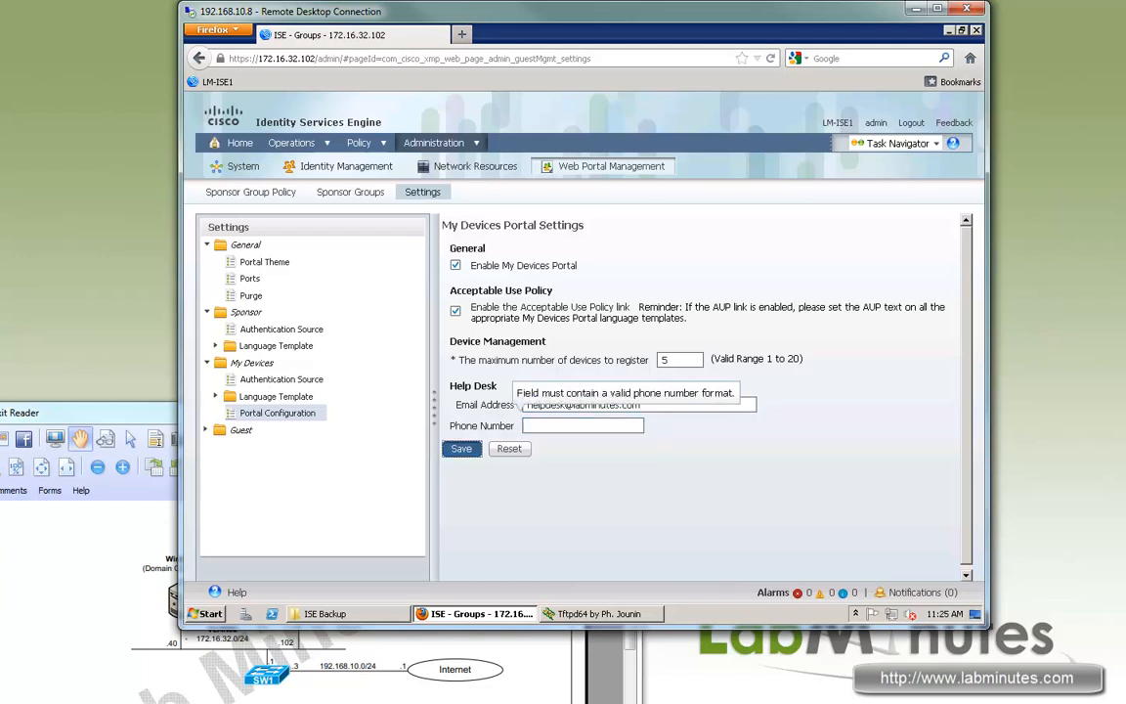
click(461, 448)
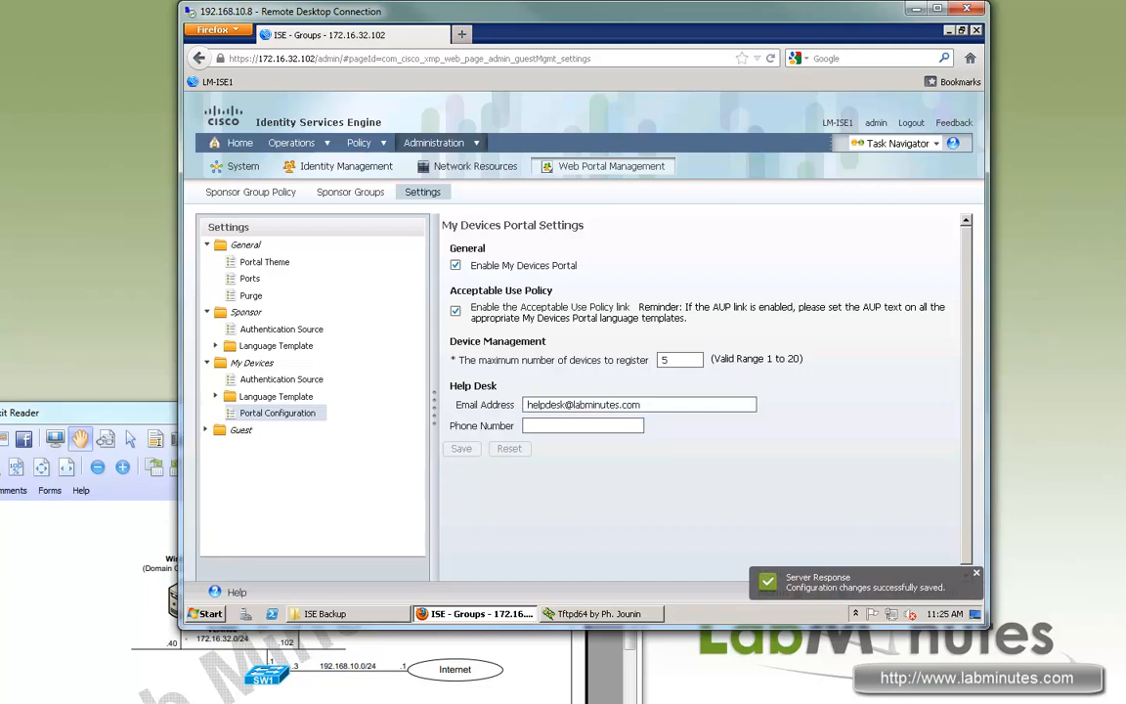
click(206, 430)
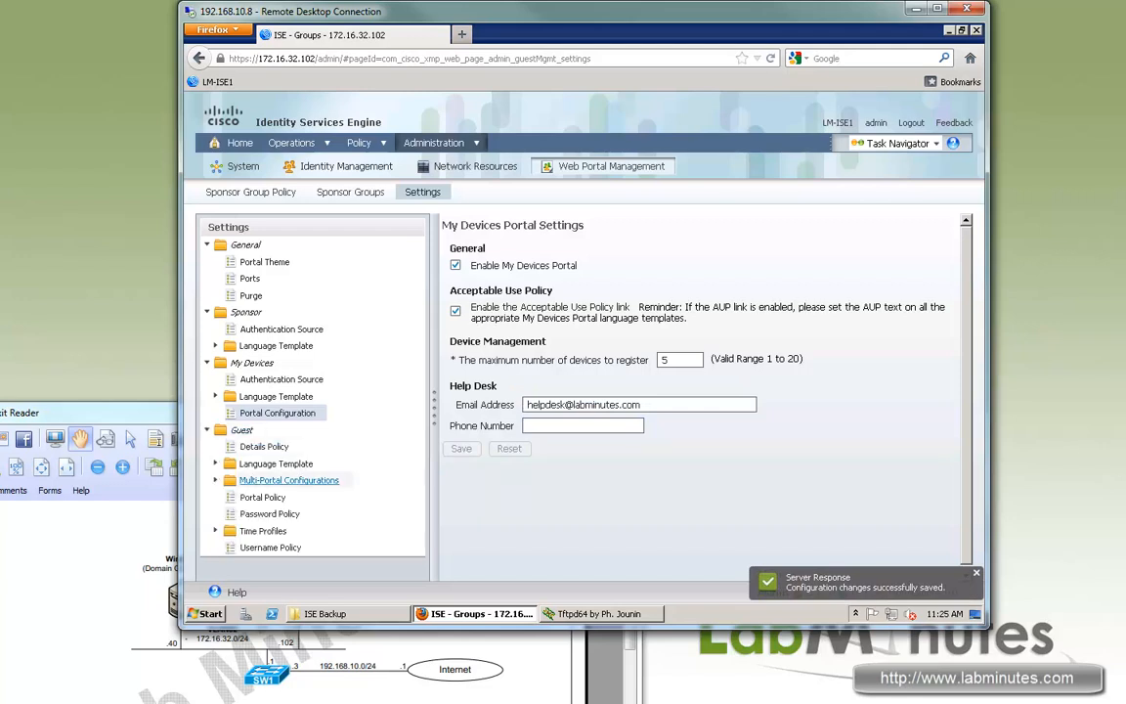
Review the Guest Details Policy, with all ten guest fields set to Optional.
click(262, 447)
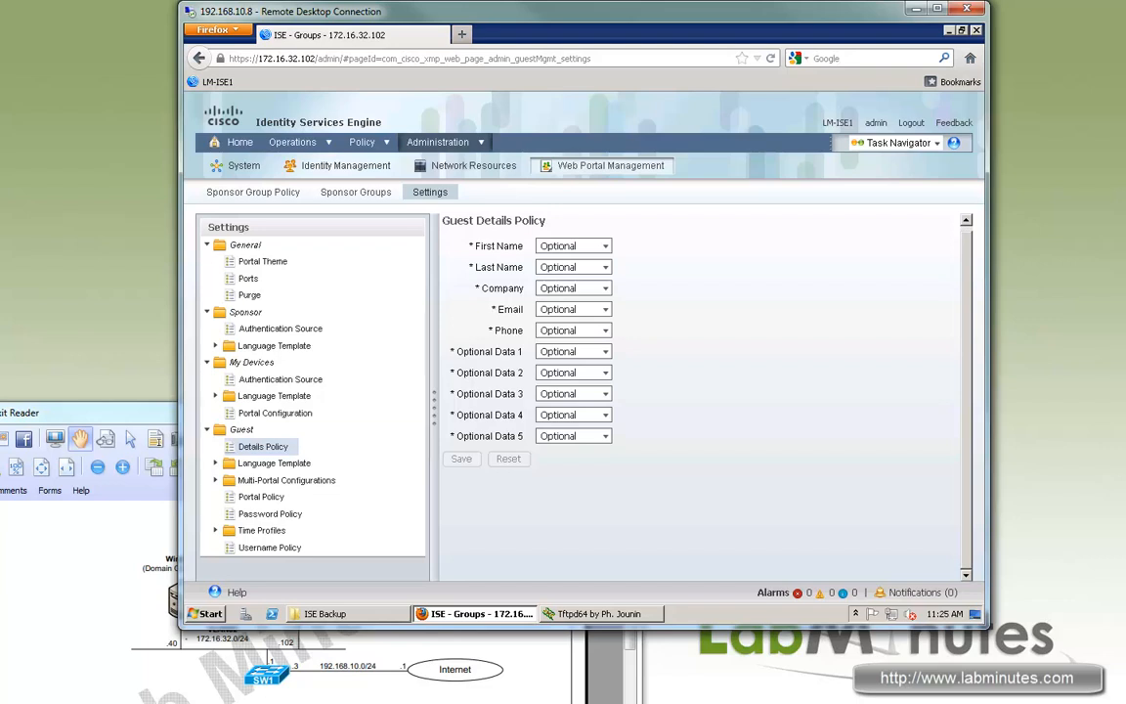
drag(469, 221, 530, 221)
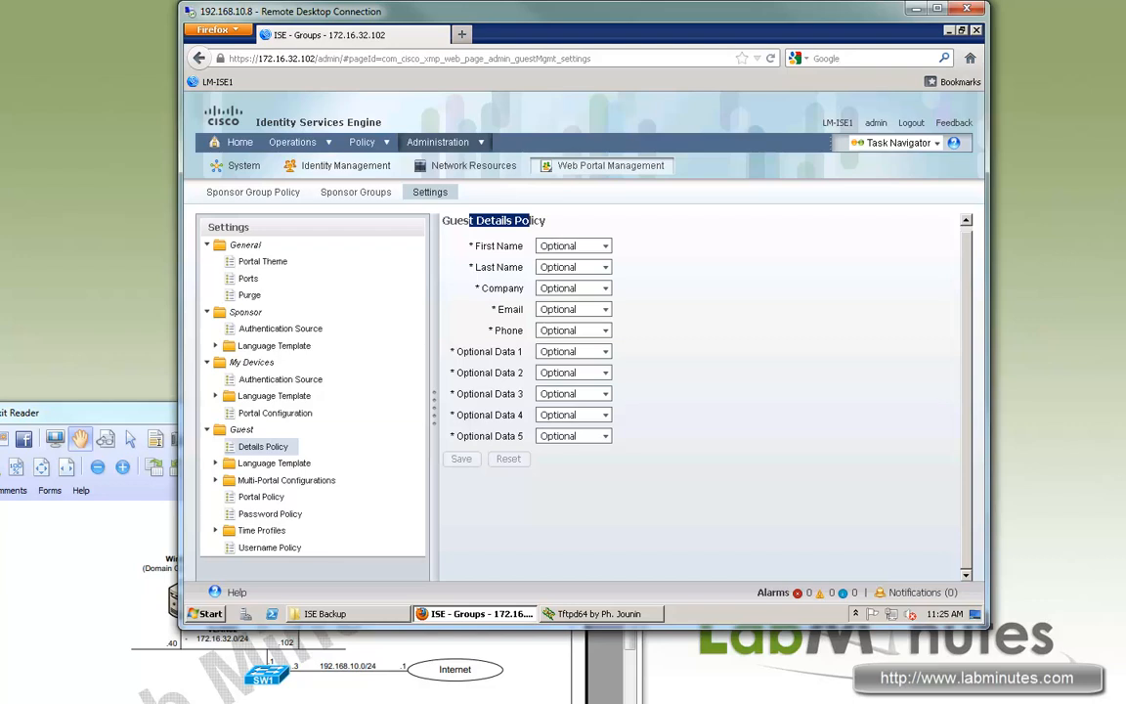
drag(471, 352, 508, 352)
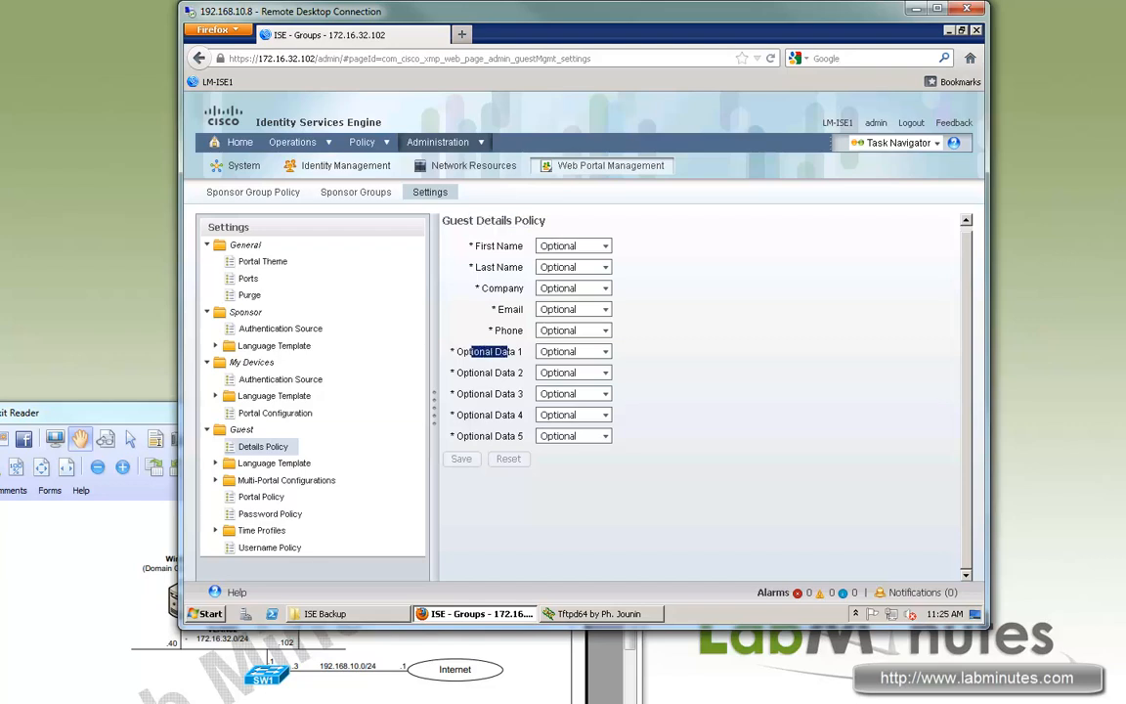
drag(249, 464, 310, 463)
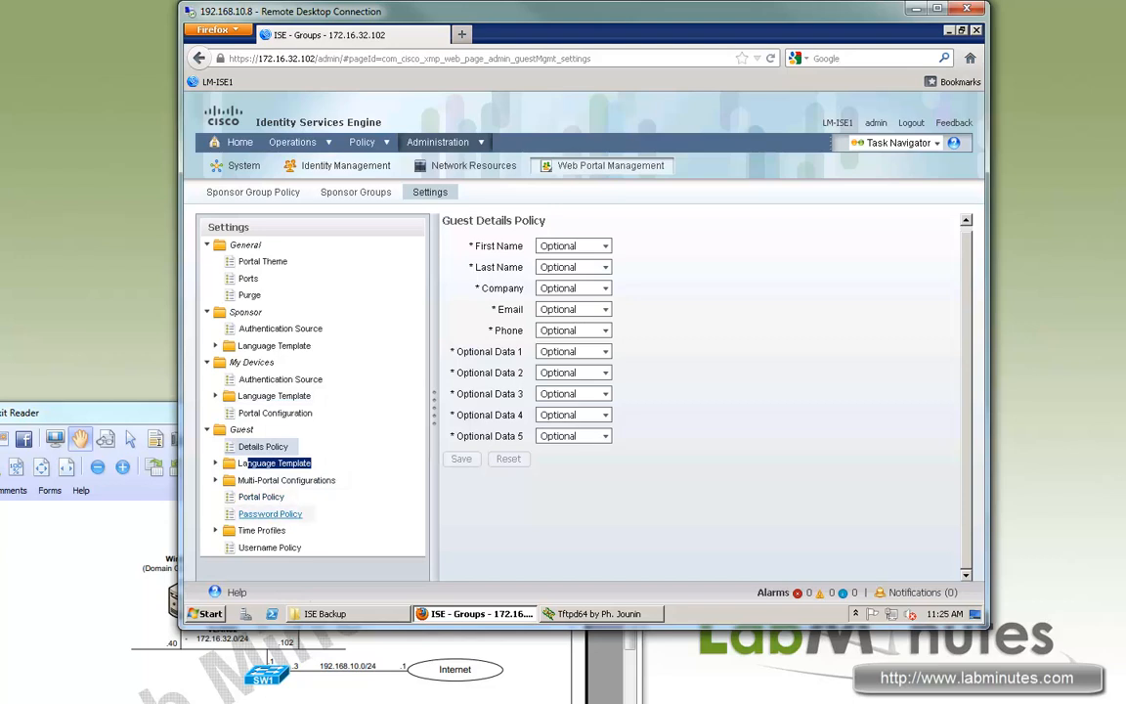
Open DefaultGuestPortal and scroll through its Operations settings.
click(288, 480)
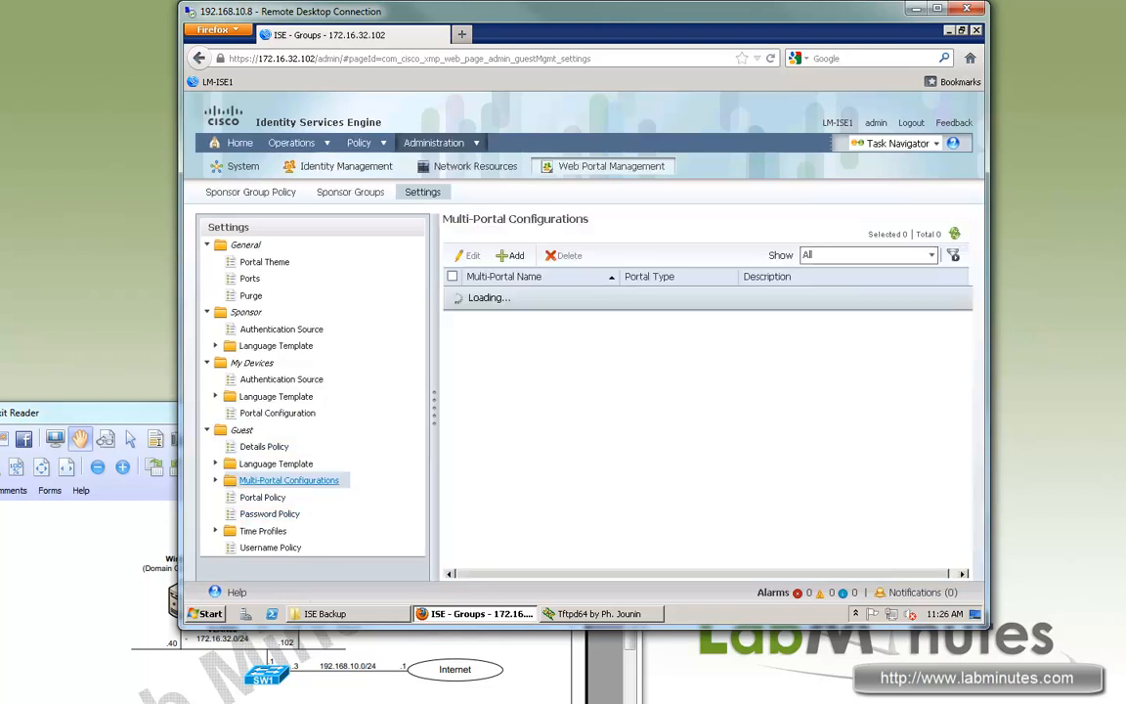
double_click(289, 480)
click(285, 497)
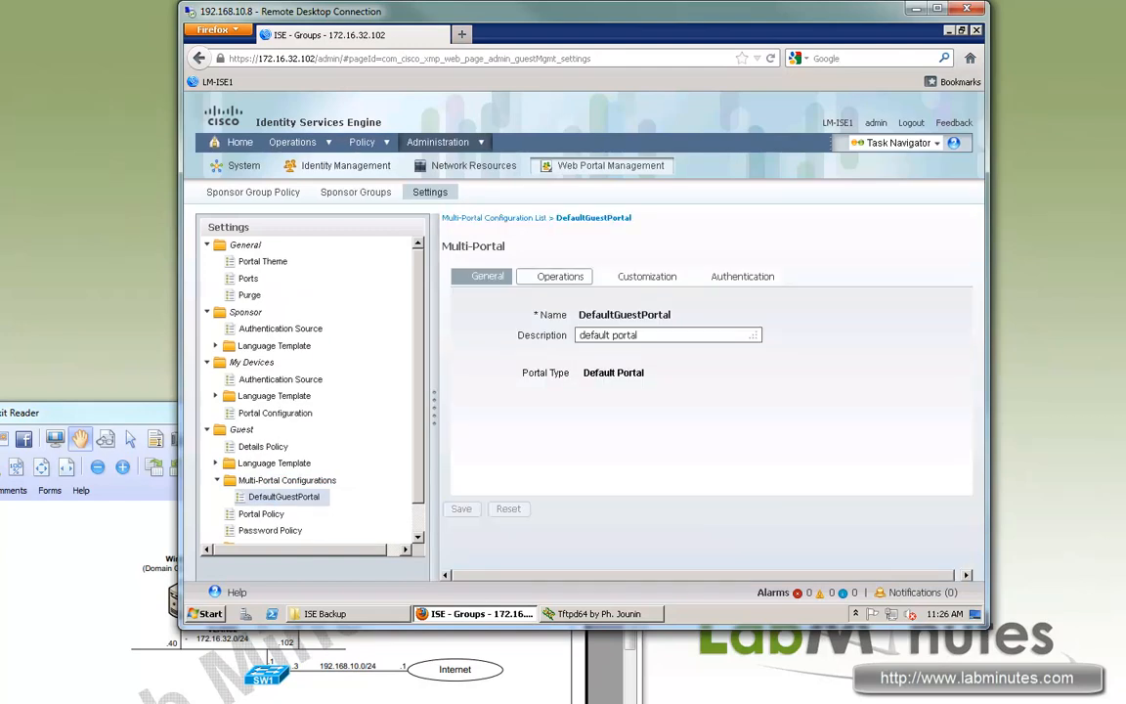
click(560, 277)
click(648, 276)
click(743, 277)
click(560, 276)
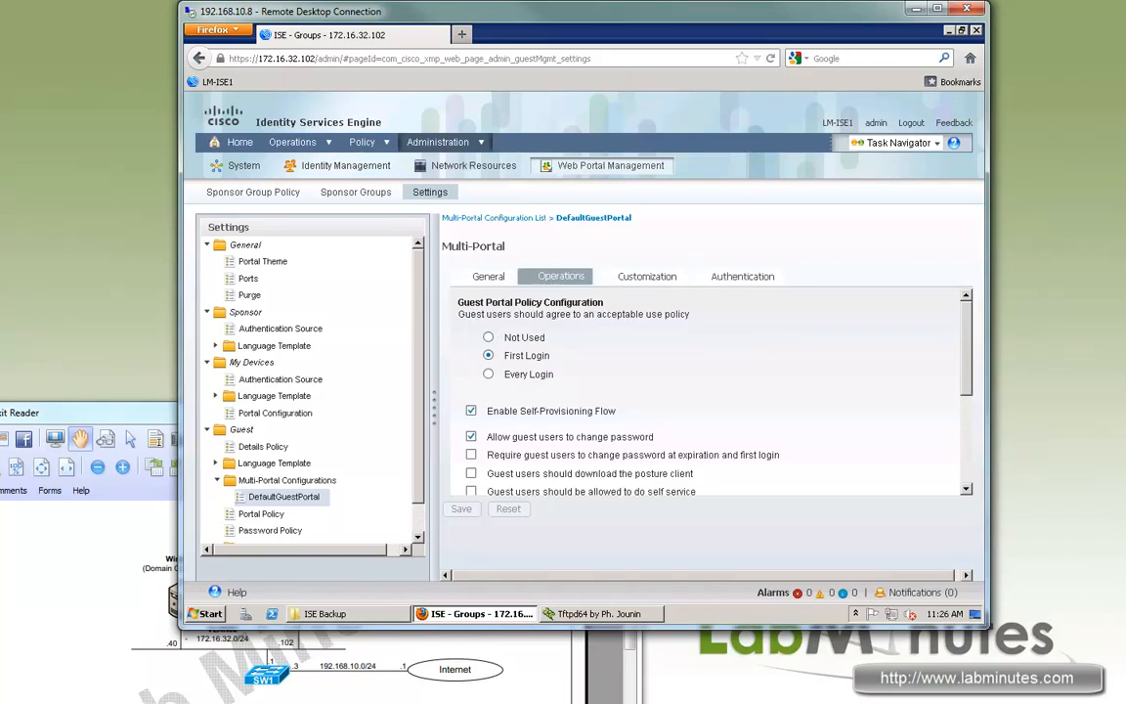
scroll(704, 391, down, 2)
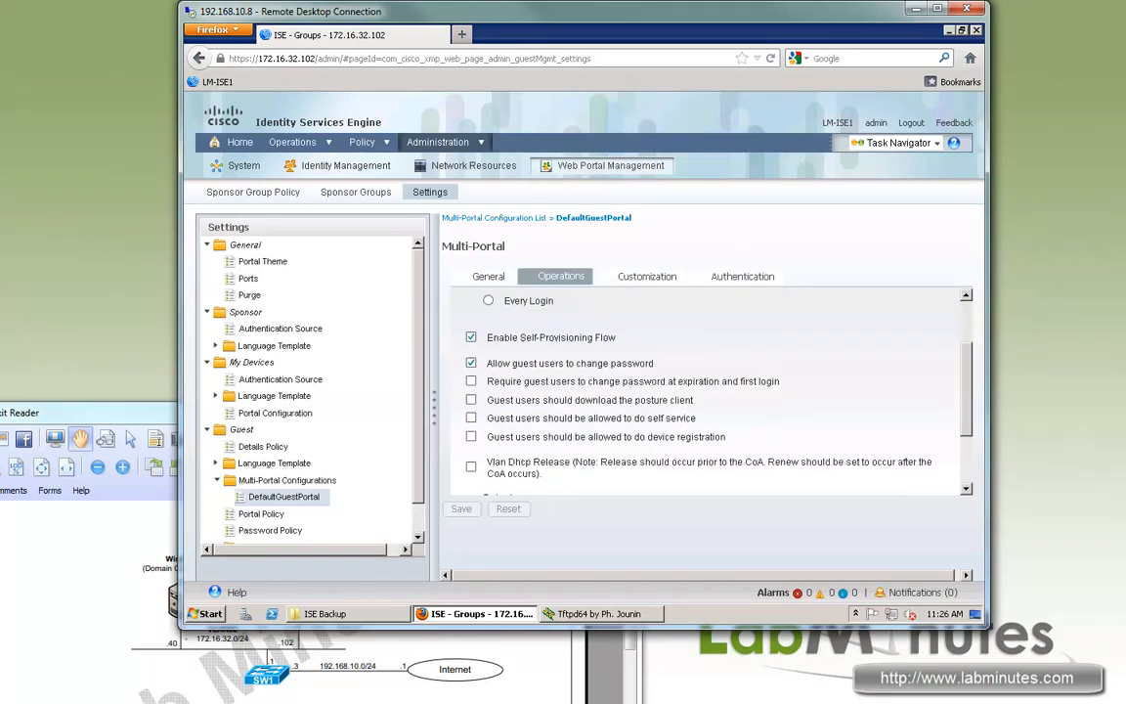
scroll(311, 391, down, 1)
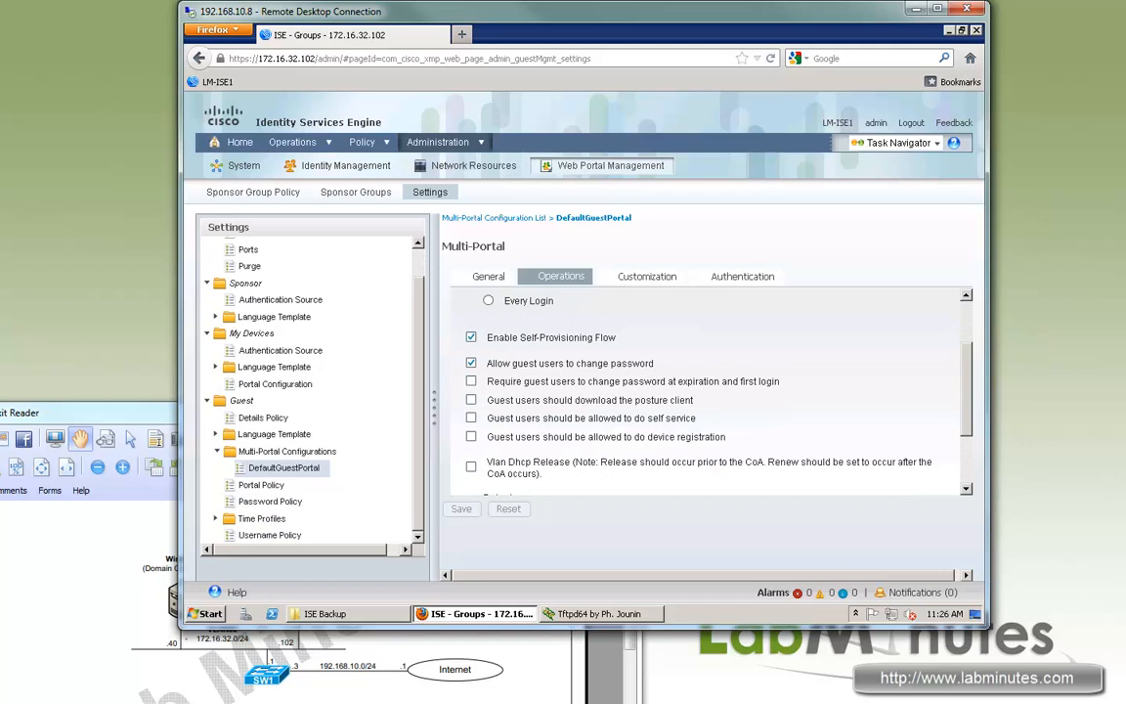
scroll(704, 391, down, 2)
Check the portal's Customization and Authentication identity store sequence, then return to General.
click(646, 277)
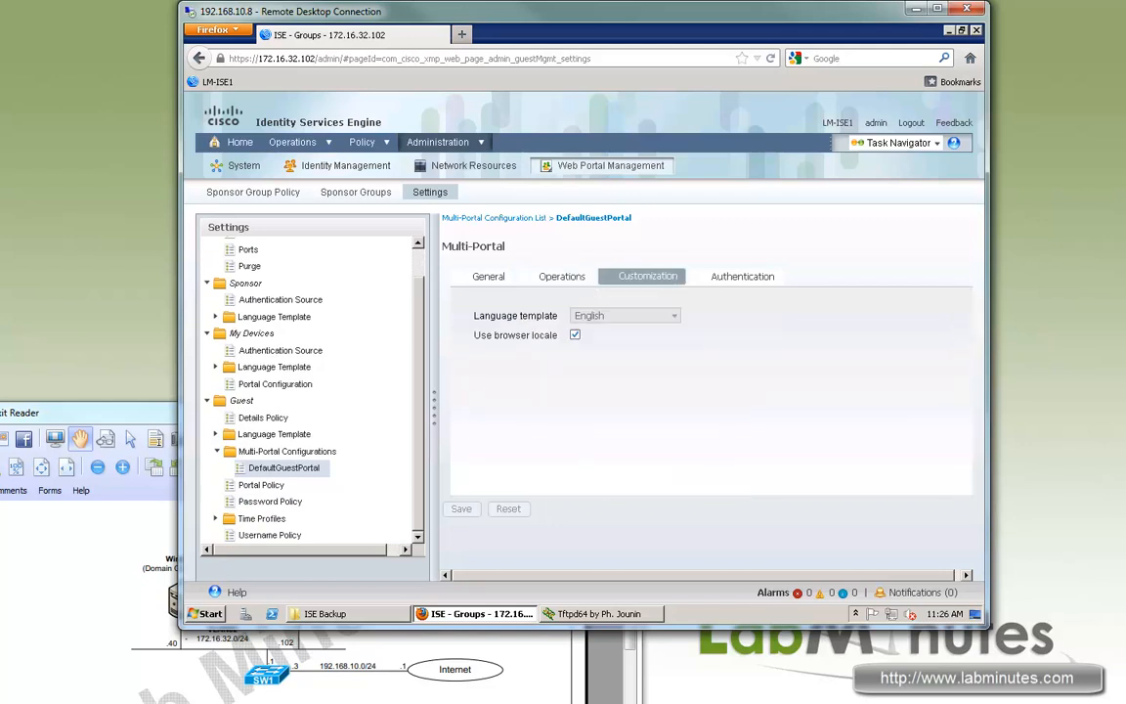
click(742, 277)
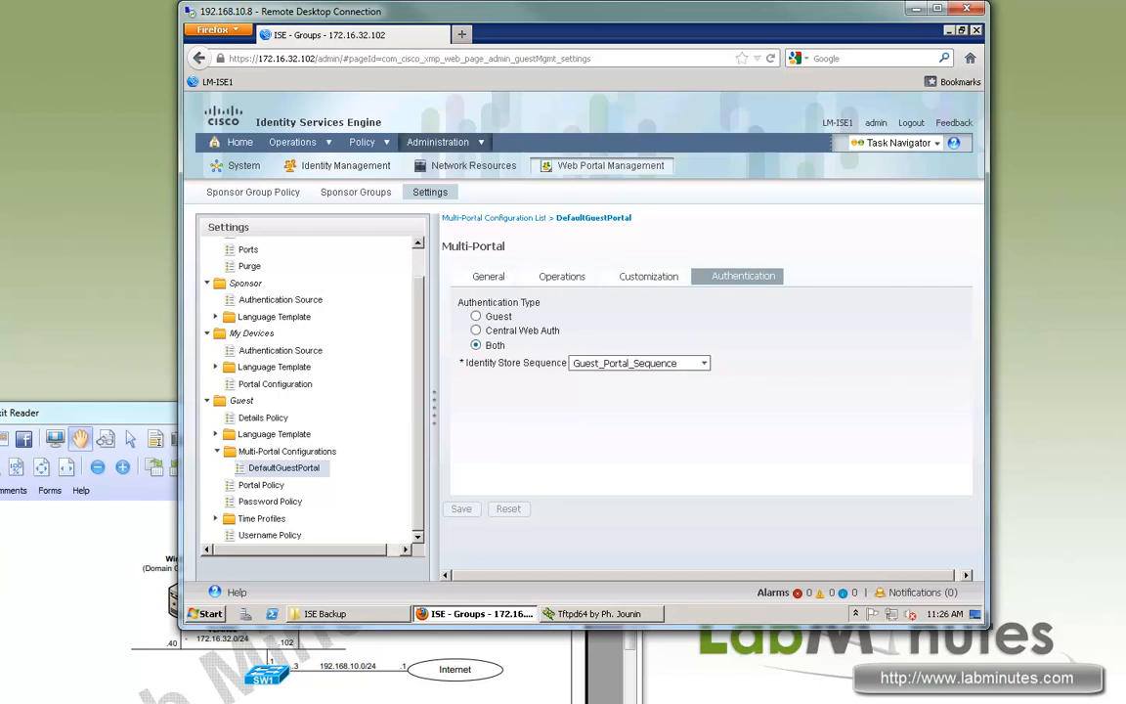
drag(553, 362, 479, 363)
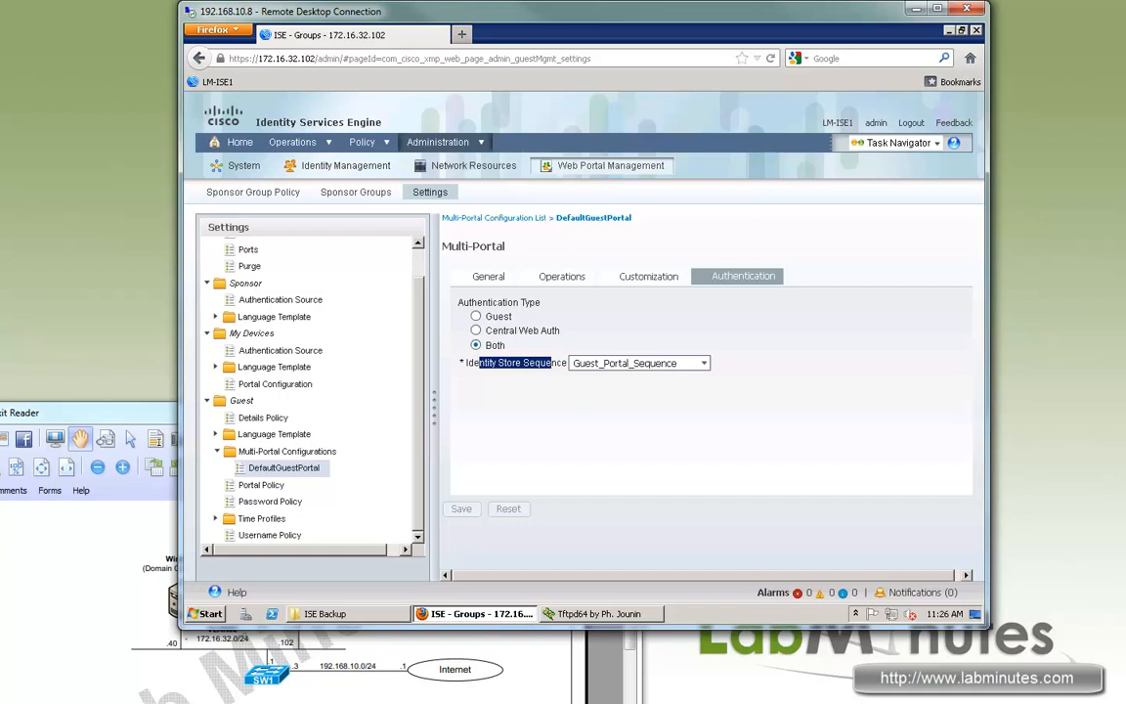
click(488, 277)
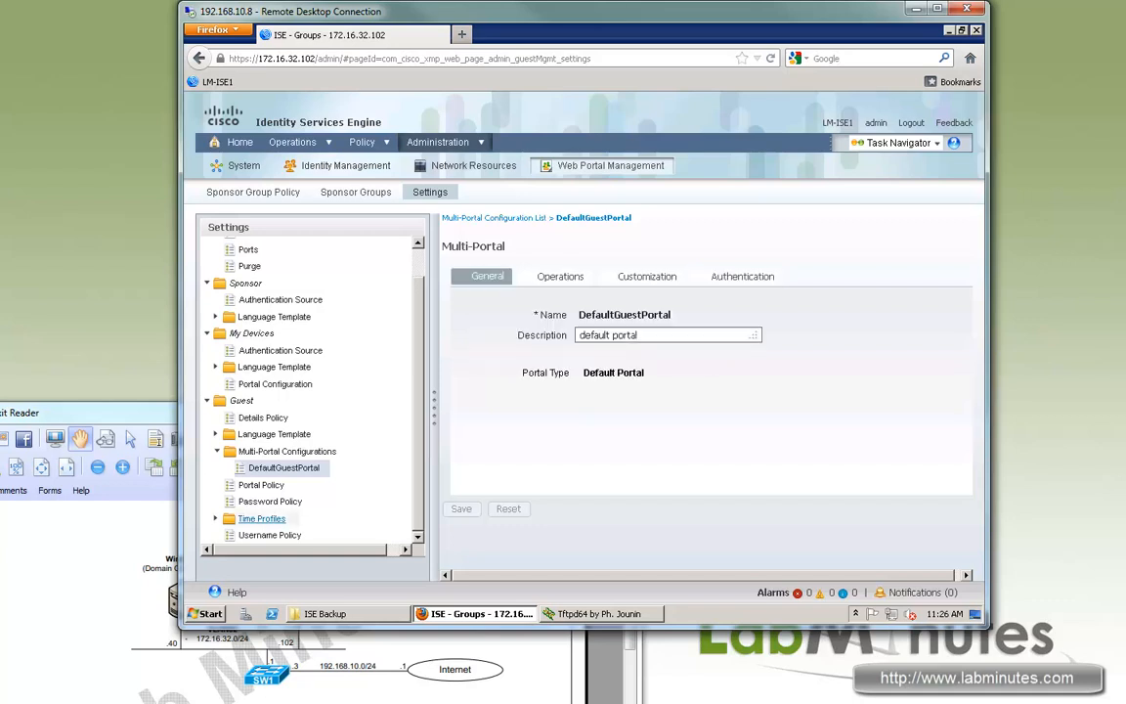
Set the self-registration guest role to Guest and review the available time profiles.
click(263, 486)
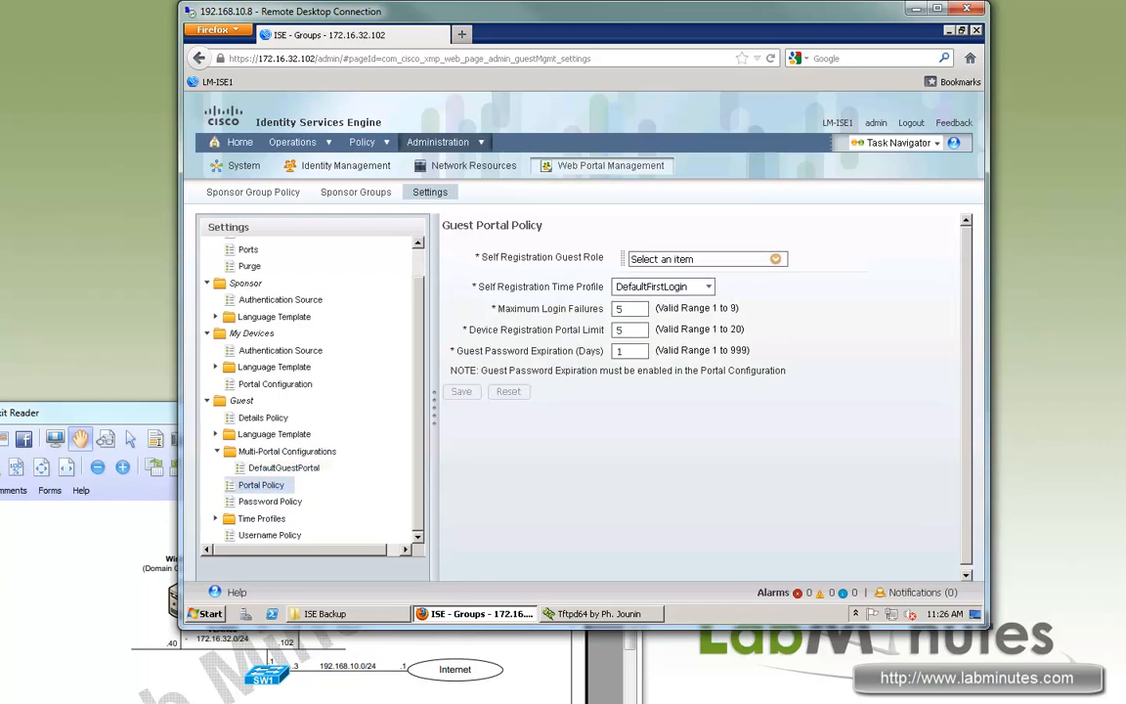
drag(519, 257, 584, 257)
drag(482, 257, 562, 257)
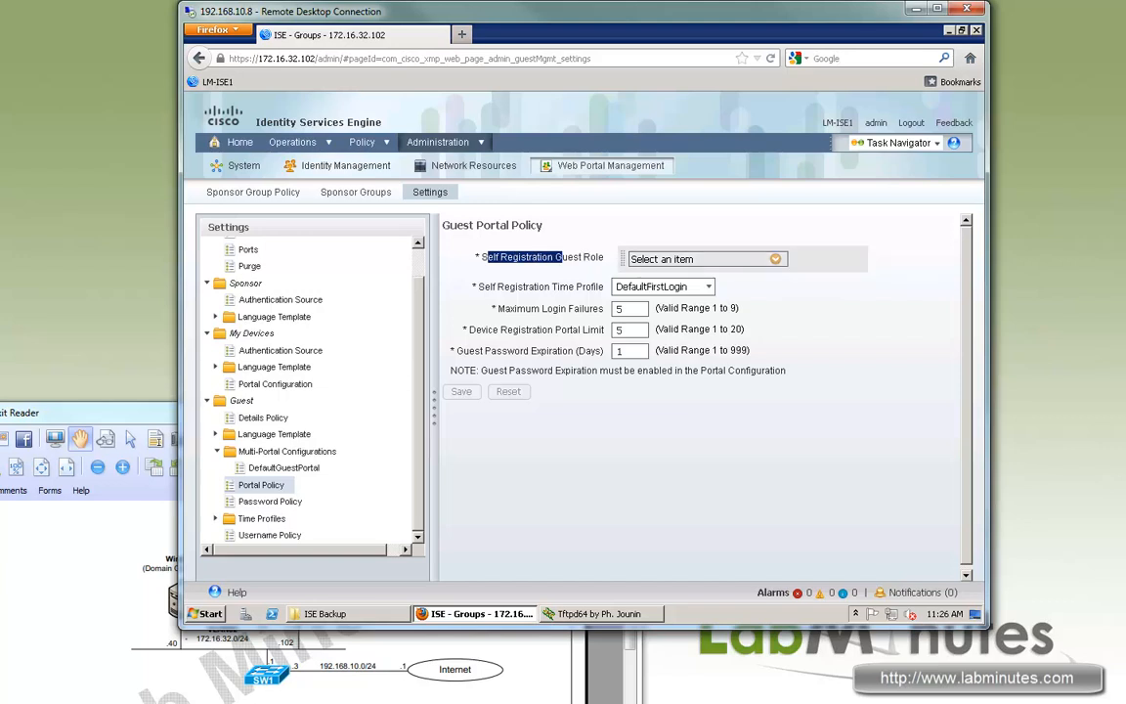
click(775, 259)
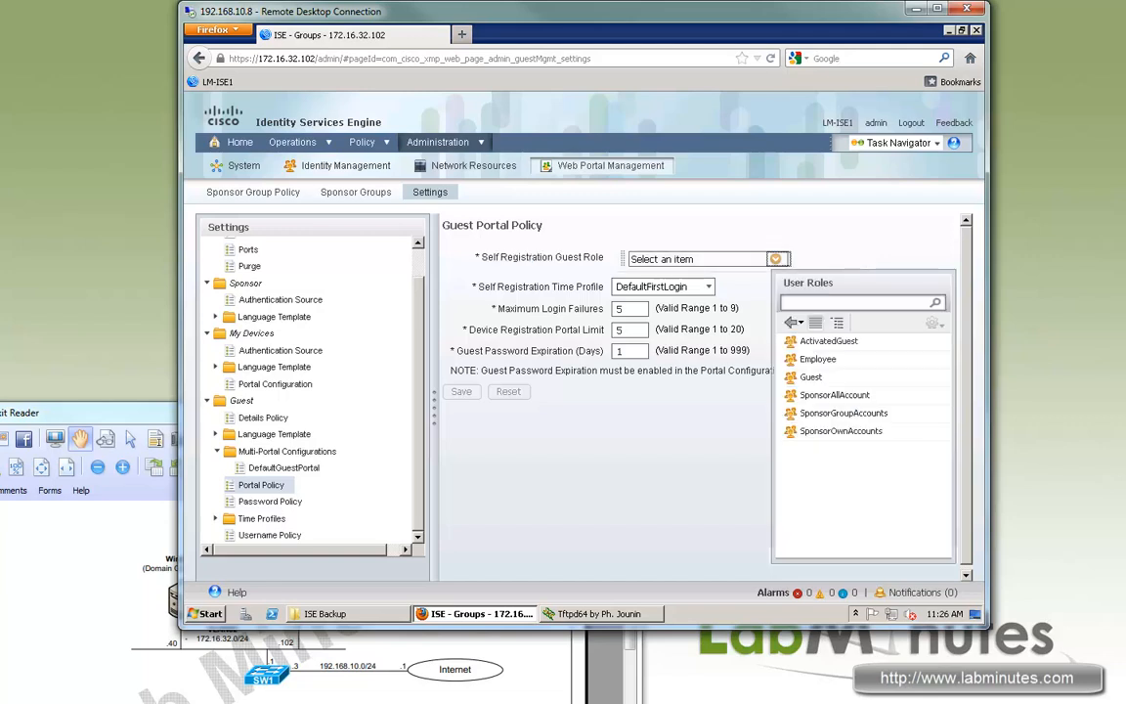
click(811, 378)
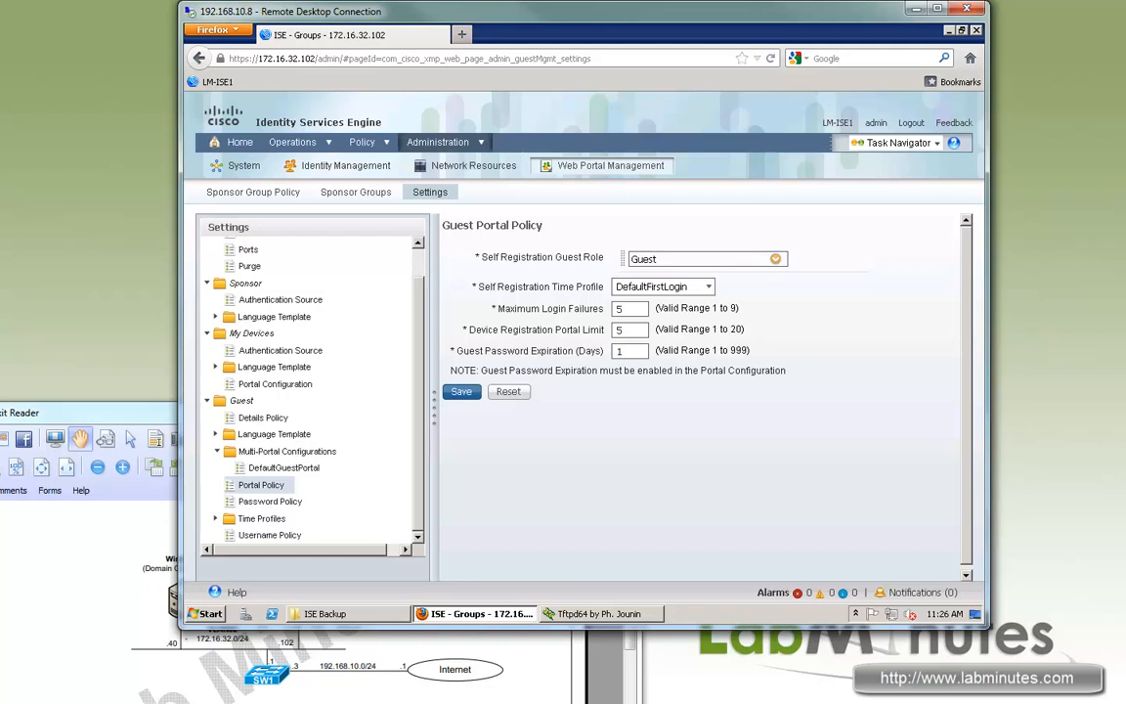
drag(478, 287, 570, 286)
click(709, 287)
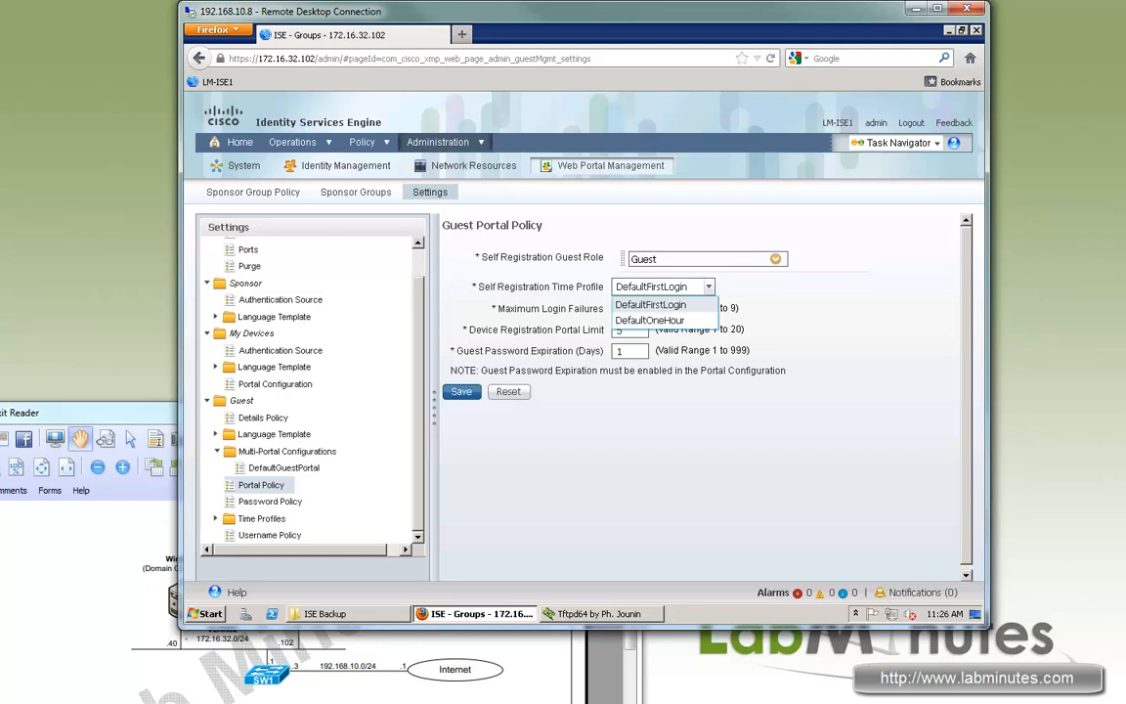
Review the password expiration and device registration limits, then save the Guest Portal Policy.
drag(700, 371, 539, 370)
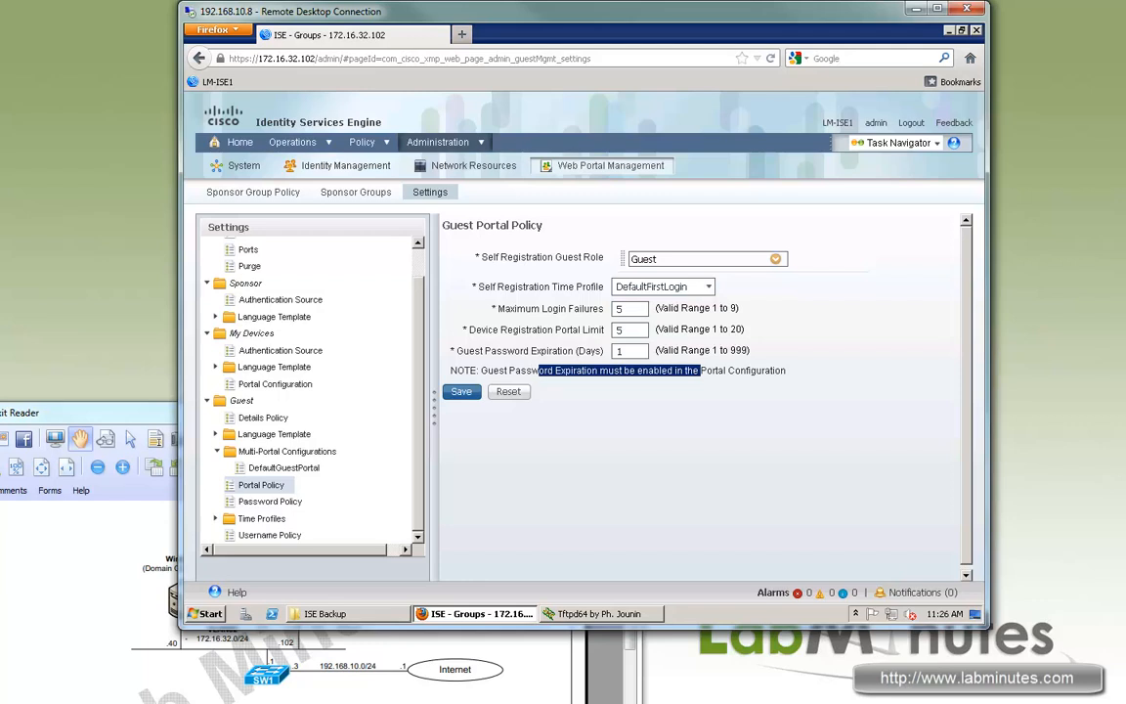
drag(576, 309, 508, 330)
drag(576, 351, 520, 351)
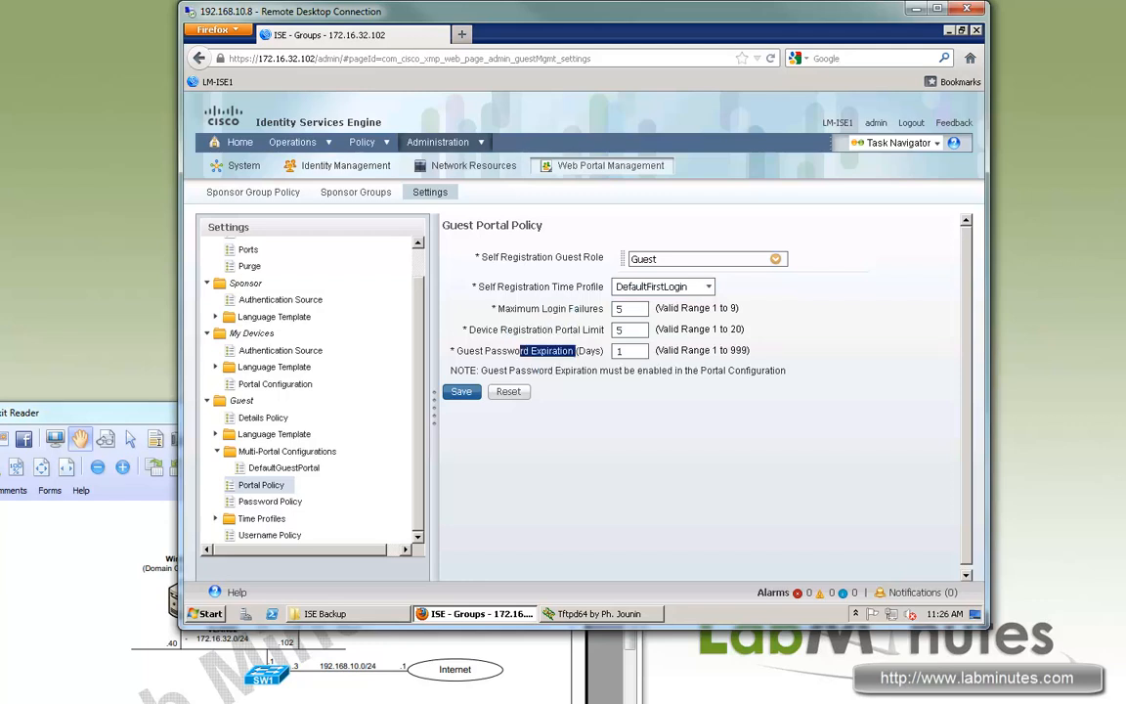
drag(590, 331, 507, 331)
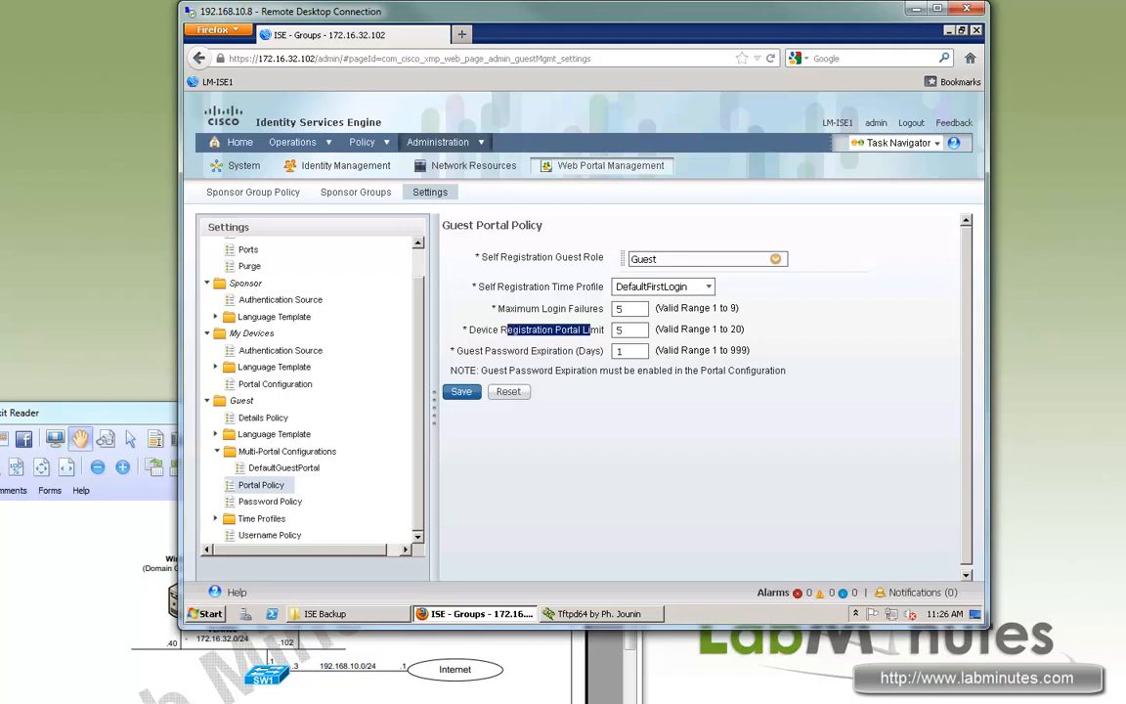
click(476, 392)
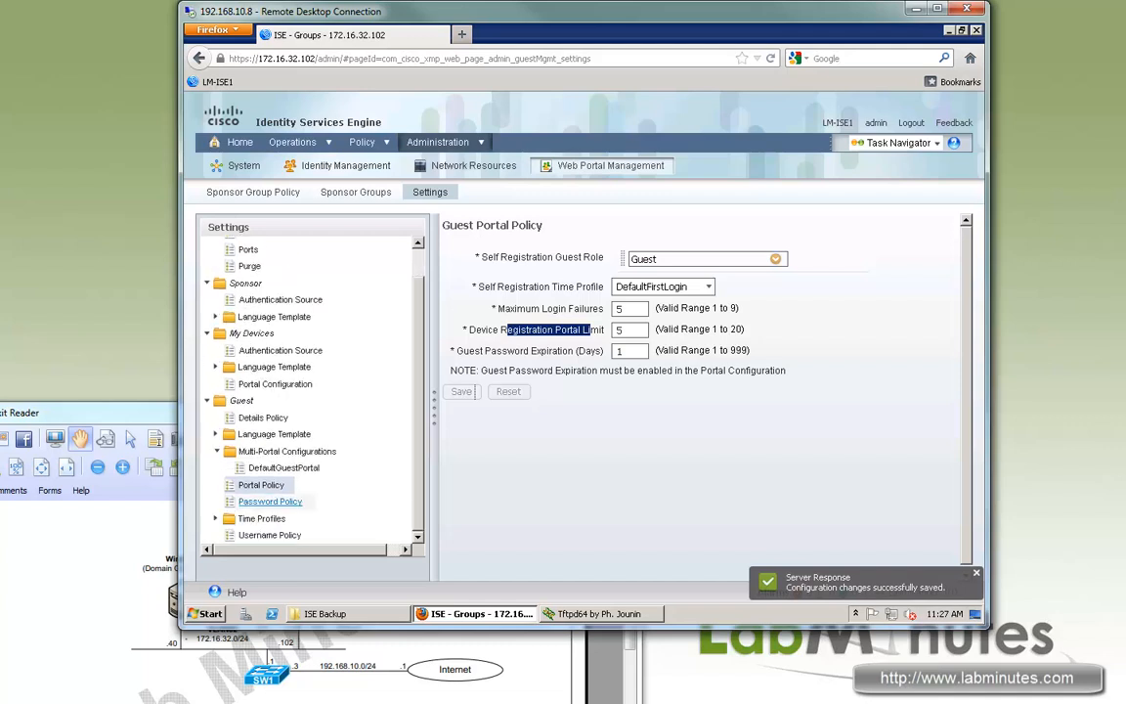
click(270, 501)
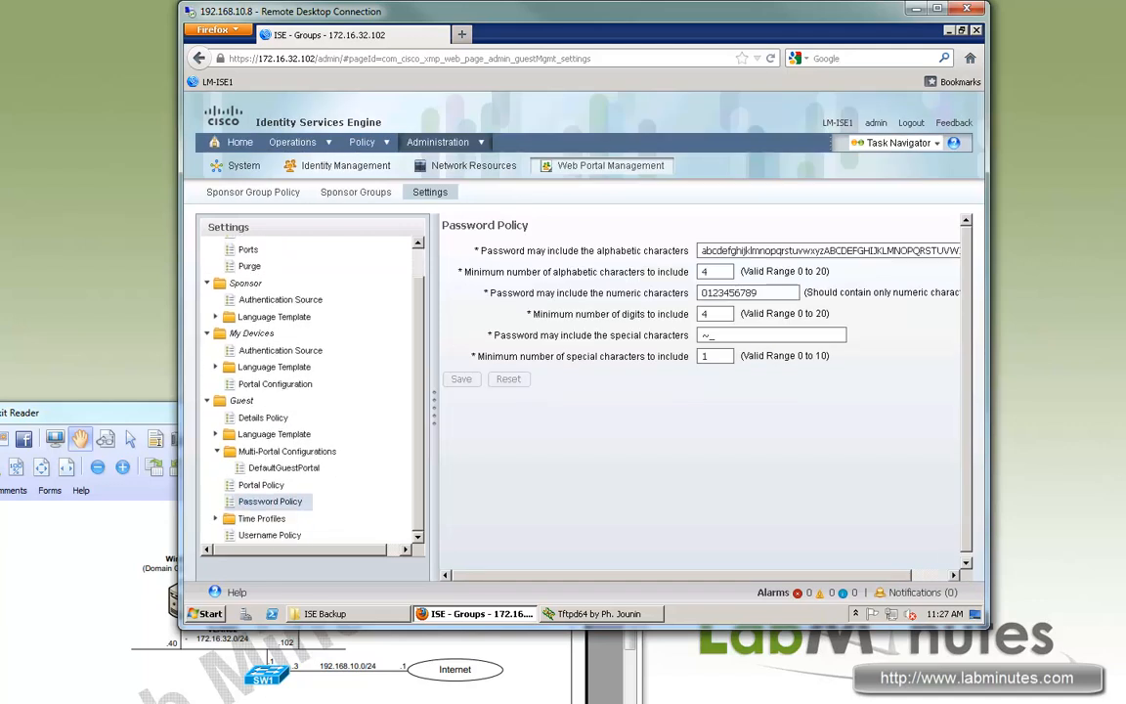
Scroll the guest password policy, then list Time Profiles: DefaultFirstLogin, DefaultOneHour, DefaultStartEnd.
scroll(701, 391, down, 1)
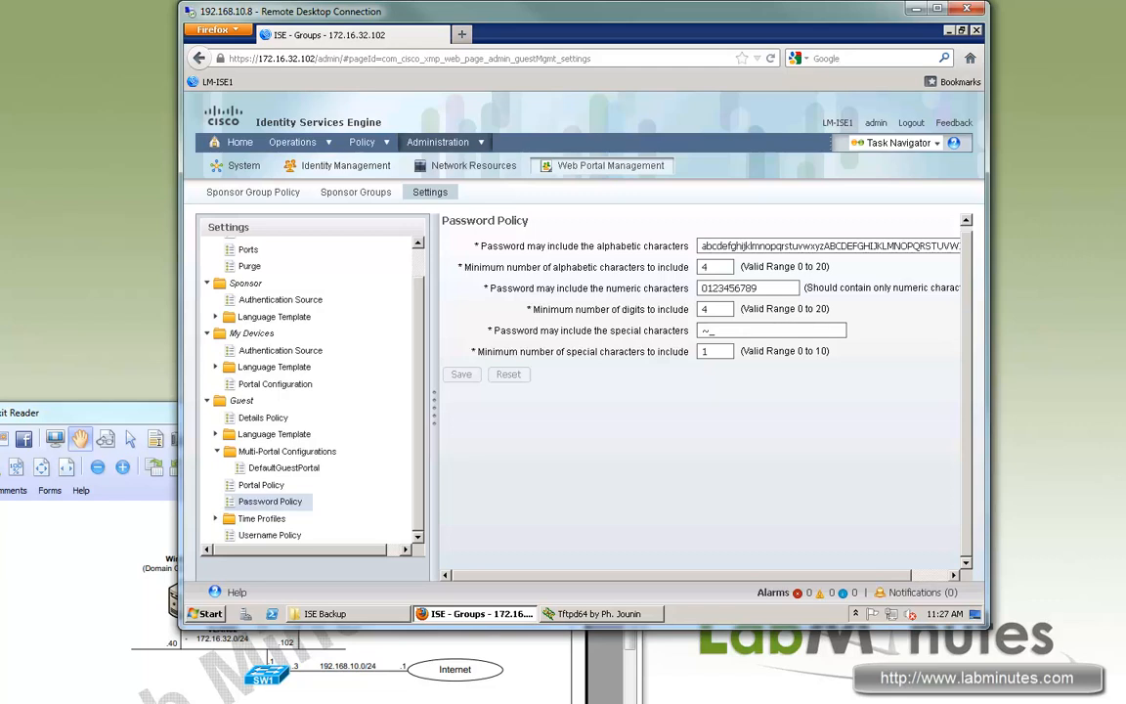
scroll(305, 391, up, 1)
scroll(305, 391, down, 1)
click(216, 518)
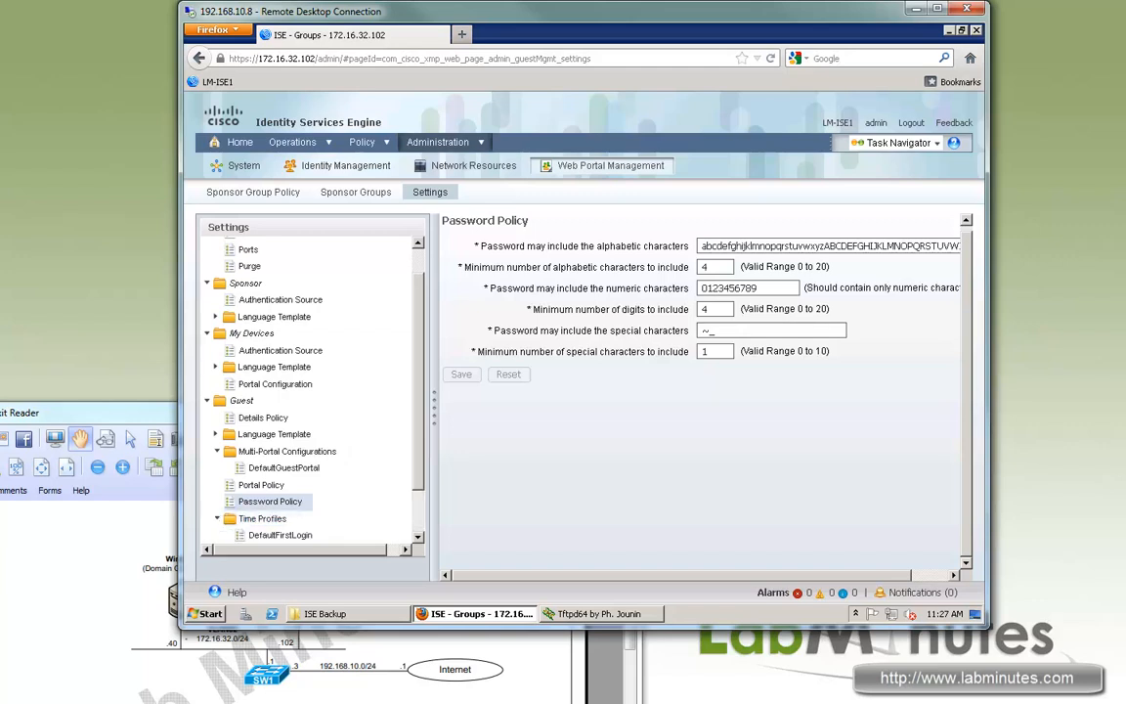
scroll(279, 503, down, 1)
click(264, 468)
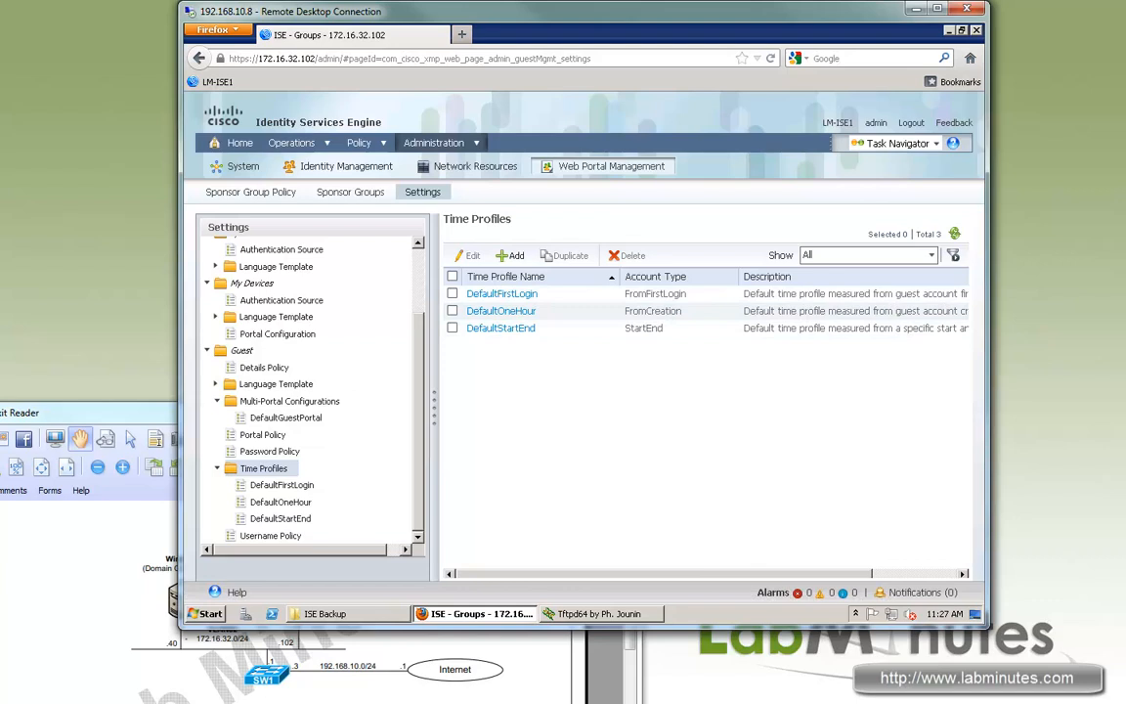
Review the guest Username Policy: names from first and last name, minimum length 8.
click(271, 536)
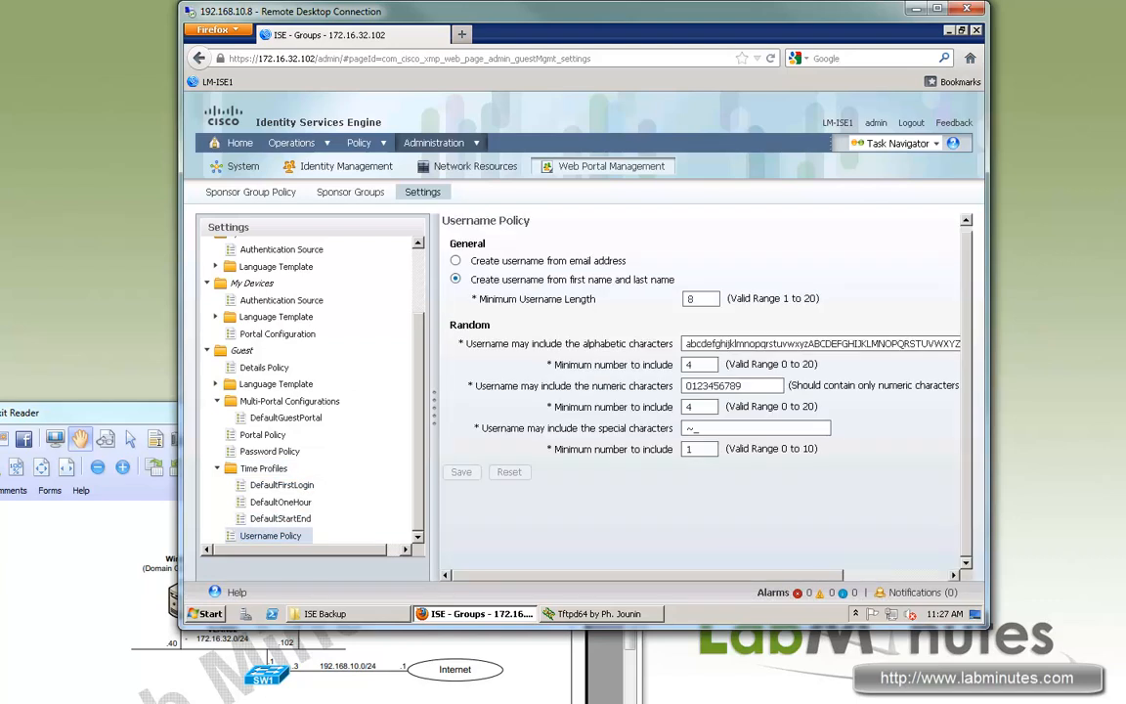
drag(493, 299, 582, 299)
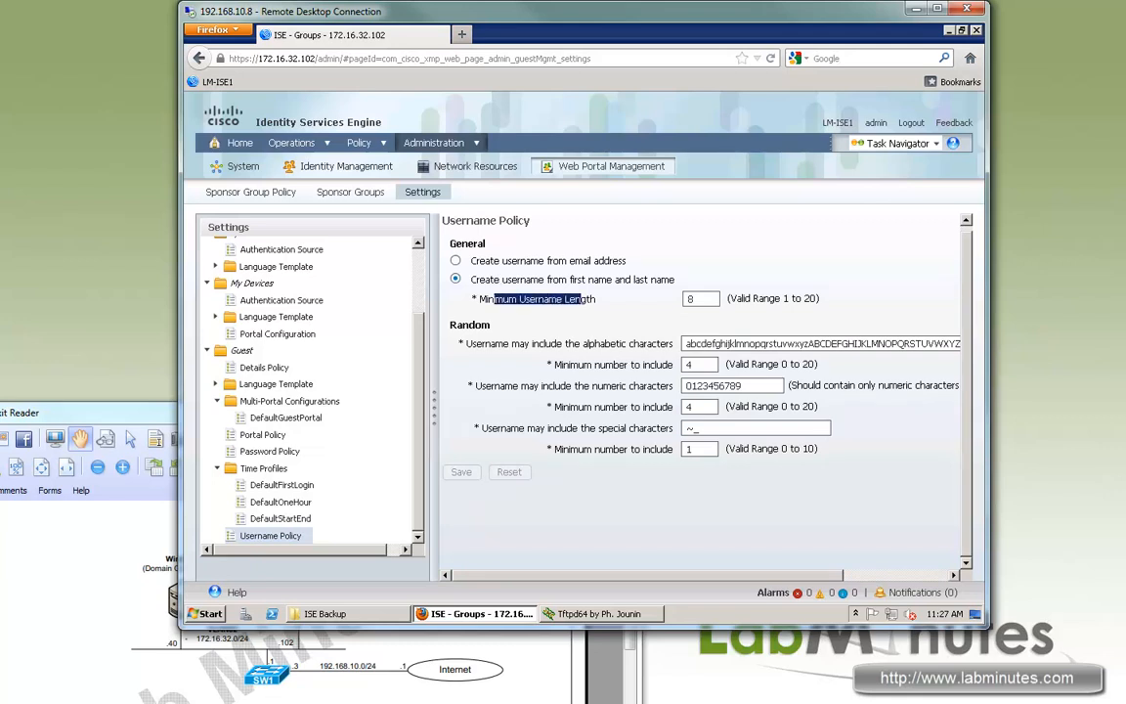
scroll(284, 435, up, 3)
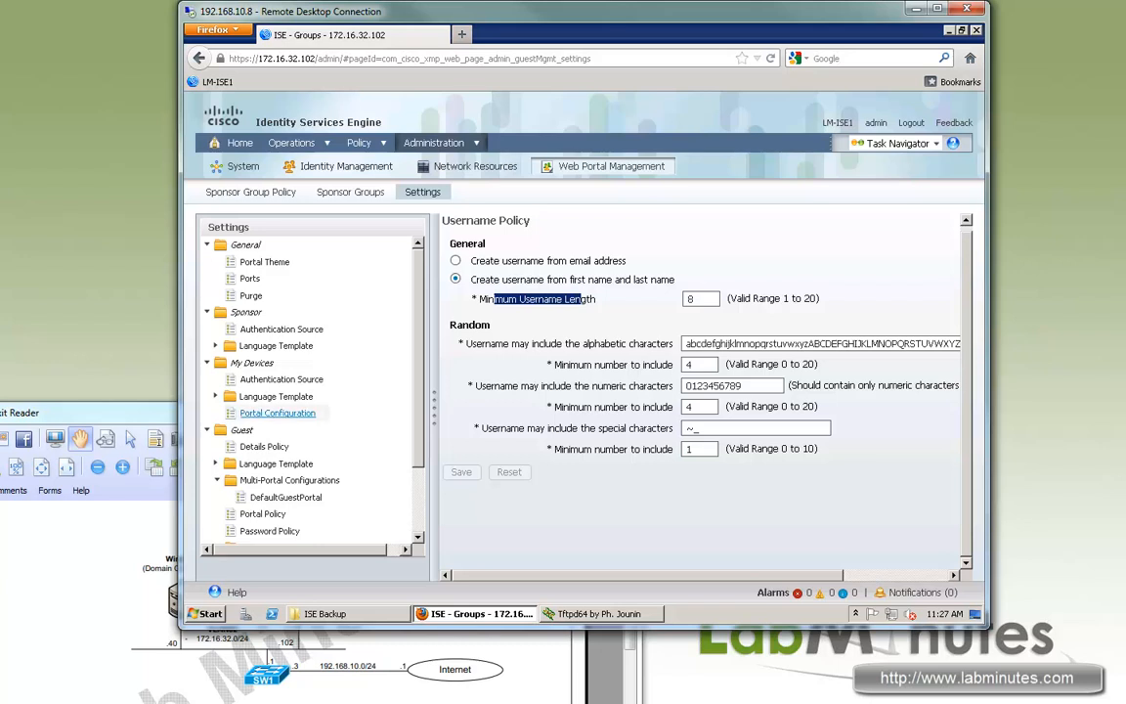
scroll(311, 391, down, 3)
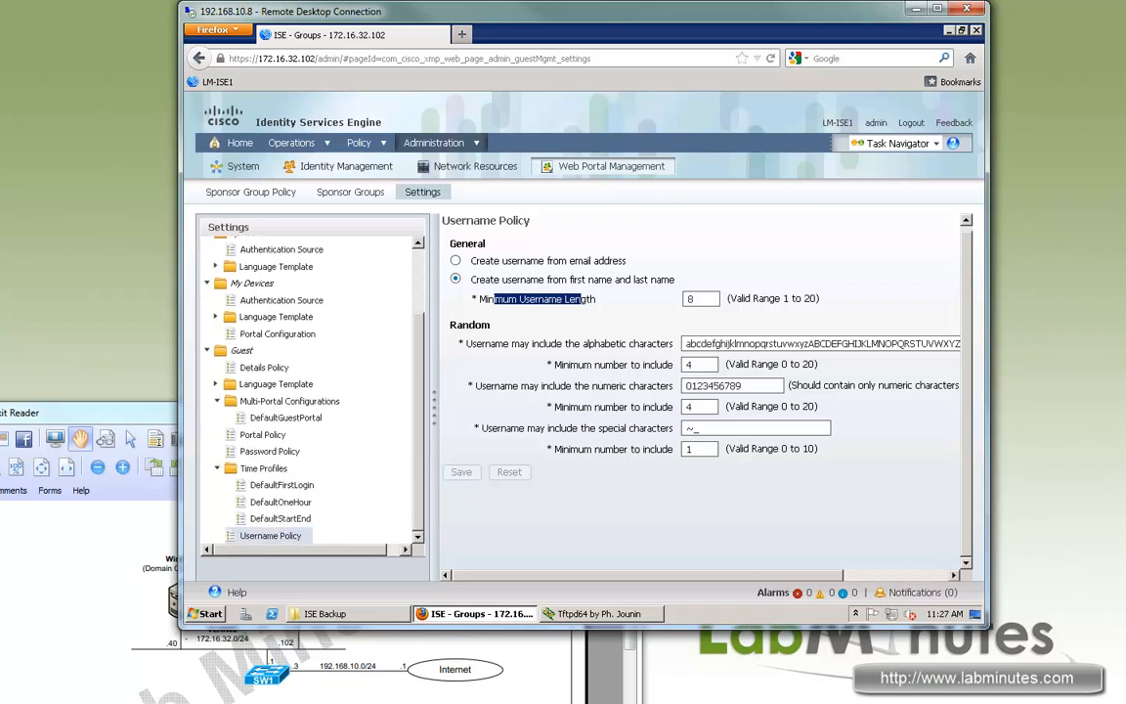
scroll(311, 391, up, 3)
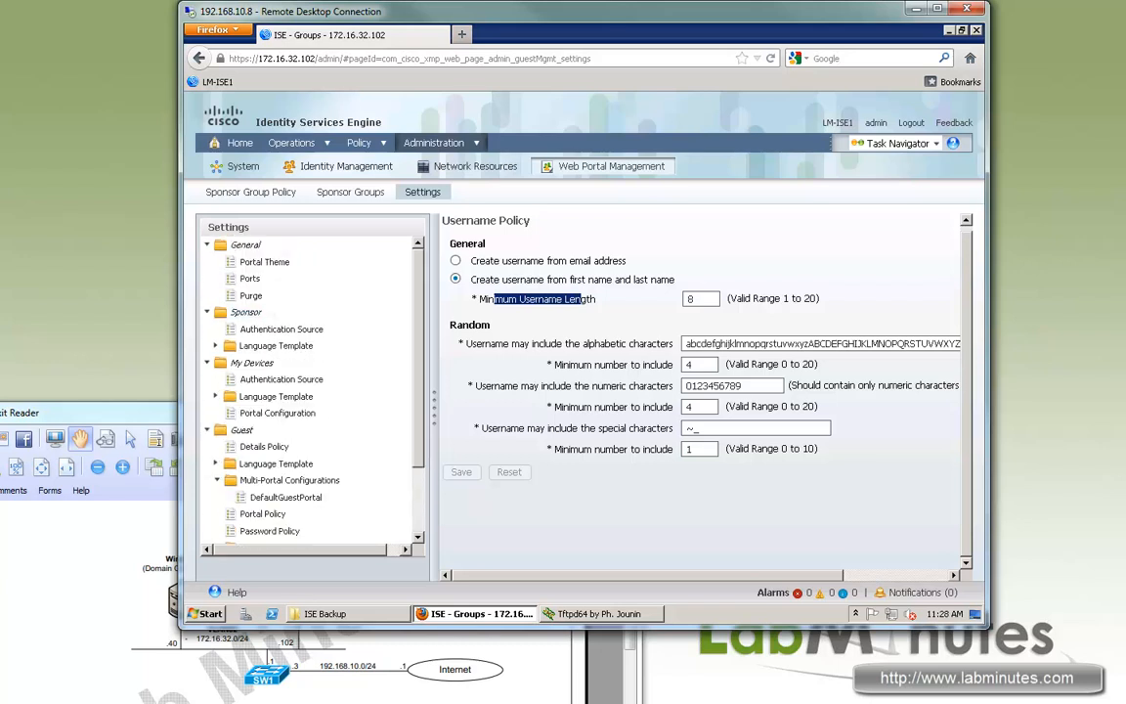
mouse_move(364, 144)
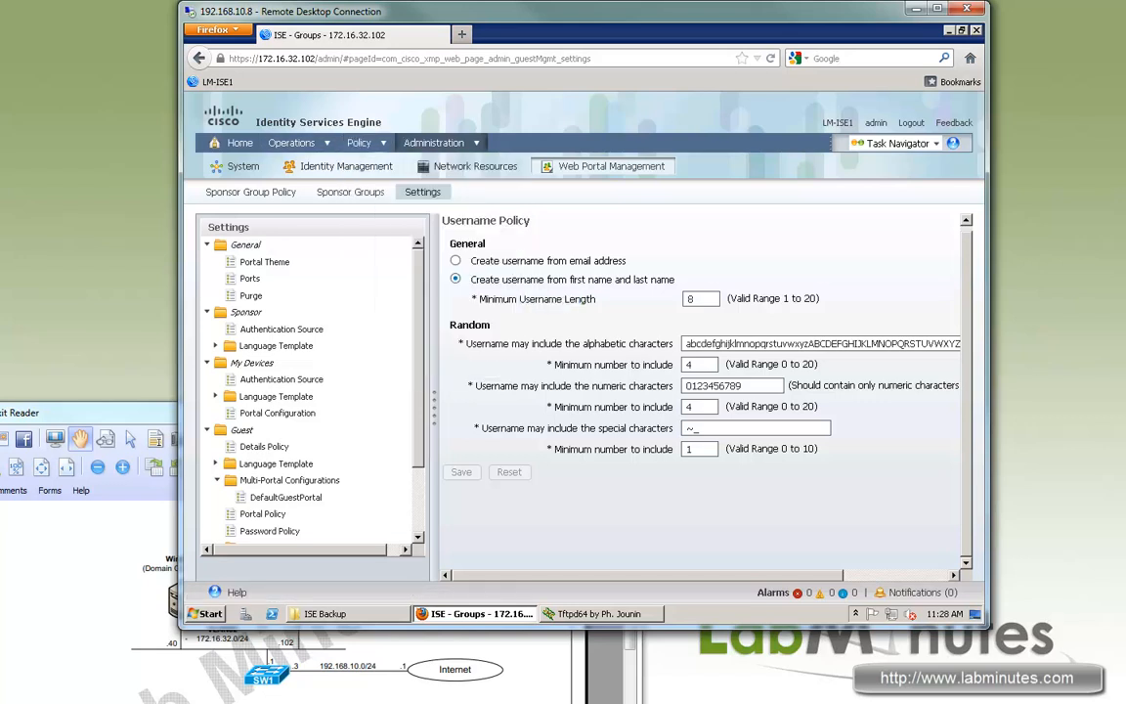
scroll(311, 391, down, 3)
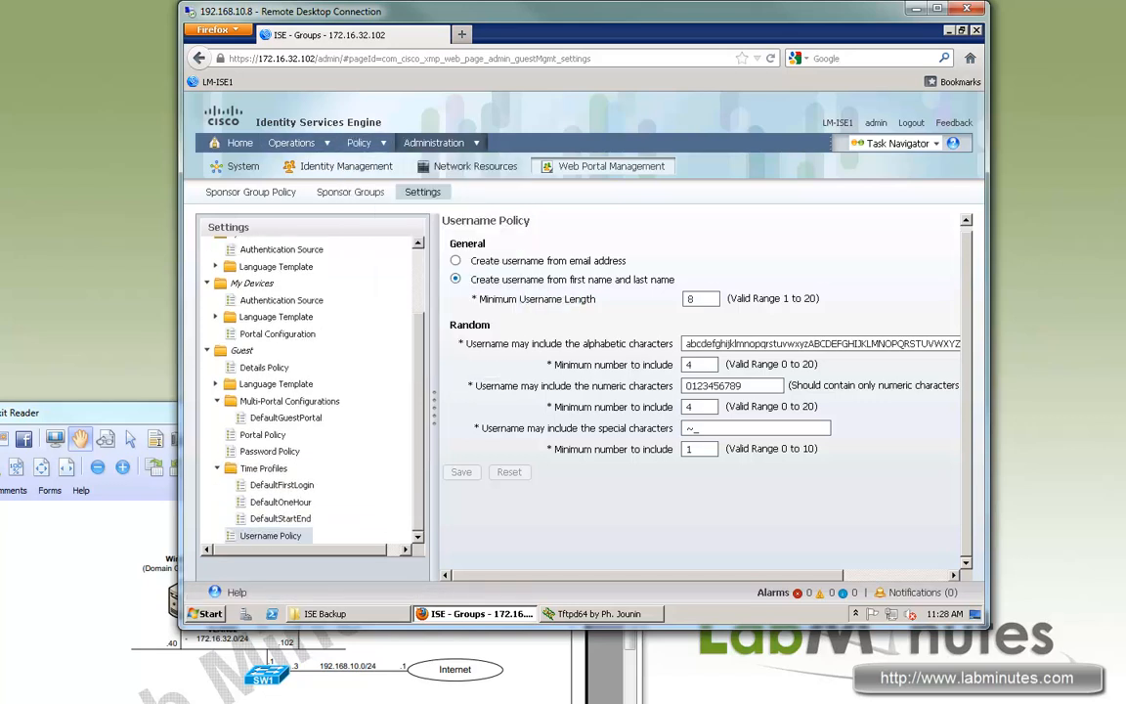
mouse_move(435, 144)
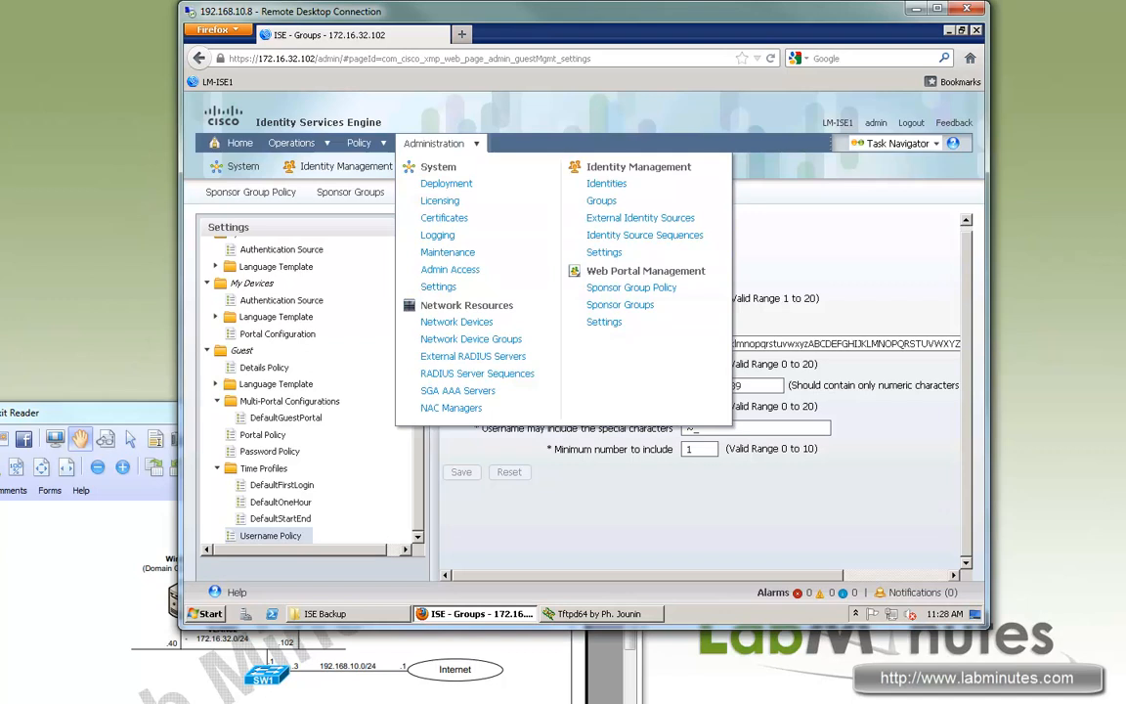
scroll(311, 391, up, 3)
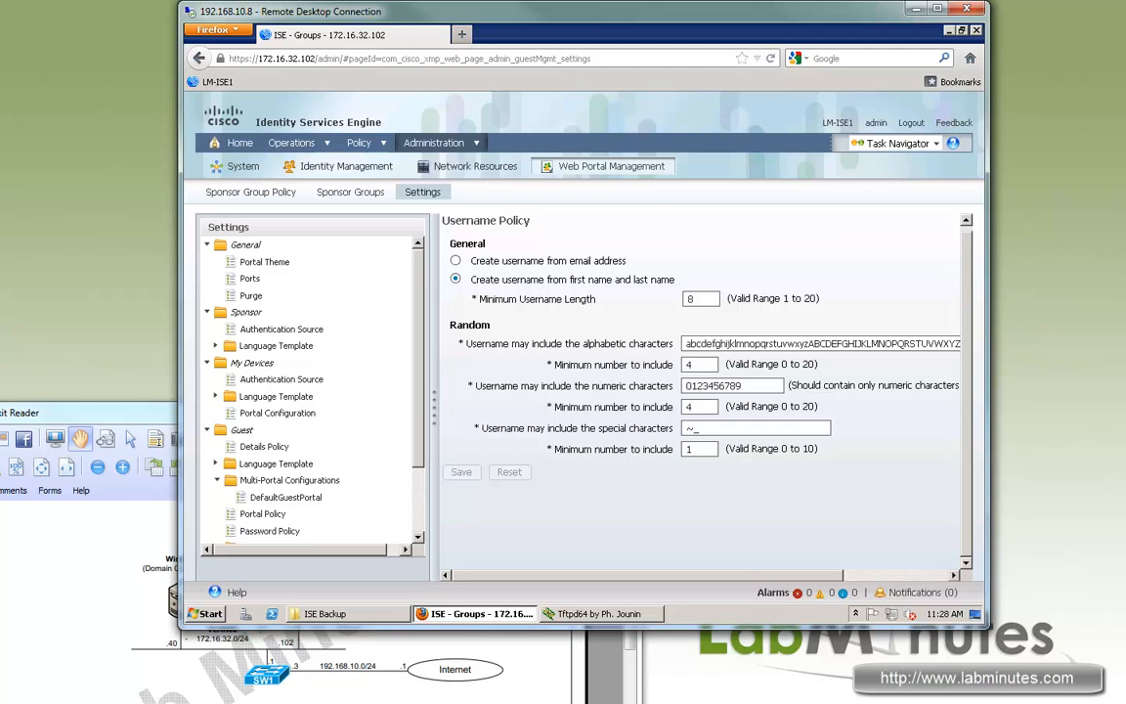
scroll(309, 391, down, 3)
scroll(309, 391, up, 1)
scroll(309, 391, up, 1)
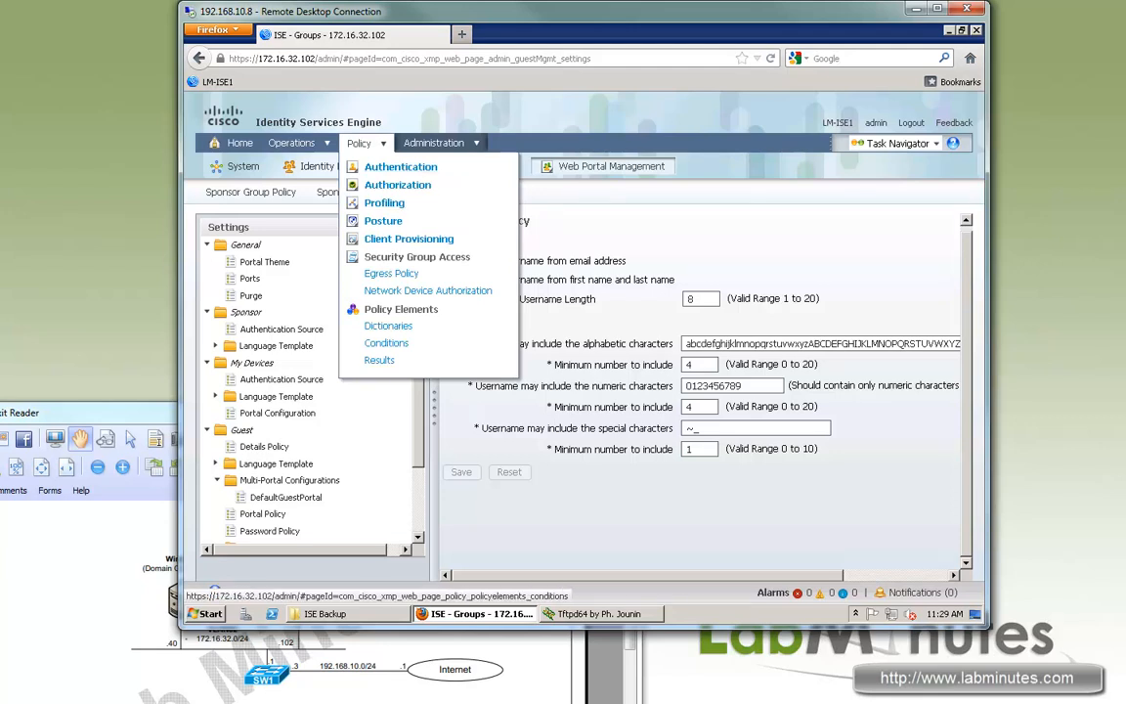
Go to Policy Results and list the Client Provisioning Resources.
click(380, 360)
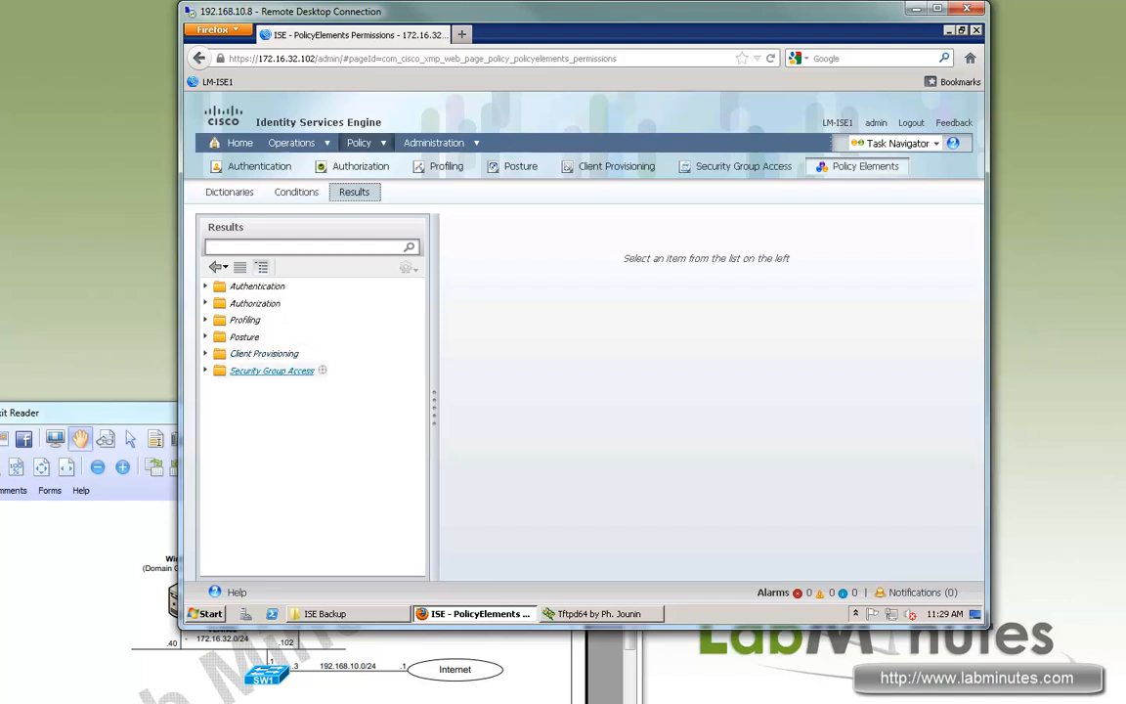
click(262, 353)
click(260, 370)
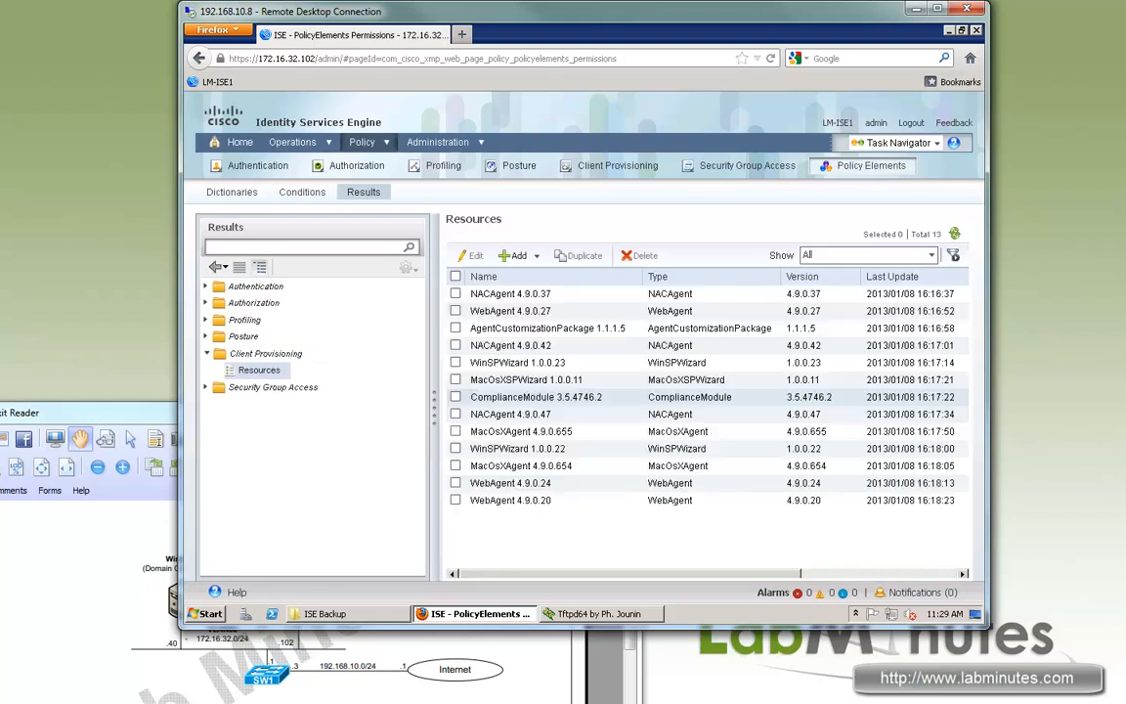
Highlight the 13 listed resources, including NACAgent, WebAgent and MacOsXAgent, and the last update time.
drag(931, 500, 637, 329)
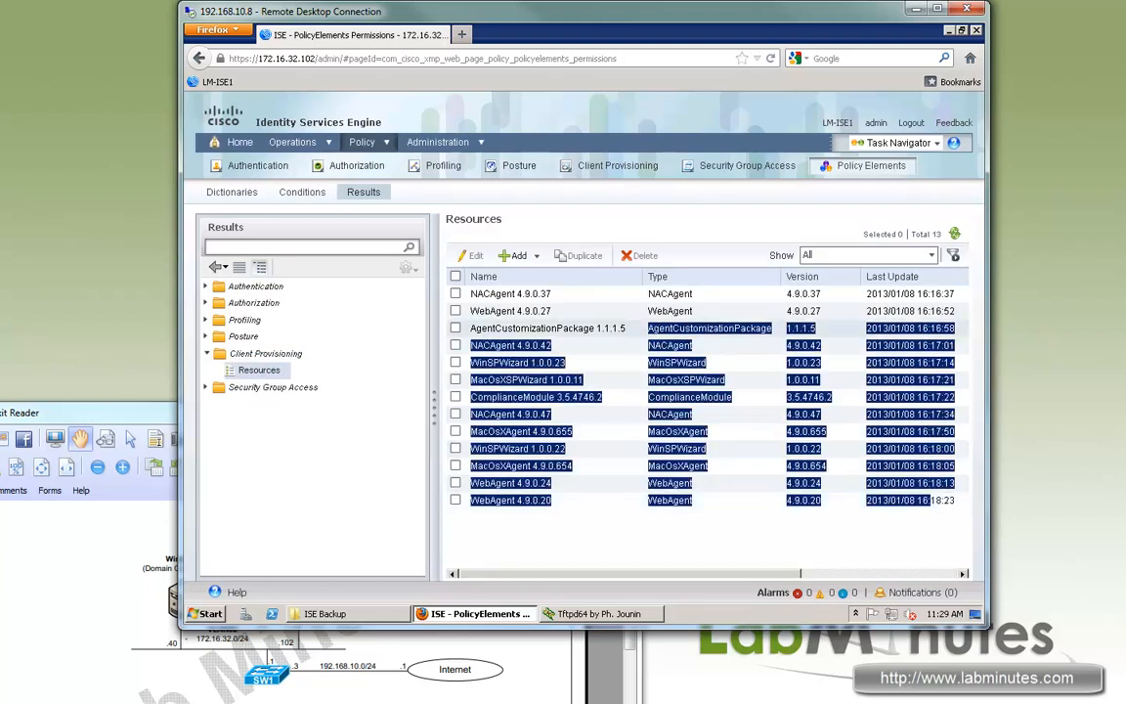
click(638, 448)
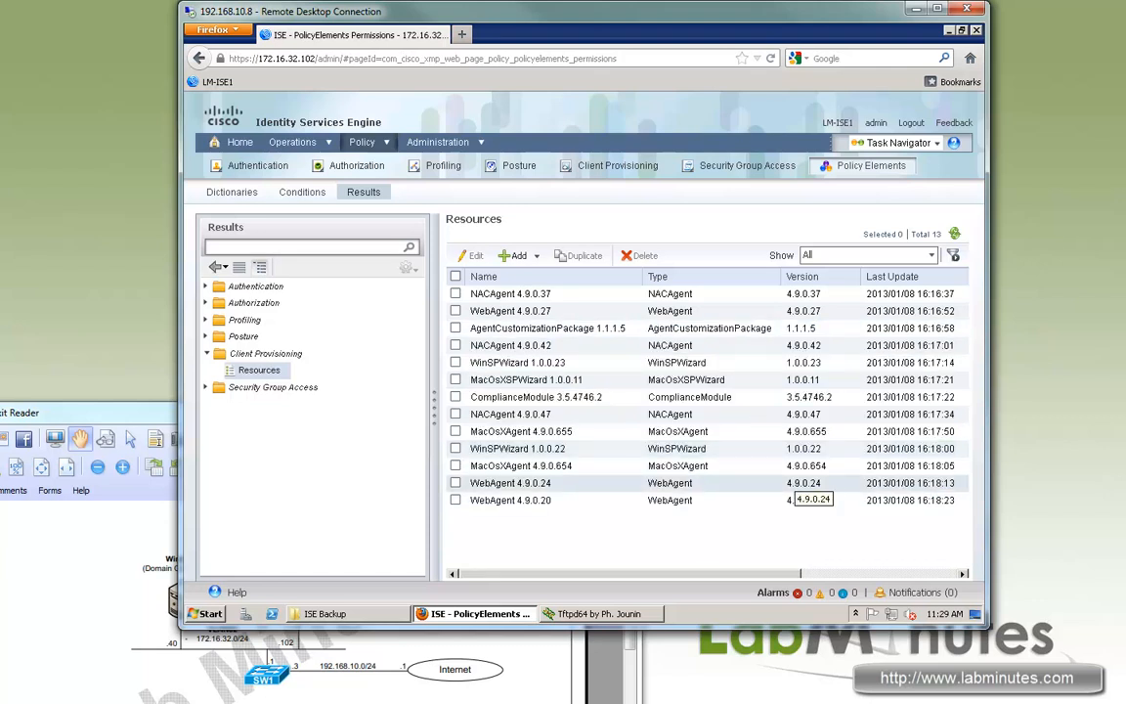
drag(495, 294, 888, 501)
click(888, 502)
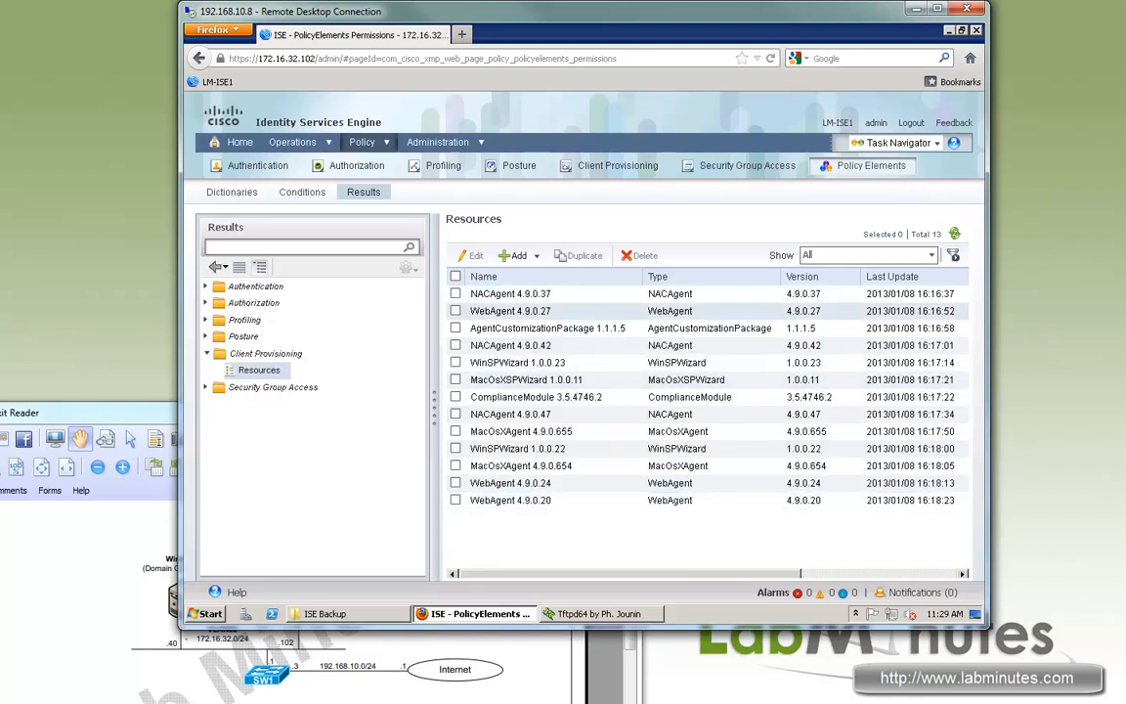
drag(496, 294, 910, 500)
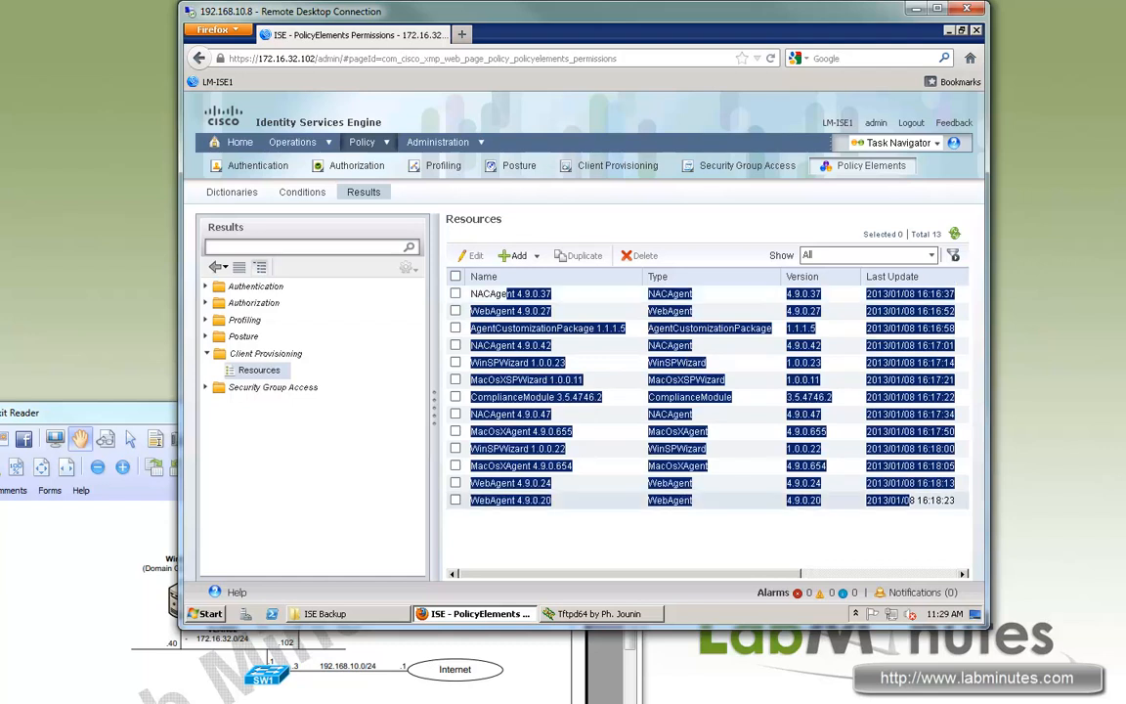
click(910, 501)
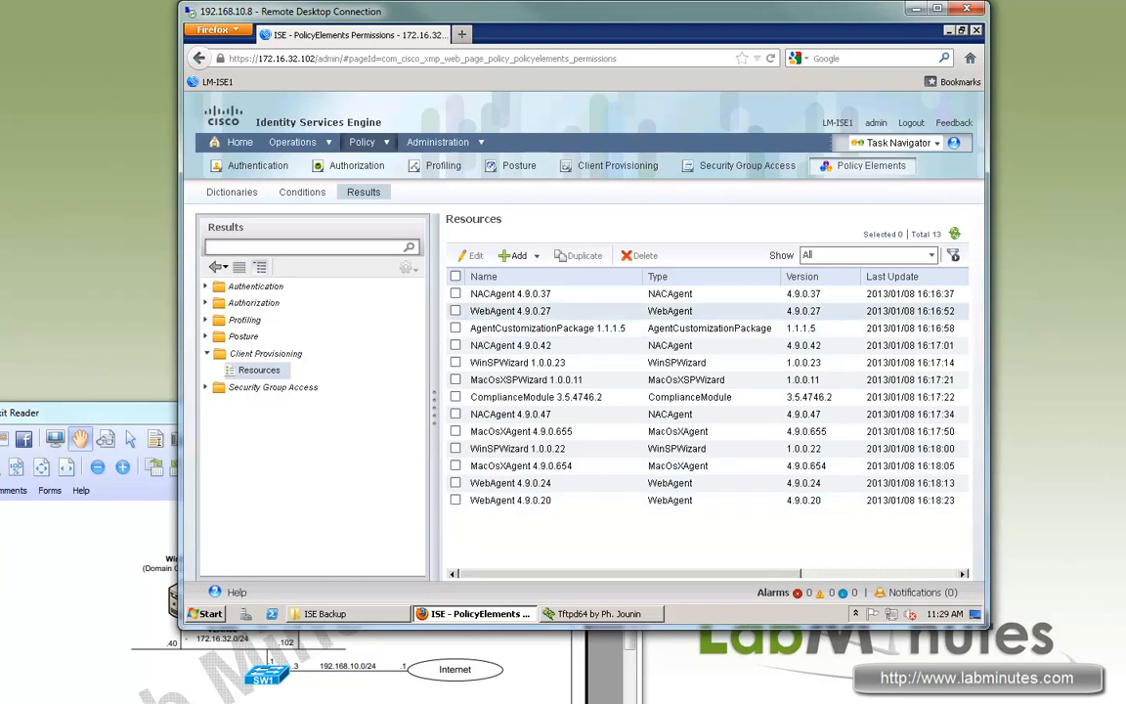
drag(500, 294, 913, 501)
click(913, 501)
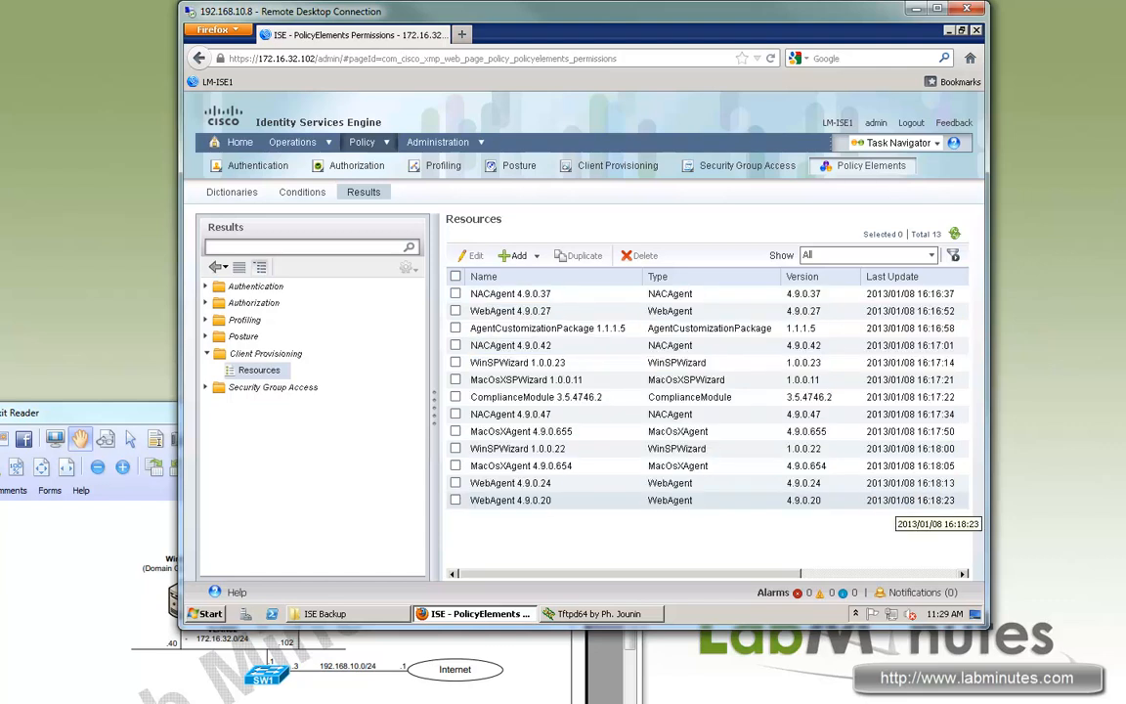
drag(867, 500, 942, 501)
click(937, 500)
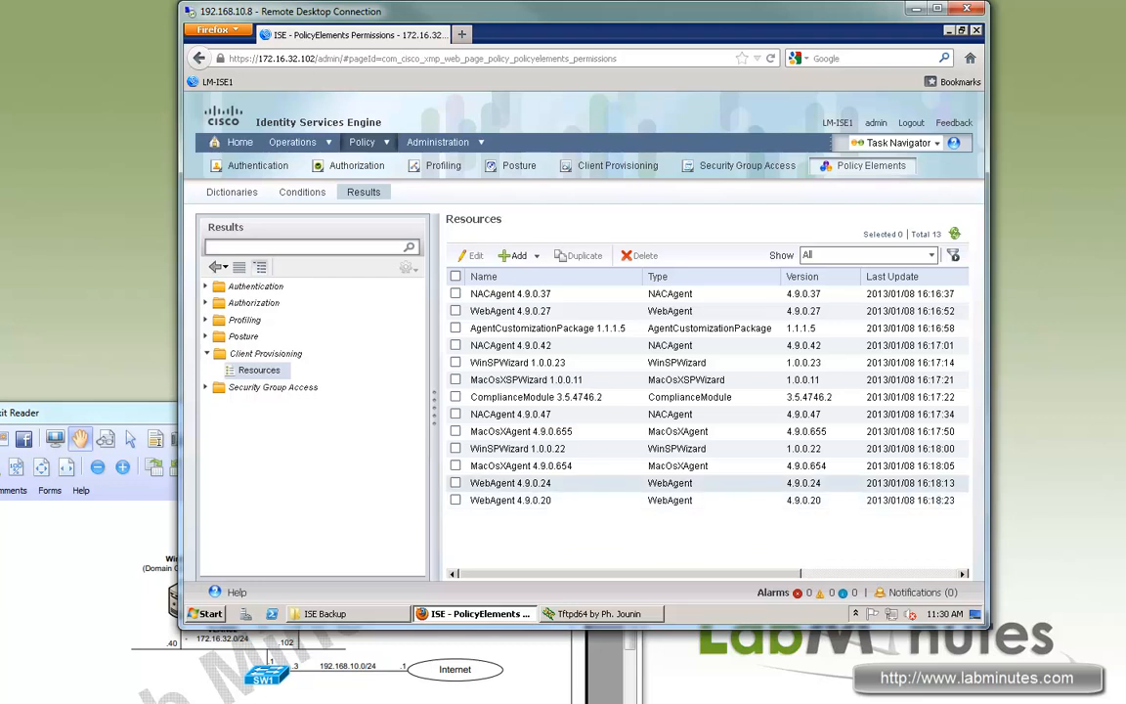